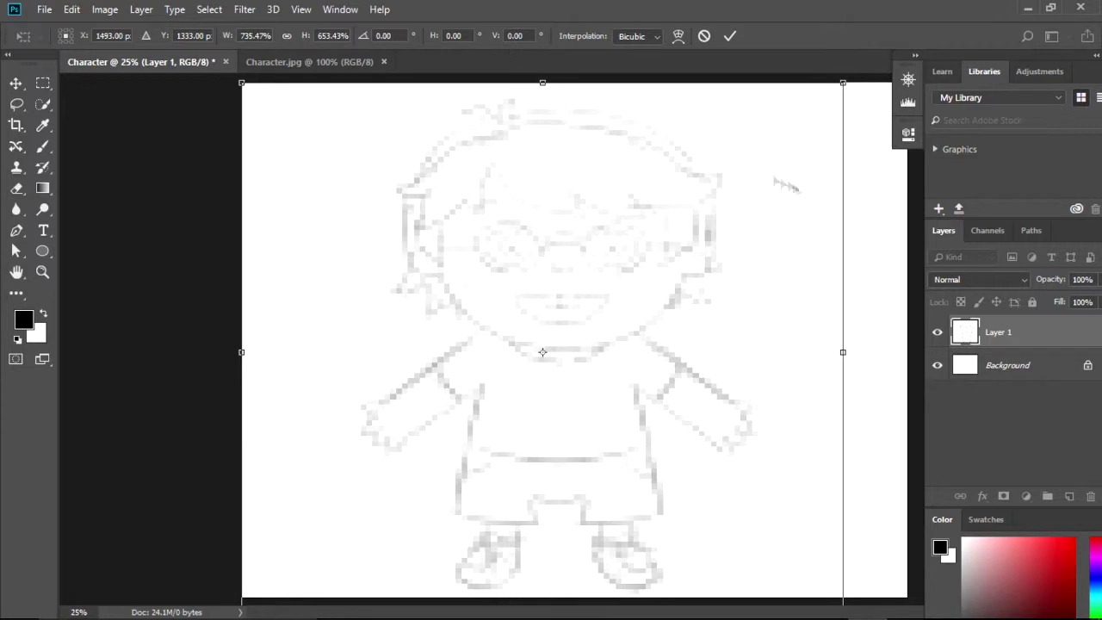
Apply the sketch layer's pending transformation and draw an ellipse over the face, about 1184 × 964 px
left_click(15, 86)
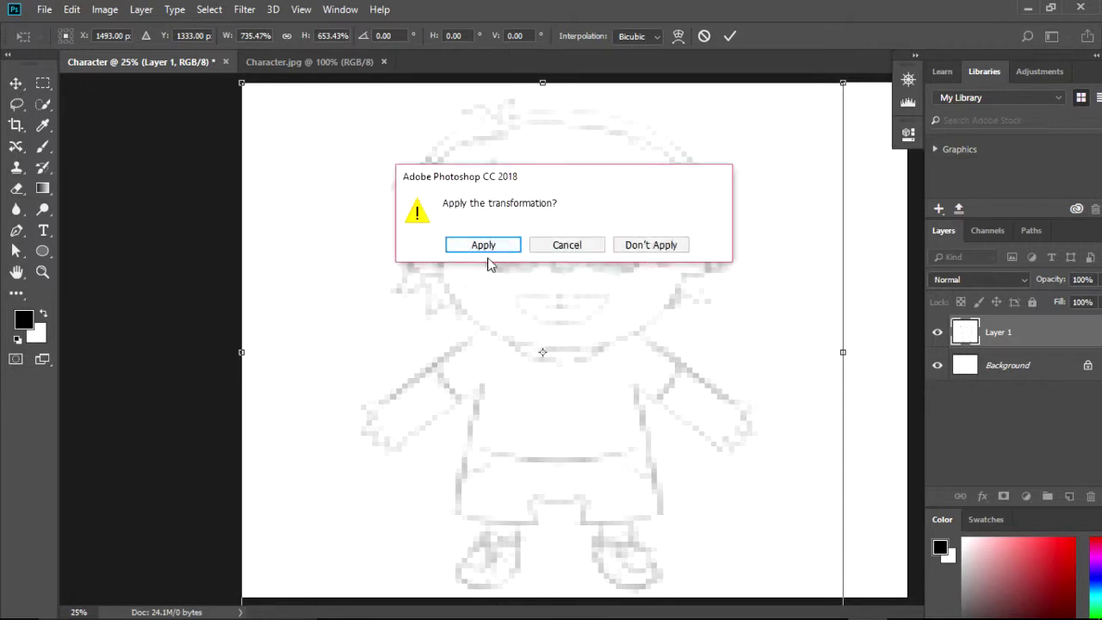
left_click(482, 245)
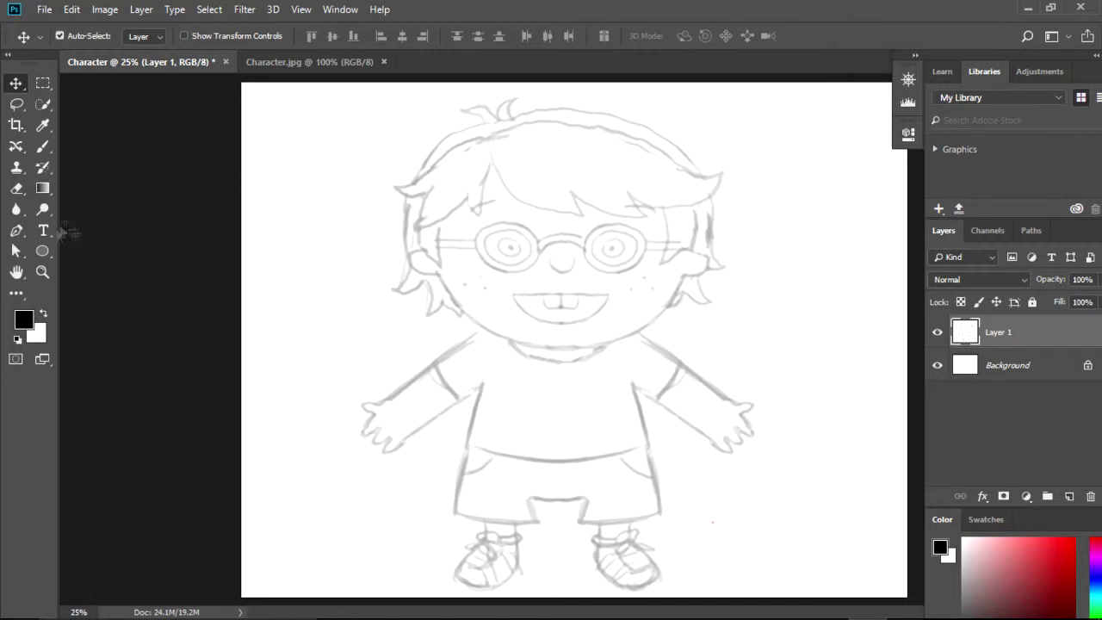
left_click(43, 249)
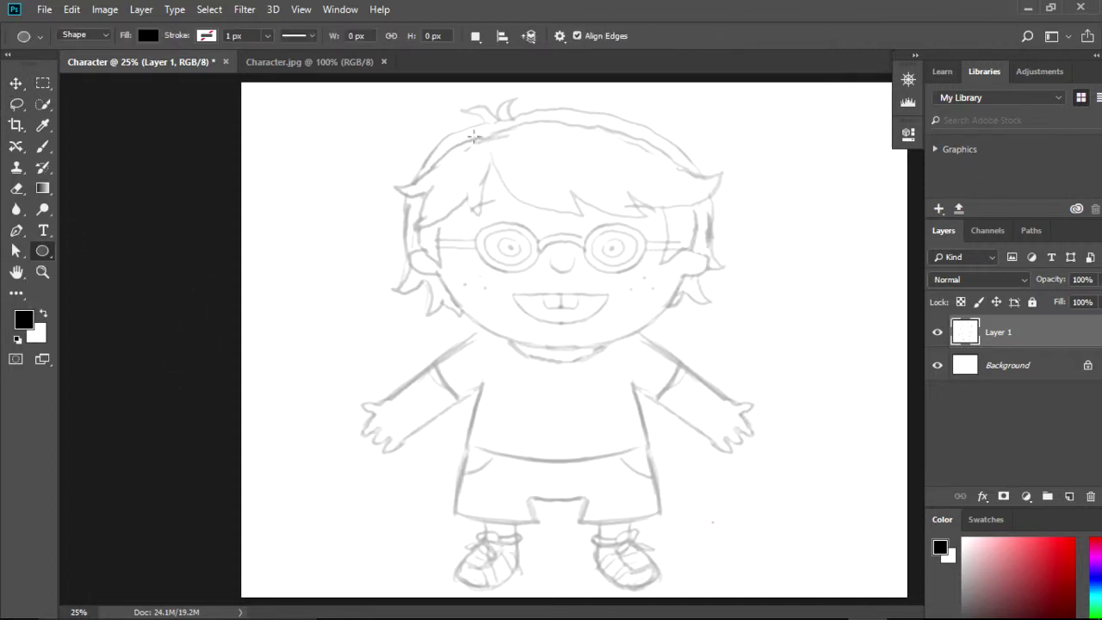
left_click_drag(445, 155, 684, 347)
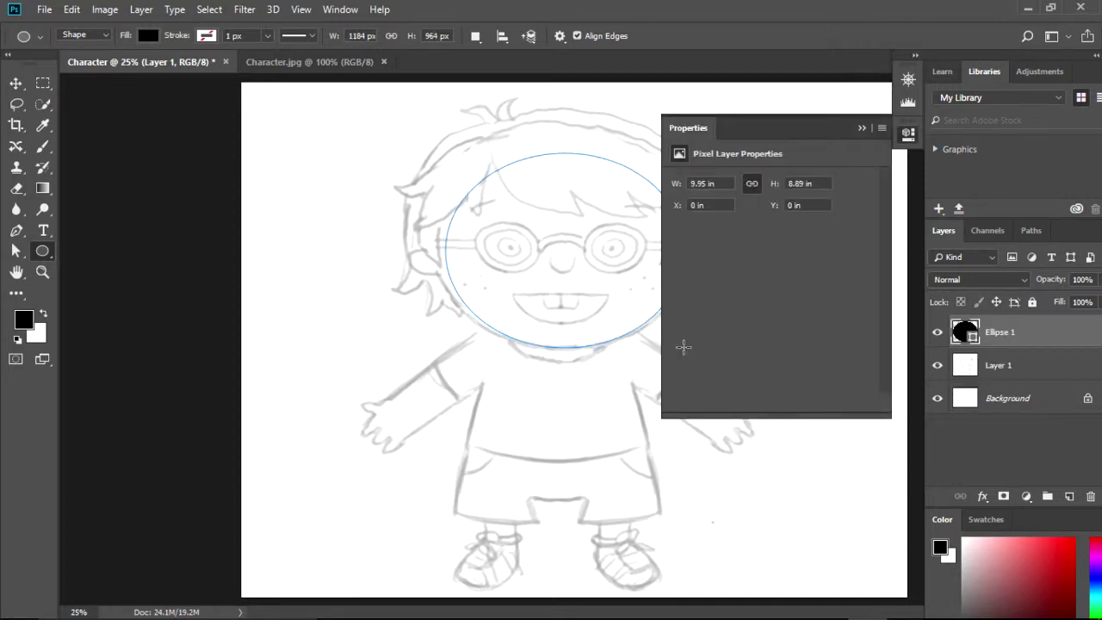
Set the face ellipse's fill to no color so the sketch shows through, and put its shape properties away
left_click(148, 36)
left_click(78, 66)
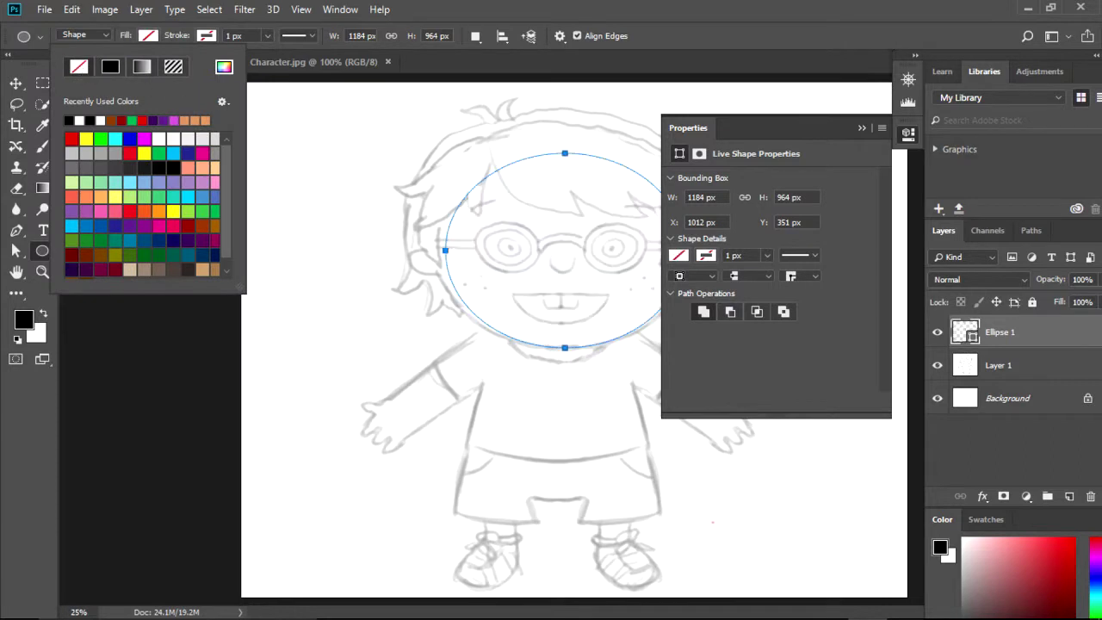
left_click(908, 133)
left_click(908, 133)
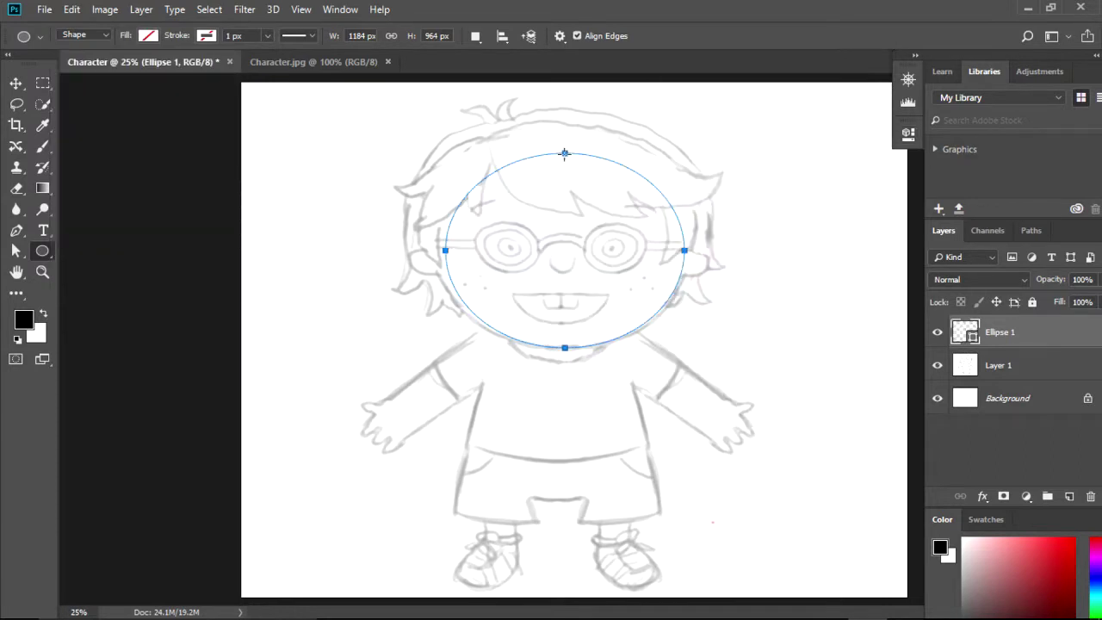
left_click_drag(564, 152, 567, 155)
left_click(862, 129)
Rename the ellipse layer to "head"
left_click_drag(1038, 332, 1091, 497)
right_click(1005, 328)
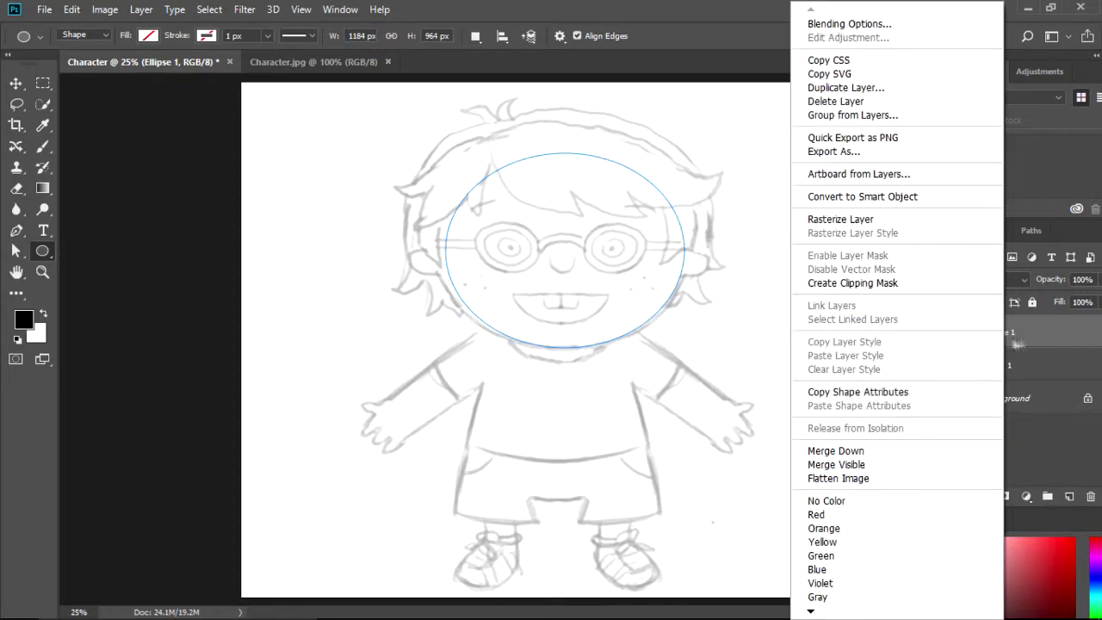
left_click(415, 75)
left_click(141, 10)
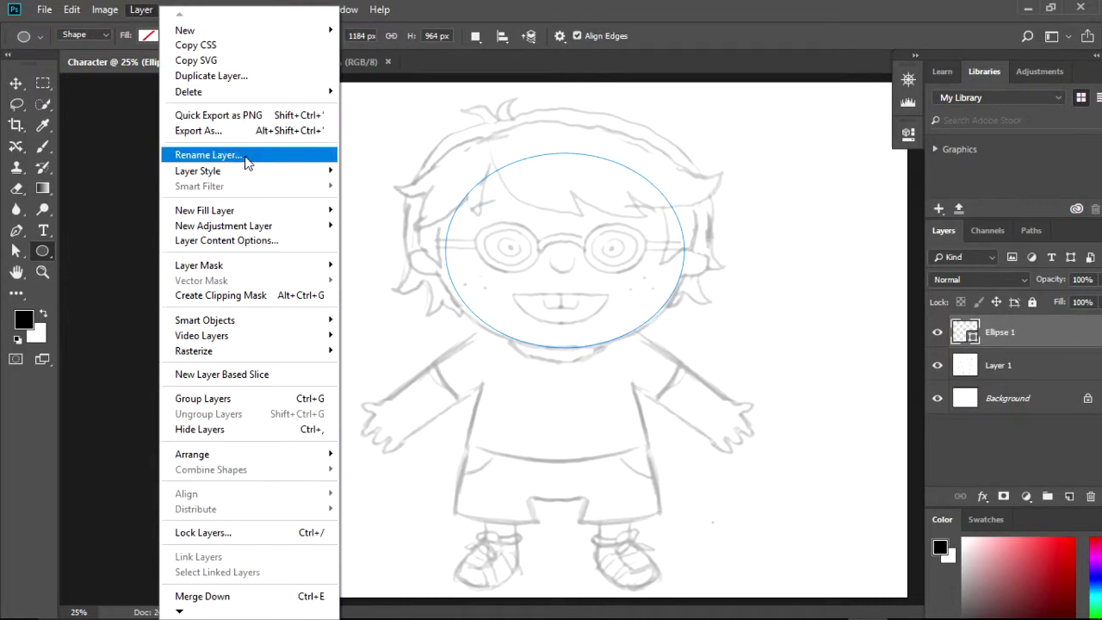
left_click(215, 150)
type("head")
key("Return")
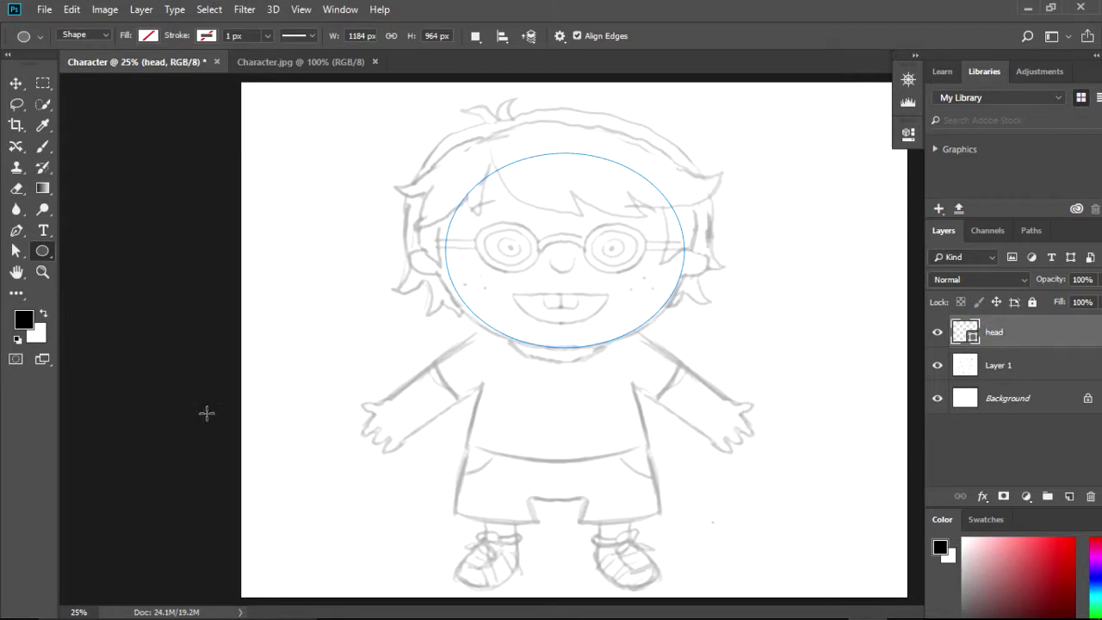
Scale the head ellipse to about 111% width and 129% height to cover the sketched head, and apply the transformation
left_click(15, 83)
left_click(517, 139)
left_click(1038, 332)
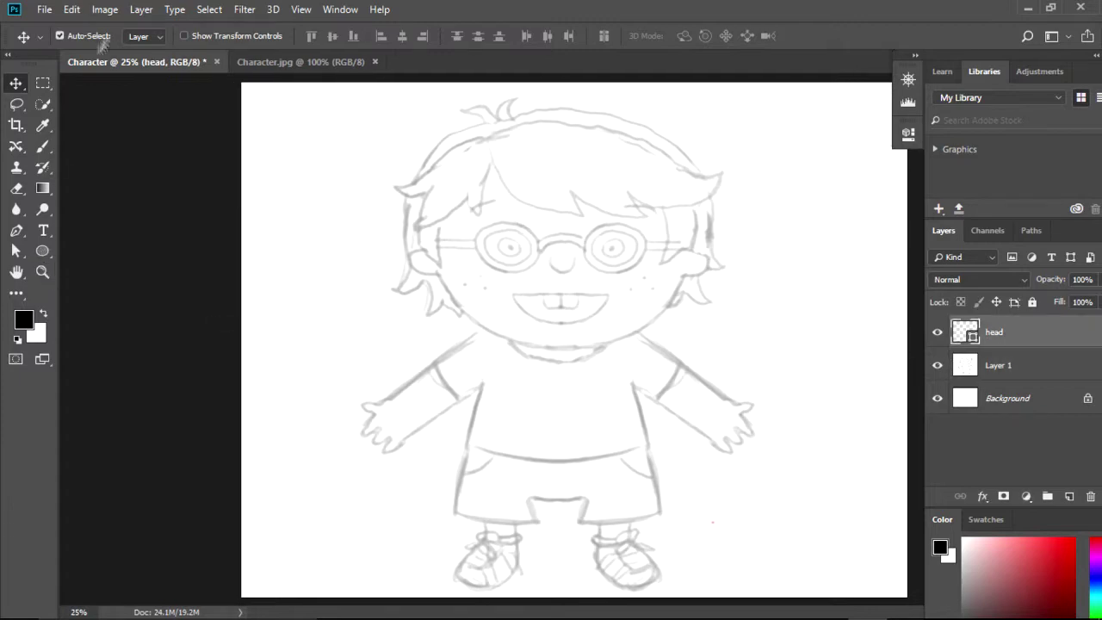
left_click(140, 10)
mouse_move(110, 24)
mouse_move(72, 9)
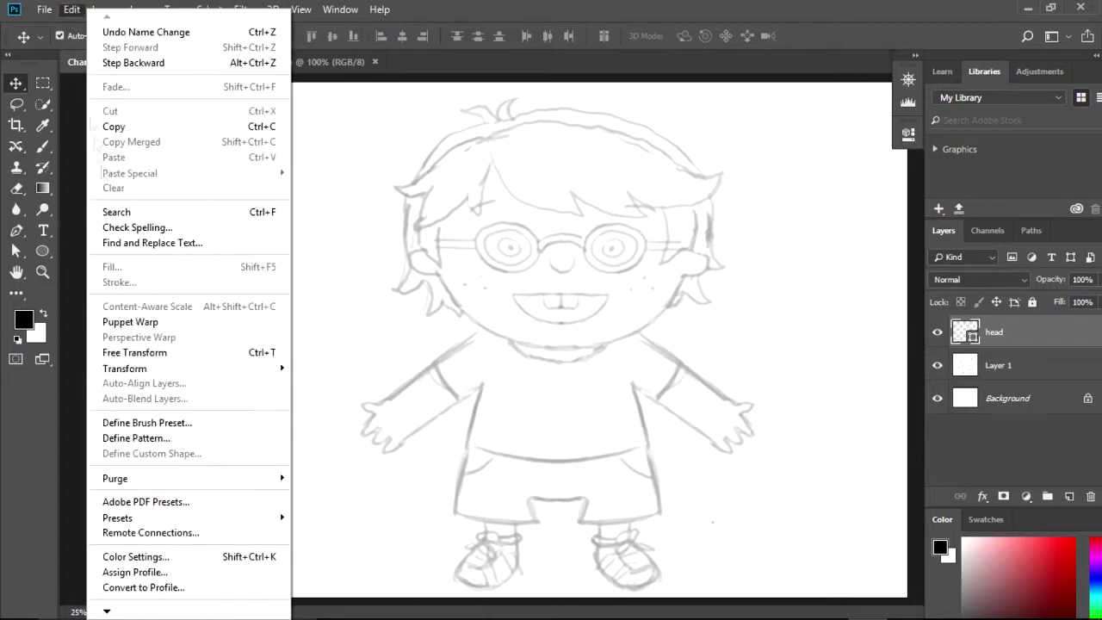
mouse_move(207, 370)
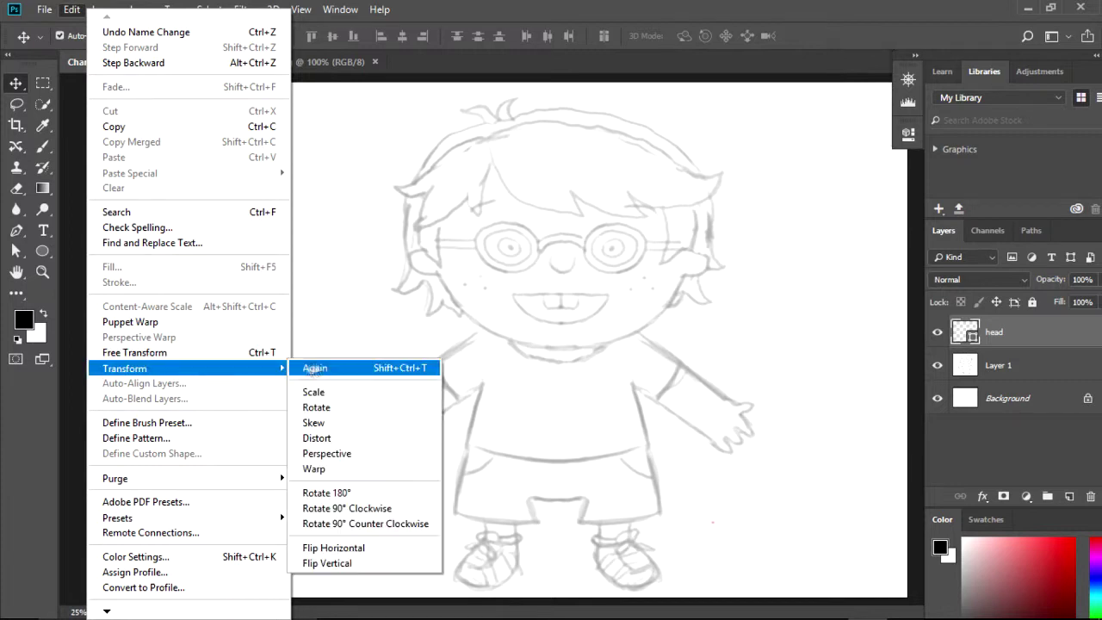
left_click(314, 391)
left_click_drag(449, 150, 430, 126)
left_click_drag(686, 347, 691, 351)
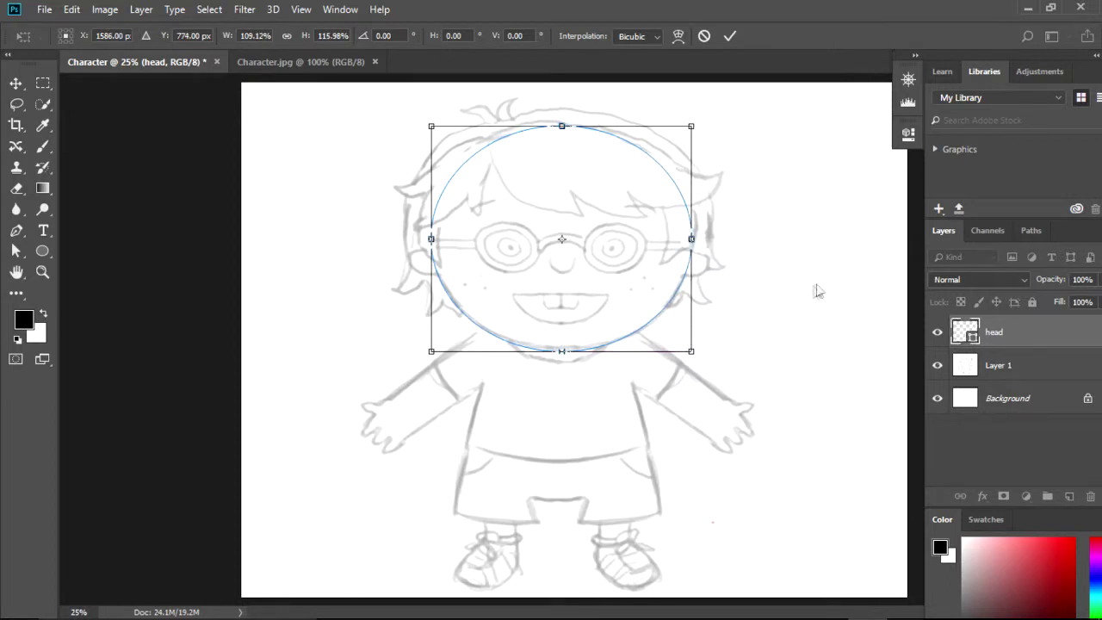
mouse_move(697, 121)
left_mouse_down()
mouse_move(699, 96)
mouse_move(694, 117)
left_mouse_up()
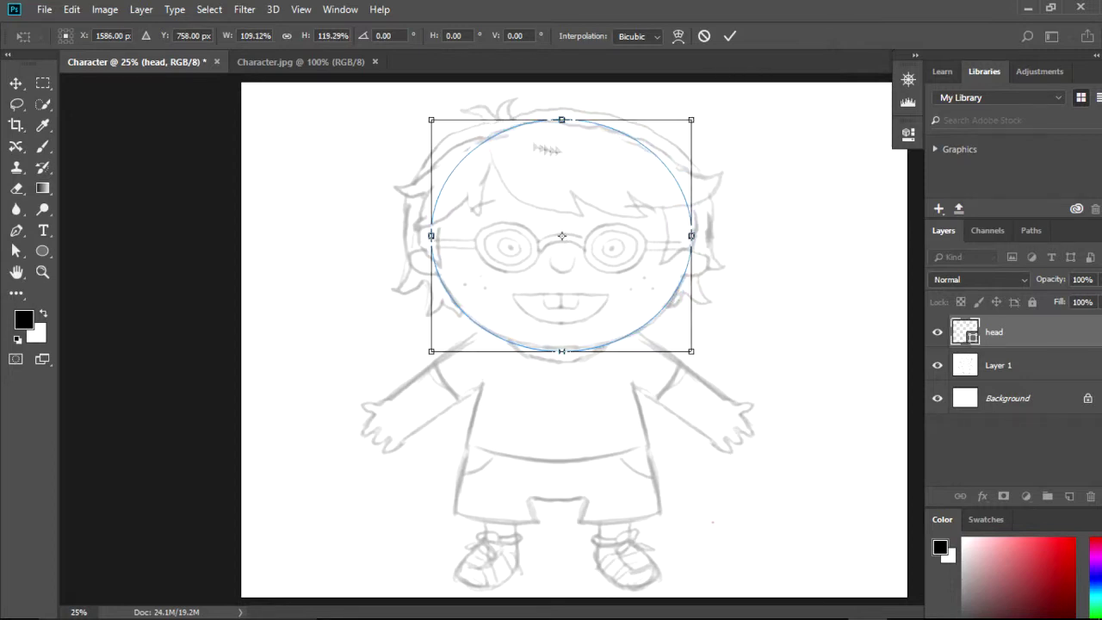
left_click_drag(431, 119, 430, 100)
left_click_drag(691, 352, 694, 351)
left_click(17, 231)
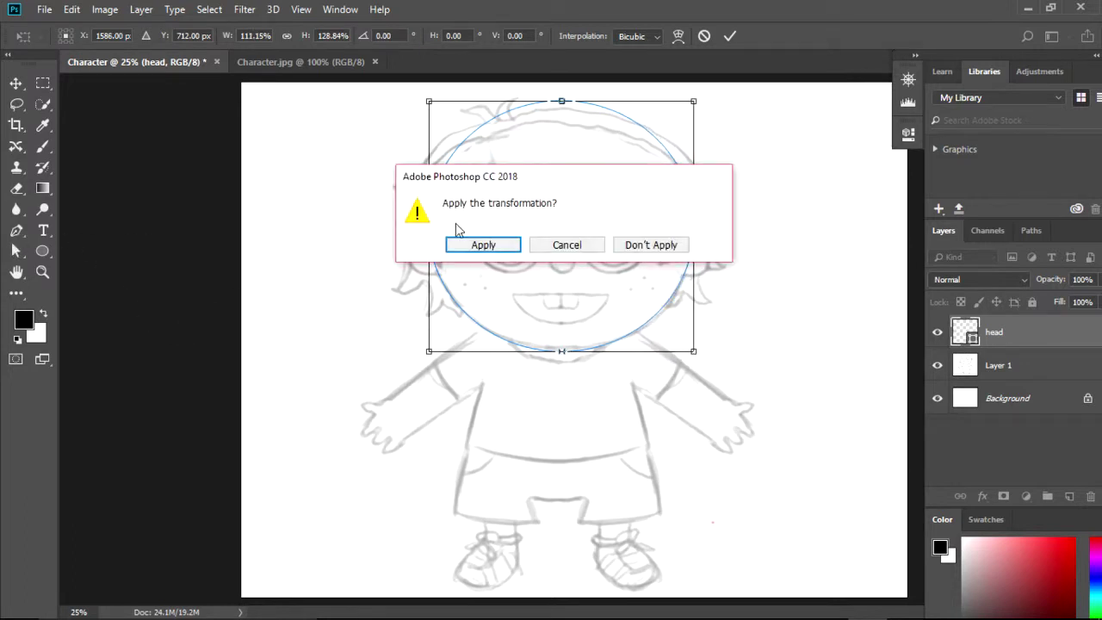
left_click(465, 244)
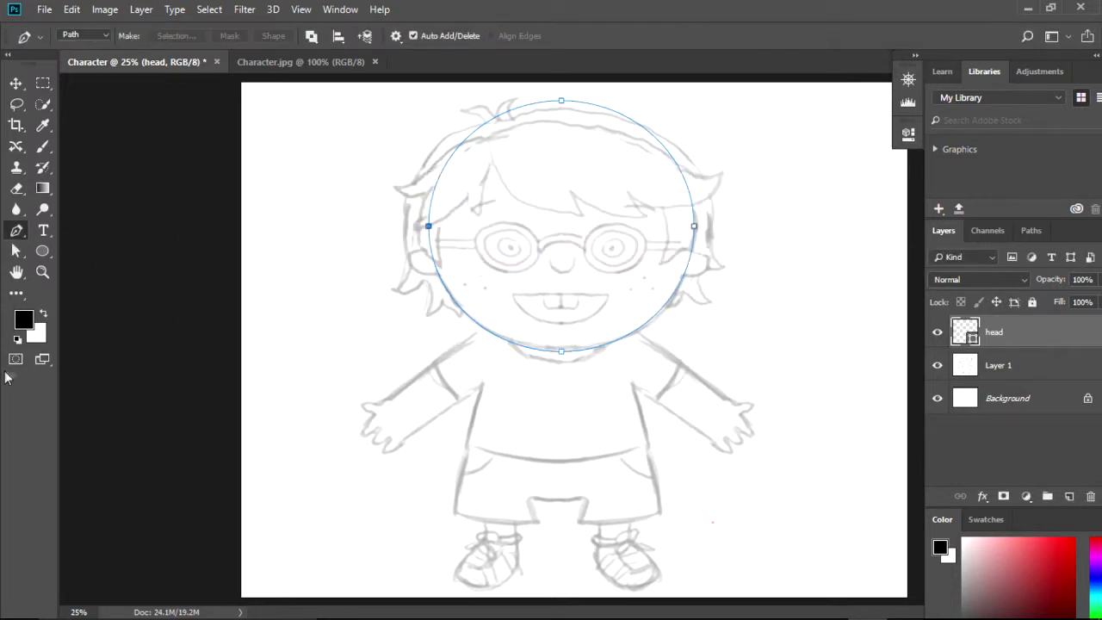
Move the ellipse's side, chin and crown anchor points to fit the sketched face, lowering the crown point to the inner hairline
left_click(15, 250)
mouse_move(427, 229)
left_mouse_down()
mouse_move(431, 258)
mouse_move(429, 235)
left_mouse_up()
key("Return")
left_click_drag(695, 229, 690, 234)
left_click_drag(560, 352, 566, 348)
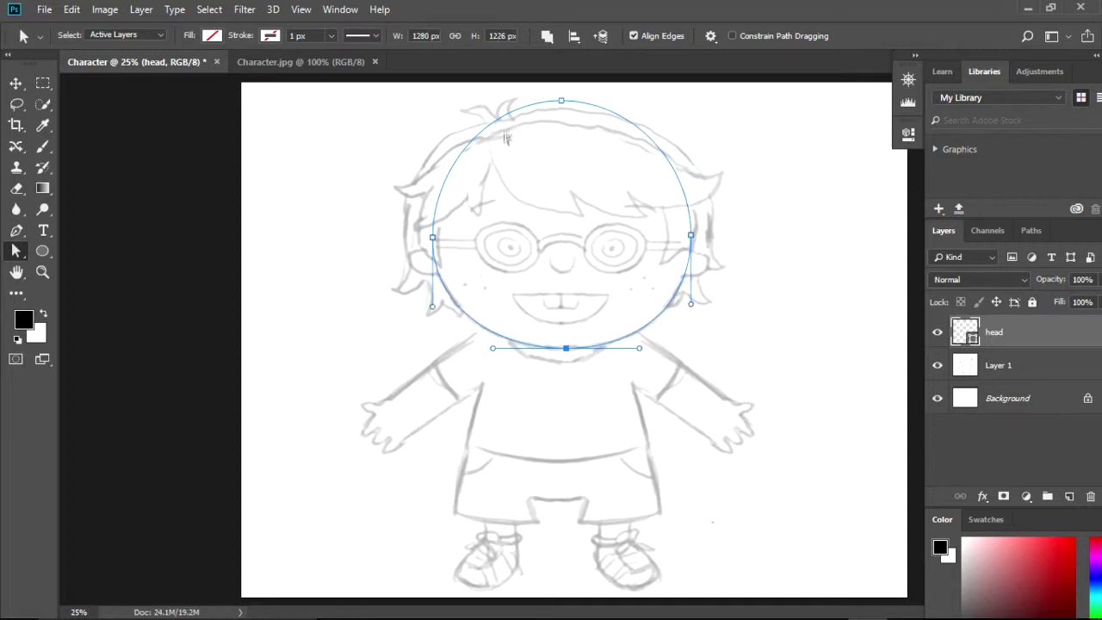
left_click_drag(561, 101, 556, 124)
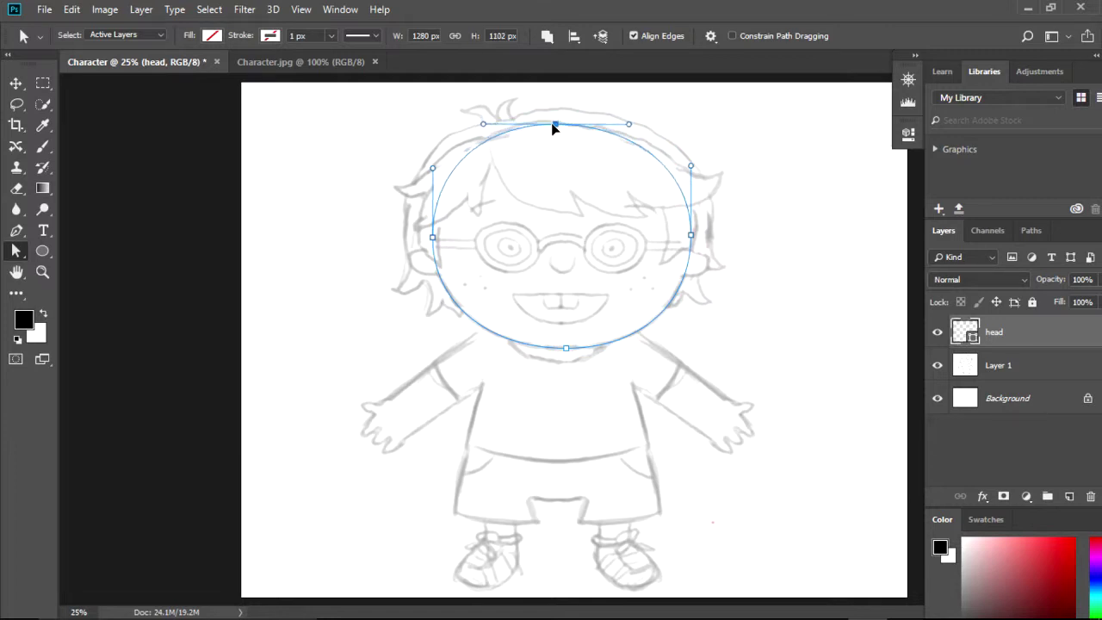
Add an anchor point to the head outline below each ear and nudge the left one down along the cheek
left_click(16, 231)
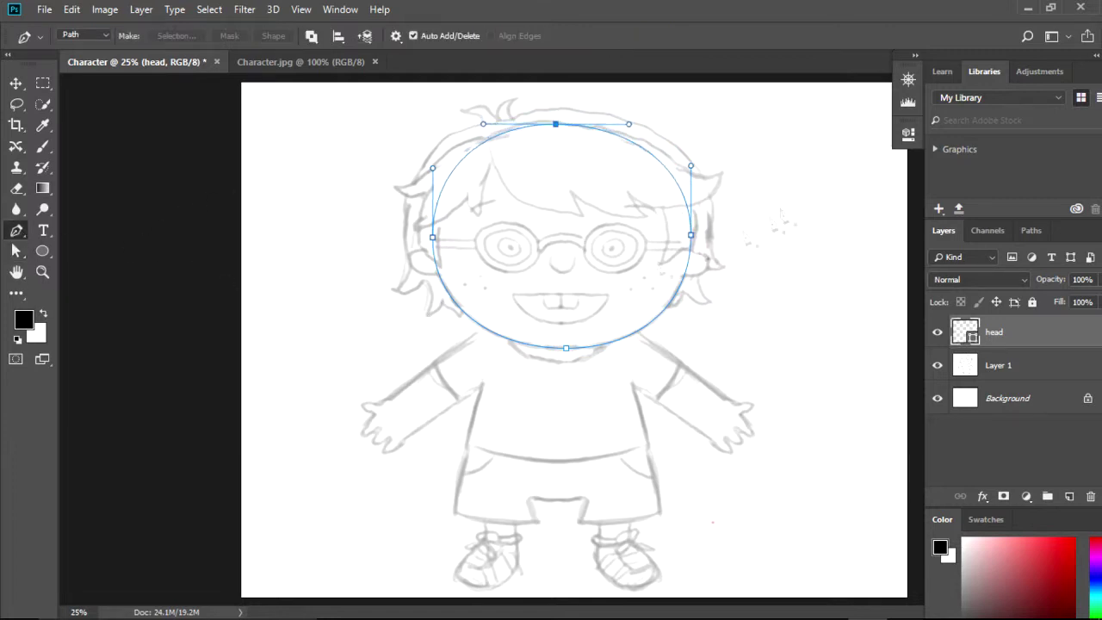
left_click(684, 276)
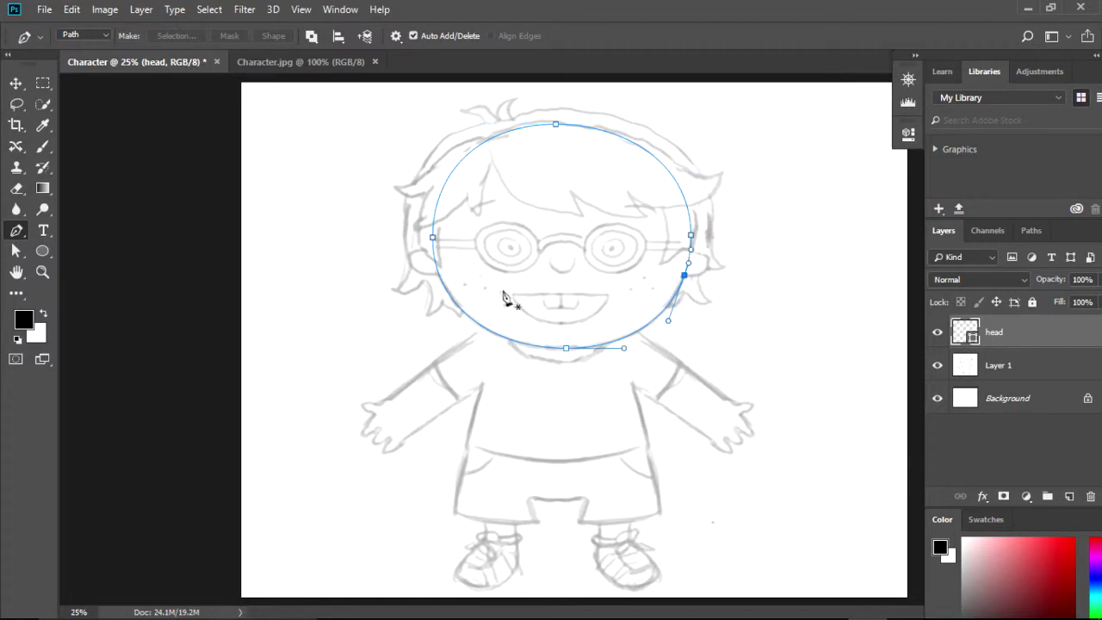
left_click(437, 272)
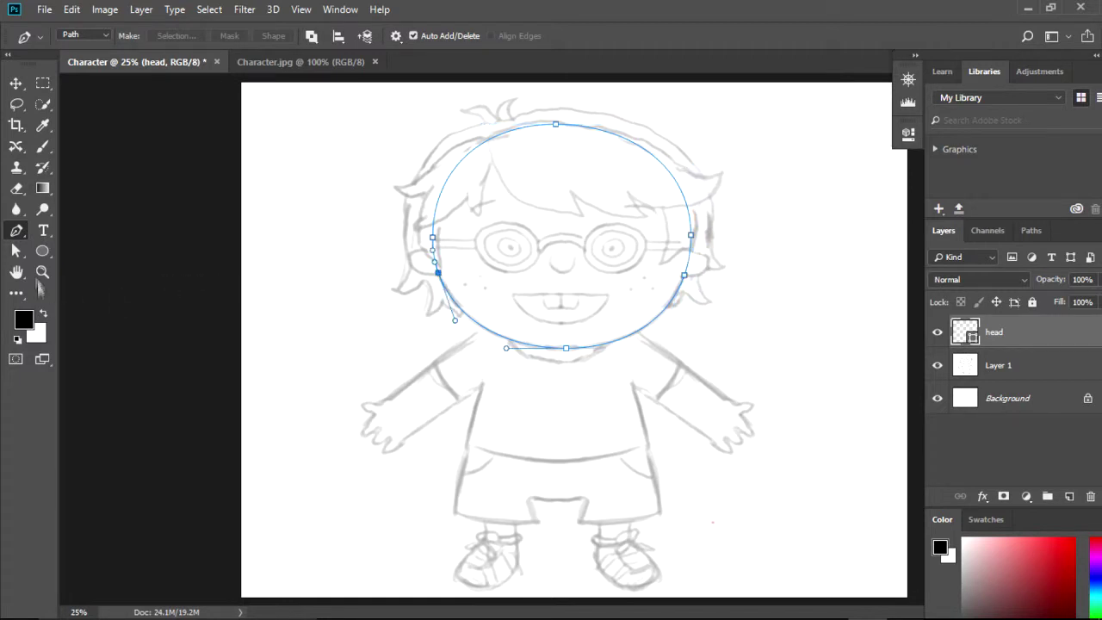
left_click(15, 250)
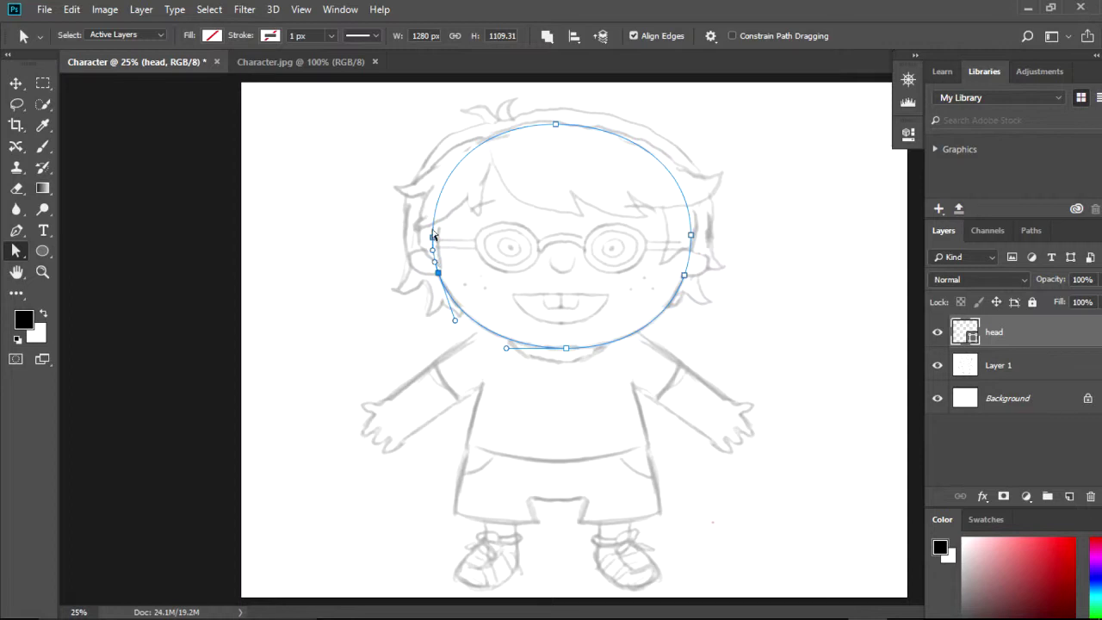
mouse_move(438, 274)
left_mouse_down()
mouse_move(418, 278)
mouse_move(405, 243)
mouse_move(393, 249)
mouse_move(439, 278)
left_mouse_up()
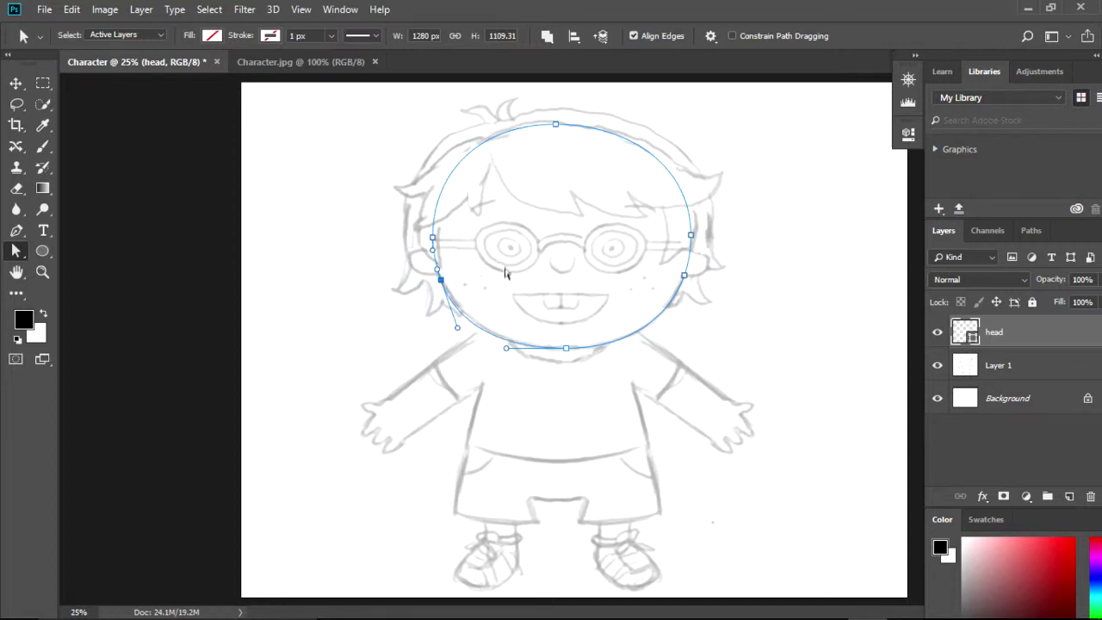
Add an anchor point at the left ear, pull it outward to form the ear, and refit the curve along the left cheek
left_click(15, 229)
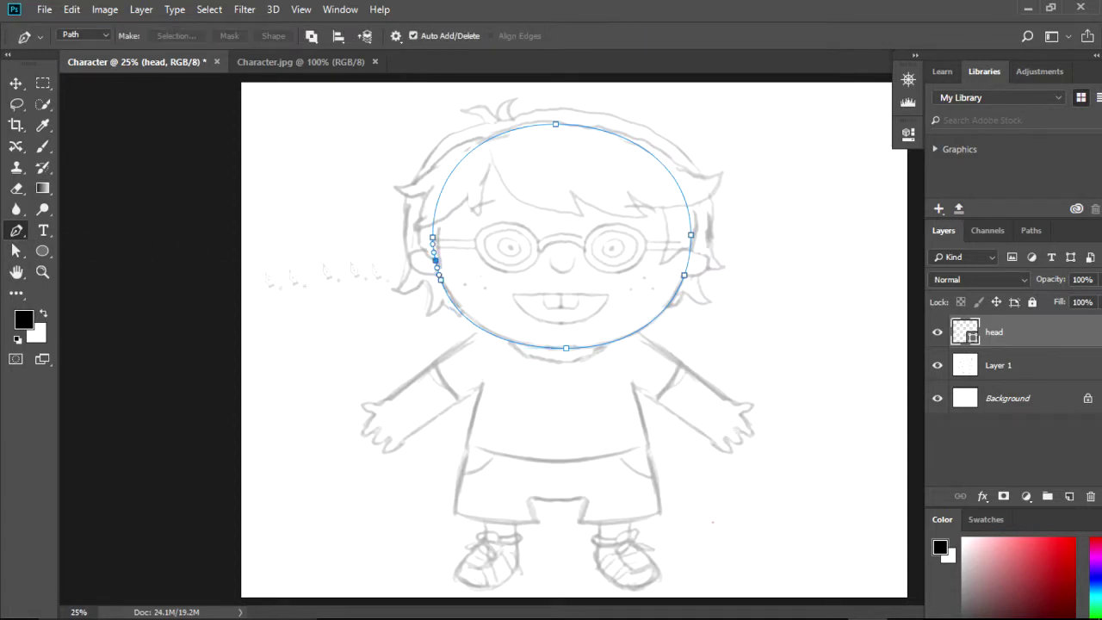
left_click(17, 253)
left_click_drag(435, 260, 421, 278)
left_click_drag(497, 325, 479, 328)
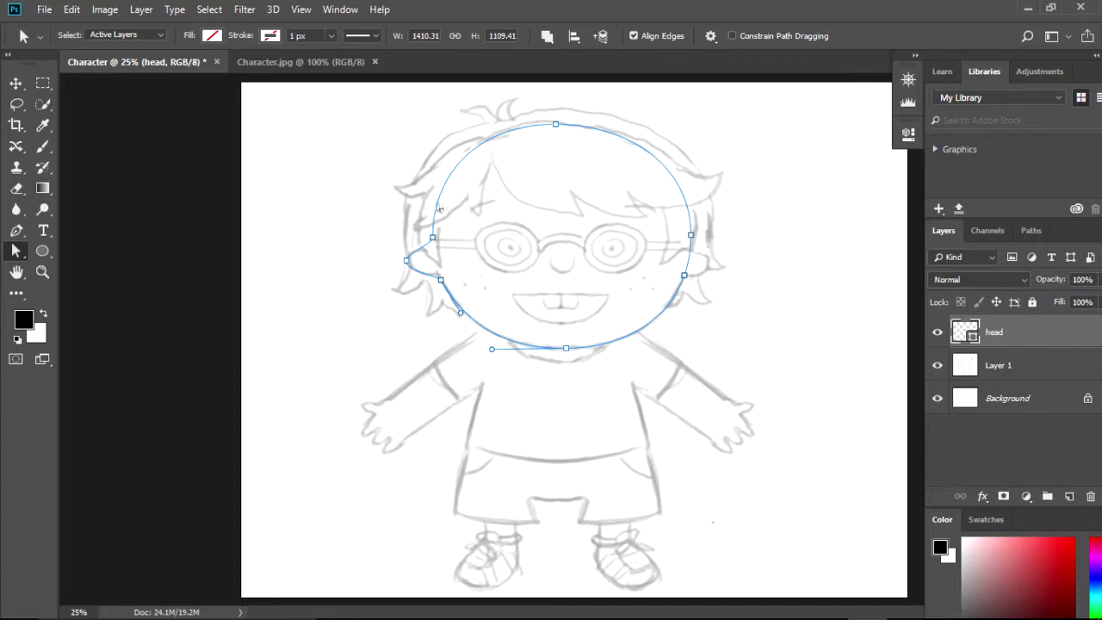
Add an anchor point at the right ear and pull it outward to the sketched ear's tip
left_click(17, 230)
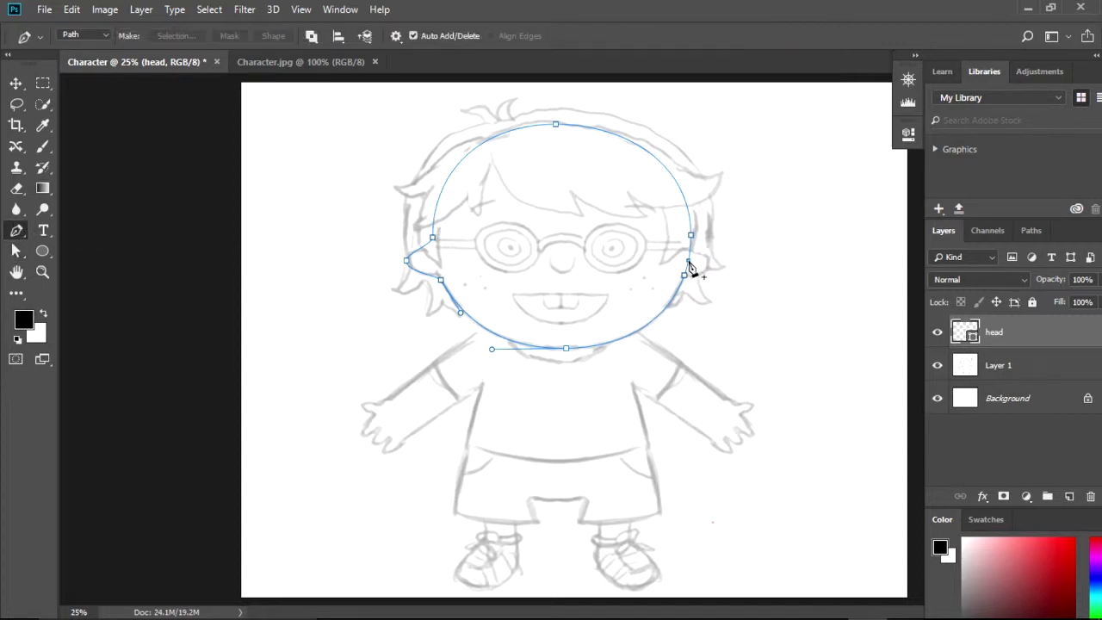
left_click(687, 259)
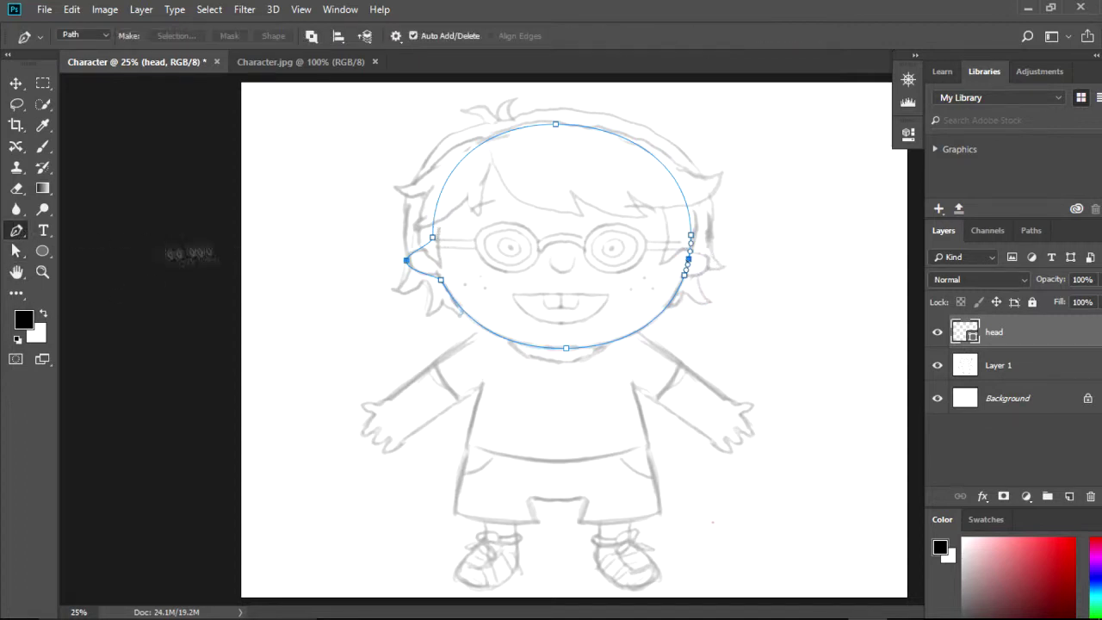
left_click(17, 250)
left_click_drag(689, 260, 711, 269)
key("Return")
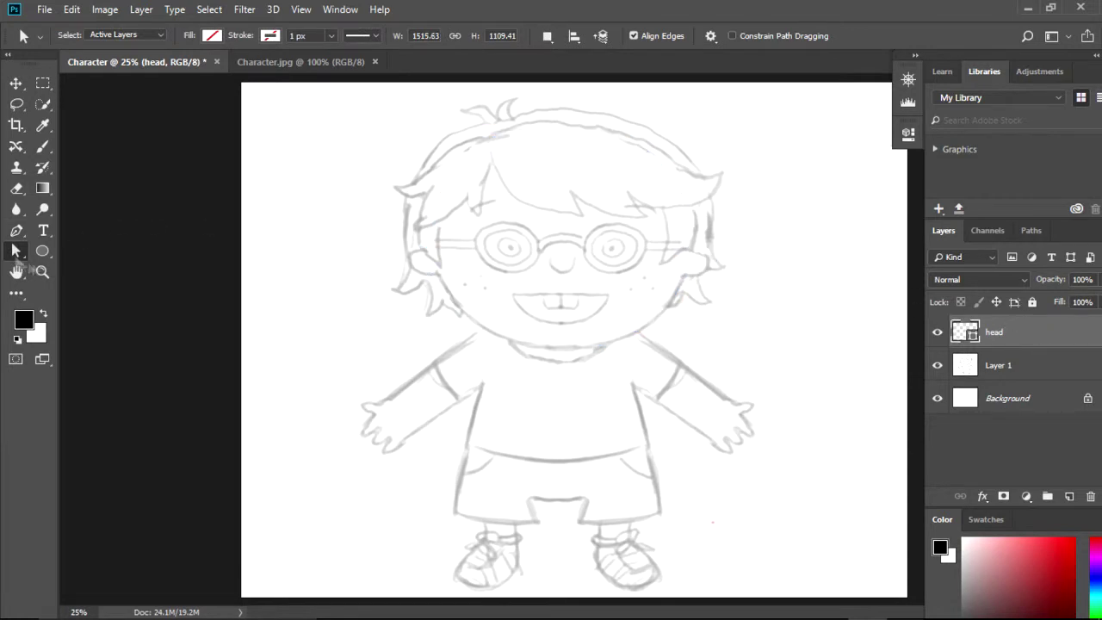
left_click(16, 230)
left_click(484, 238)
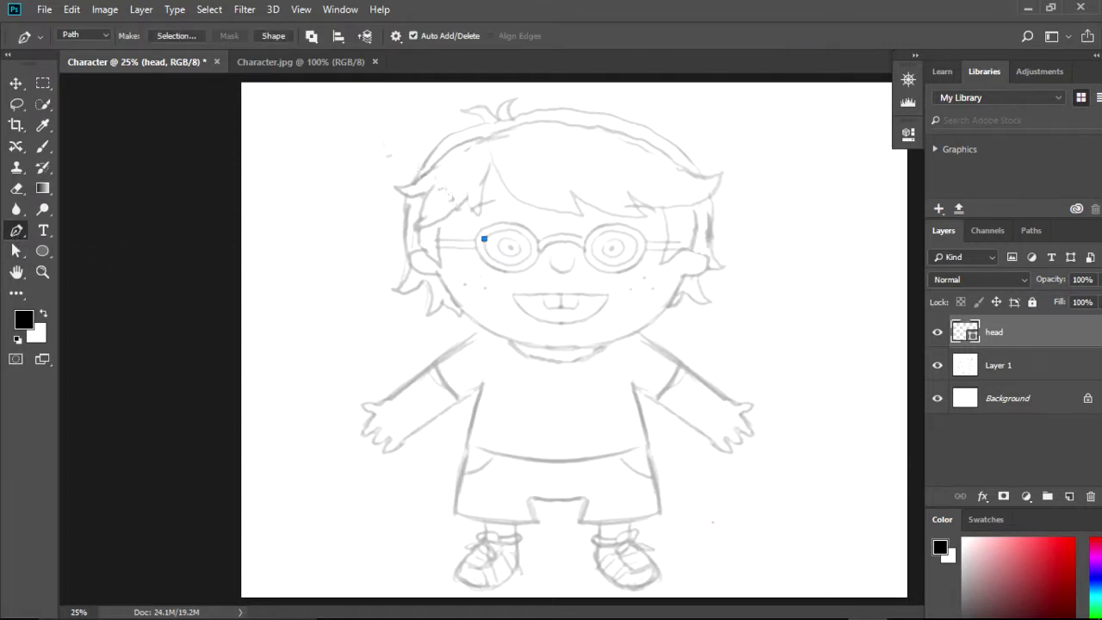
left_click(71, 9)
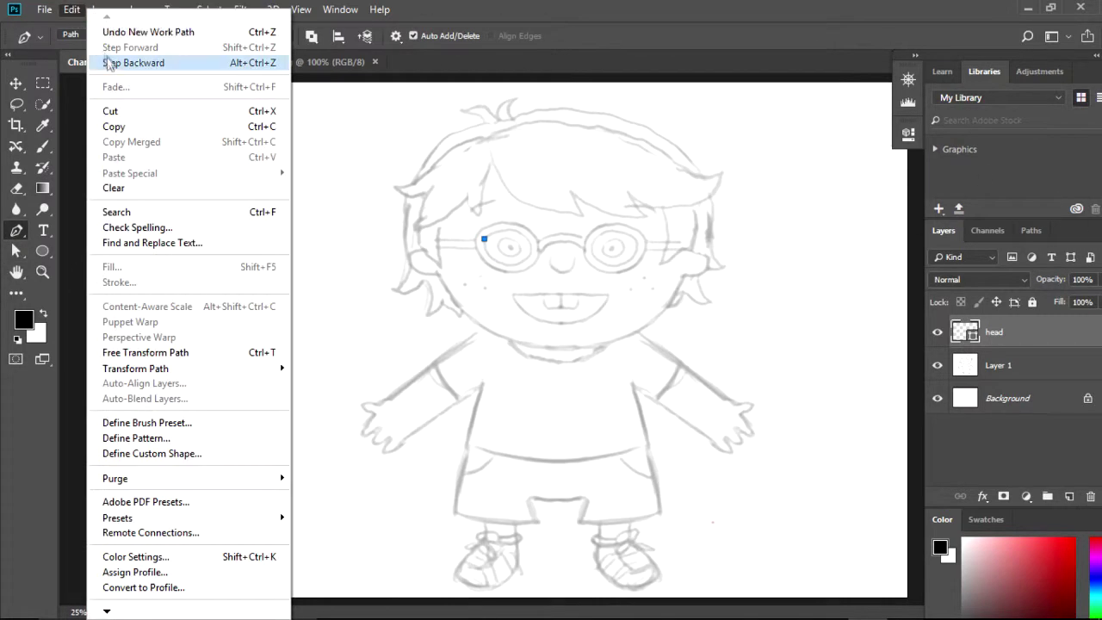
left_click(95, 61)
Adjust the anchor points and curves around the right ear, cheek and upper head to follow the sketch
key("a")
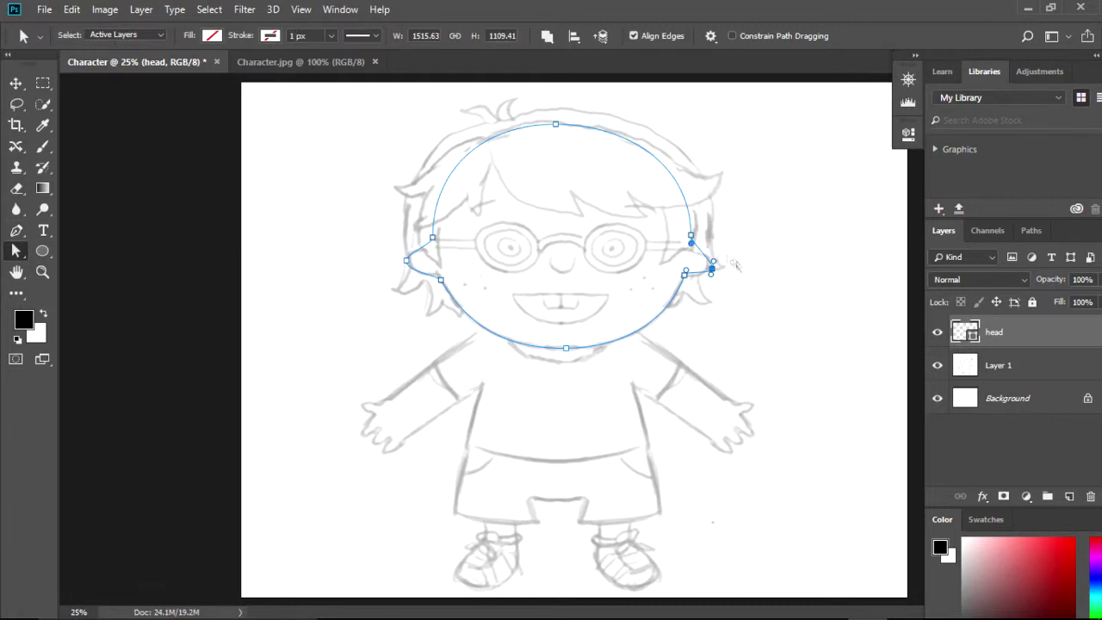
left_click_drag(686, 276, 687, 277)
left_click_drag(692, 234, 698, 251)
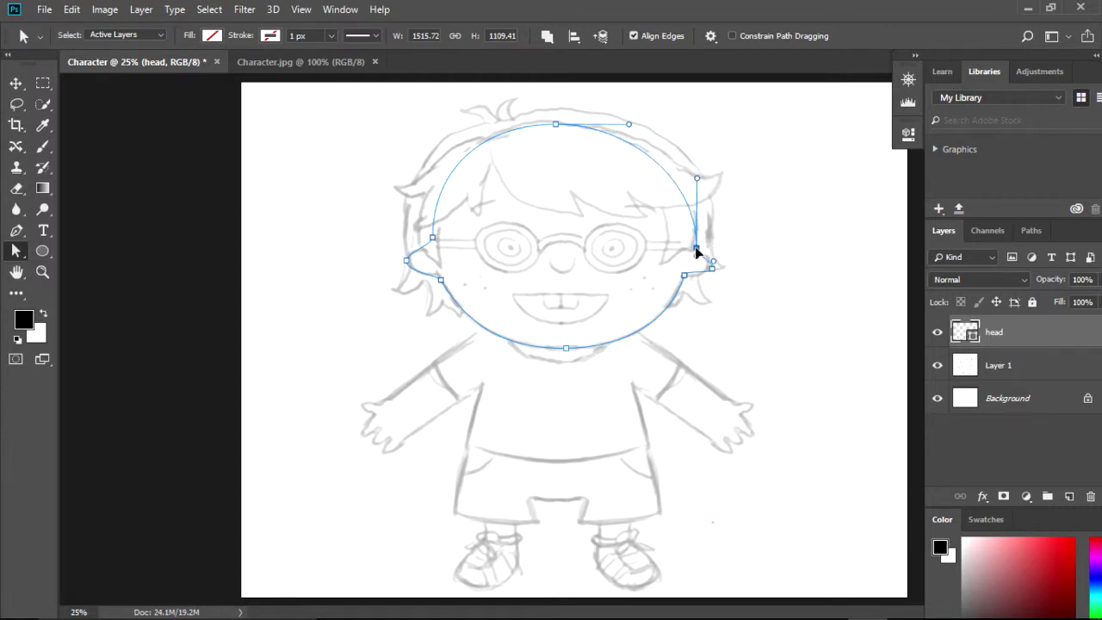
left_click_drag(664, 173, 675, 169)
left_click_drag(703, 275, 663, 315)
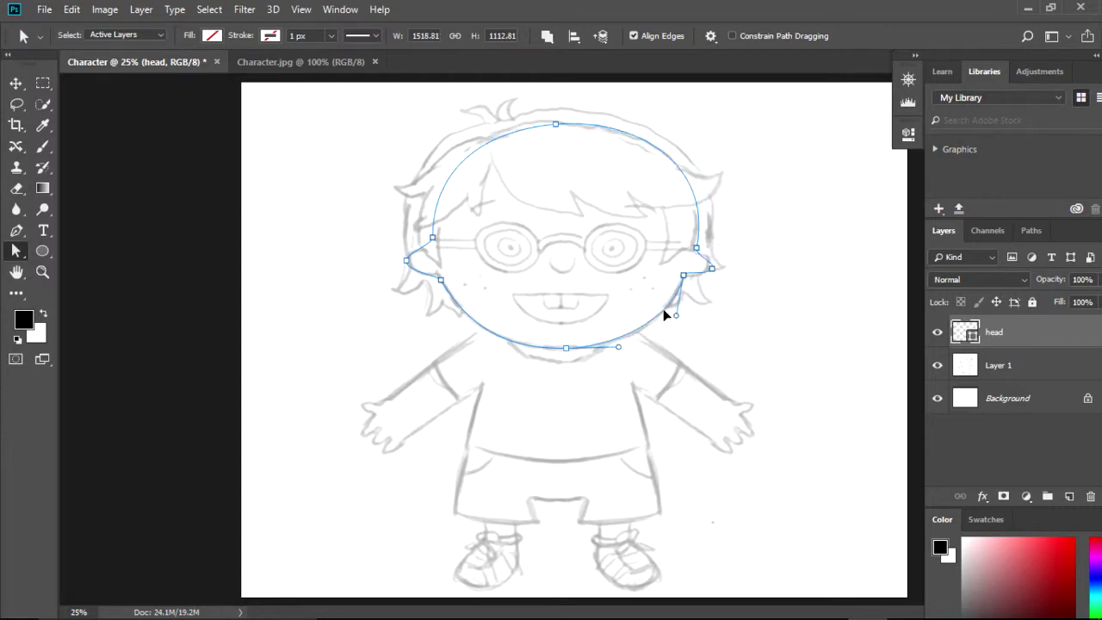
left_click_drag(714, 266, 698, 198)
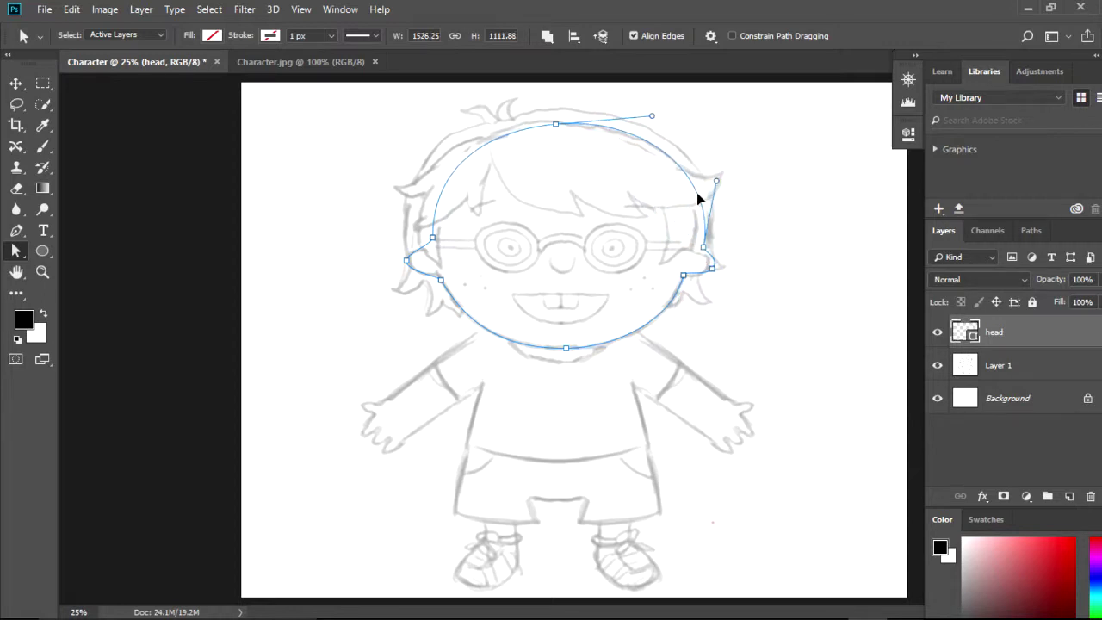
left_click_drag(703, 248, 693, 248)
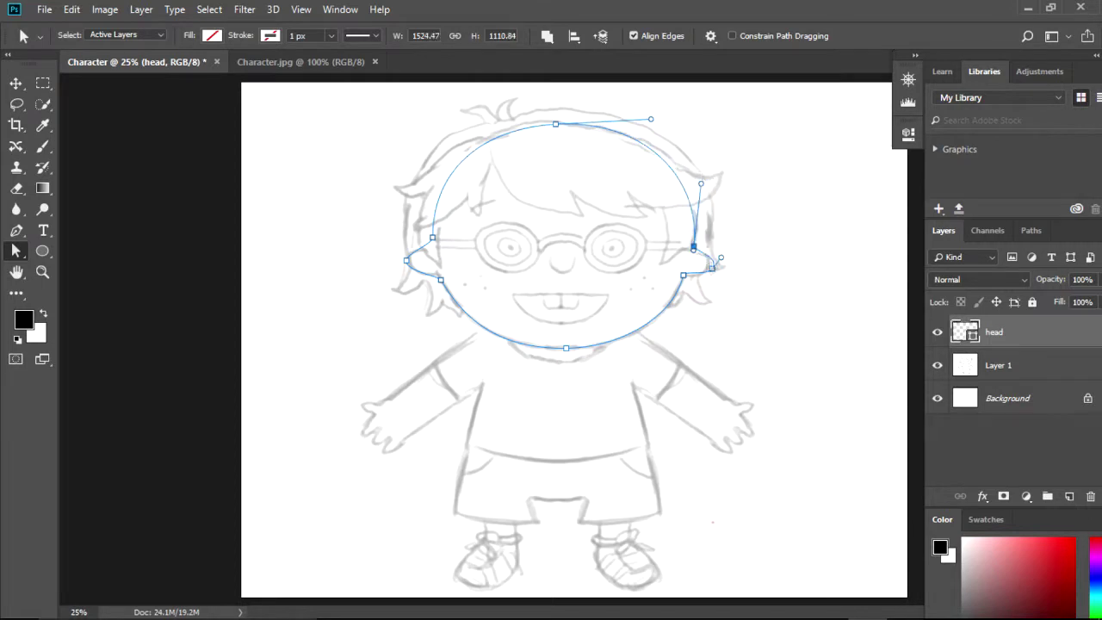
Refine the head outline's curves along both cheeks and the chin to follow the sketch
left_click_drag(694, 277, 696, 280)
left_click_drag(637, 304, 656, 319)
left_click(492, 329)
left_click_drag(492, 329, 492, 331)
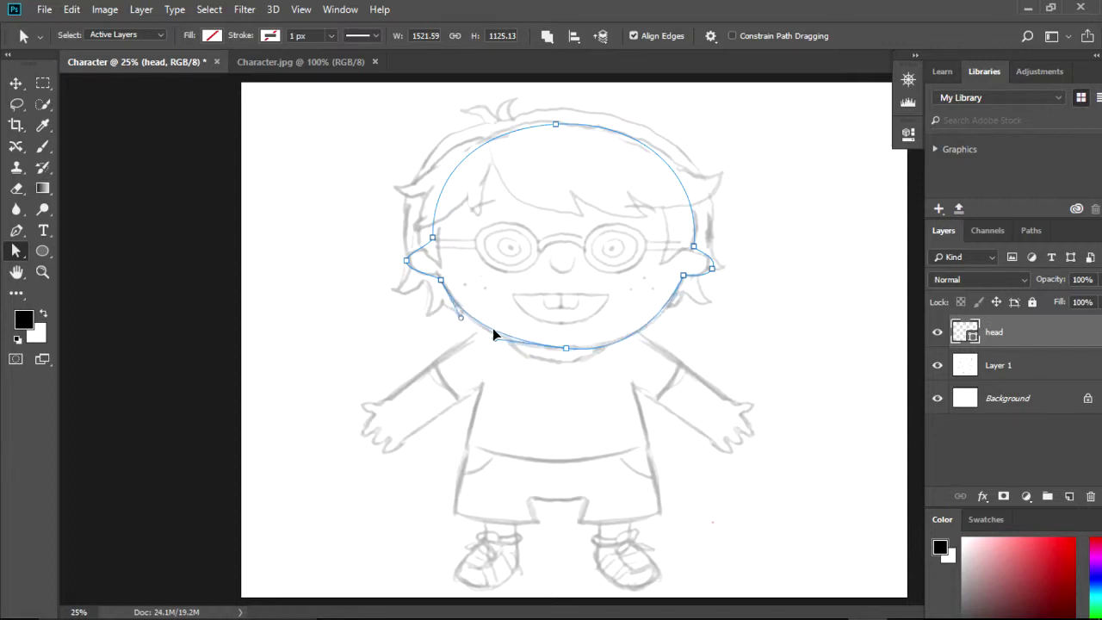
left_click(660, 312)
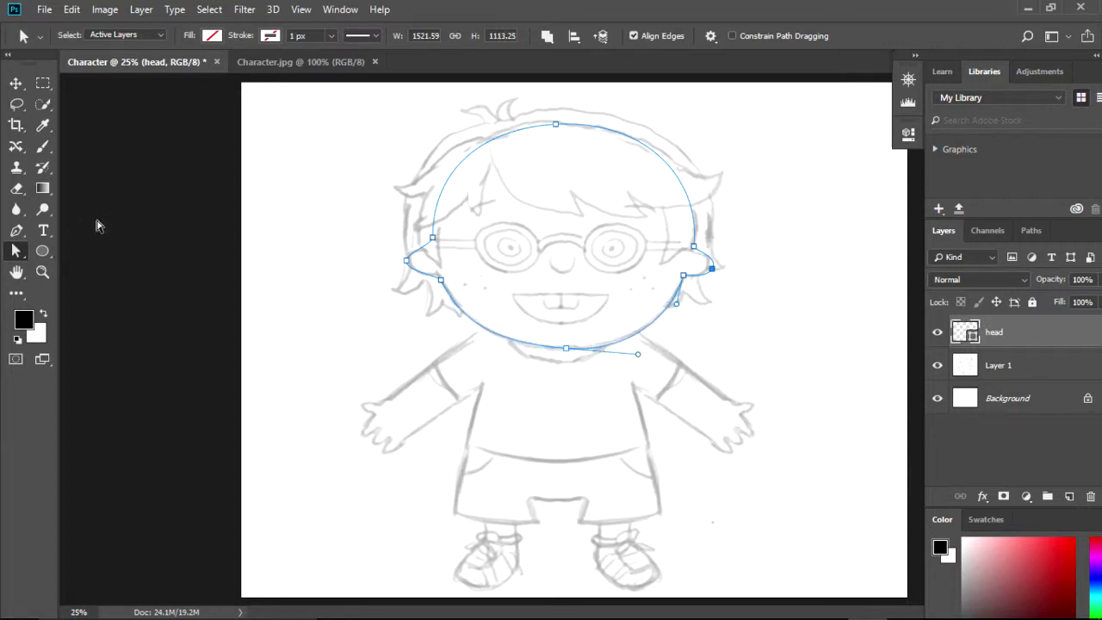
Fill the head shape with dark brown
left_click(211, 37)
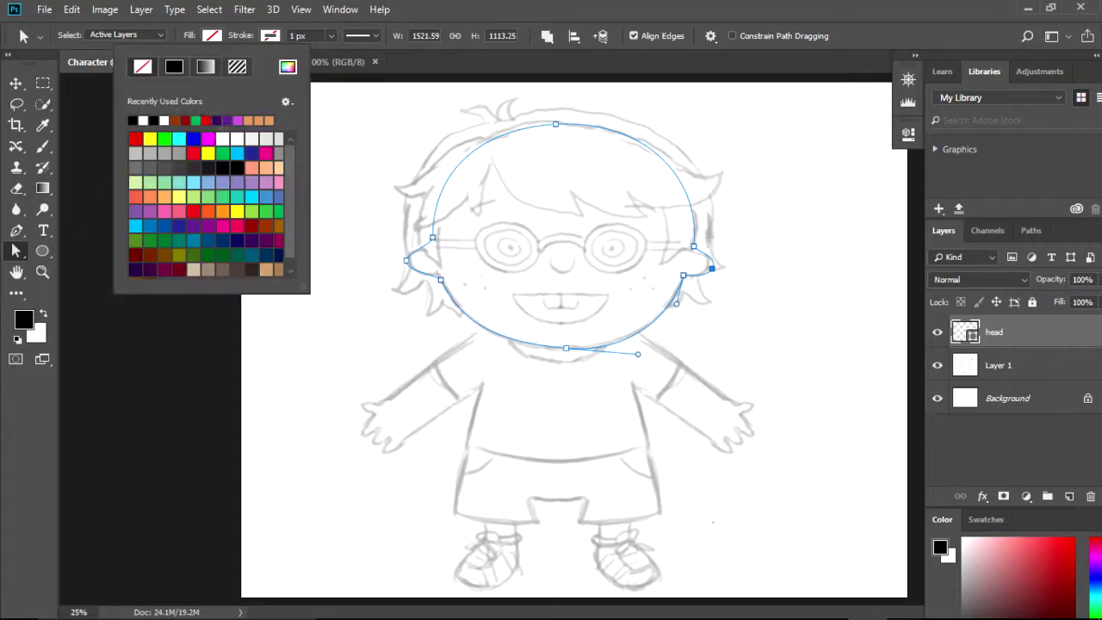
left_click(282, 261)
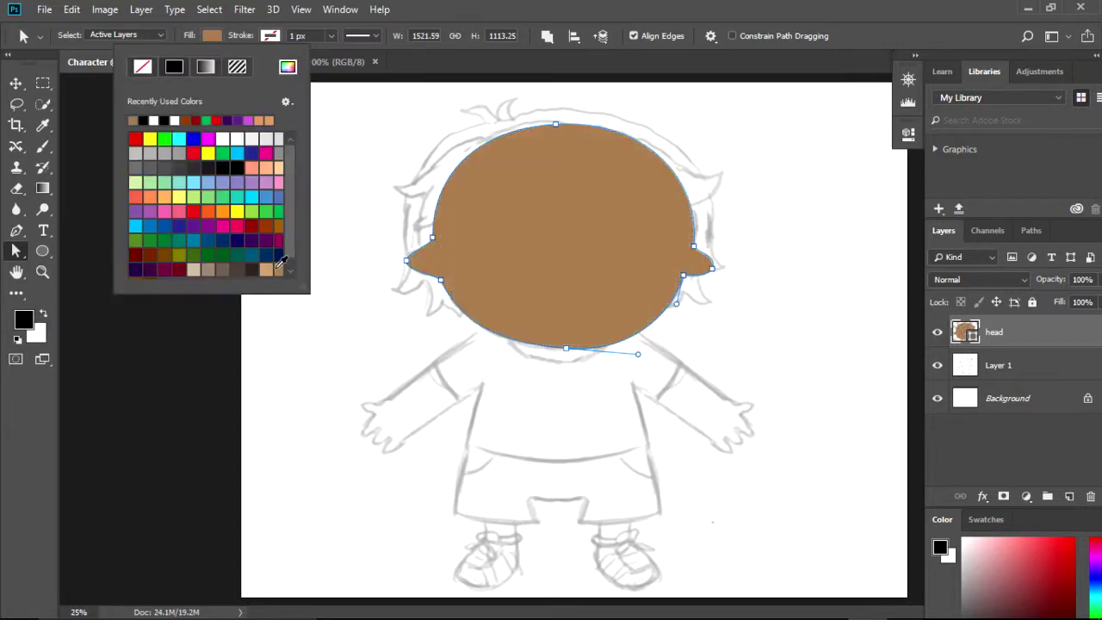
scroll(290, 224, "down", 1)
left_click(139, 270)
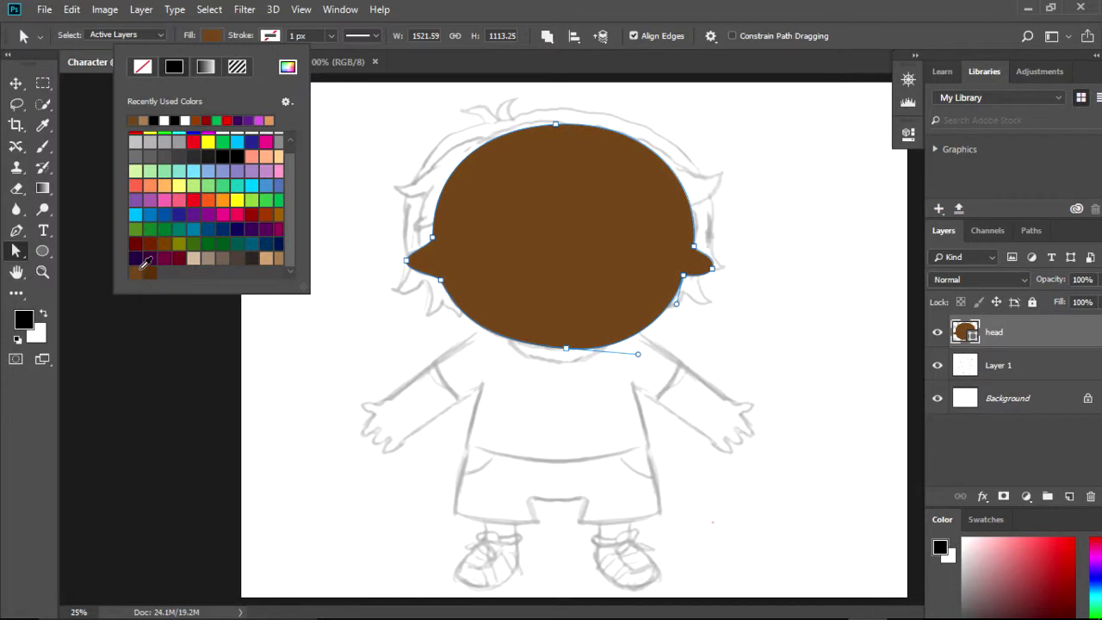
left_click(417, 209)
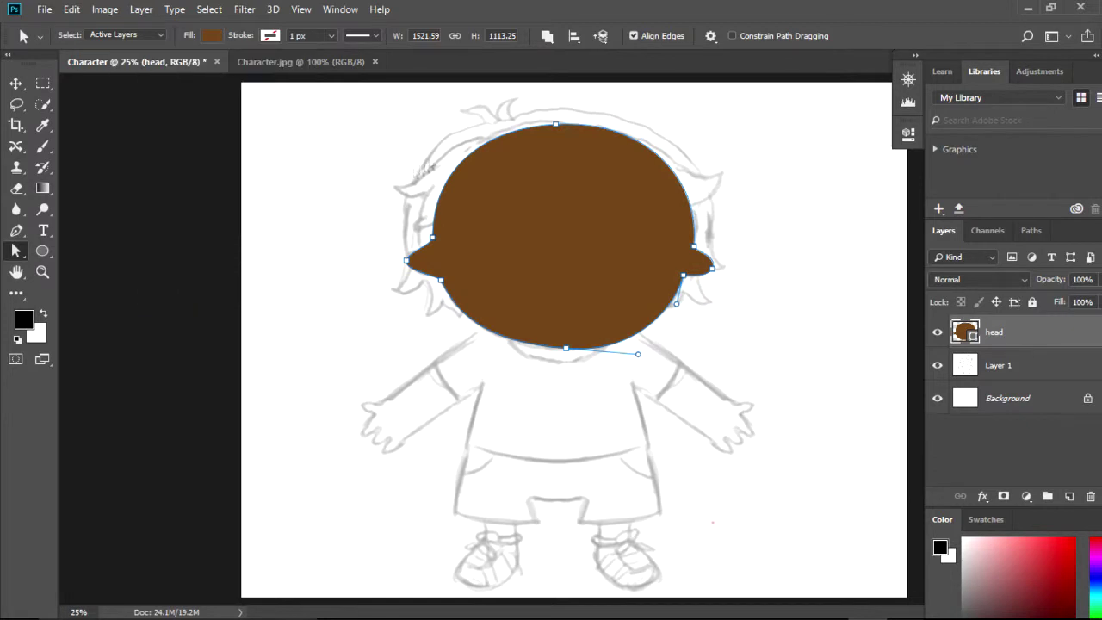
left_click(42, 251)
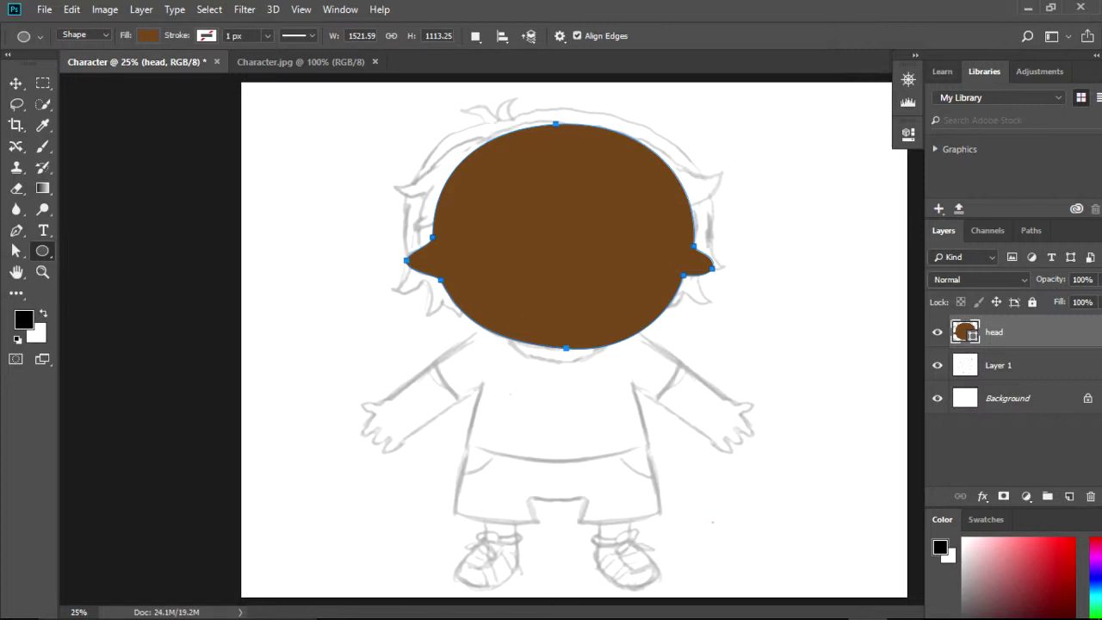
left_click(148, 35)
left_click(78, 67)
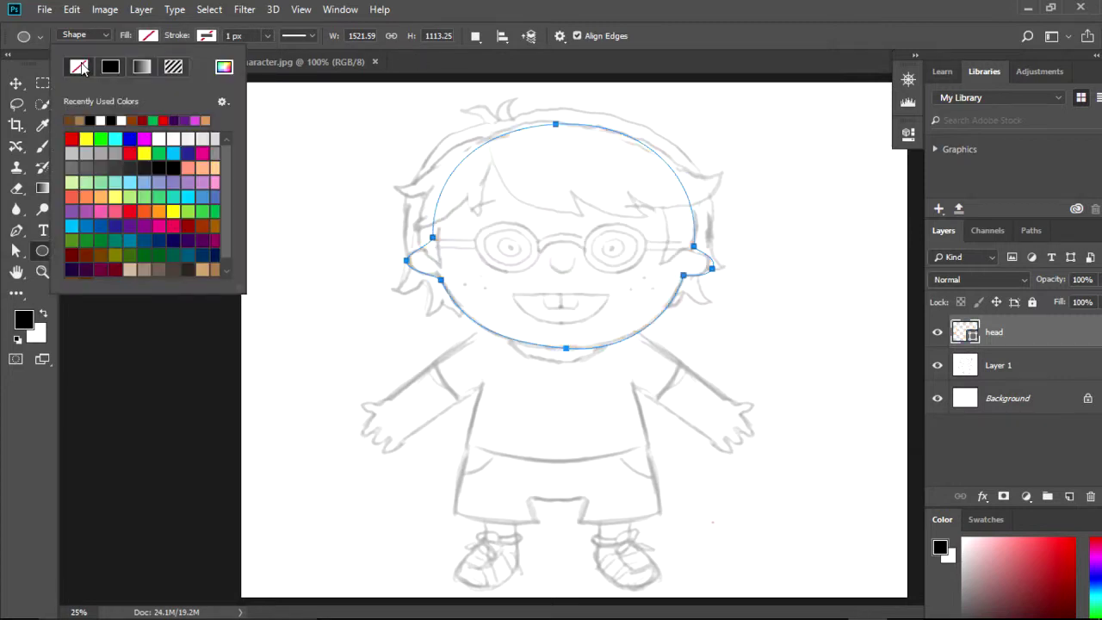
left_click(75, 117)
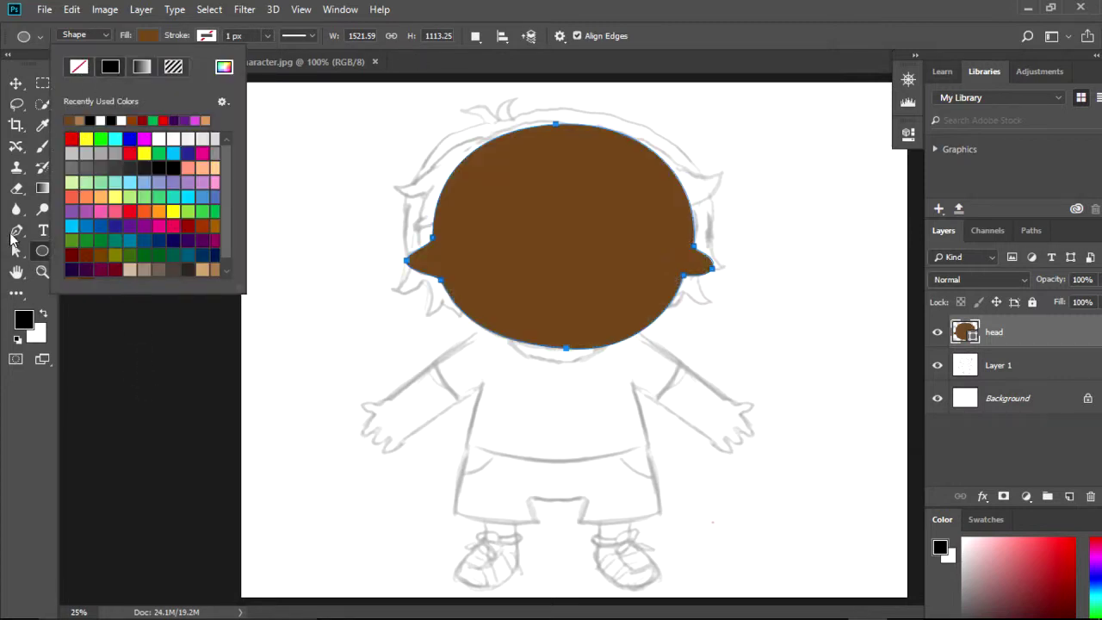
Draw a rectangle about 776 by 572 px over the sketched shirt and set its fill to none
left_click(16, 271)
left_click(43, 251)
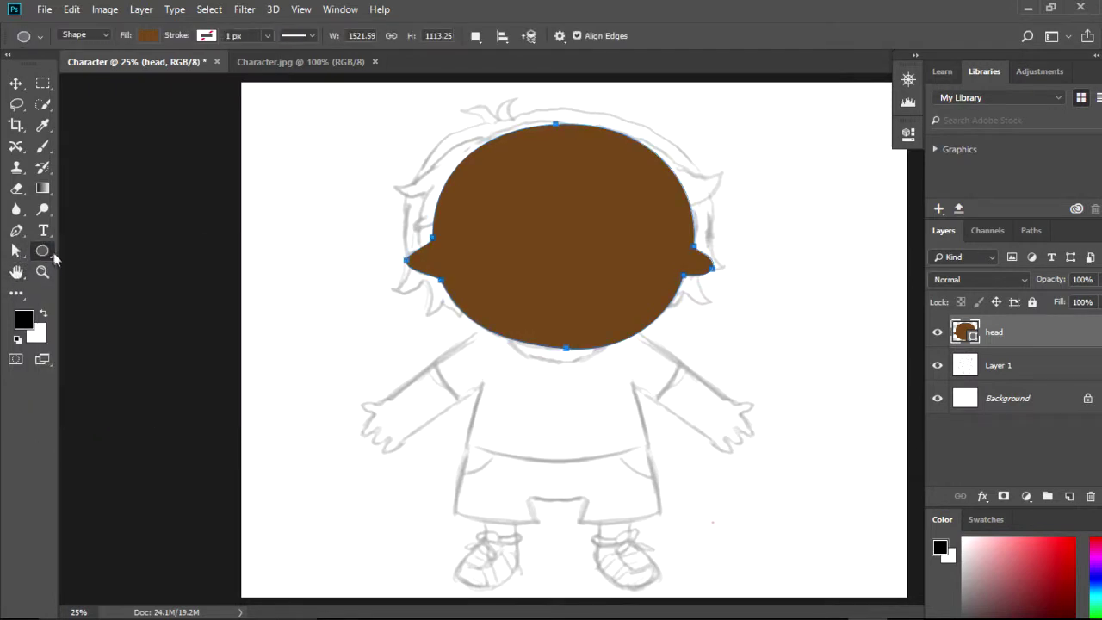
right_click(50, 254)
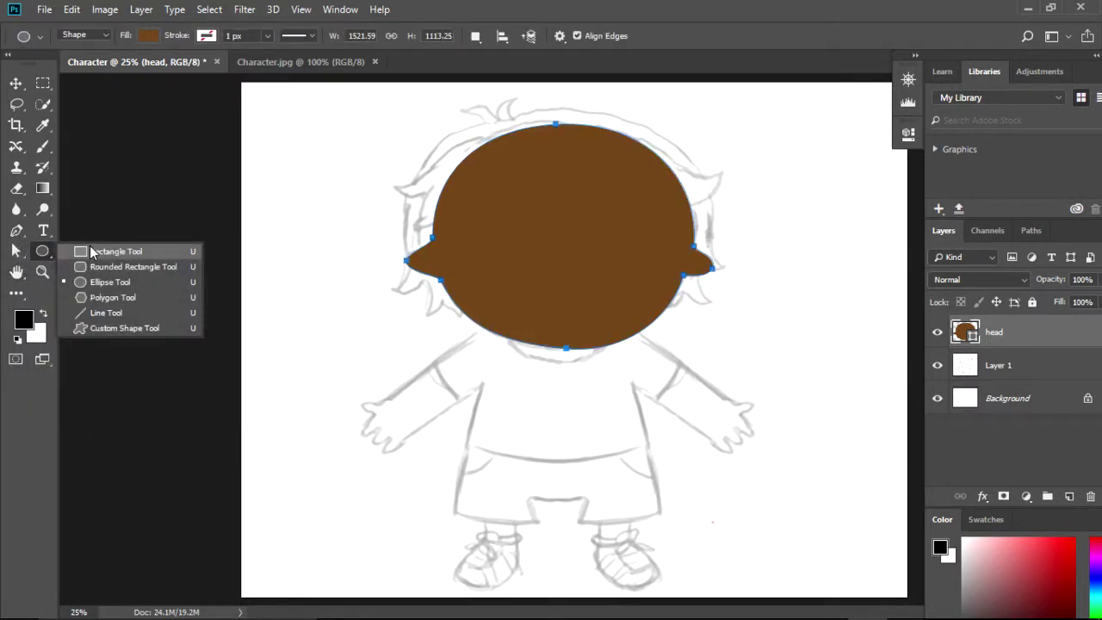
left_click(97, 252)
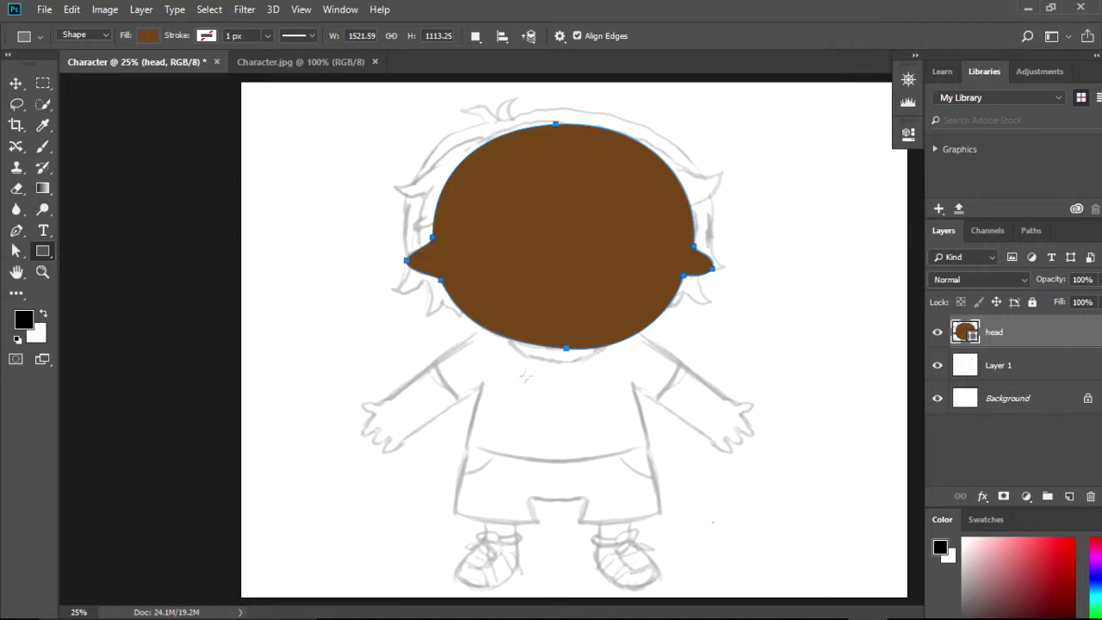
left_click_drag(486, 331, 643, 446)
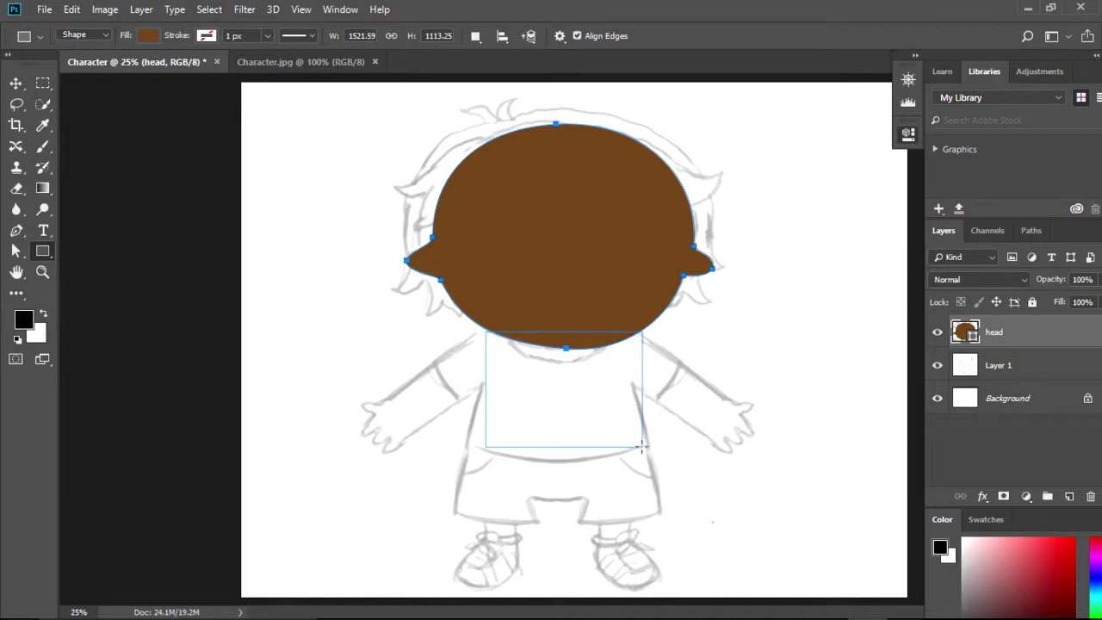
left_click(150, 38)
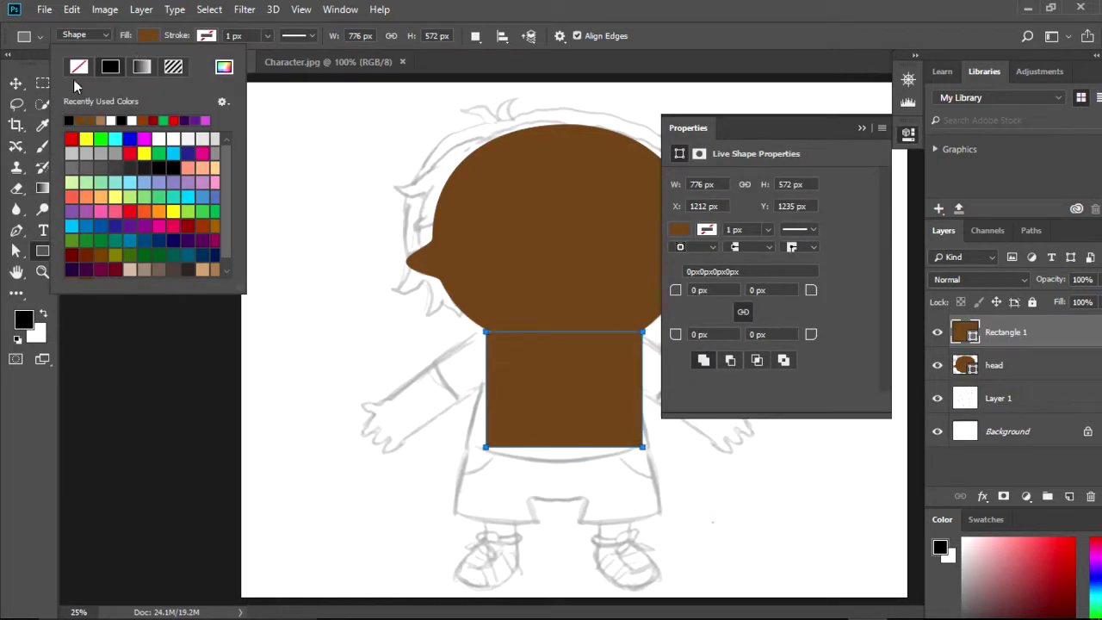
left_click(86, 67)
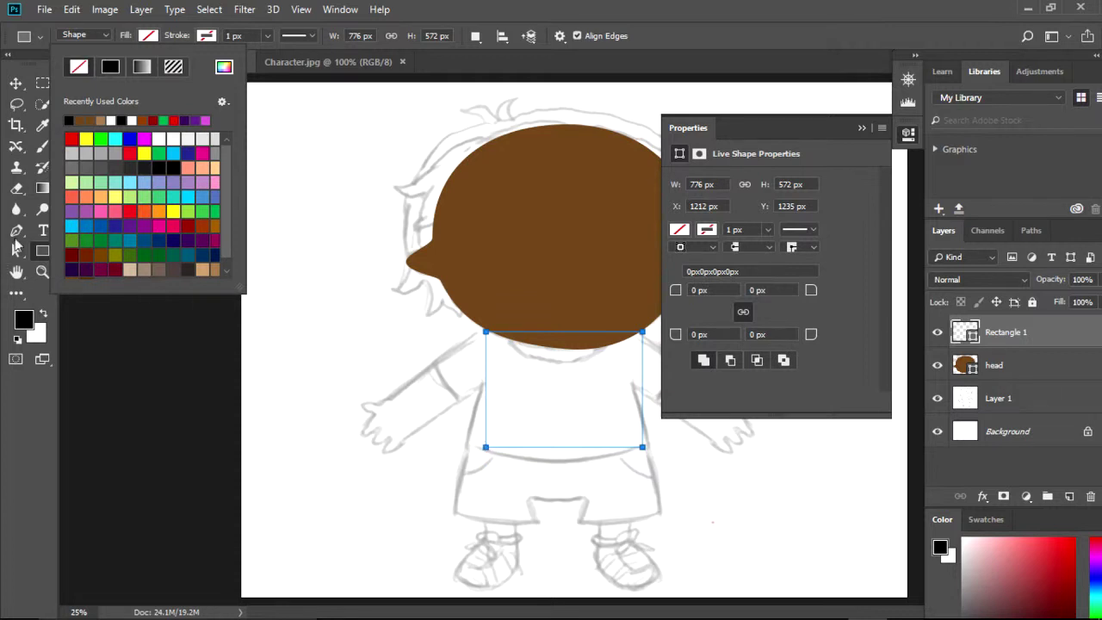
Shift the rectangle onto the sketched shirt and adjust its upper-left corner toward the shoulder
left_click(14, 251)
mouse_move(487, 448)
left_mouse_down()
mouse_move(470, 450)
mouse_move(484, 454)
left_mouse_up()
left_click(862, 128)
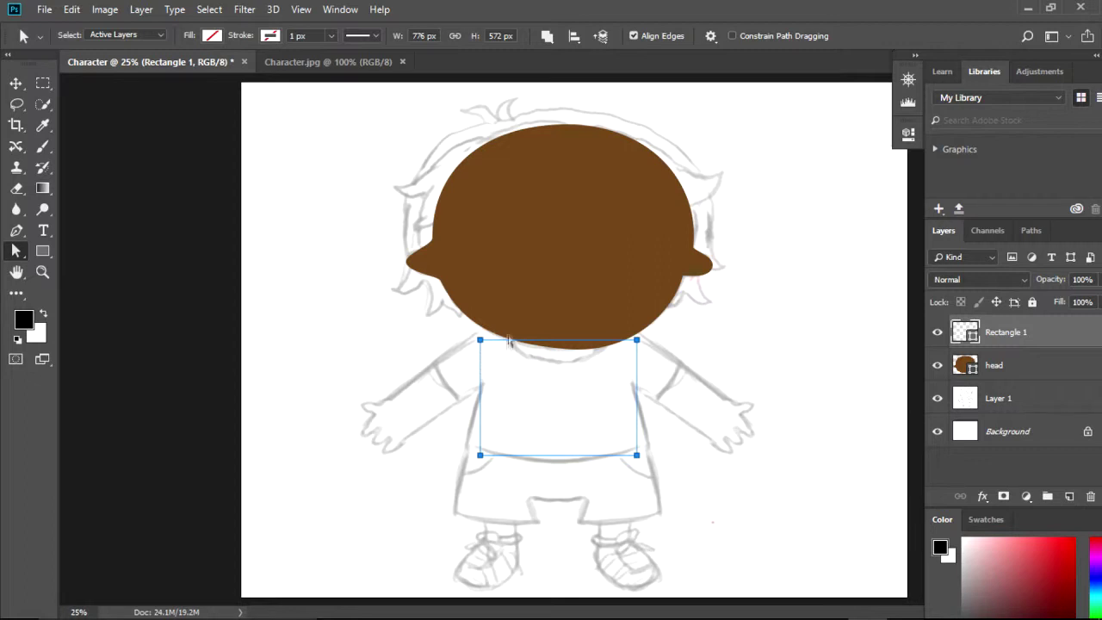
mouse_move(480, 343)
left_mouse_down()
mouse_move(483, 355)
mouse_move(479, 336)
left_mouse_up()
left_click(499, 243)
left_click(632, 357)
left_click(523, 387)
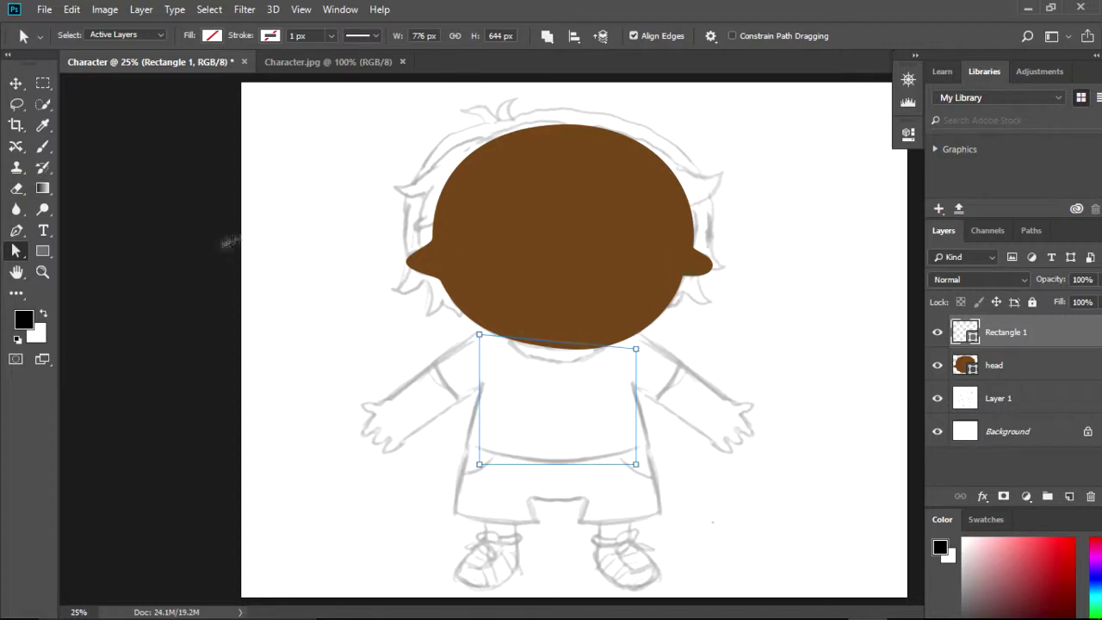
Move the rectangle's four corners to form a trapezoid that narrows at the shoulders and widens at the shirt's hem
left_click(45, 252)
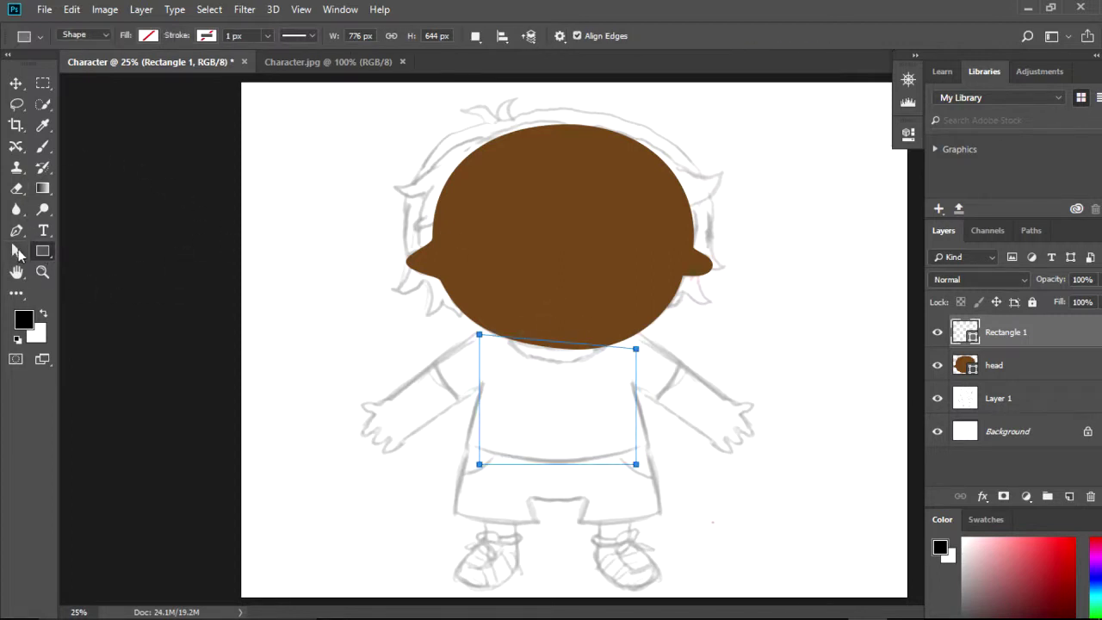
left_click(18, 252)
left_click_drag(635, 351, 637, 342)
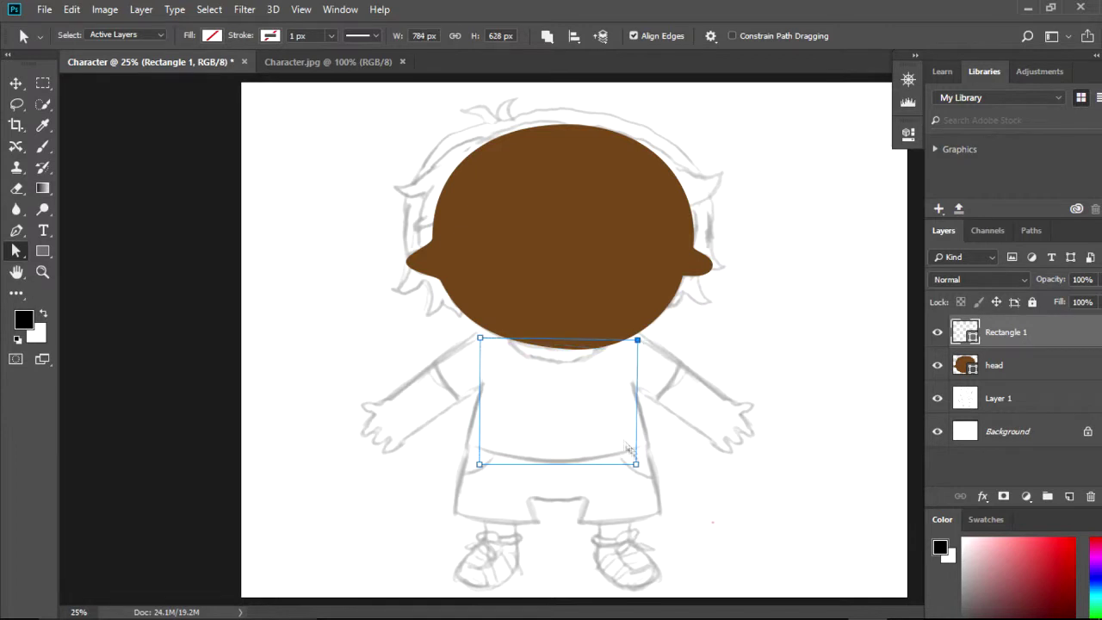
left_click_drag(637, 467, 646, 444)
left_click_drag(479, 464, 470, 444)
left_click_drag(480, 342, 484, 339)
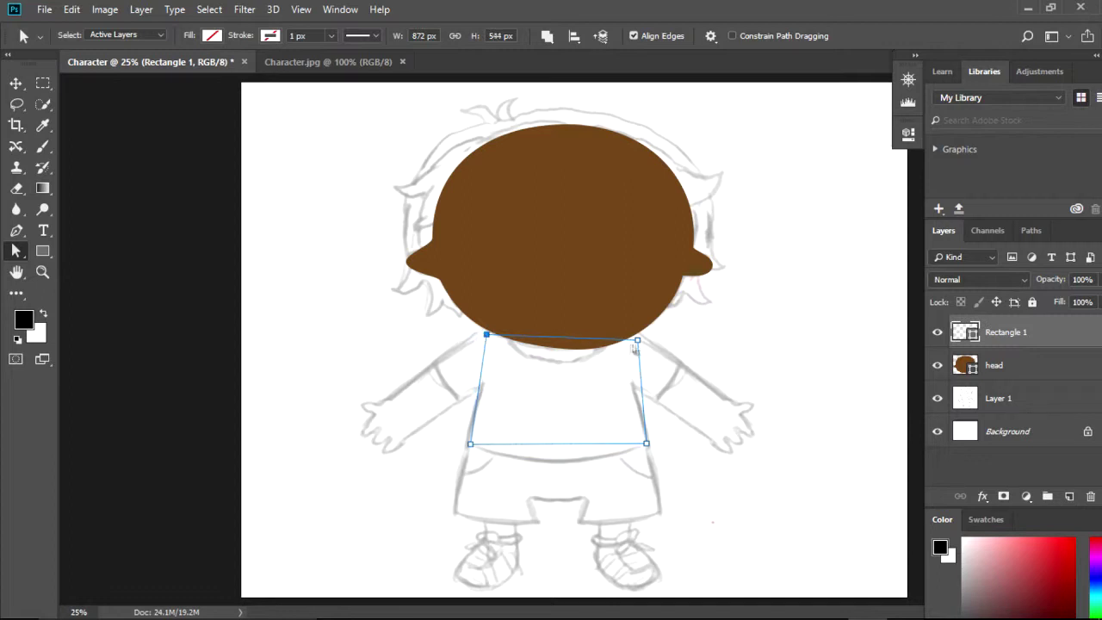
left_click_drag(637, 341, 630, 346)
left_click_drag(487, 338, 493, 337)
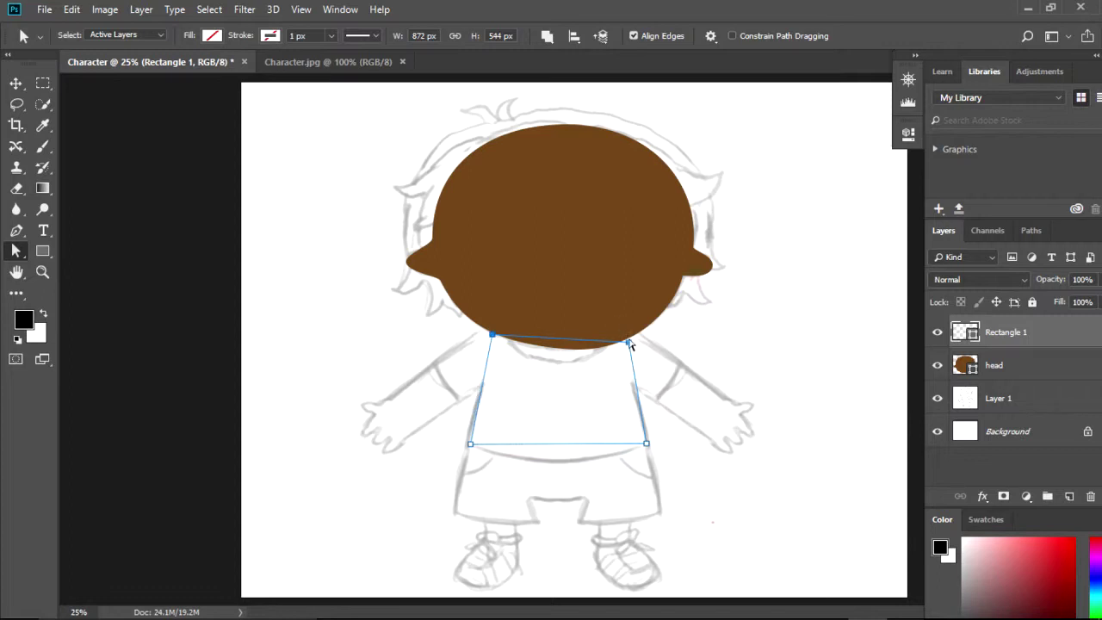
left_click_drag(628, 344, 621, 340)
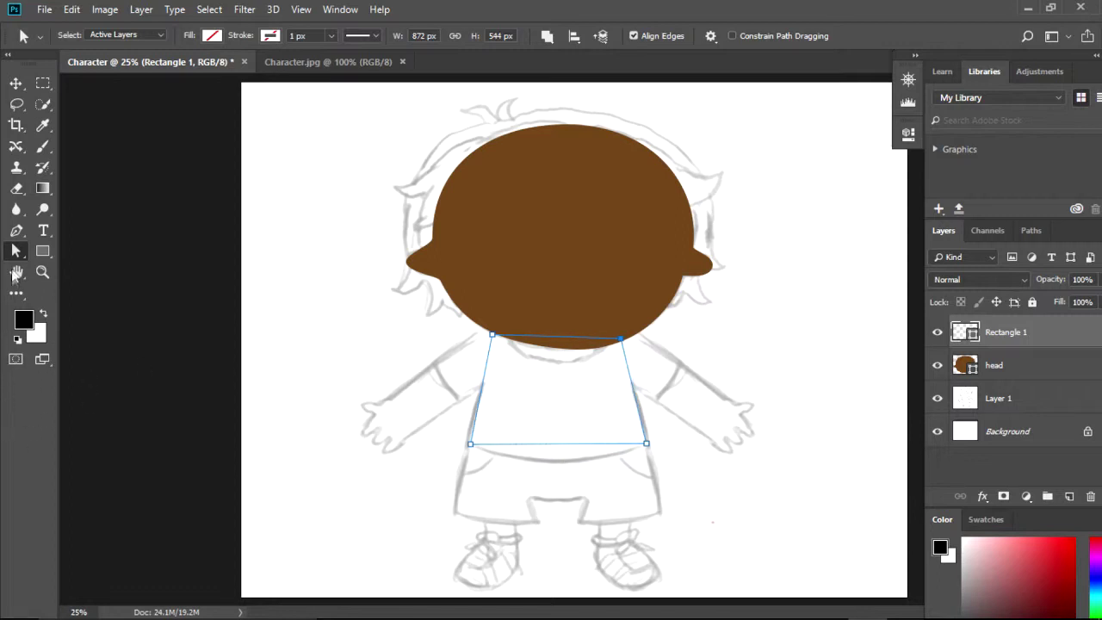
Add anchor points midway along the shirt's hem and neckline, and pull the hem point down to the sketched curve
left_click(16, 231)
left_click(559, 445)
left_click(560, 337)
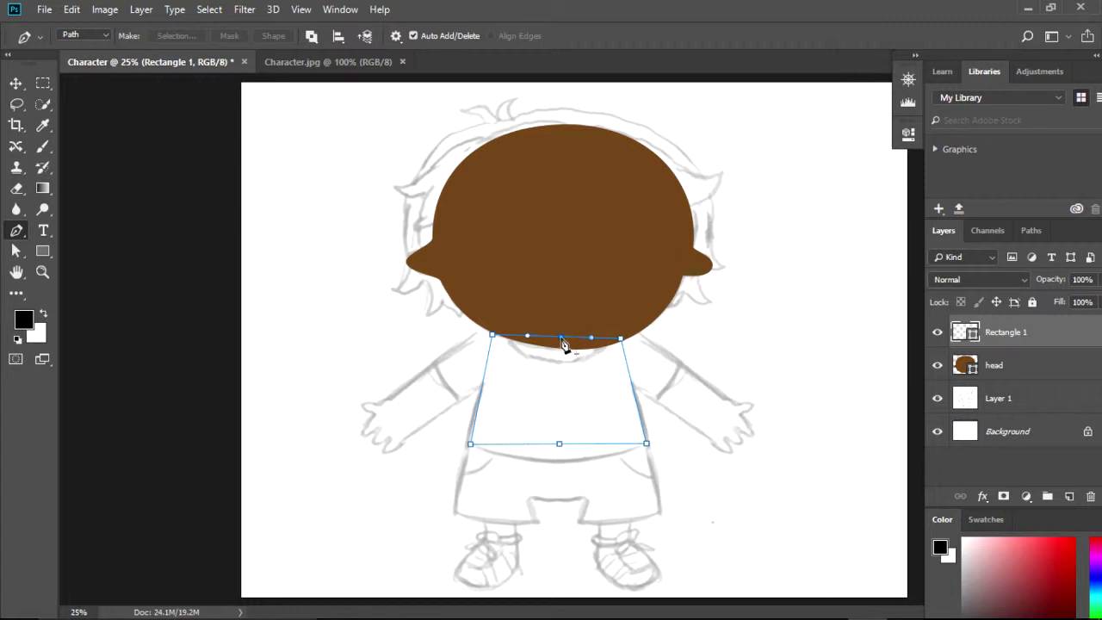
left_click(13, 251)
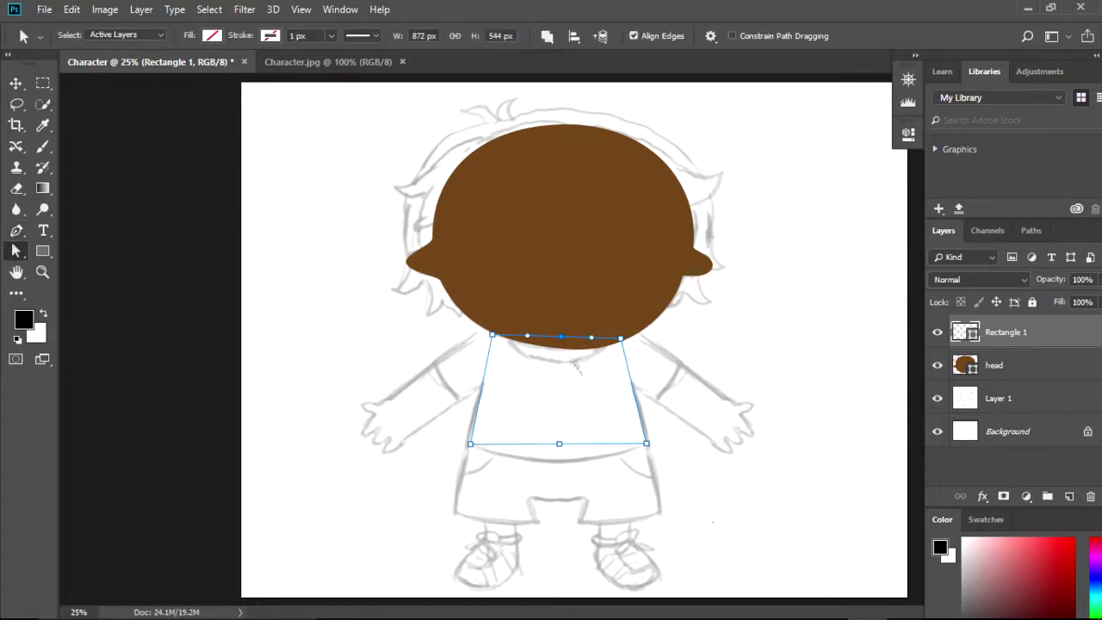
left_click_drag(559, 445, 556, 464)
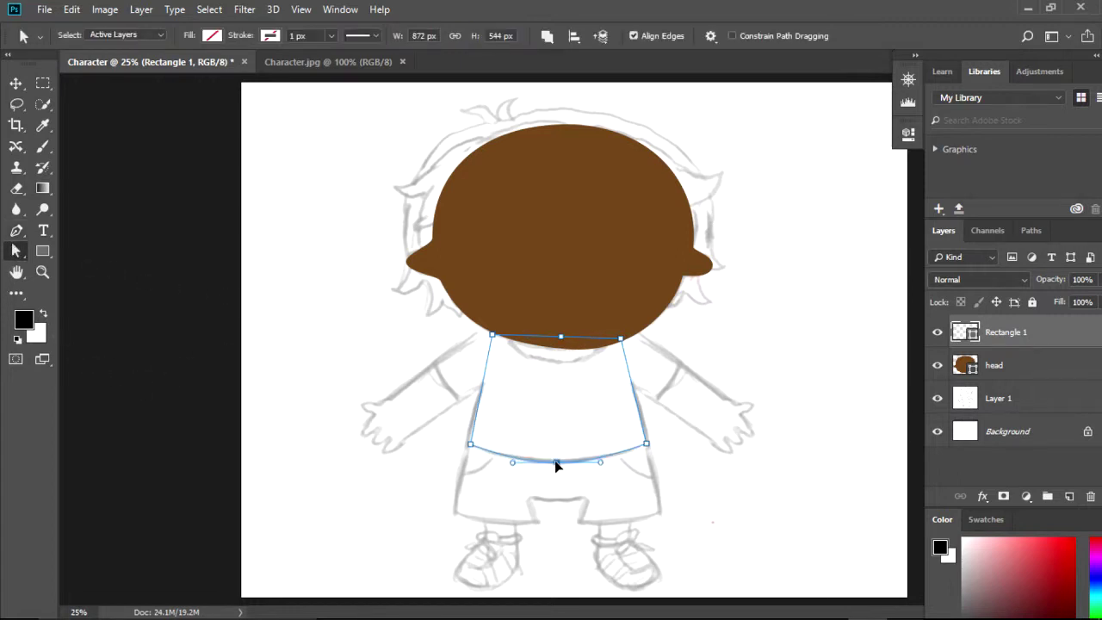
Curve the shirt's neckline down to the sketched collar and fill the shirt shape with dark red
left_click_drag(561, 336, 528, 365)
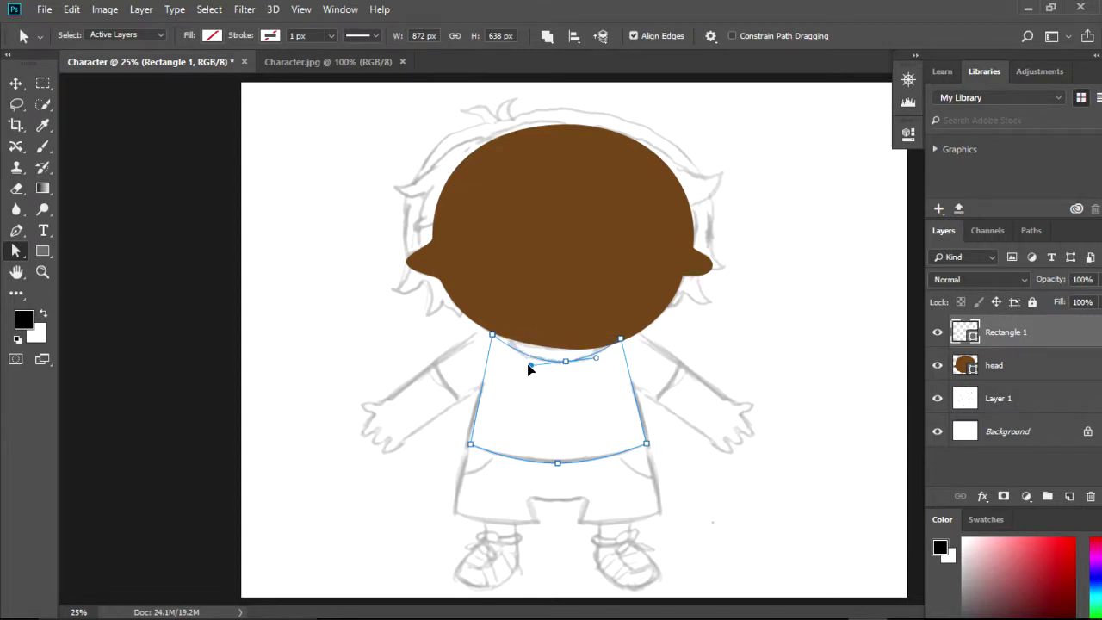
left_click(565, 362)
left_click_drag(510, 352, 524, 356)
left_click(215, 36)
left_click(218, 119)
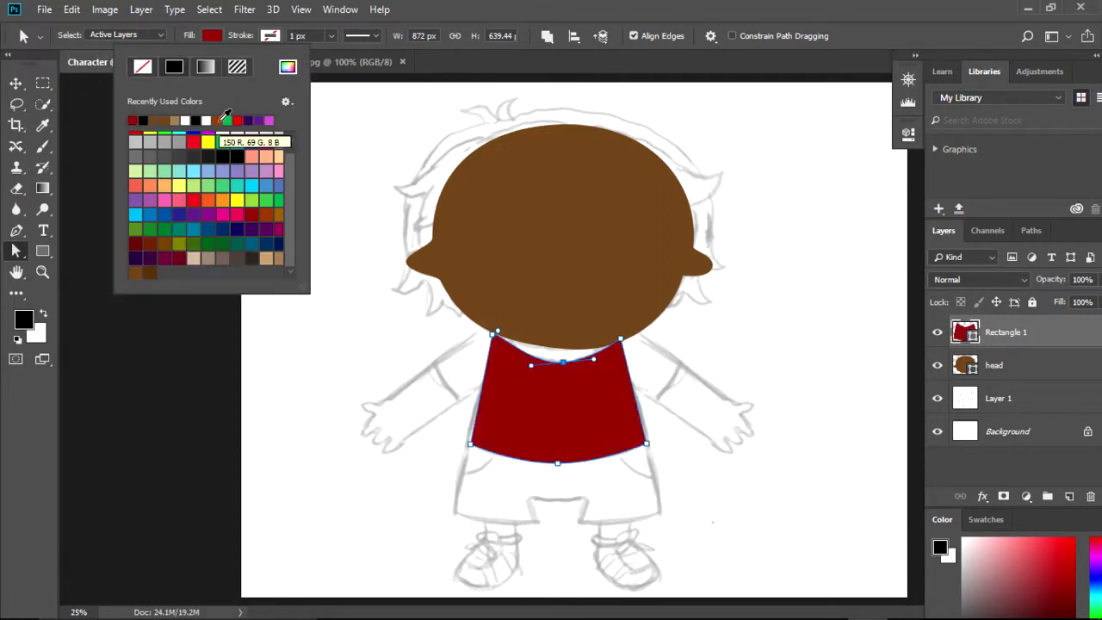
Move the shirt's lower corners outward and refine the hem's curve beside the right corner
left_click(470, 444)
left_click_drag(470, 444, 463, 443)
left_click(647, 445)
left_click_drag(649, 447, 610, 464)
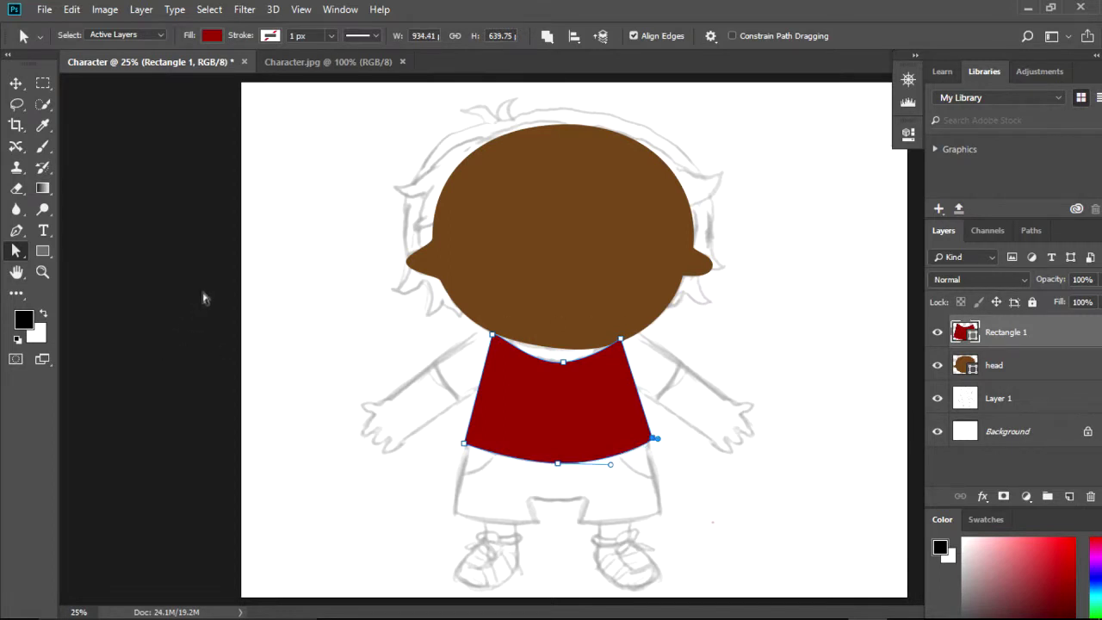
left_click(210, 151)
Draw a rectangle about 180 by 248 px over the sketched left sleeve and set its fill to none
left_click(44, 250)
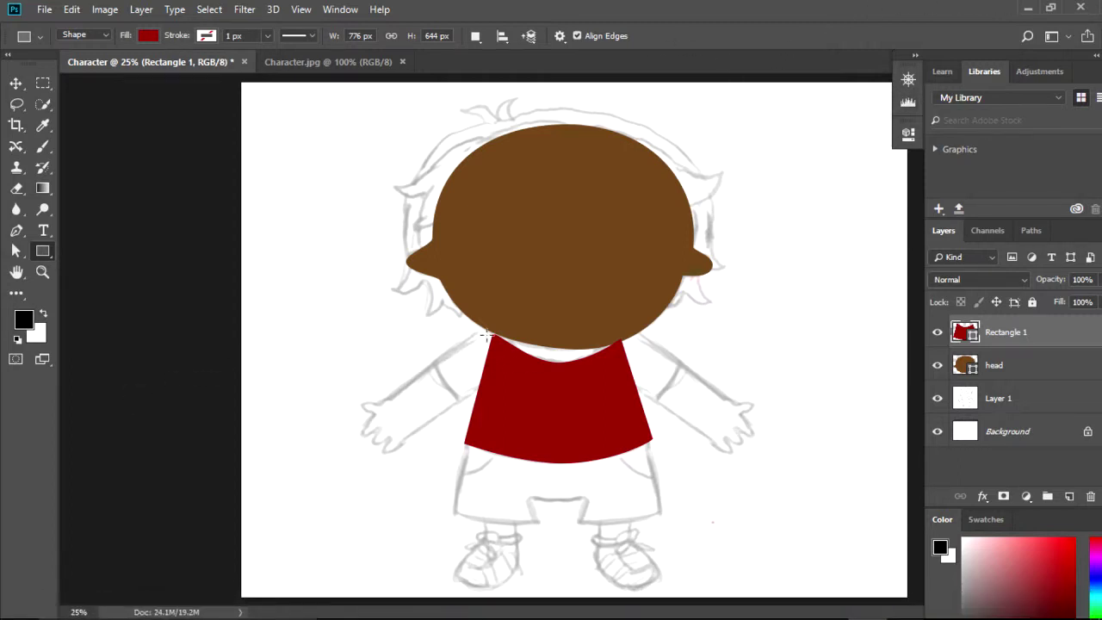
left_click_drag(485, 331, 448, 380)
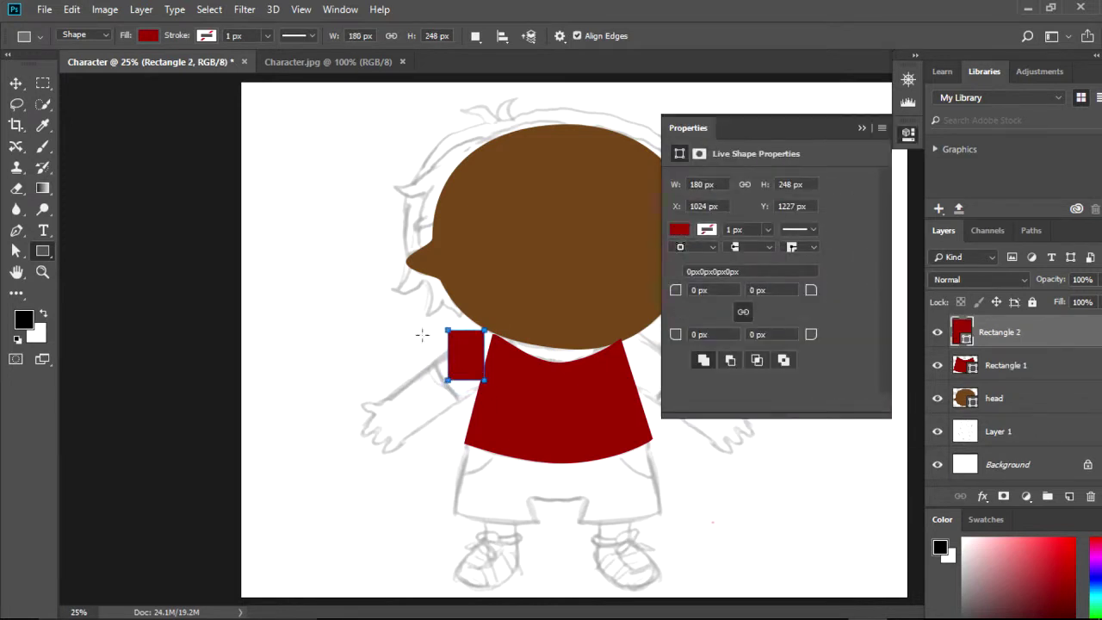
left_click(147, 36)
left_click(79, 69)
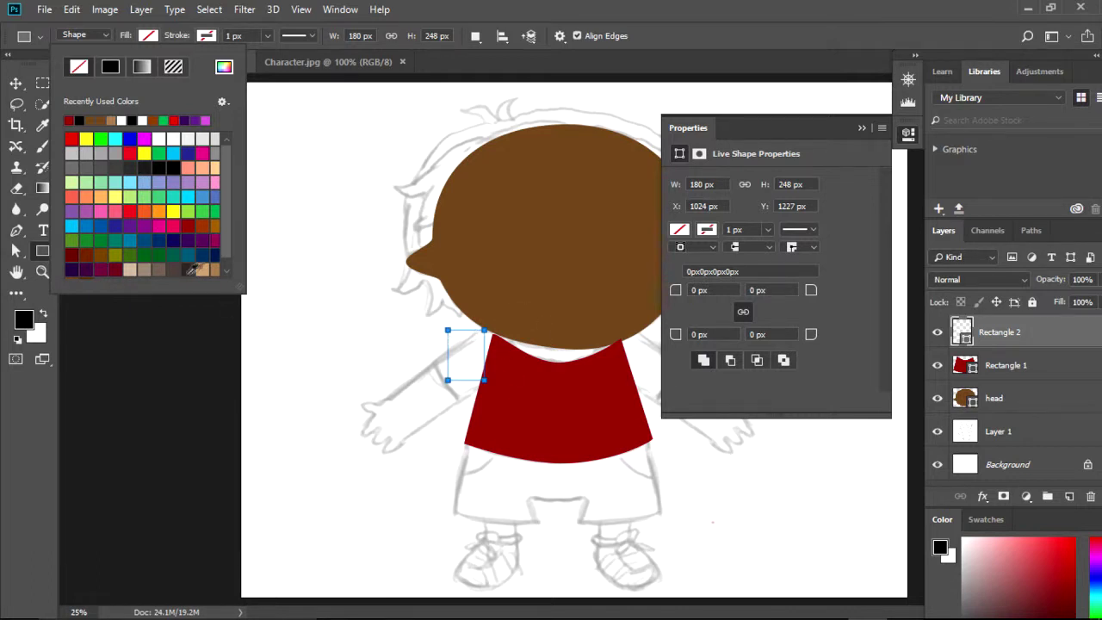
Convert the left sleeve rectangle to a regular path and move its corners onto the sketched shoulder, cuff and underarm
left_click(15, 251)
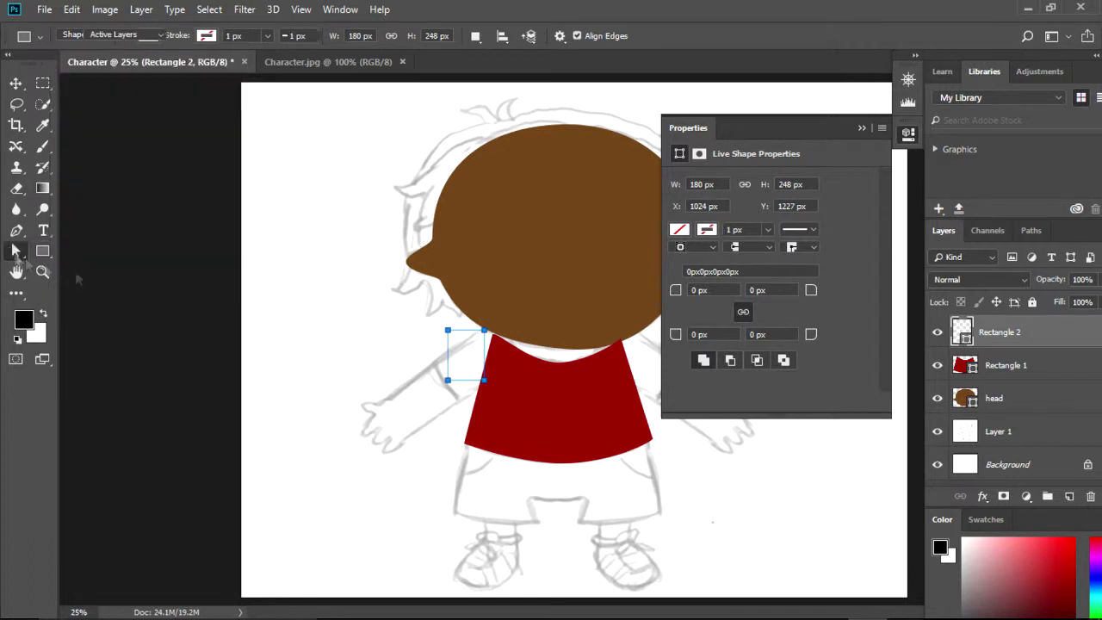
left_click(484, 332)
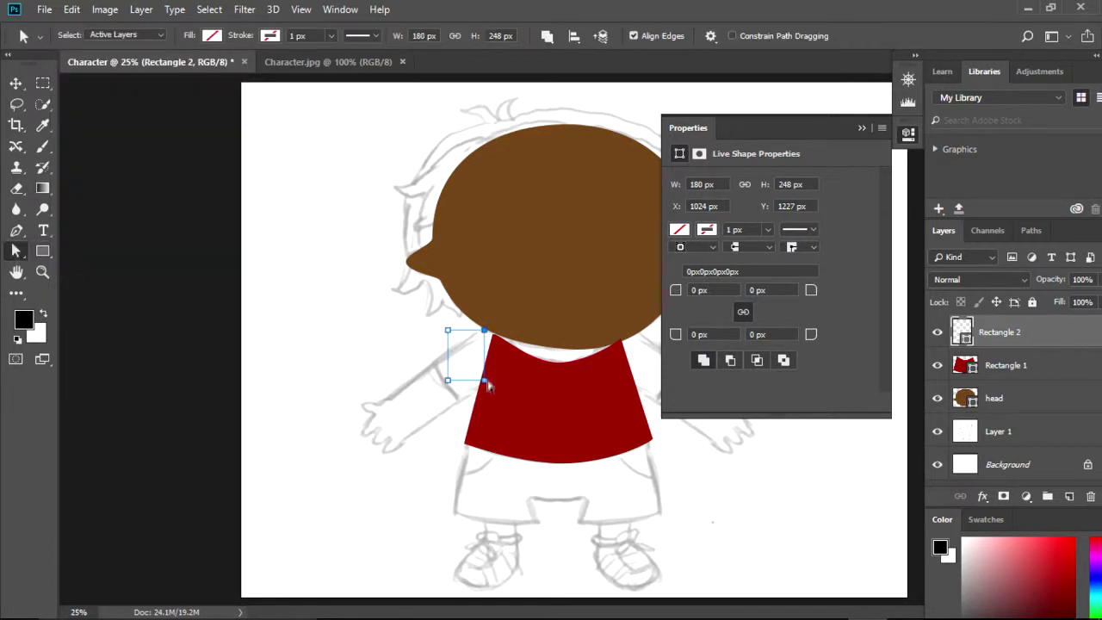
left_click_drag(485, 380, 492, 337)
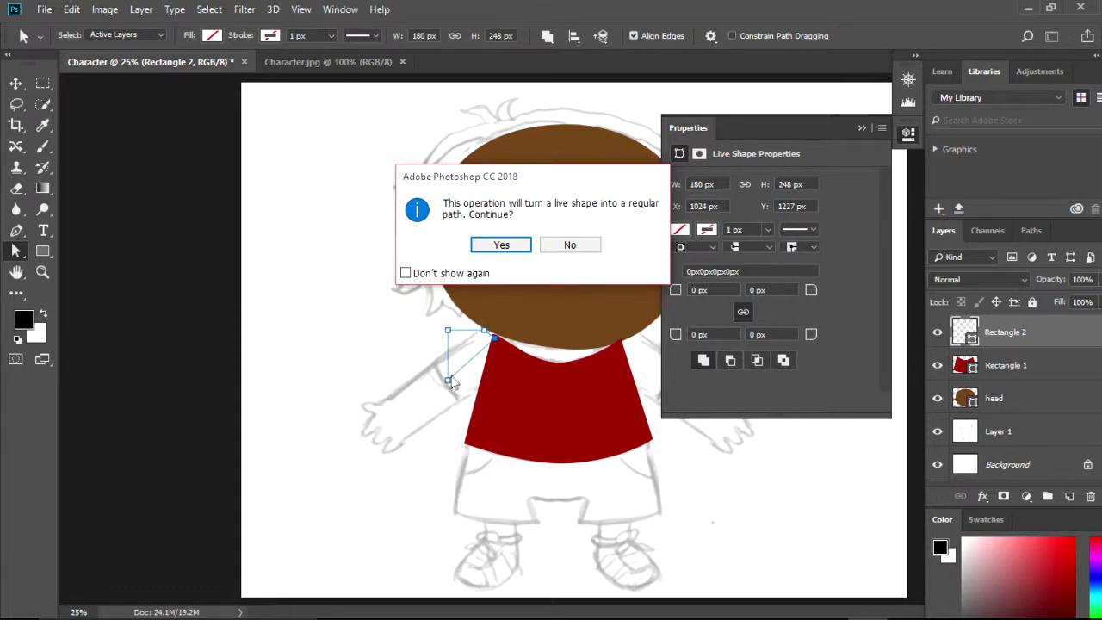
left_click(501, 245)
left_click_drag(448, 379, 459, 401)
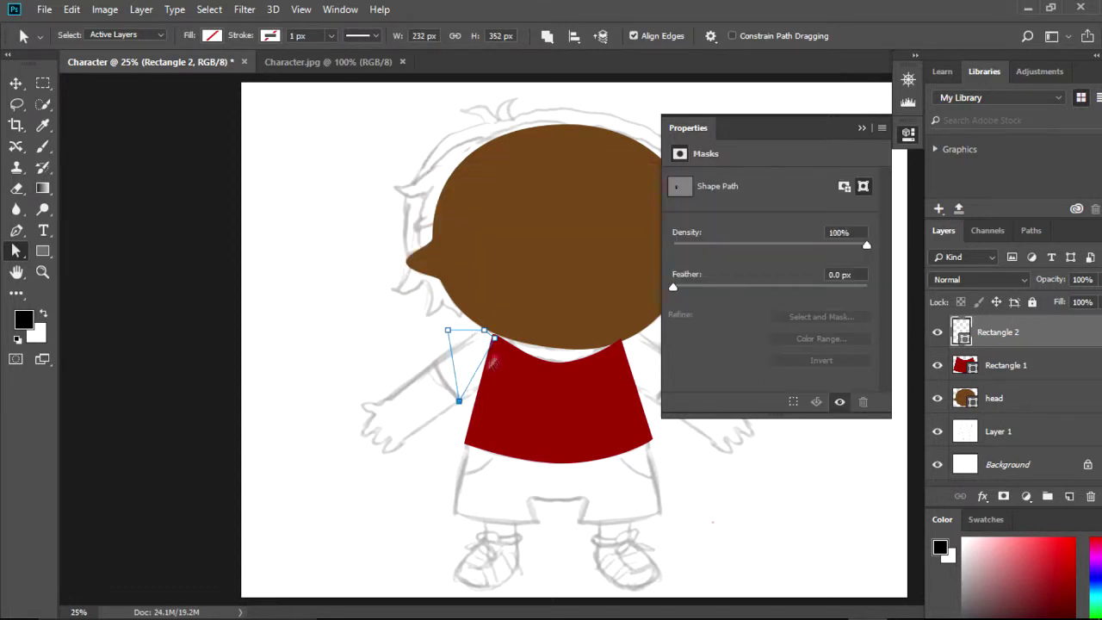
left_click_drag(448, 330, 433, 366)
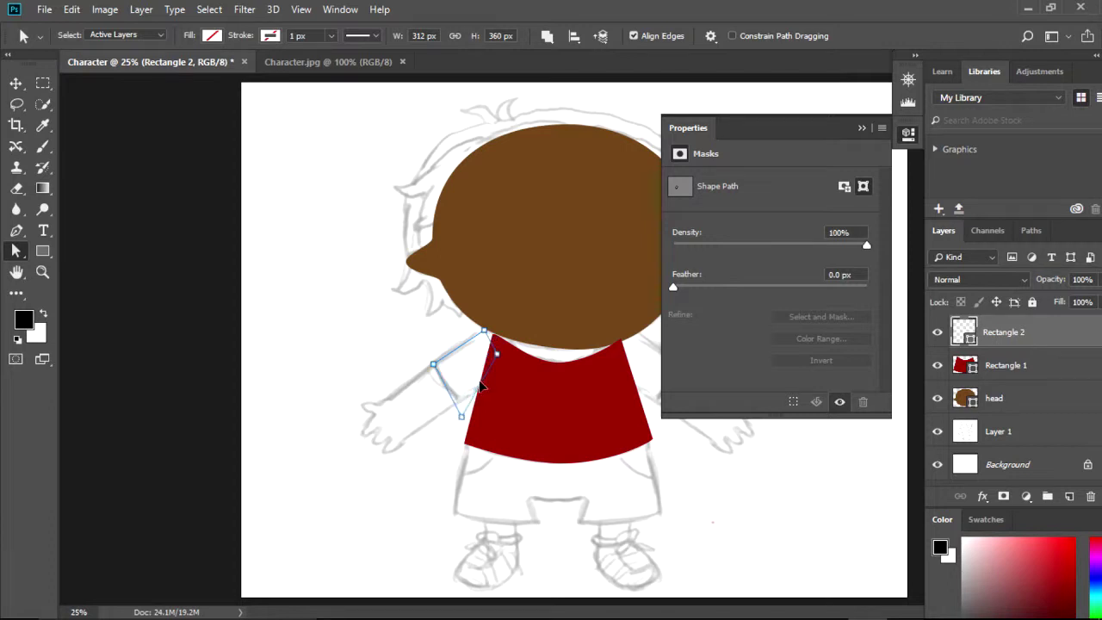
Add an anchor point on the left sleeve's inner edge and adjust that edge to follow the shirt's side
left_click(17, 230)
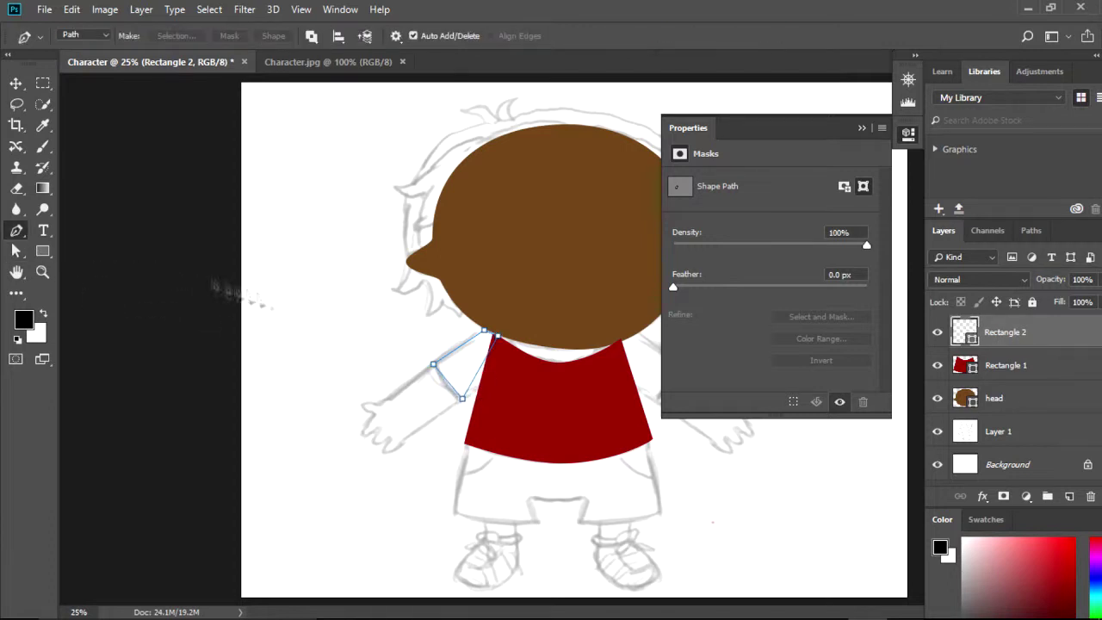
left_click(477, 372)
left_click(17, 250)
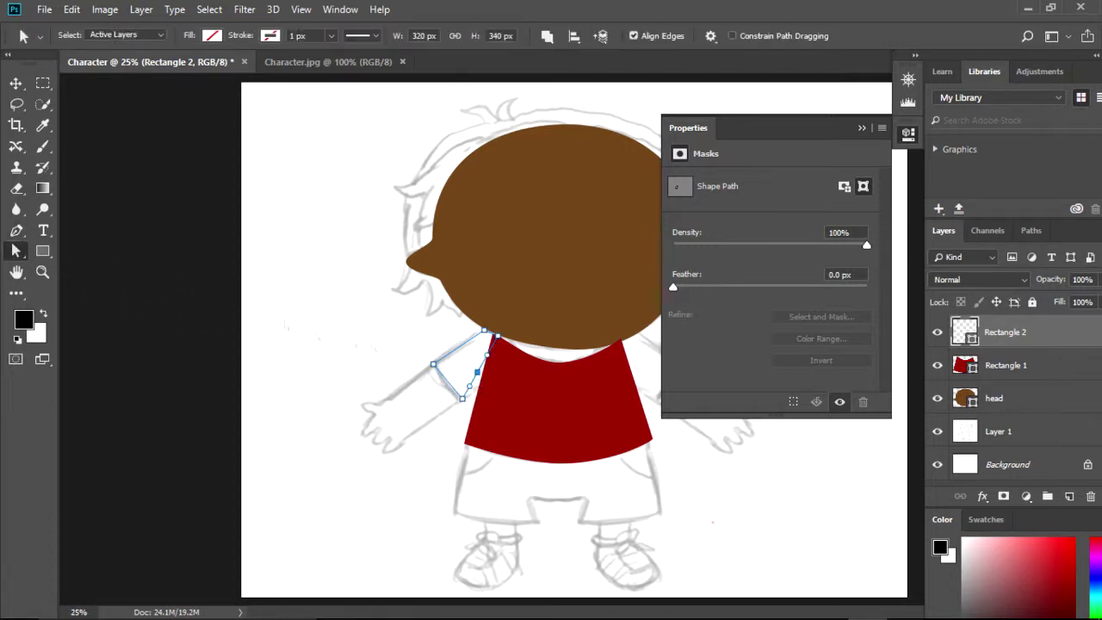
left_click_drag(475, 380, 479, 381)
left_click_drag(497, 336, 489, 341)
left_click(479, 377)
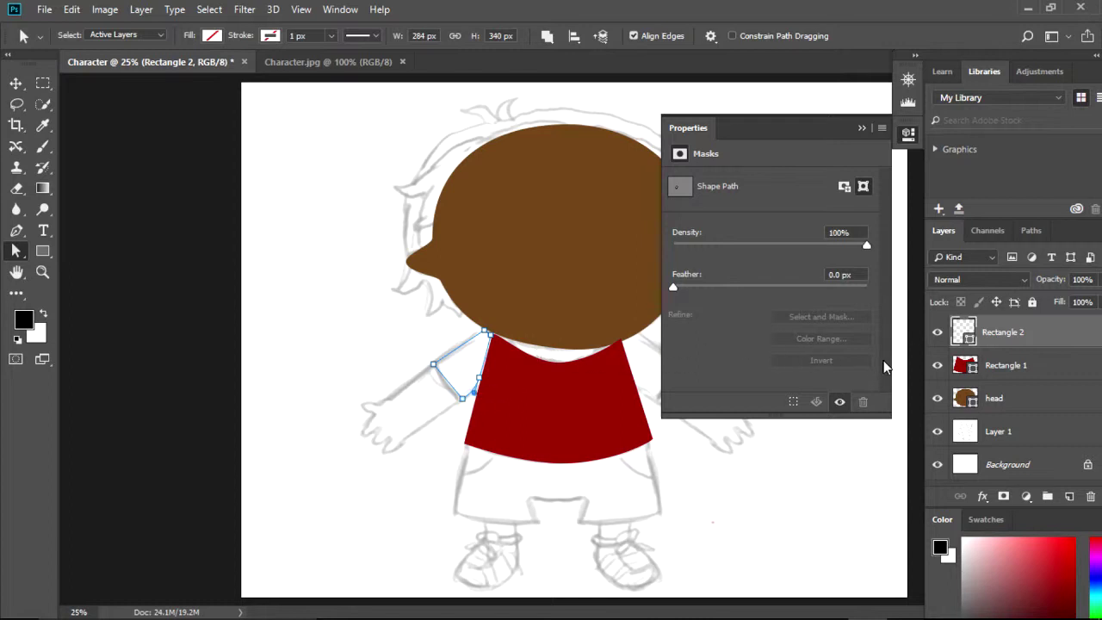
Fill the left sleeve with the shirt's dark red and refine its inner edge and cuff against the sketch
left_click(211, 36)
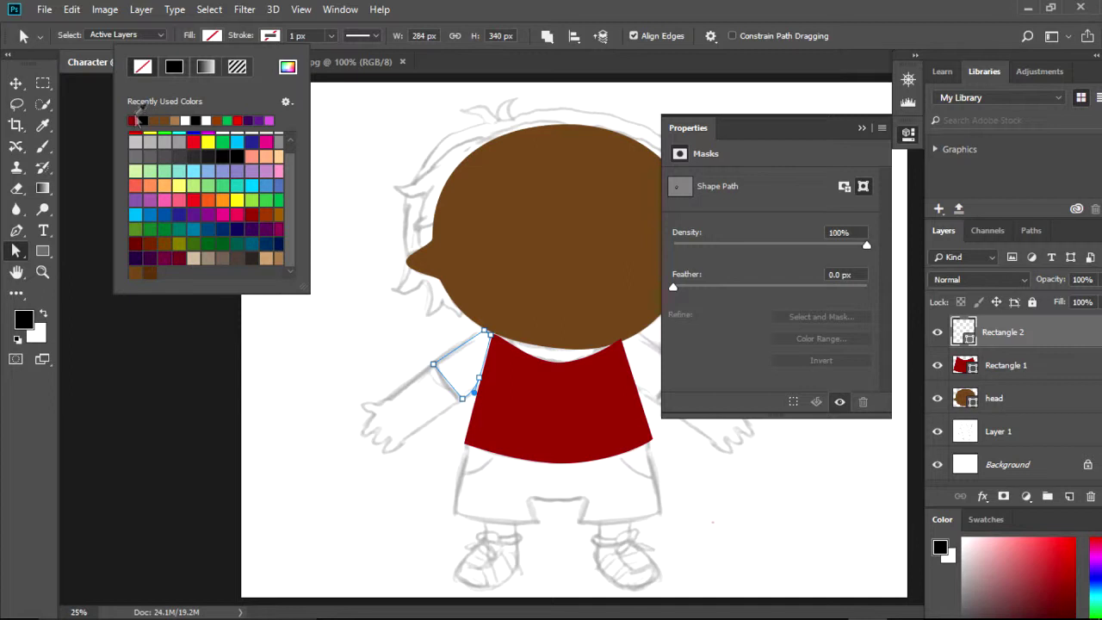
left_click(136, 119)
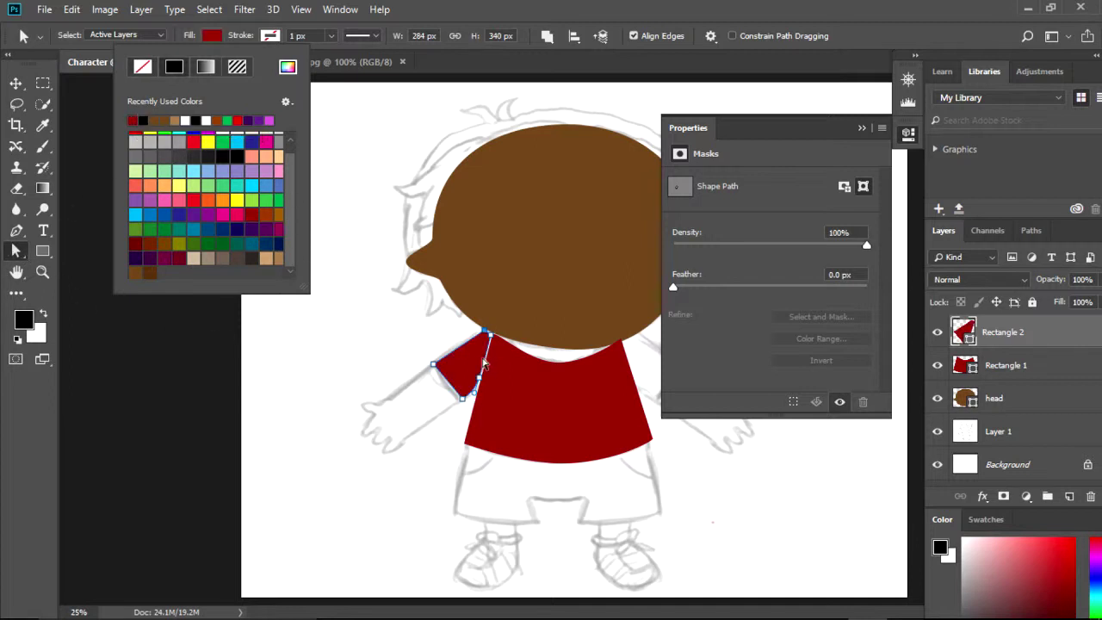
left_click_drag(484, 366, 489, 363)
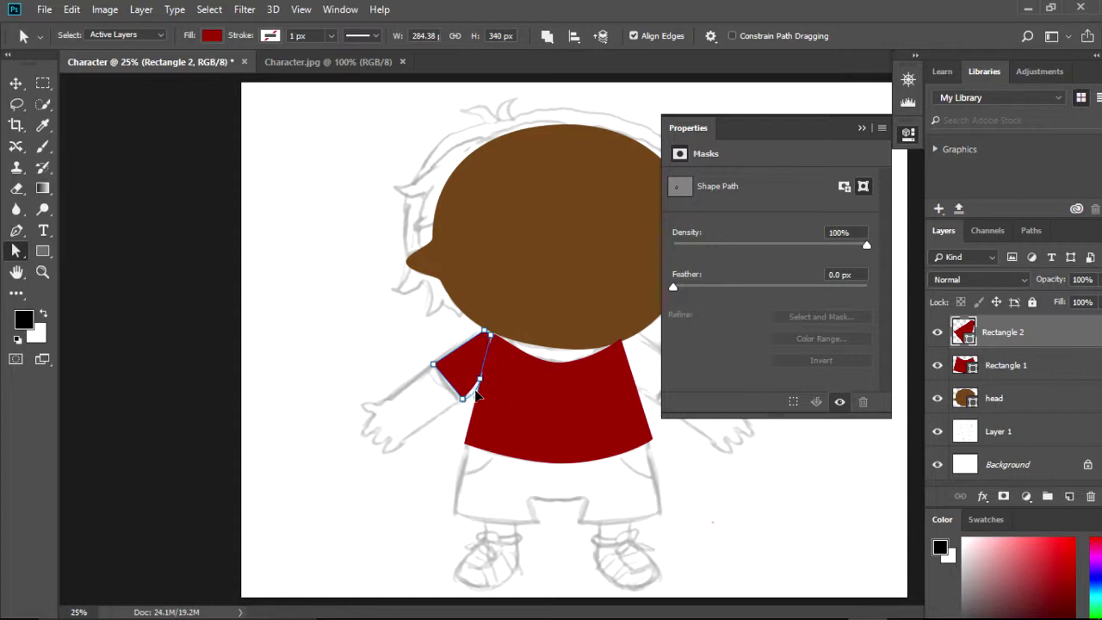
left_click_drag(476, 394, 452, 394)
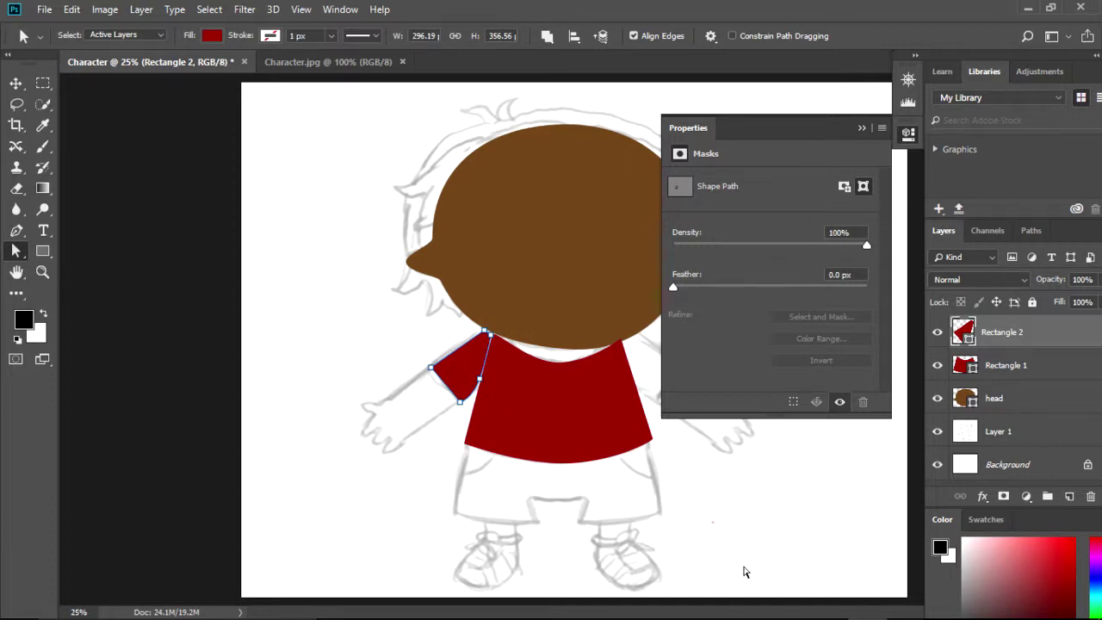
left_click(745, 572)
left_click(862, 127)
left_click(43, 250)
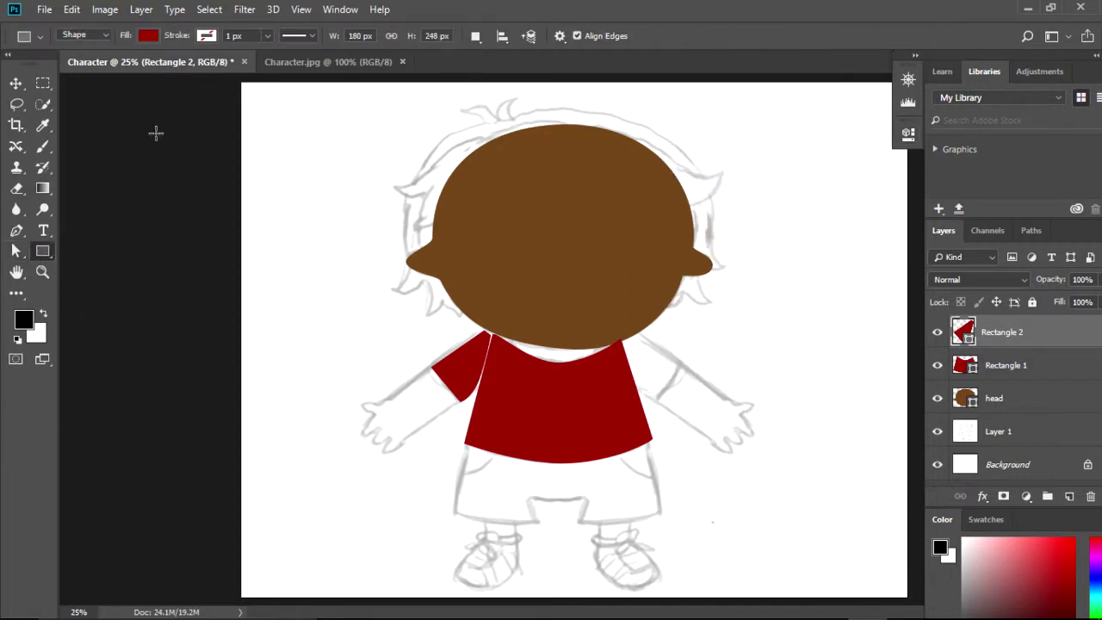
left_click(148, 35)
left_click(79, 66)
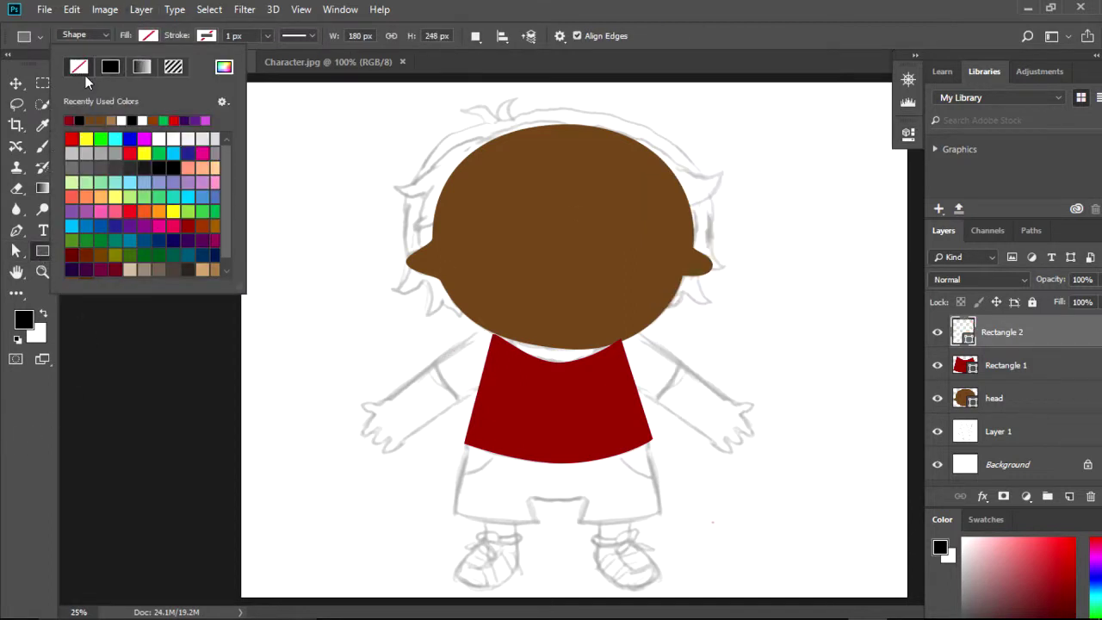
left_click(69, 120)
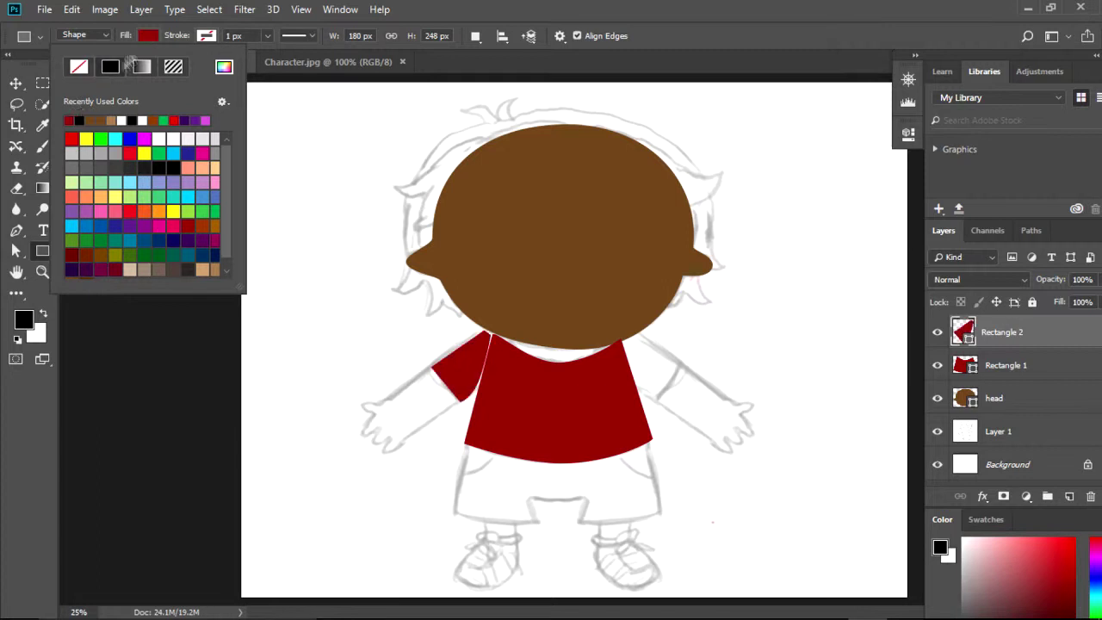
left_click(145, 41)
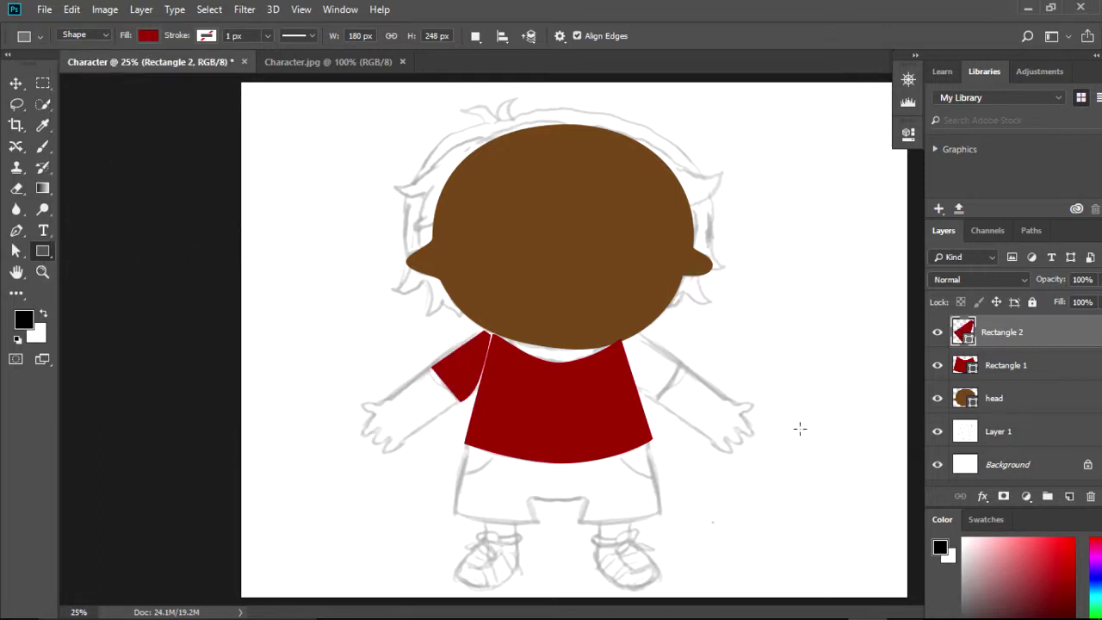
left_click_drag(639, 333, 621, 369)
left_click(16, 234)
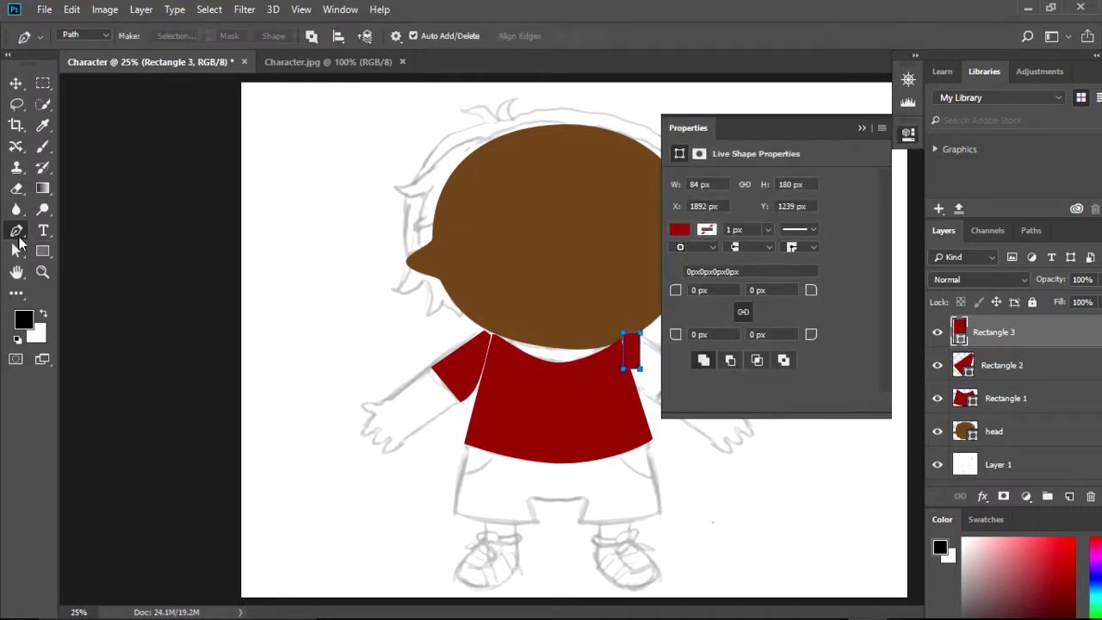
left_click(862, 127)
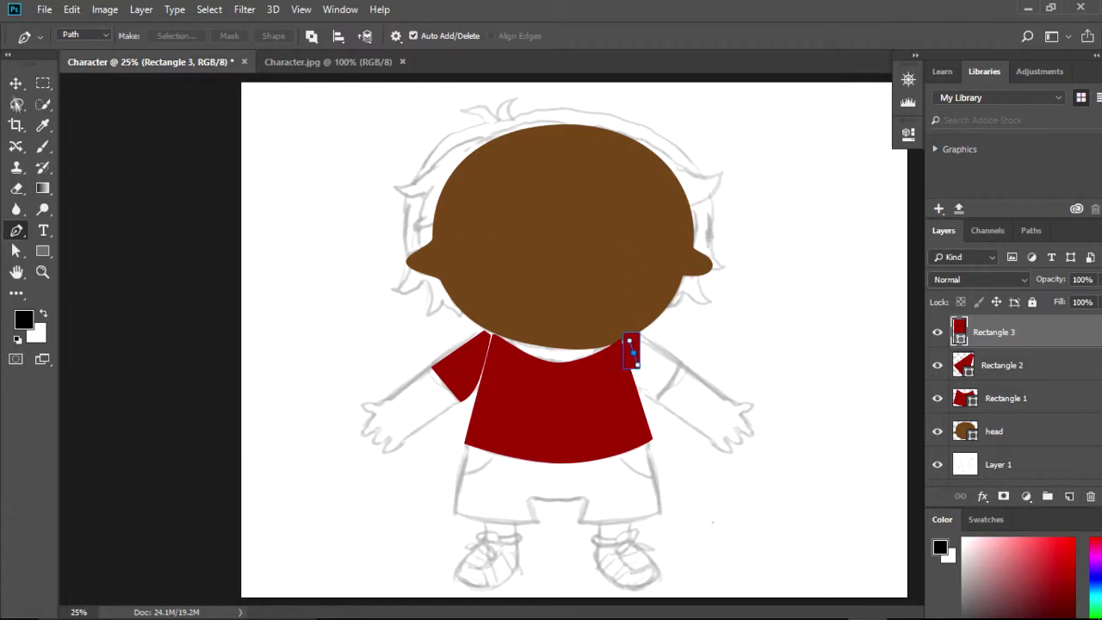
left_click(16, 82)
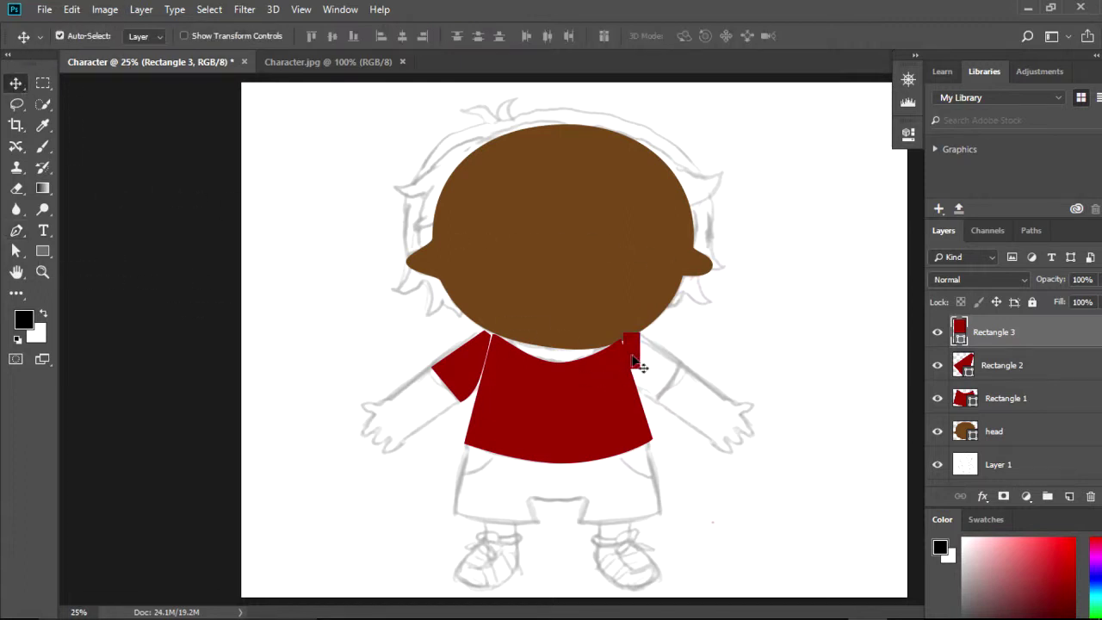
left_click_drag(1075, 332, 1091, 497)
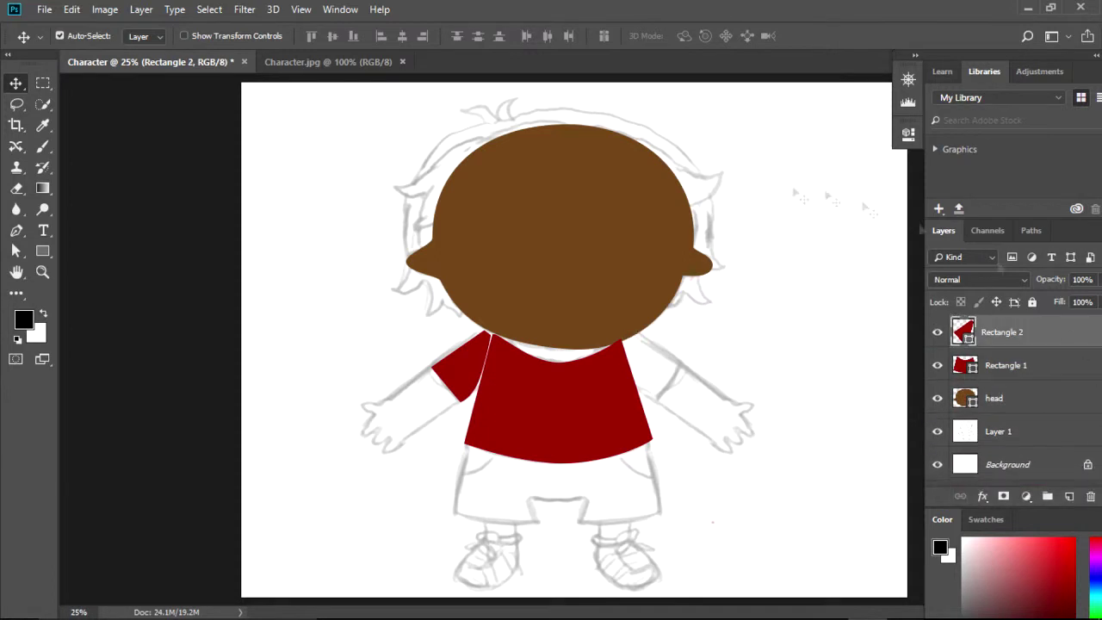
left_click(42, 251)
left_click(148, 36)
left_click(78, 66)
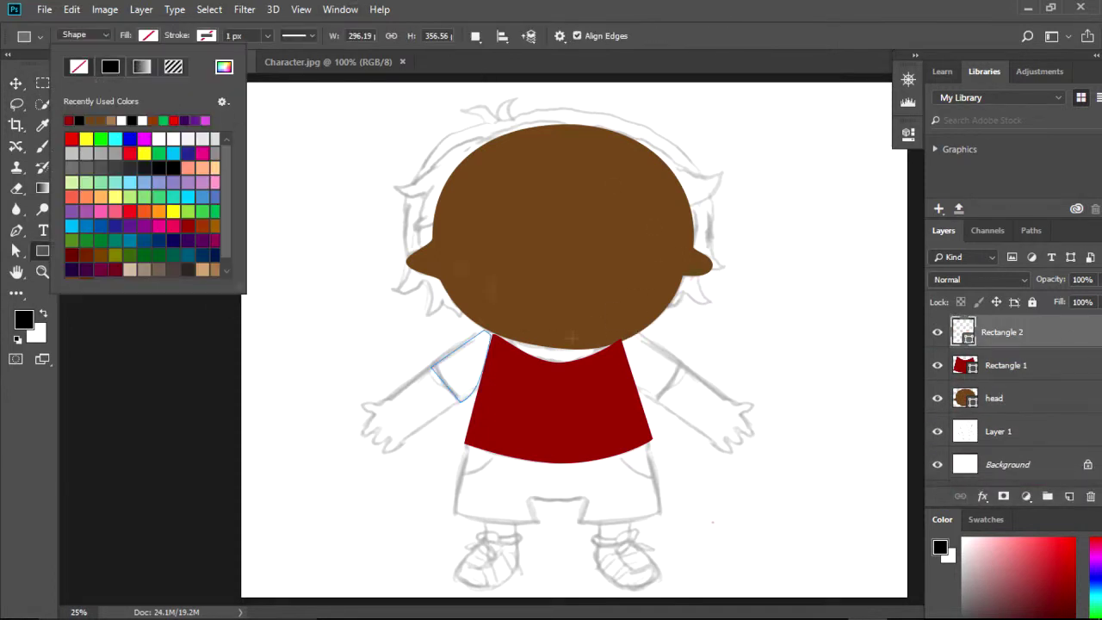
left_click(69, 120)
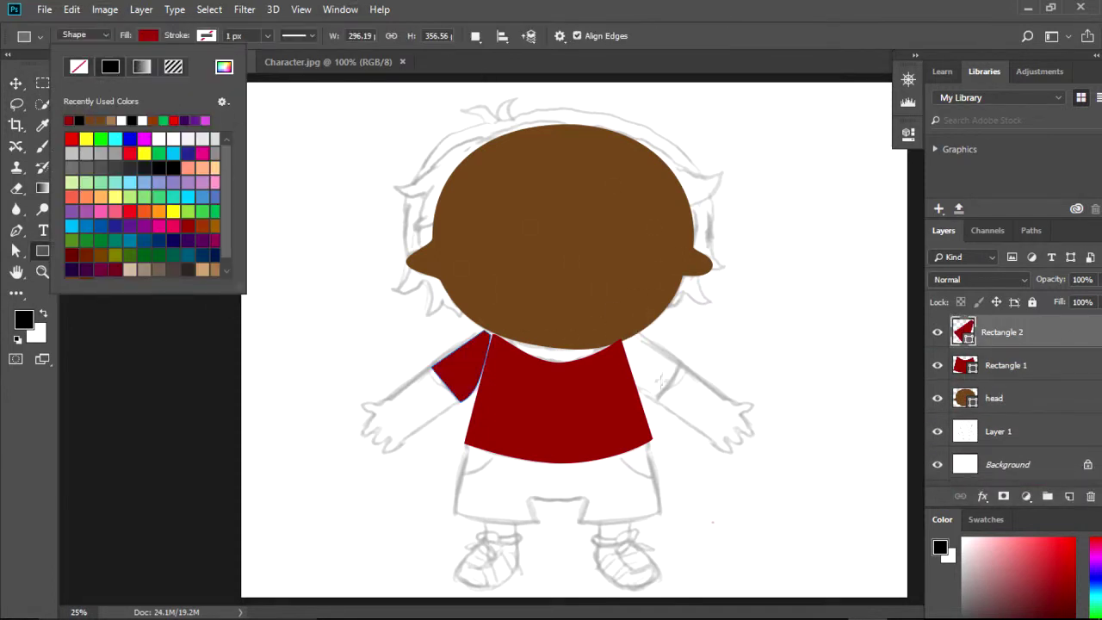
mouse_move(685, 355)
left_mouse_down()
mouse_move(646, 377)
mouse_move(633, 362)
mouse_move(631, 374)
left_mouse_up()
left_click(16, 230)
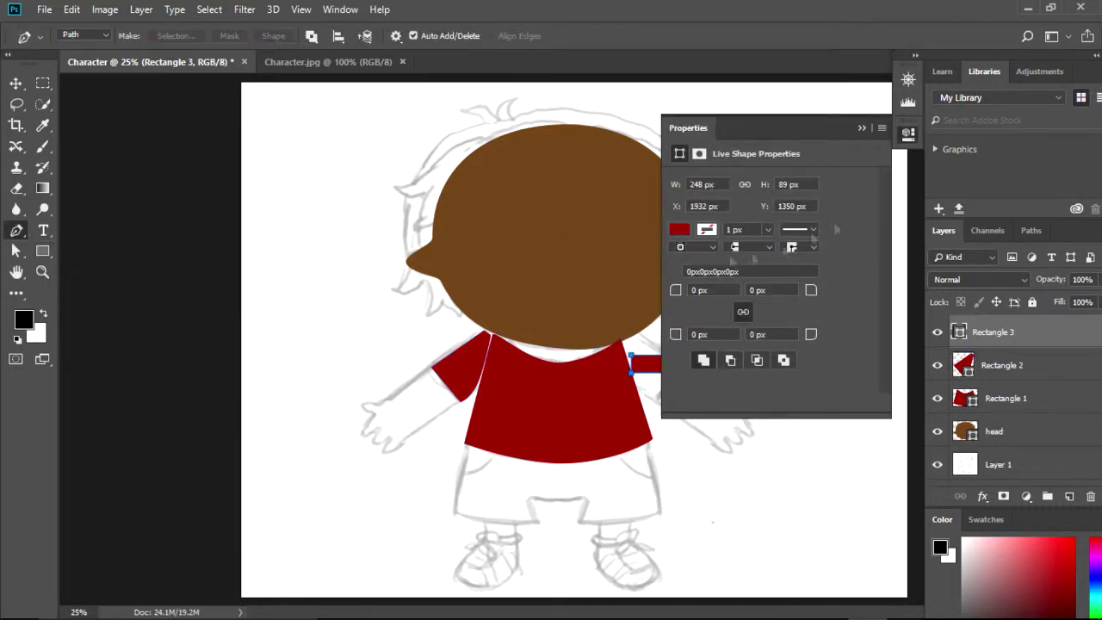
left_click(679, 229)
left_click(680, 260)
left_click(645, 359)
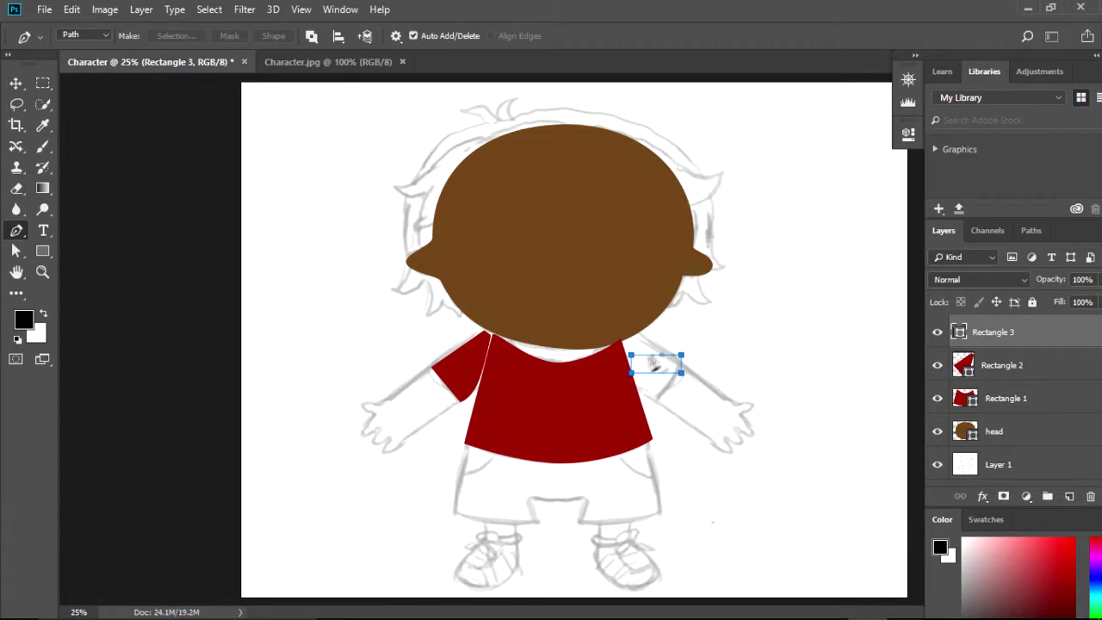
left_click(635, 359)
left_click(500, 247)
left_click_drag(633, 376, 629, 350)
key("Delete")
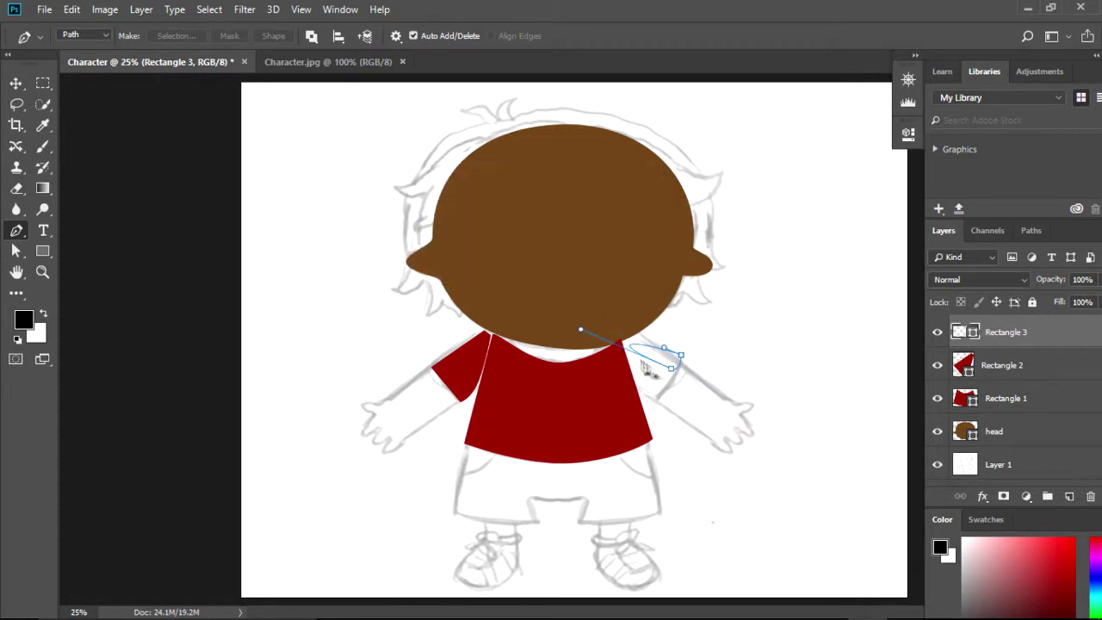
key("Delete")
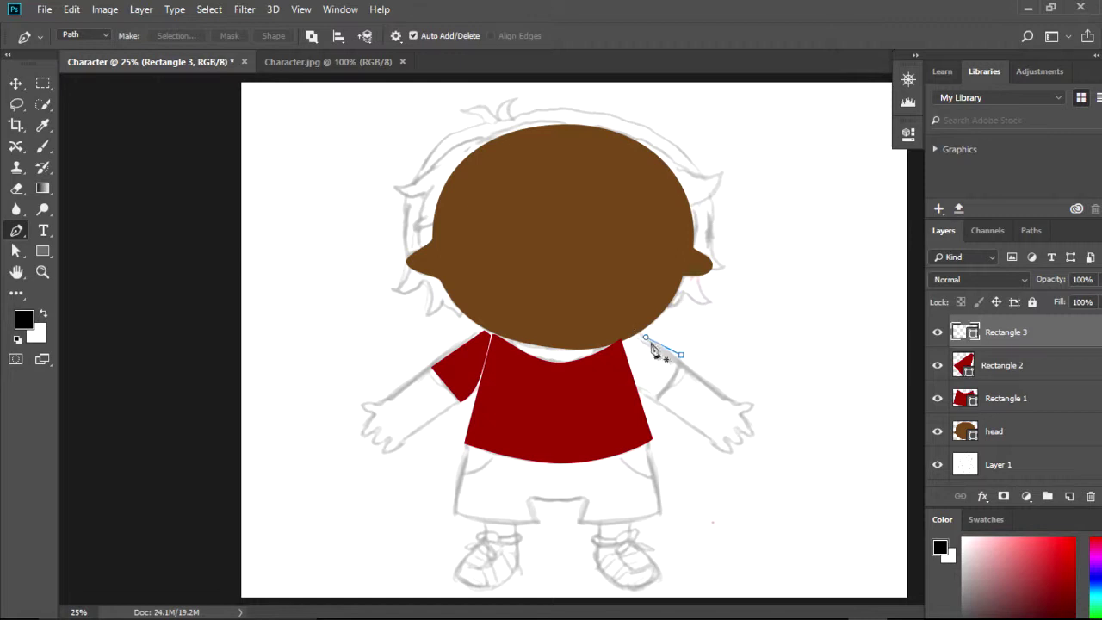
left_click_drag(1077, 469, 1090, 497)
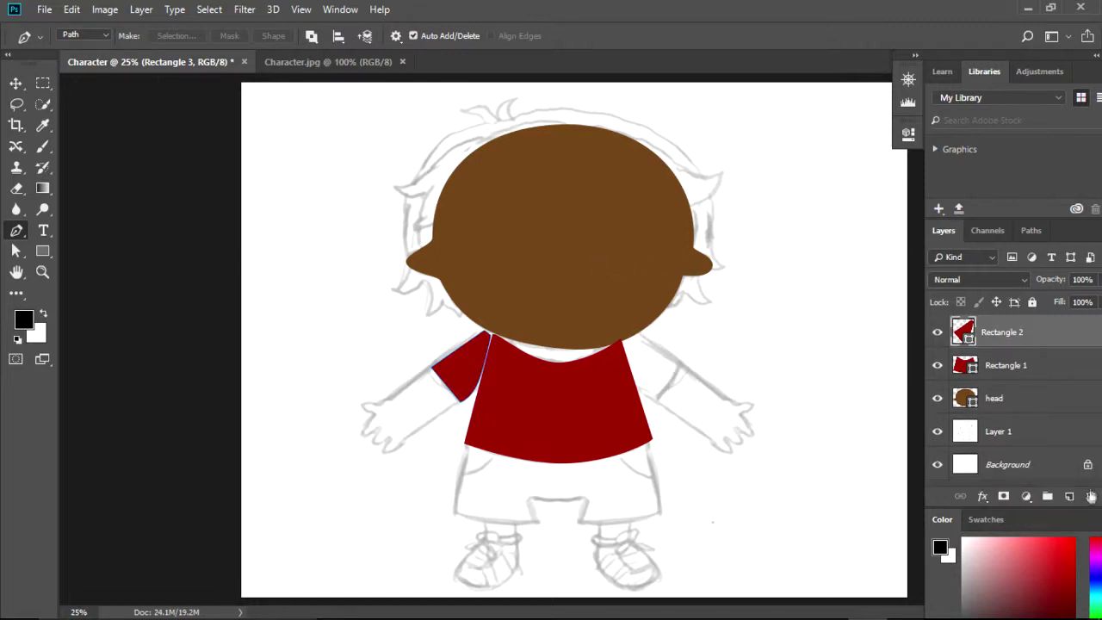
Draw a rectangle about 104 by 141 px over the sketched right sleeve and set its fill to none
left_click(43, 250)
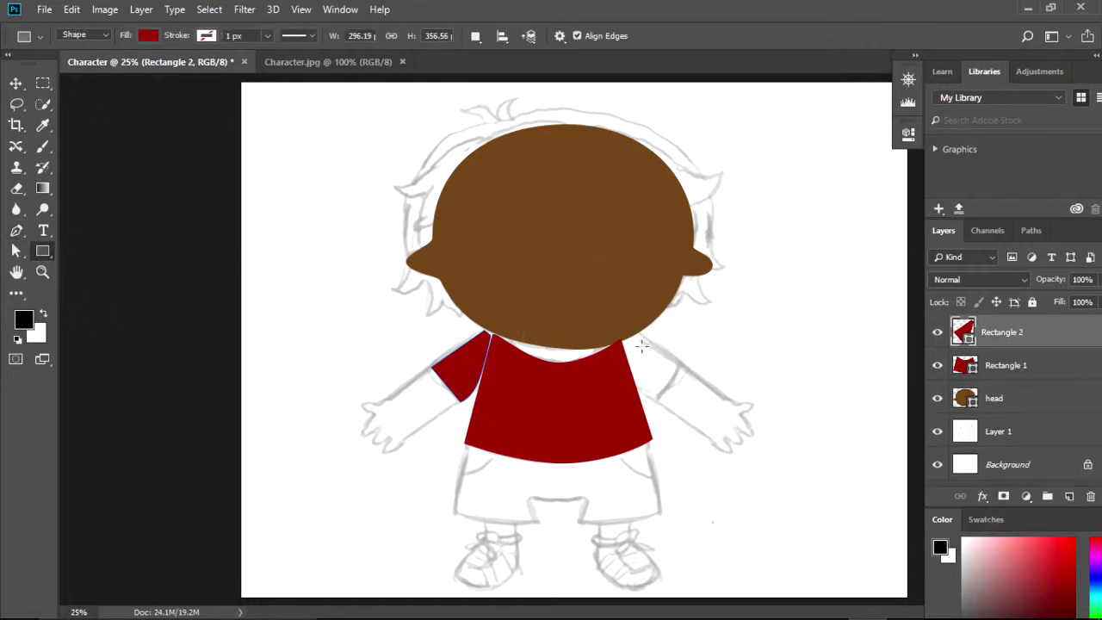
left_click_drag(644, 354, 668, 385)
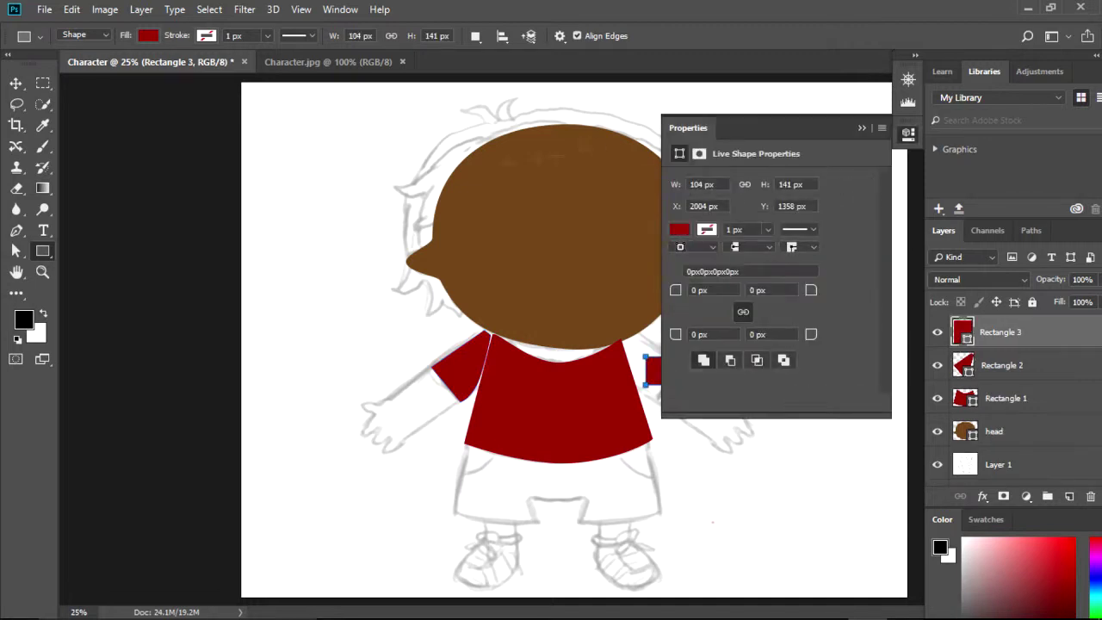
left_click(680, 230)
left_click(686, 256)
left_click(861, 127)
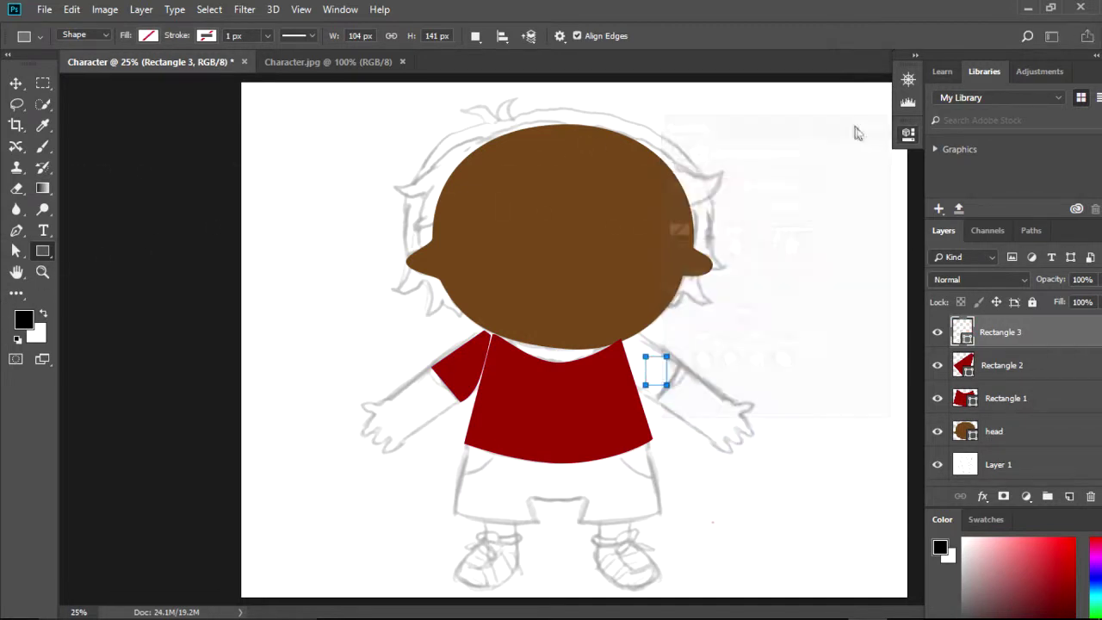
Pull the right sleeve rectangle's lower outer corner down to the sketched cuff, converting it to a regular path
left_click(16, 251)
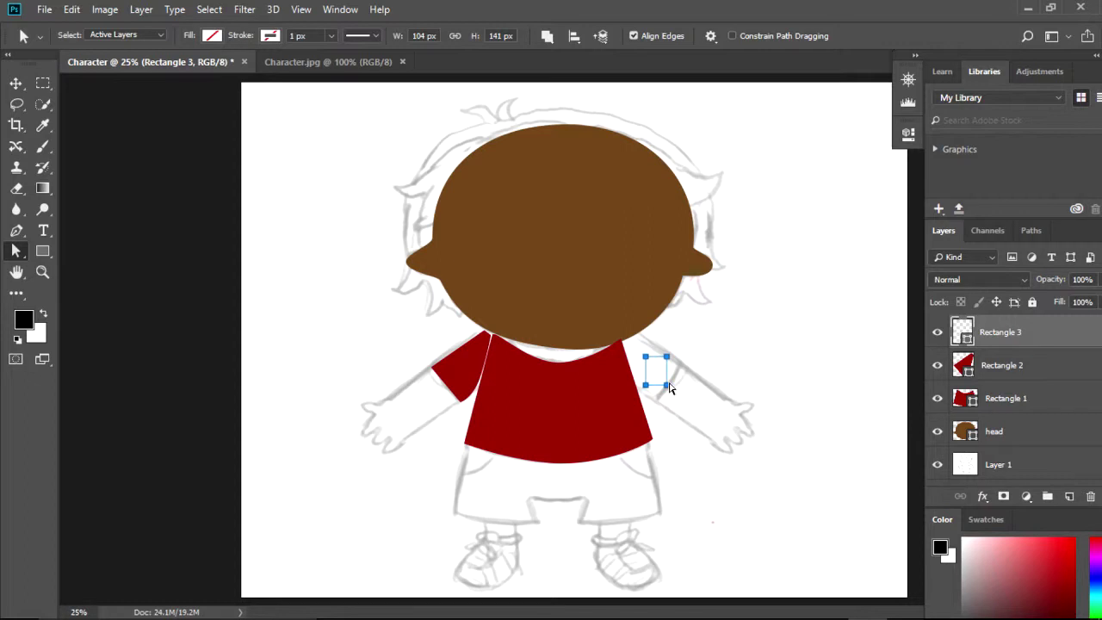
left_click_drag(667, 385, 660, 402)
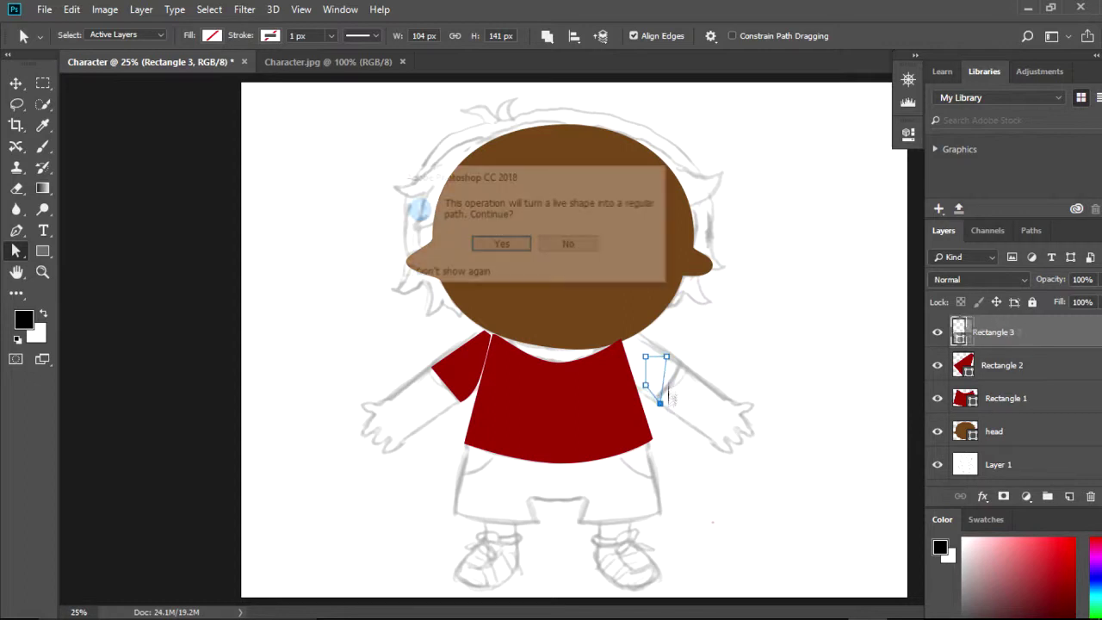
left_click(501, 244)
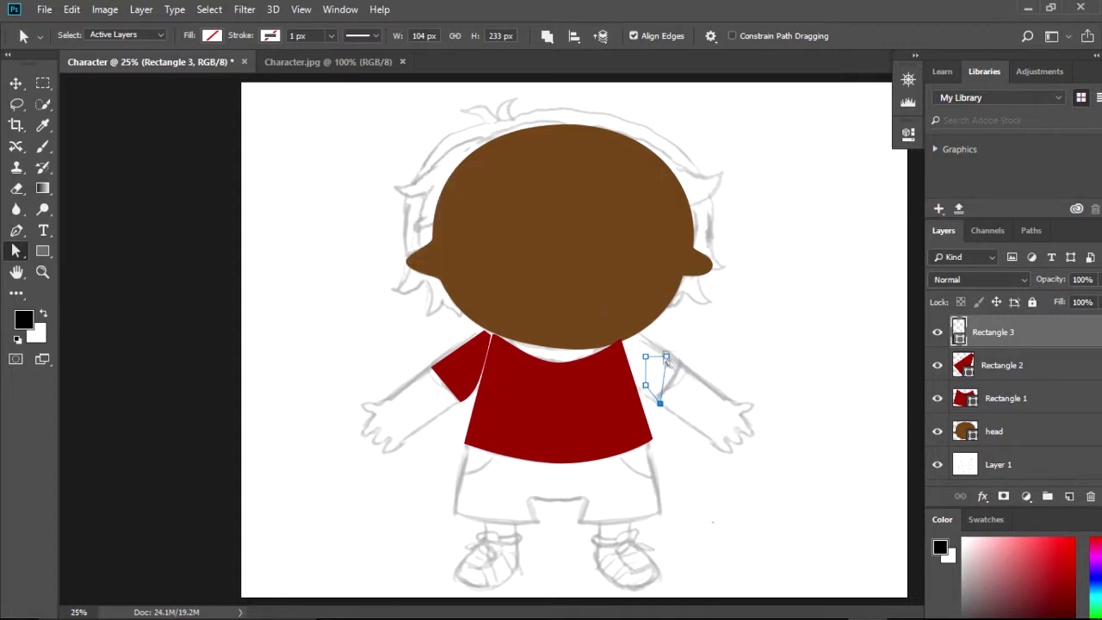
Draw a new unfilled rectangle about 104 by 237 px over the sketched right sleeve
key("u")
left_click_drag(644, 347, 667, 396)
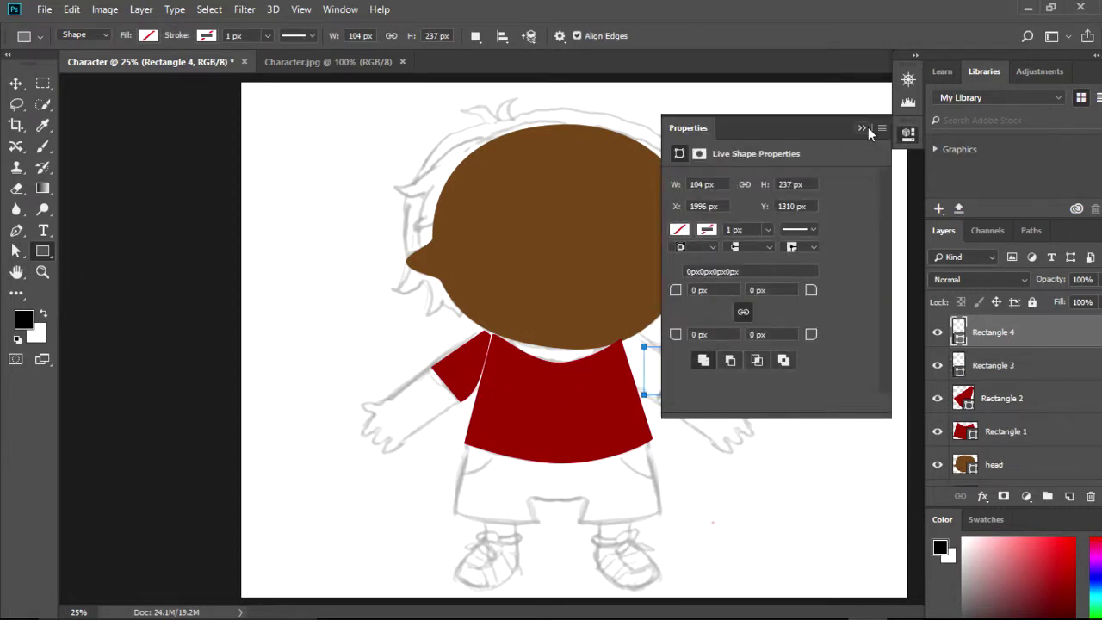
left_click(867, 126)
Convert the new right sleeve rectangle to a regular path and move its four corners onto the sketched cuff, shoulder and neckline edge
left_click(15, 249)
mouse_move(665, 397)
left_mouse_down()
mouse_move(647, 403)
mouse_move(649, 389)
mouse_move(668, 386)
mouse_move(656, 385)
mouse_move(655, 402)
left_mouse_up()
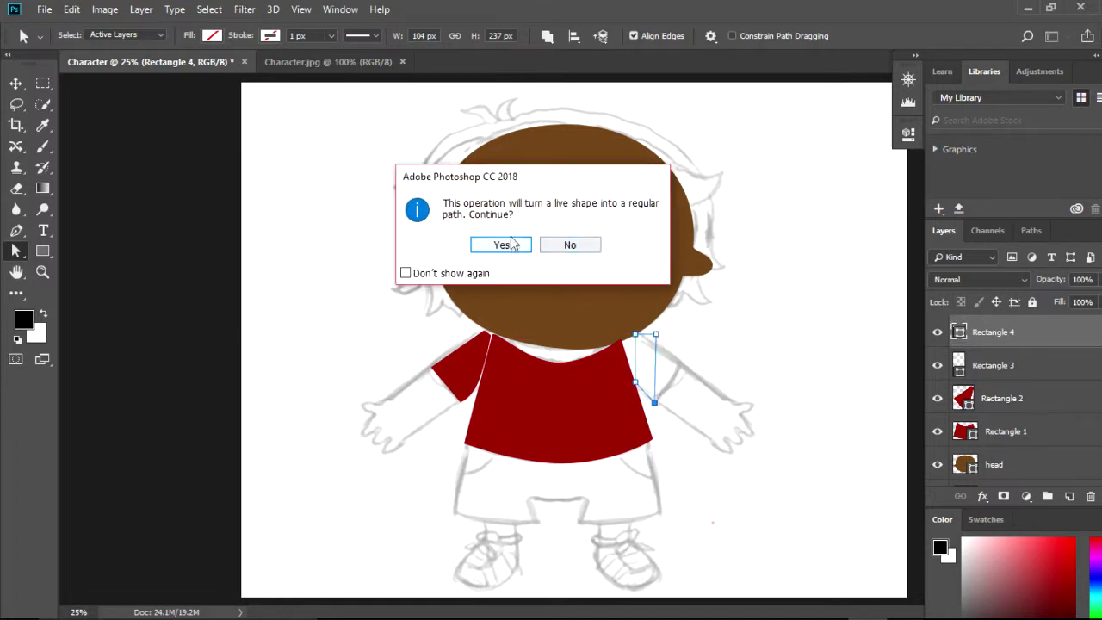
left_click(501, 245)
left_click_drag(656, 334, 680, 370)
left_click(684, 366)
left_click(634, 381, "shift")
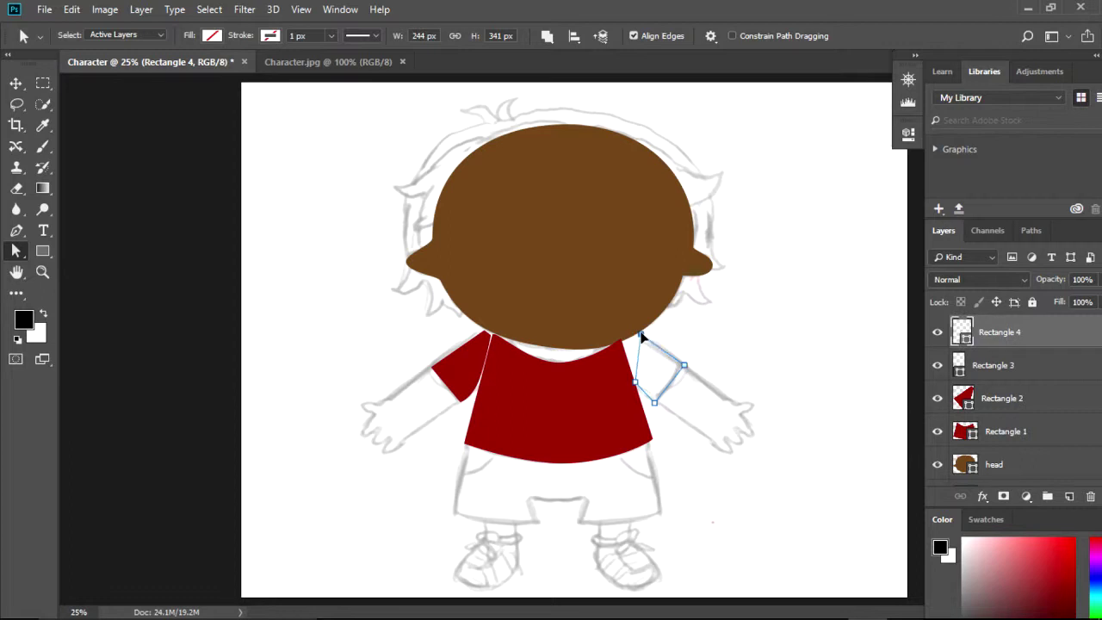
left_click_drag(634, 382, 617, 344)
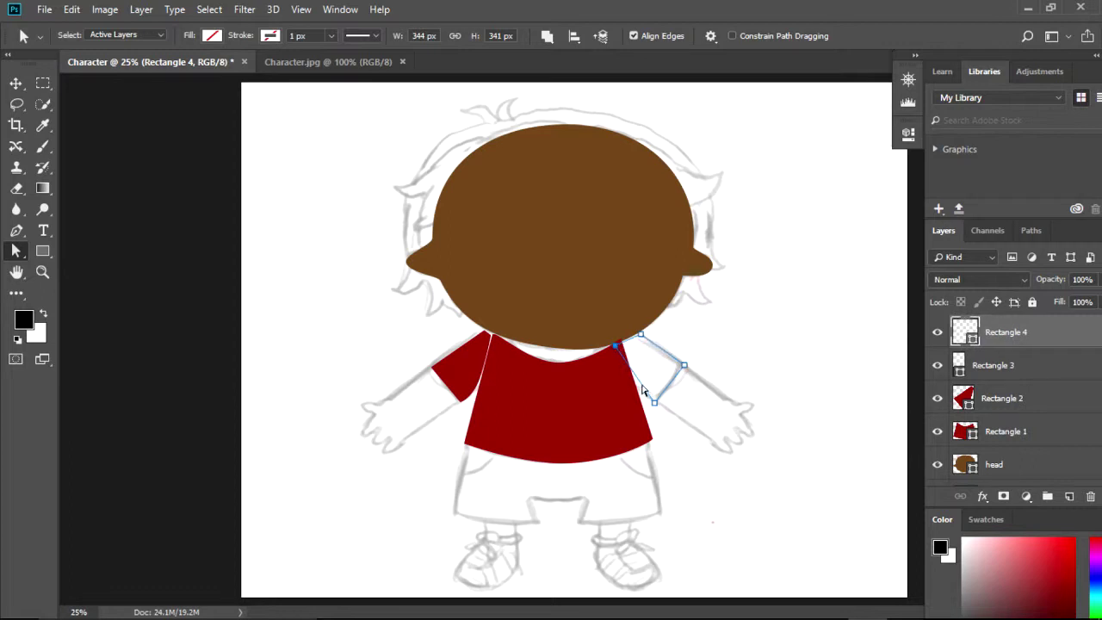
left_click_drag(645, 380, 646, 381)
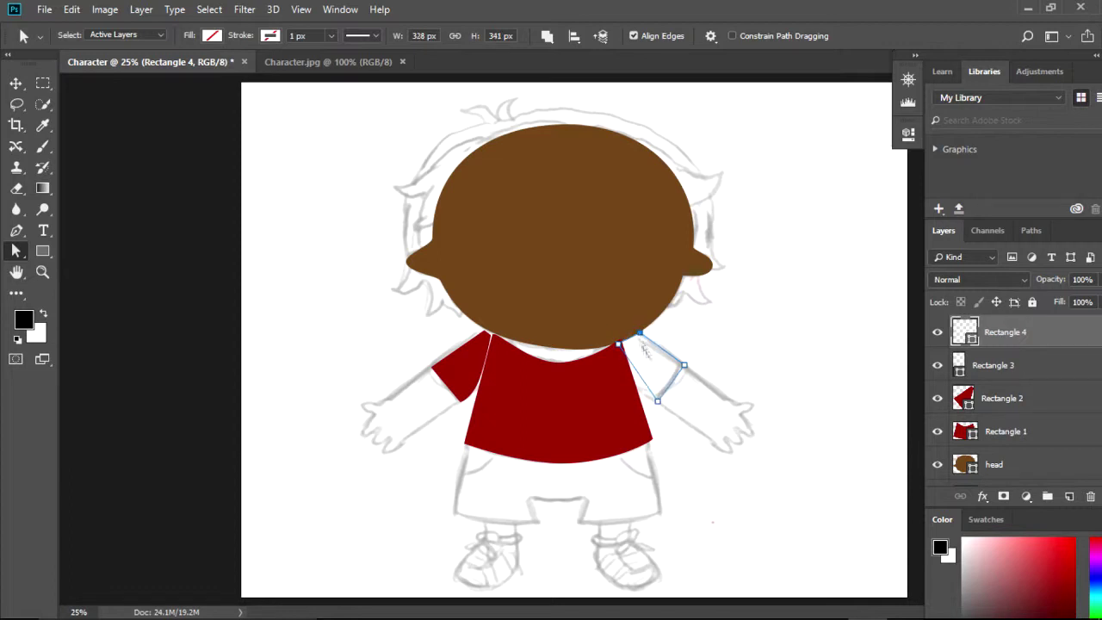
Add an anchor point on the right sleeve's inner edge and bend that edge along the shirt's side
key("p")
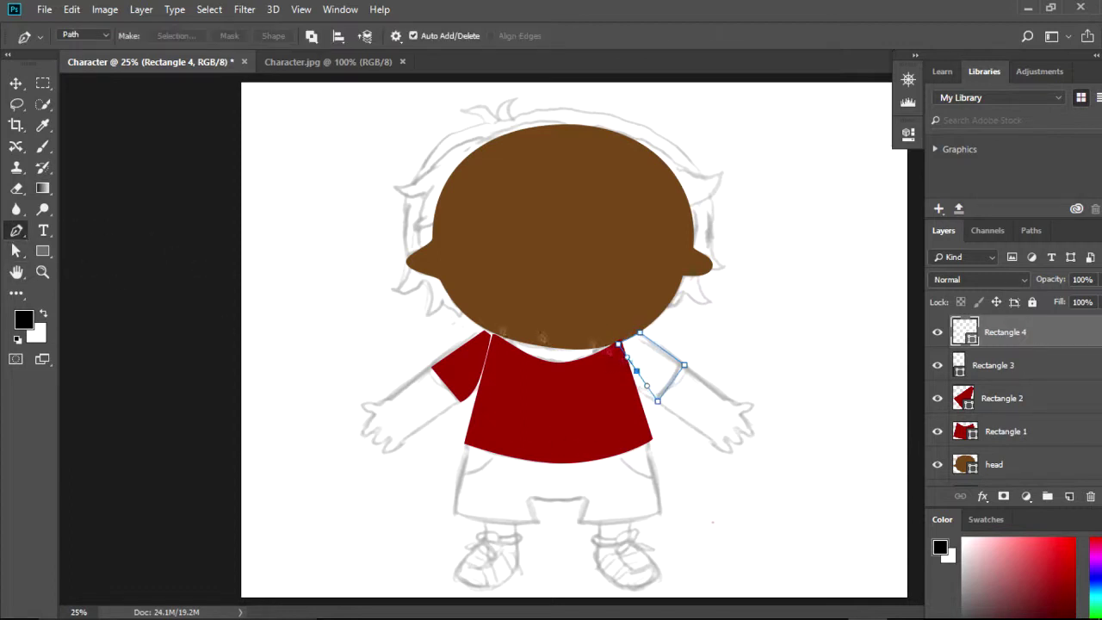
left_click(15, 251)
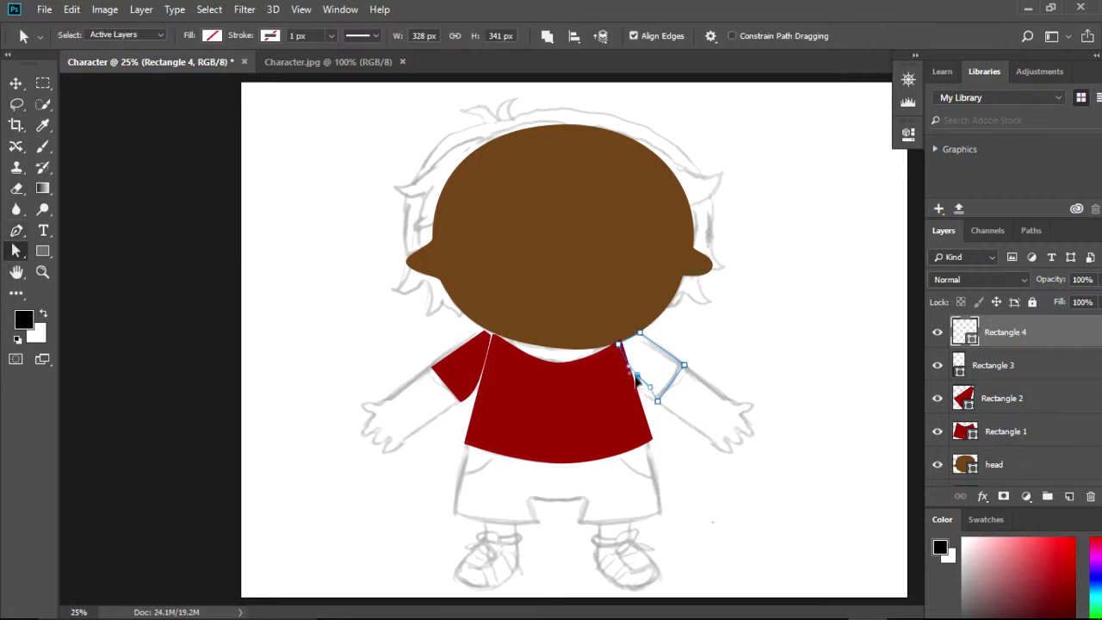
left_click_drag(638, 376, 632, 389)
Fill the right sleeve with the shirt's dark red
left_click(210, 37)
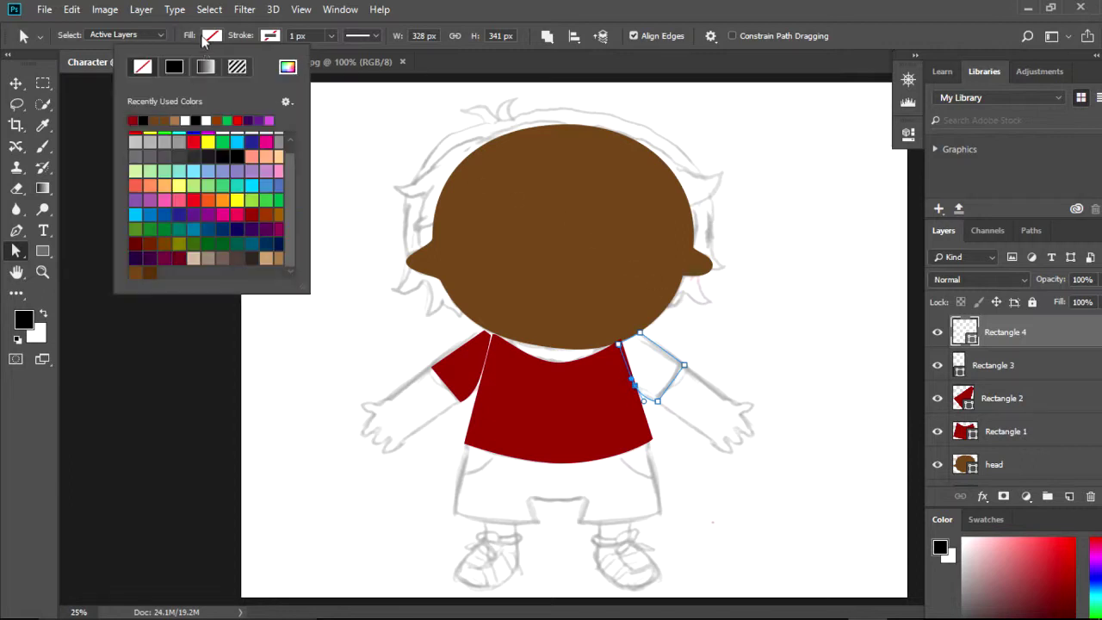
left_click(135, 119)
left_click(478, 370)
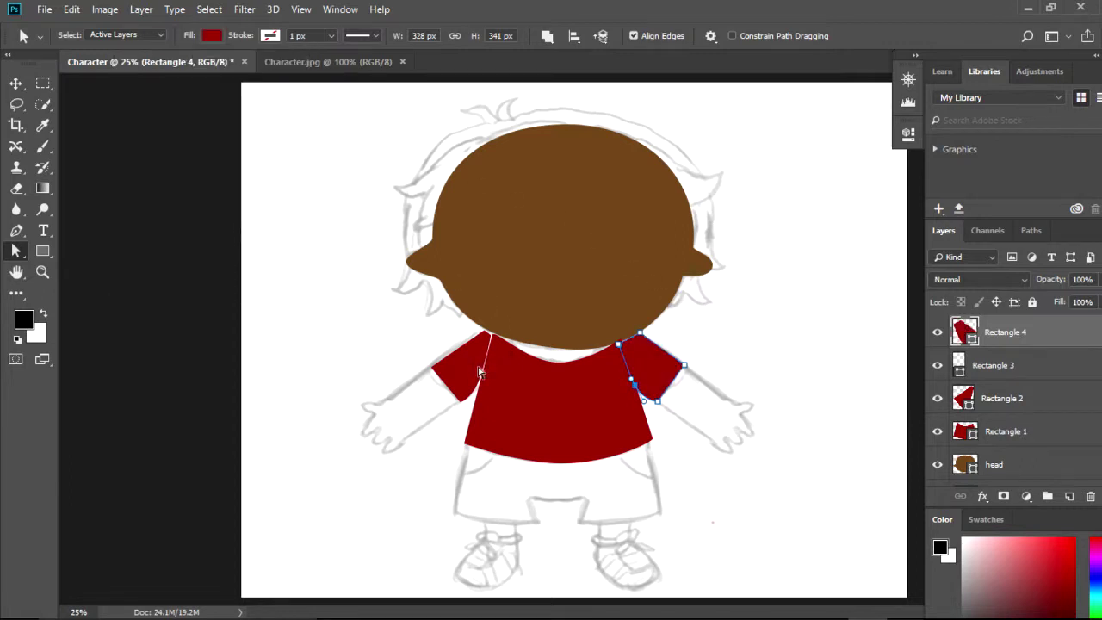
left_click(1018, 402)
left_click(450, 374)
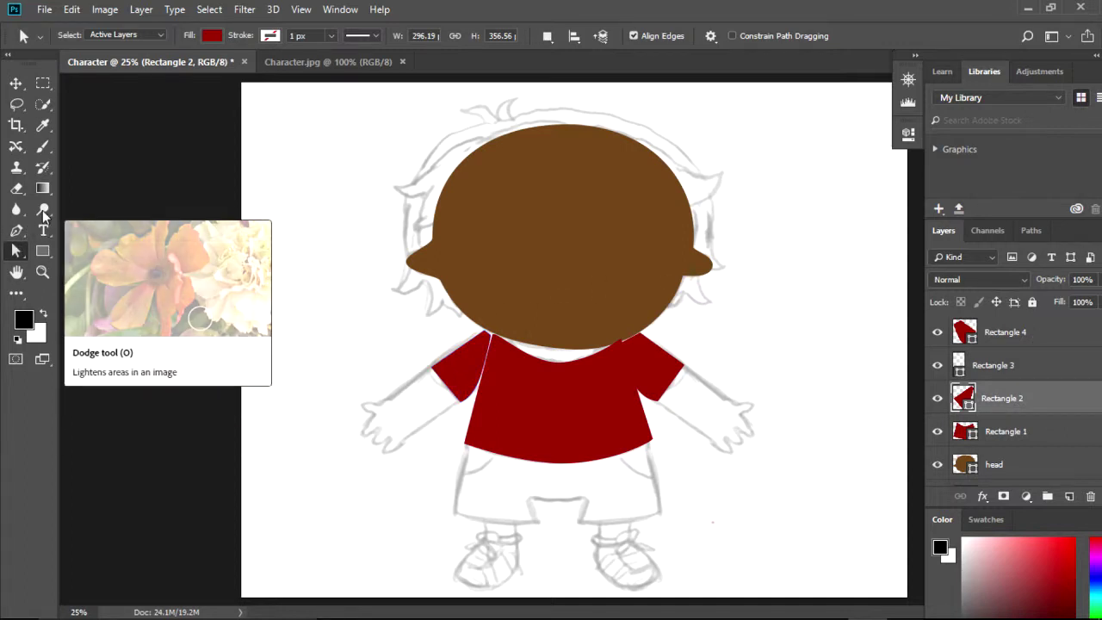
key("p")
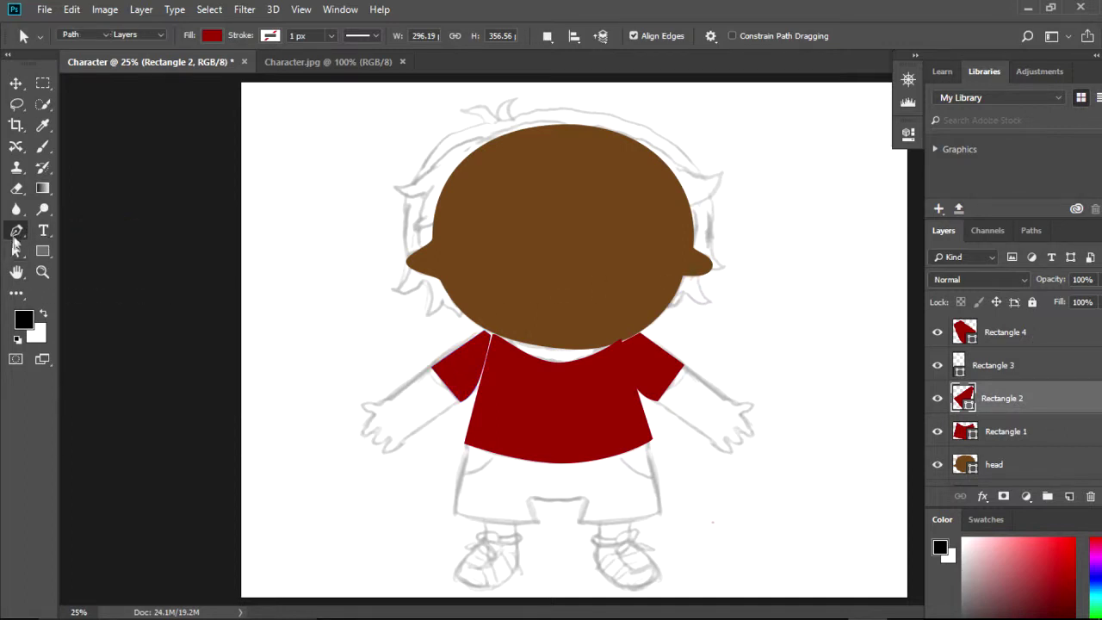
left_click(469, 353)
left_click(13, 256)
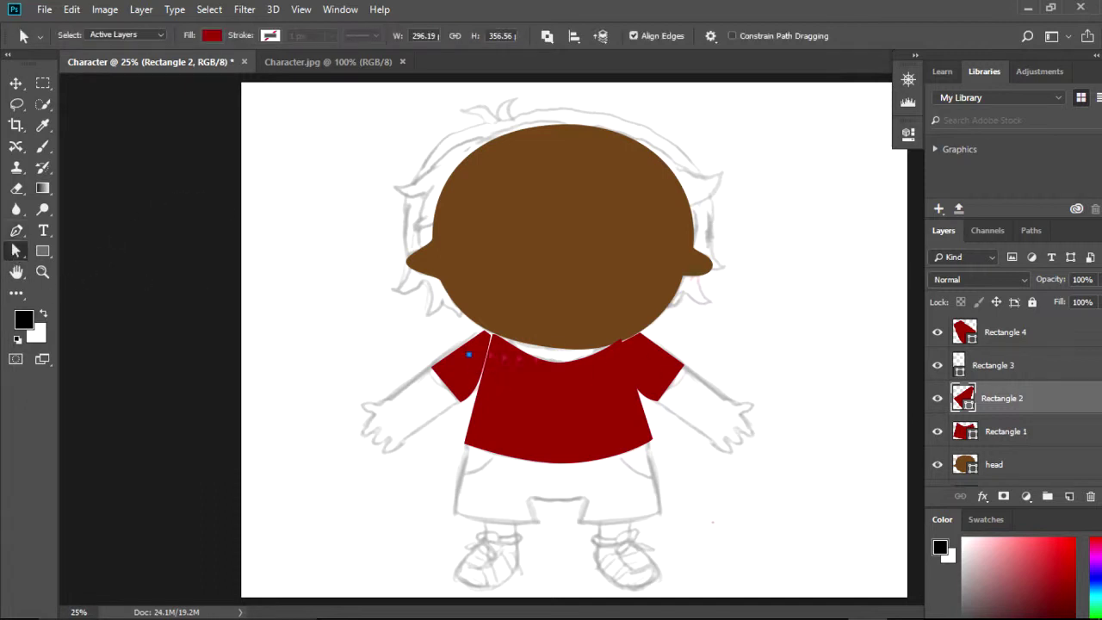
Draw a rectangle about 928 by 389 px over the sketched shorts and set its fill to none
left_click(43, 251)
left_click(463, 366)
left_click(631, 140)
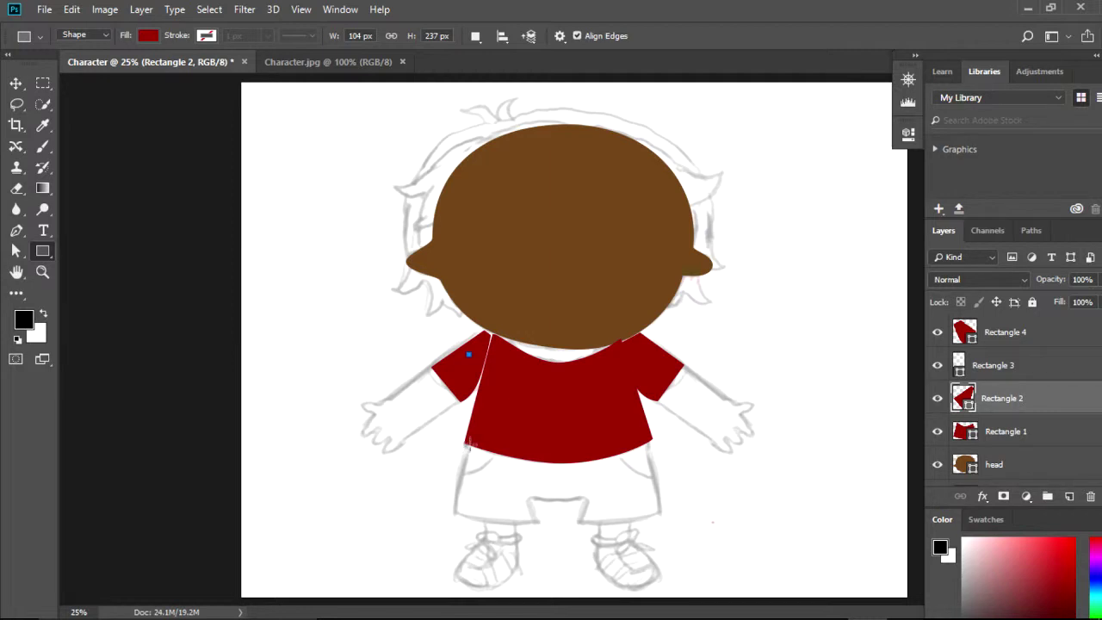
left_click_drag(464, 445, 653, 521)
left_click(679, 229)
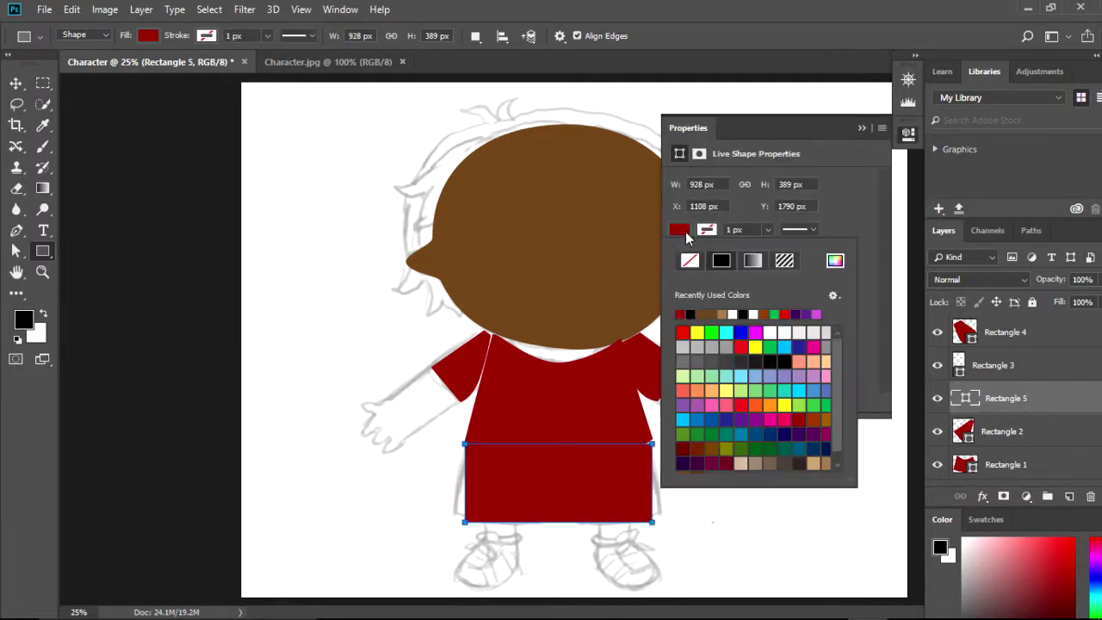
left_click(686, 258)
left_click(862, 127)
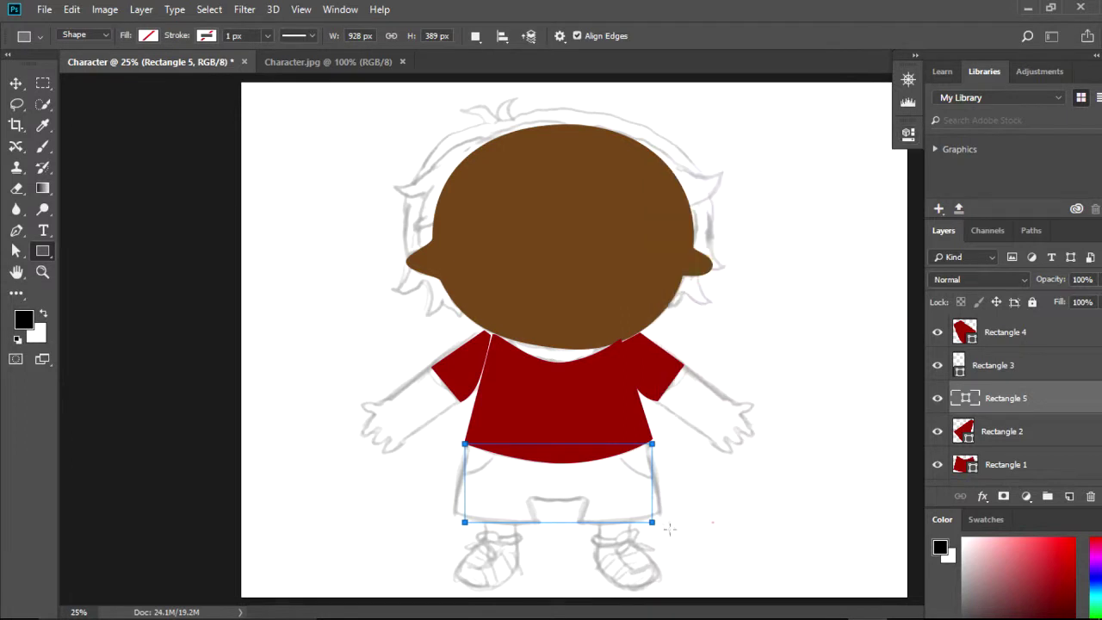
left_click_drag(652, 525, 653, 527)
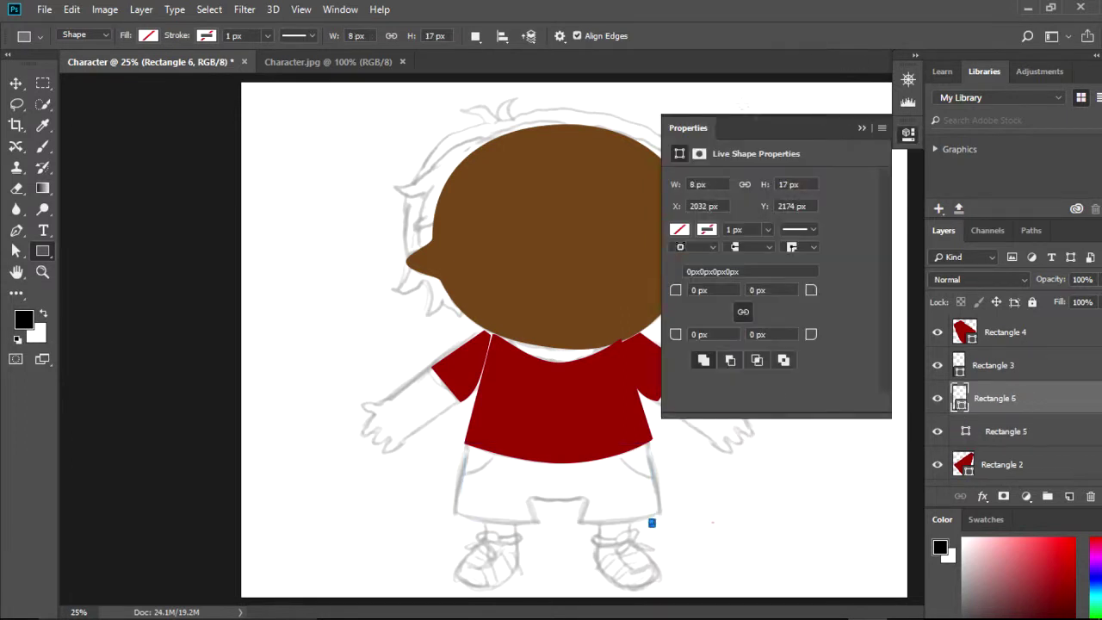
left_click(864, 127)
key("Delete")
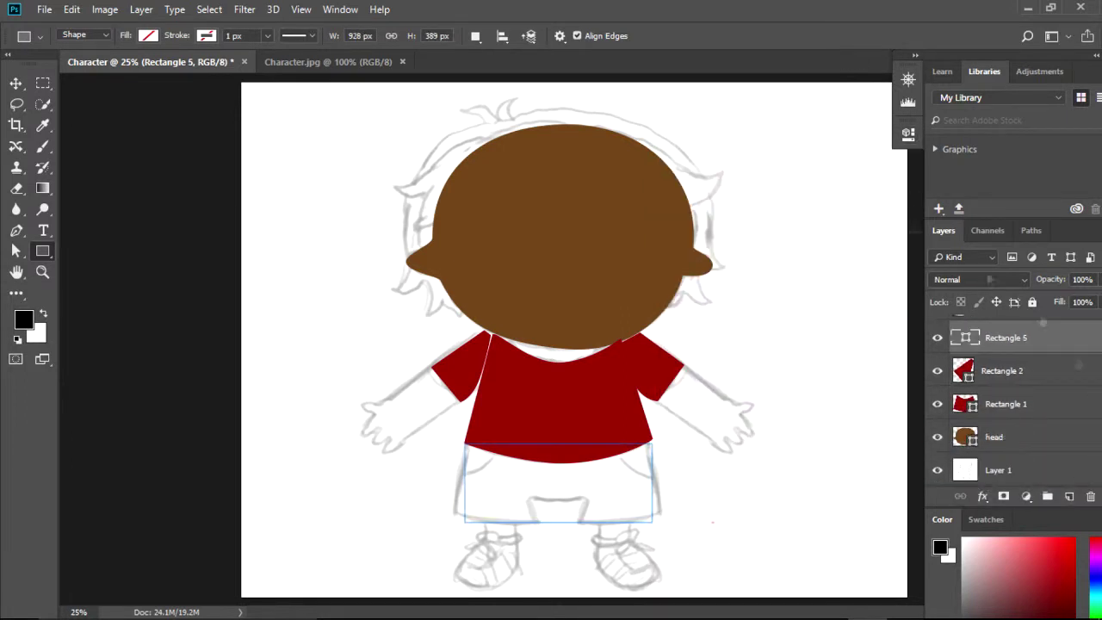
Convert the shorts rectangle to a regular path and pull both lower corners outward to the sketched hem
left_click(16, 250)
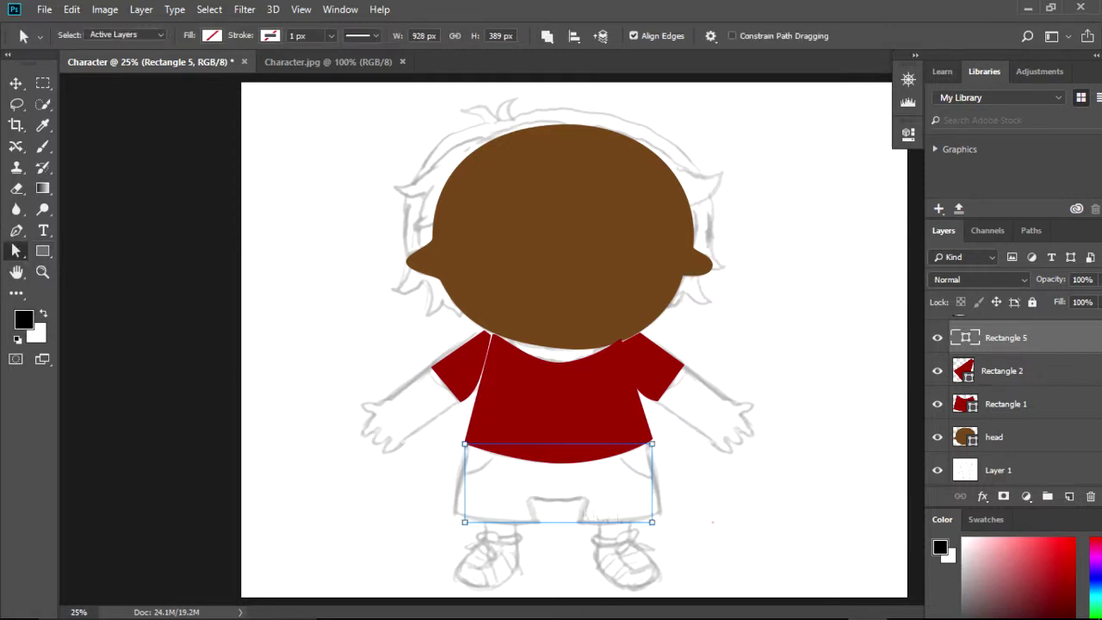
left_click_drag(652, 523, 659, 514)
left_click(499, 244)
left_click_drag(465, 523, 453, 512)
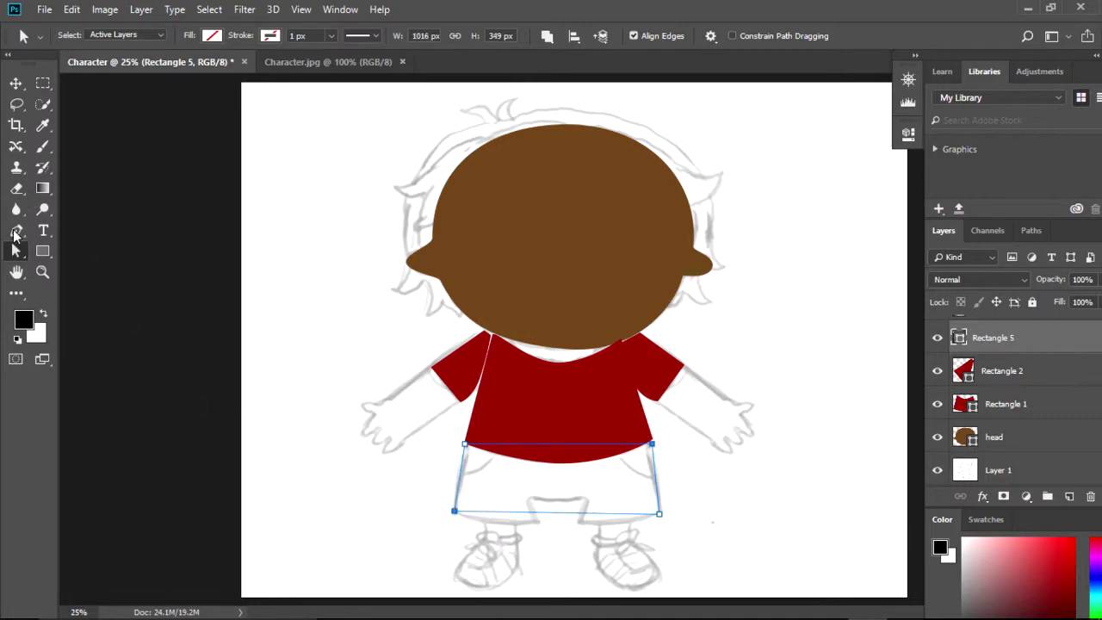
Add two anchor points along the shorts' bottom edge beside the leg gap and pull them down to the sketched hem
left_click(15, 234)
left_click(534, 512)
left_click(584, 514)
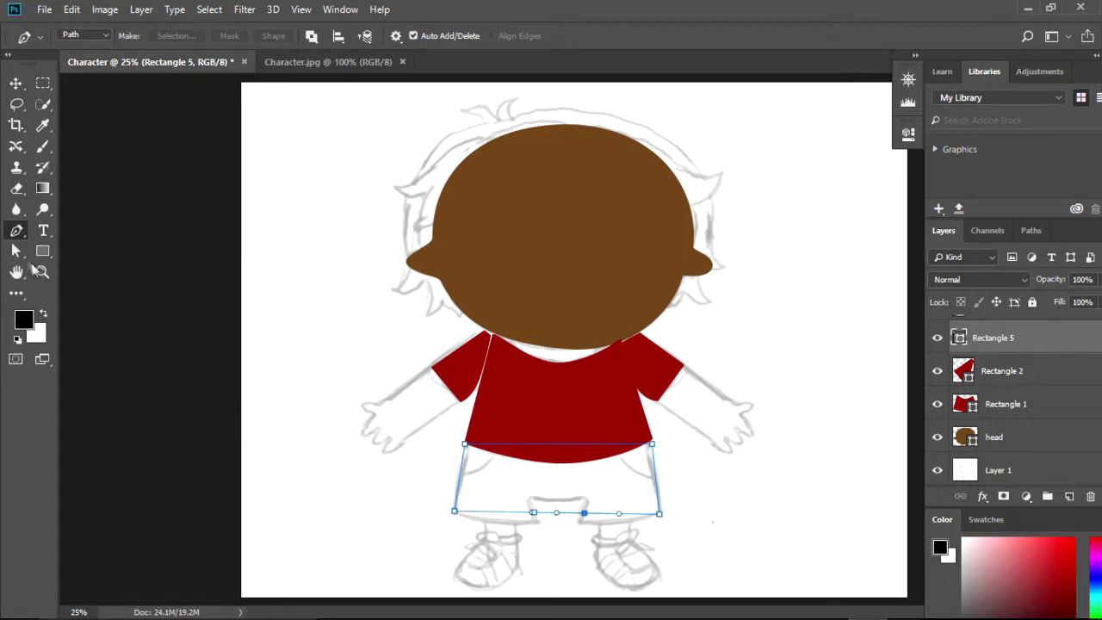
left_click(15, 250)
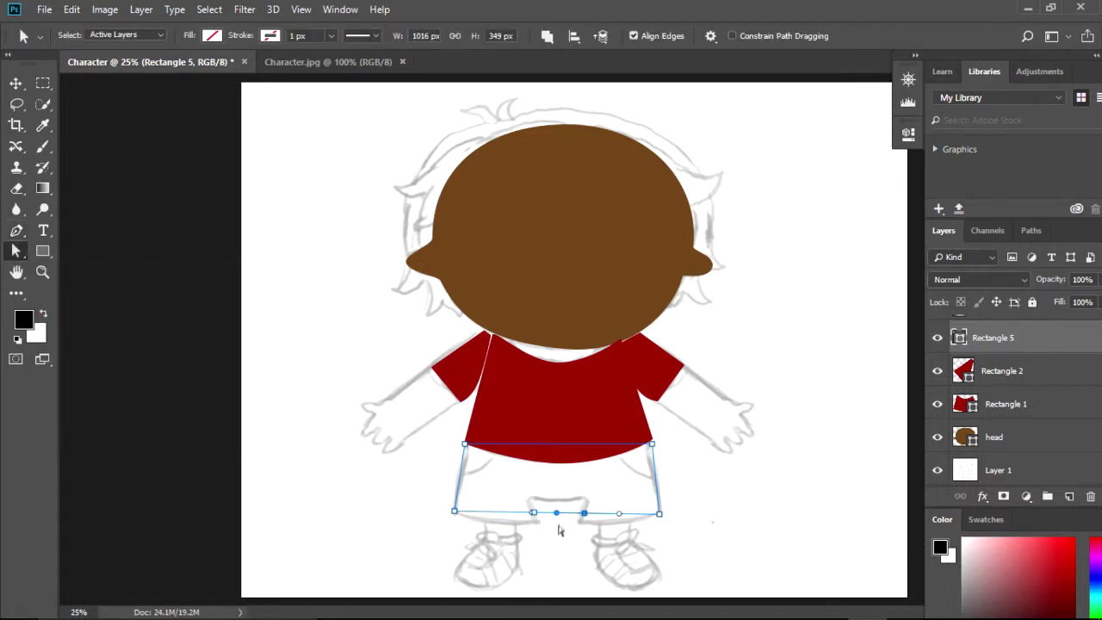
left_click_drag(536, 519, 585, 524)
left_click(532, 523)
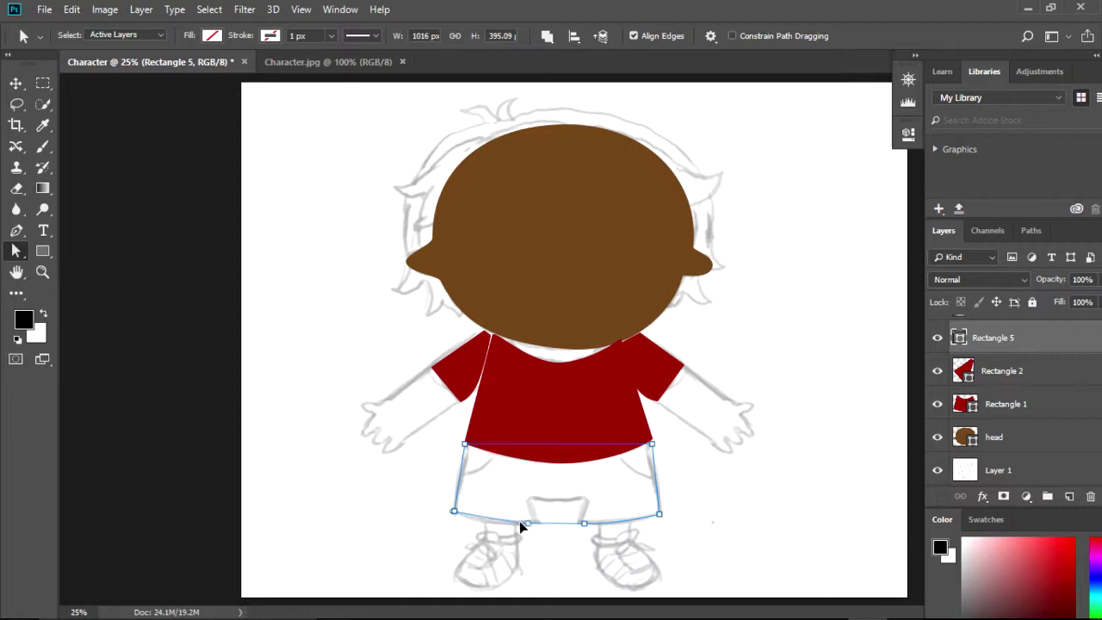
Refine the hem curve of the shorts against the sketch and fill the shape with the shirt's dark red
left_click_drag(620, 523, 559, 524)
left_click(498, 528)
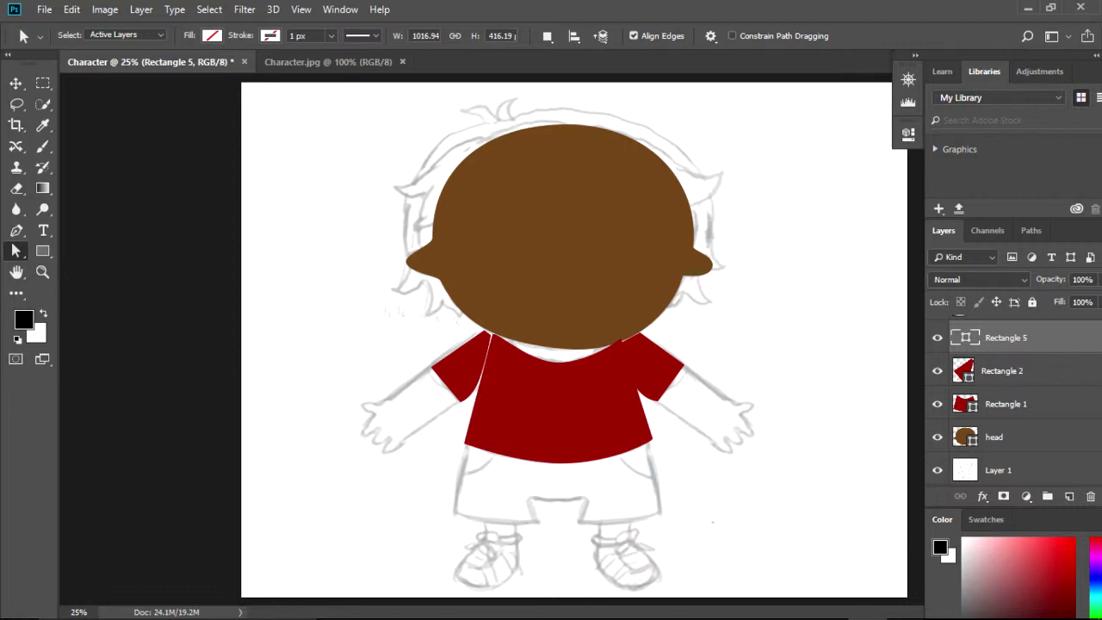
left_click(499, 498)
left_click_drag(495, 530, 488, 523)
left_click(211, 35)
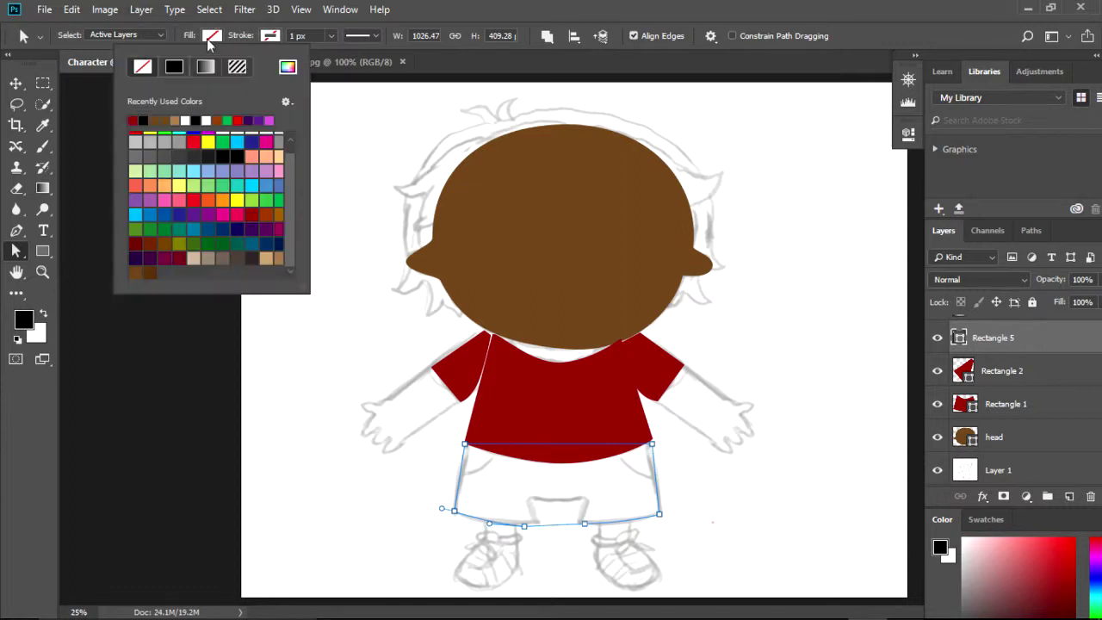
left_click(133, 121)
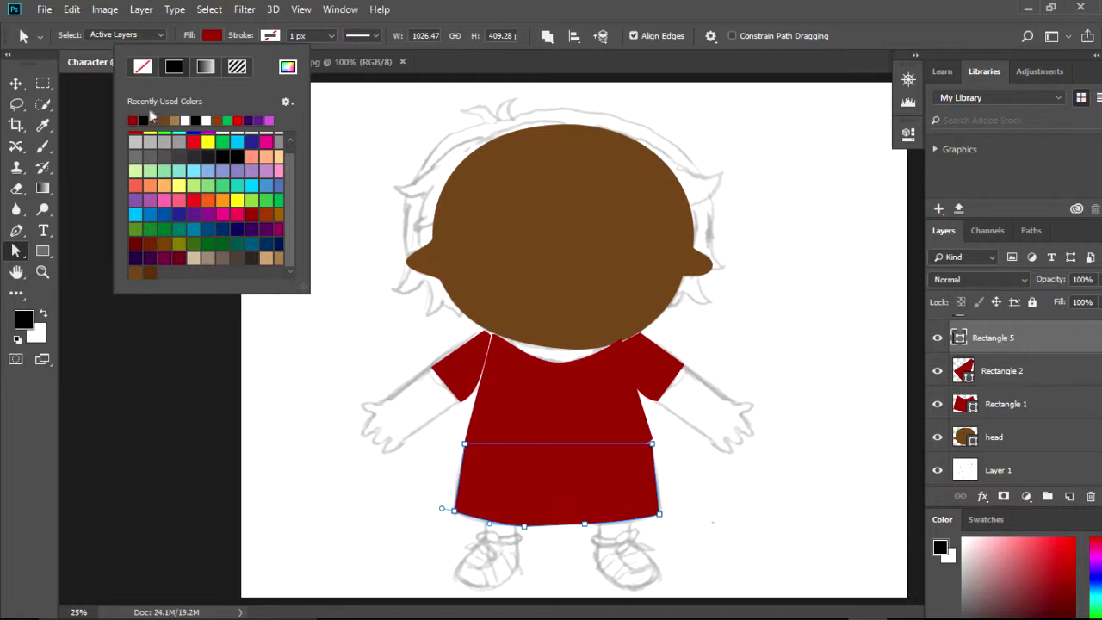
key("Return")
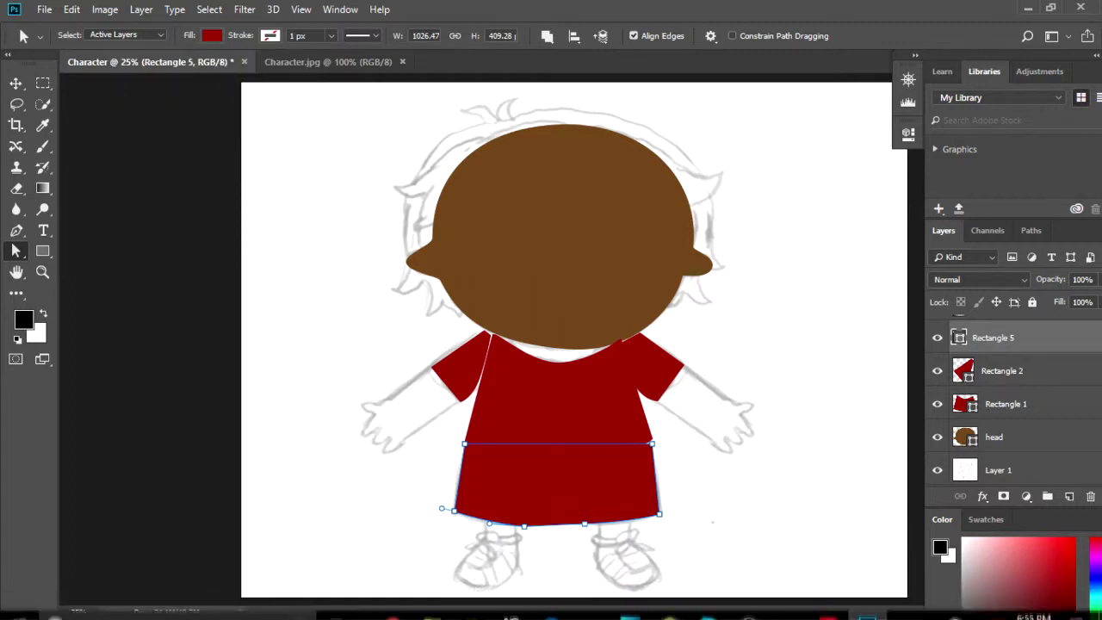
Draw a rectangle about 100 by 237 px over the sketched left forearm and set its fill to none
left_click(42, 251)
left_click_drag(425, 369, 447, 416)
left_click(679, 229)
left_click(690, 260)
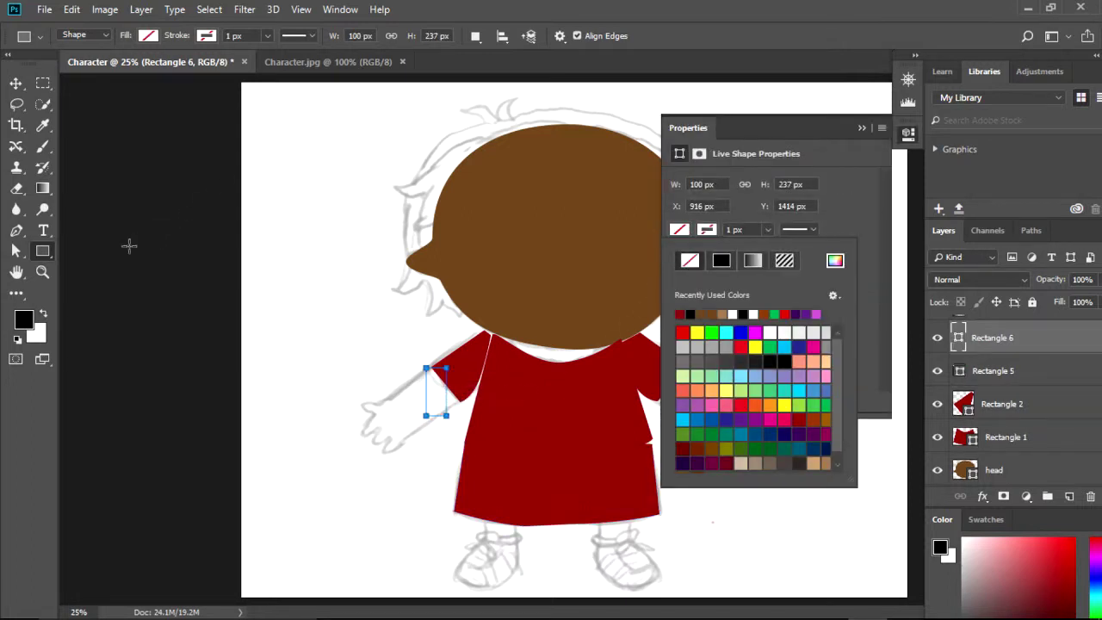
left_click(17, 254)
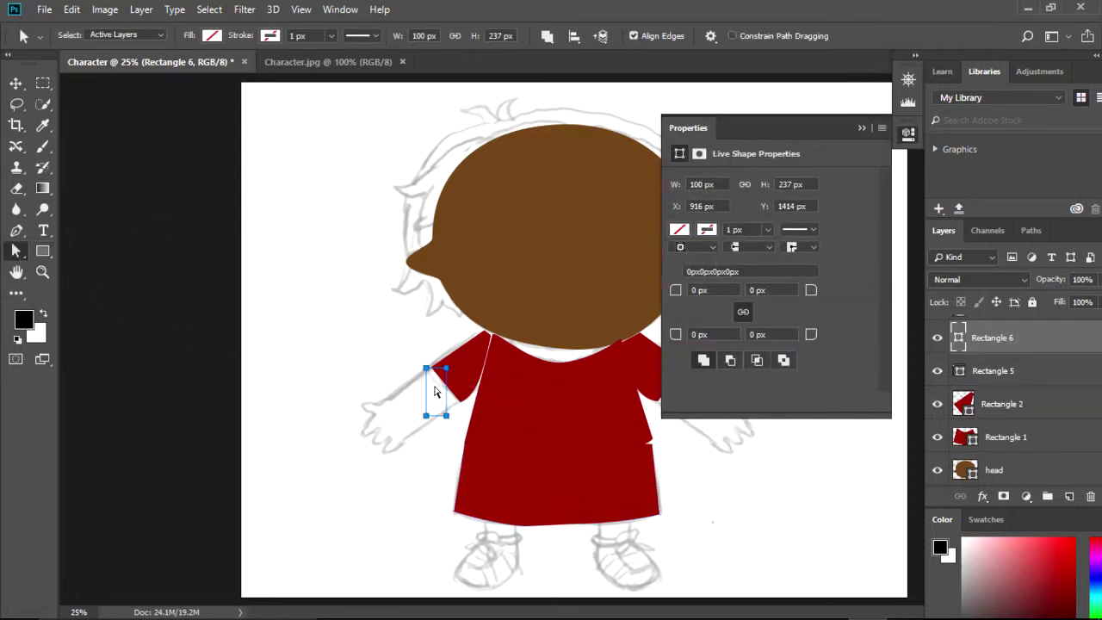
left_click(432, 394)
left_click(436, 406)
left_click(862, 127)
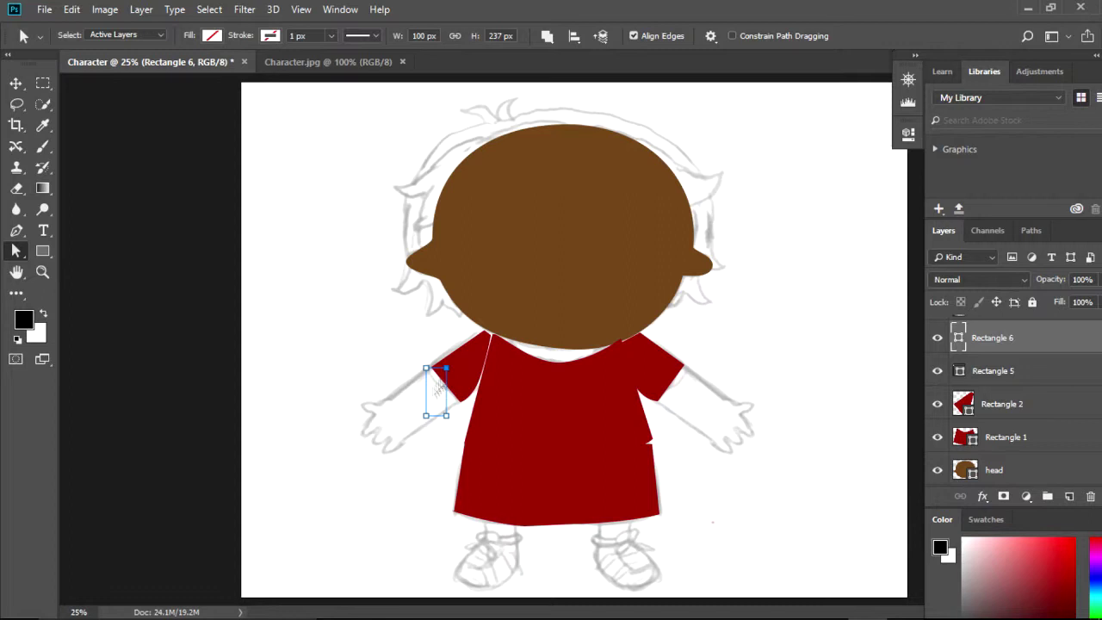
Convert the left forearm rectangle to a regular path and fit its four corners to the sketched wrist and sleeve cuff
left_click_drag(428, 414, 402, 441)
key("Return")
left_click_drag(426, 368, 382, 405)
left_click_drag(446, 368, 432, 369)
left_click_drag(446, 414, 460, 405)
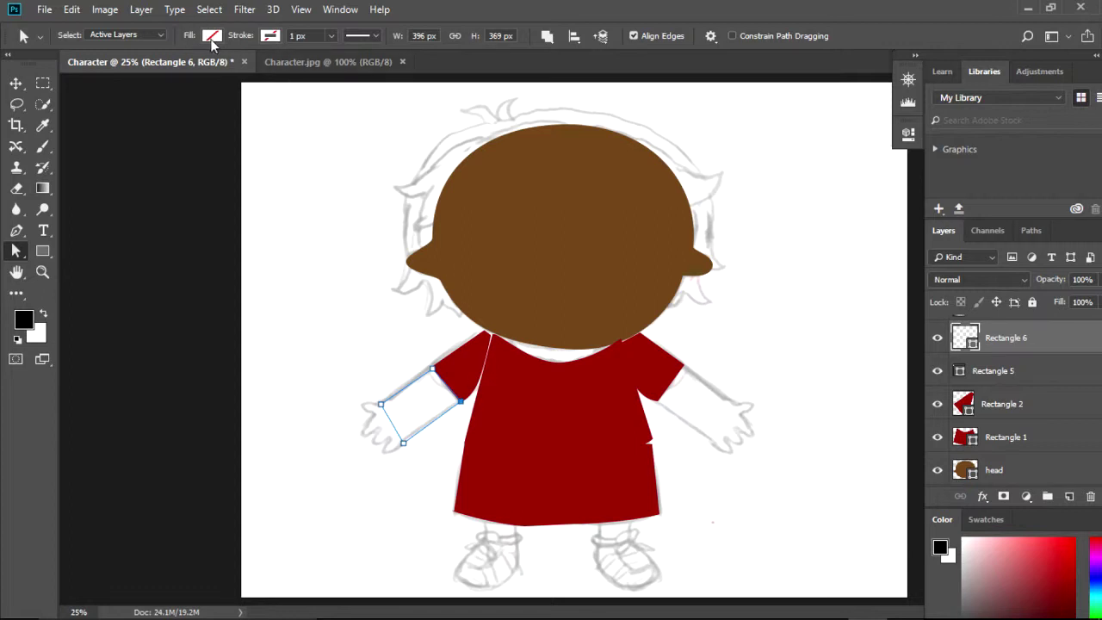
Try to shape the left thumb by adding two anchor points at the wrist and moving the path's points onto the sketched hand
left_click(17, 230)
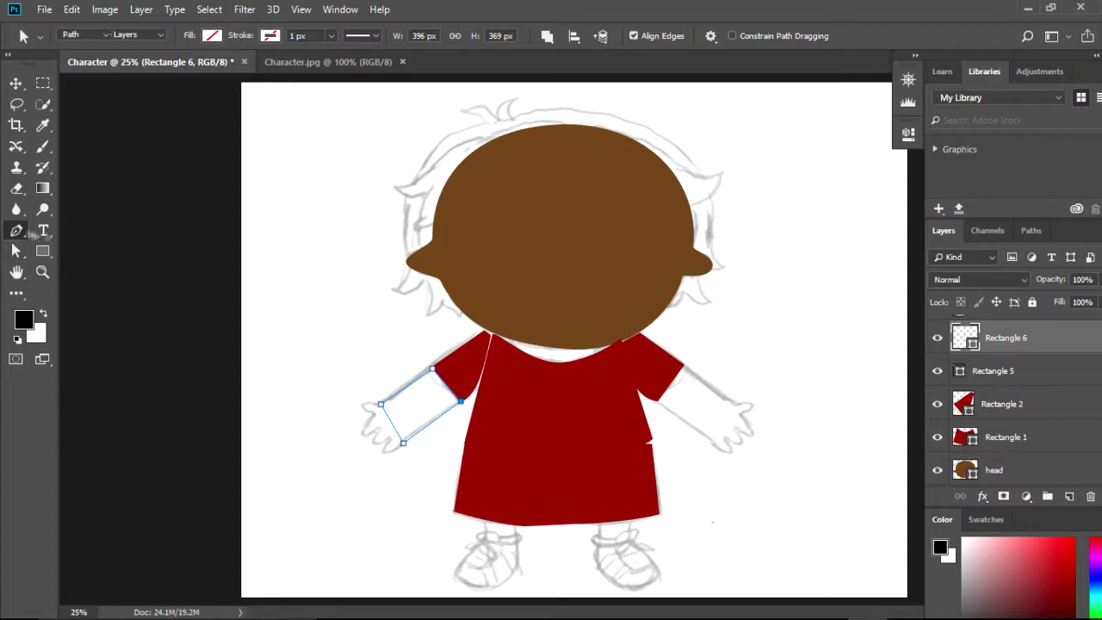
left_click(384, 410)
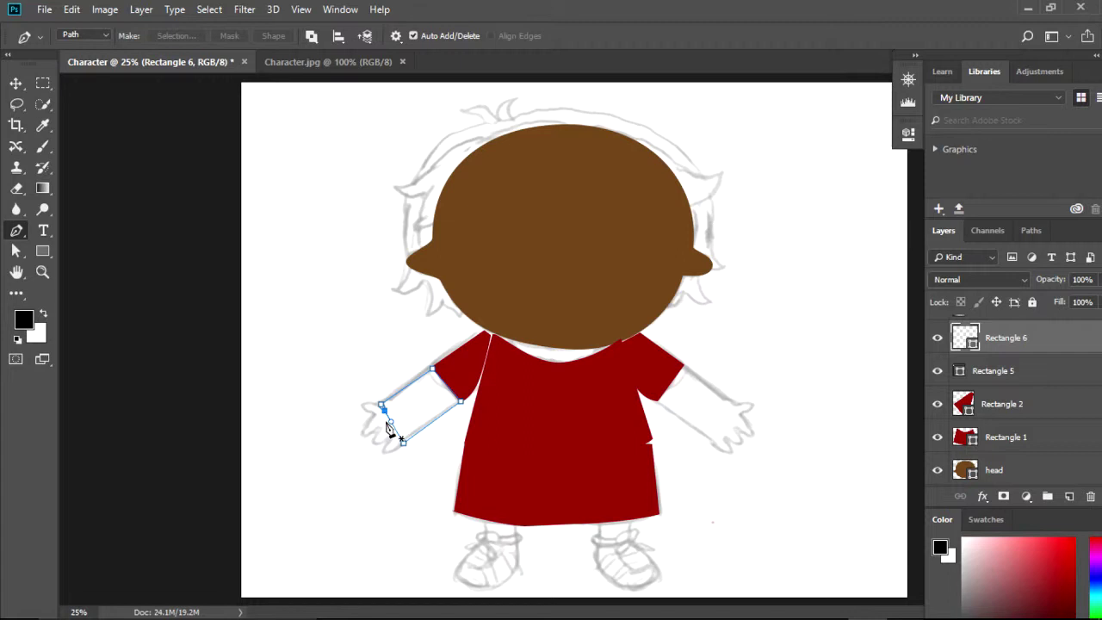
left_click(388, 416)
left_click(17, 252)
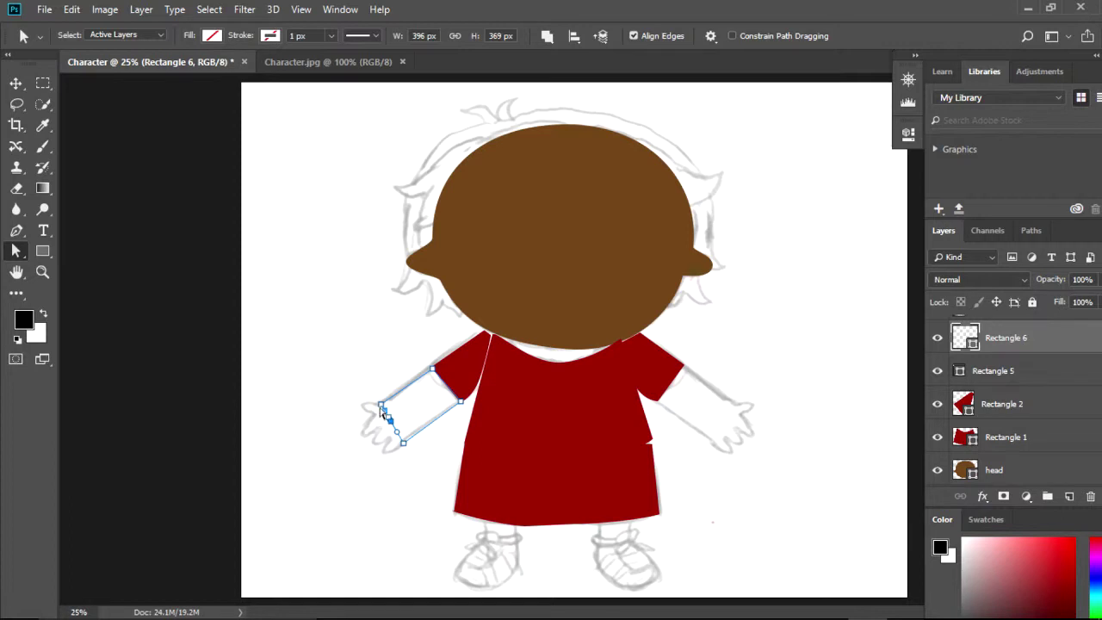
left_click(369, 410)
left_click(385, 412)
left_click_drag(384, 410, 363, 406)
left_click(382, 416)
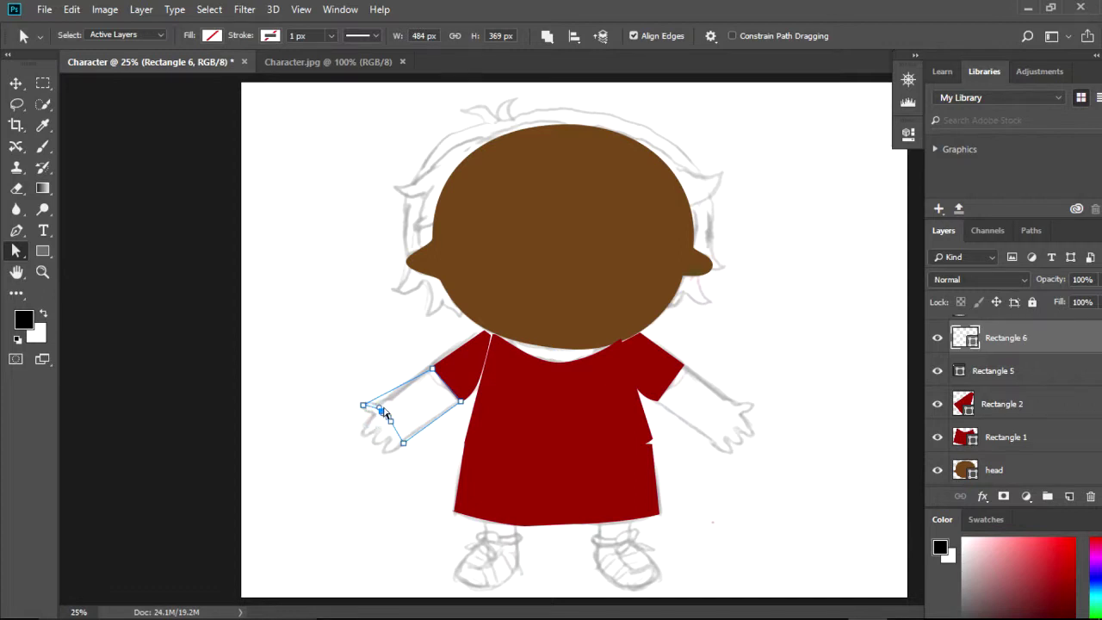
mouse_move(390, 421)
left_mouse_down()
mouse_move(361, 431)
mouse_move(393, 428)
mouse_move(383, 457)
mouse_move(394, 451)
mouse_move(388, 436)
mouse_move(376, 447)
mouse_move(401, 417)
left_mouse_up()
Deselect the left forearm path and delete its layer
left_click(267, 357)
left_click(42, 250)
left_click_drag(1057, 339, 1091, 496)
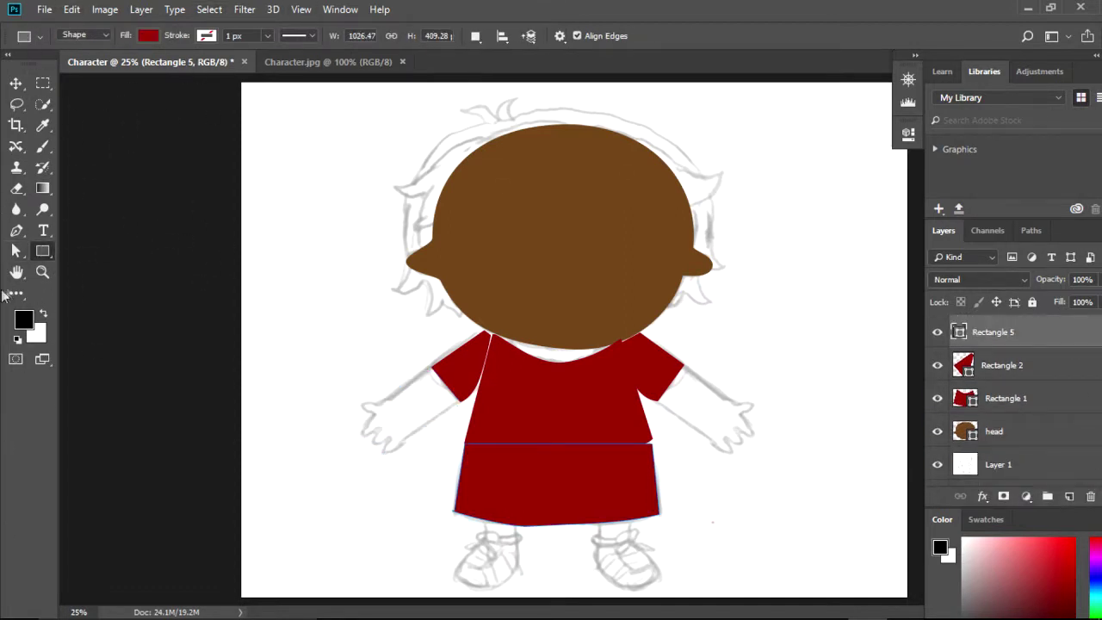
Draw a rectangle about 113 by 225 px across the left sleeve cuff and the sketched forearm
left_click(42, 271)
left_click(416, 418)
left_click(416, 417)
left_click(416, 418)
left_click(43, 251)
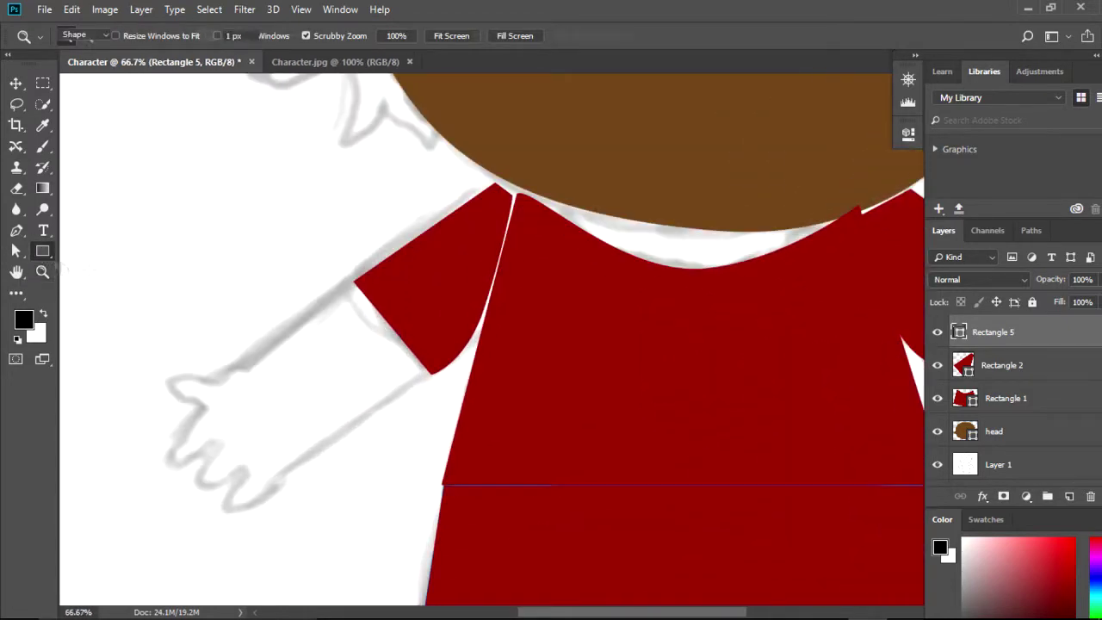
left_click_drag(345, 276, 406, 396)
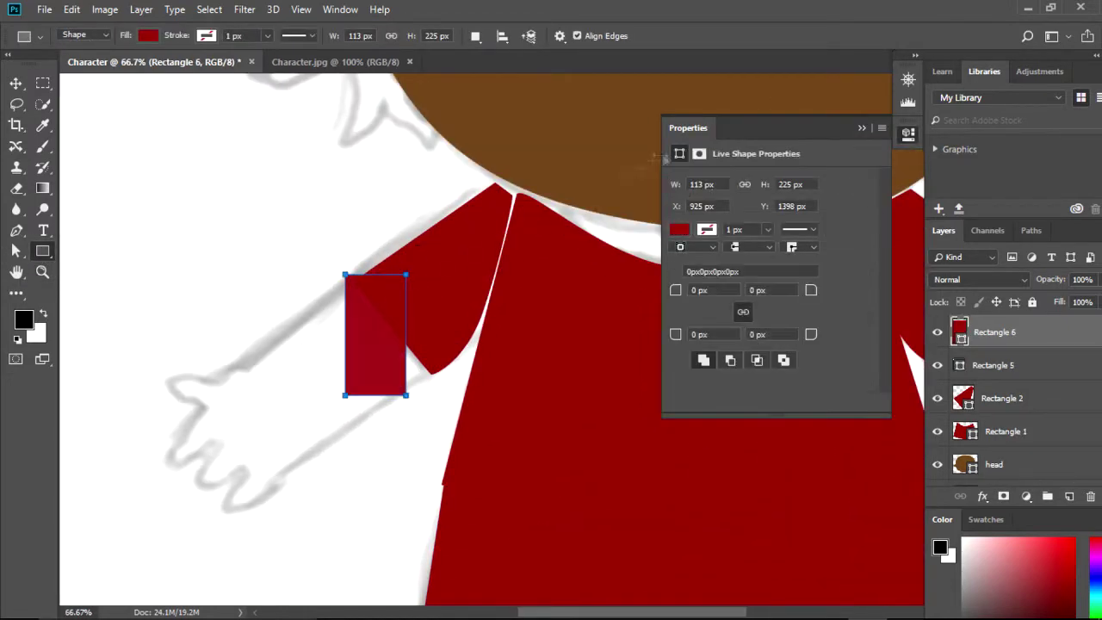
left_click(863, 128)
Delete the layer of the red rectangle just drawn at the left sleeve cuff
scroll(1076, 420, "up", 2)
left_click_drag(1015, 363, 1090, 495)
left_click(1038, 361)
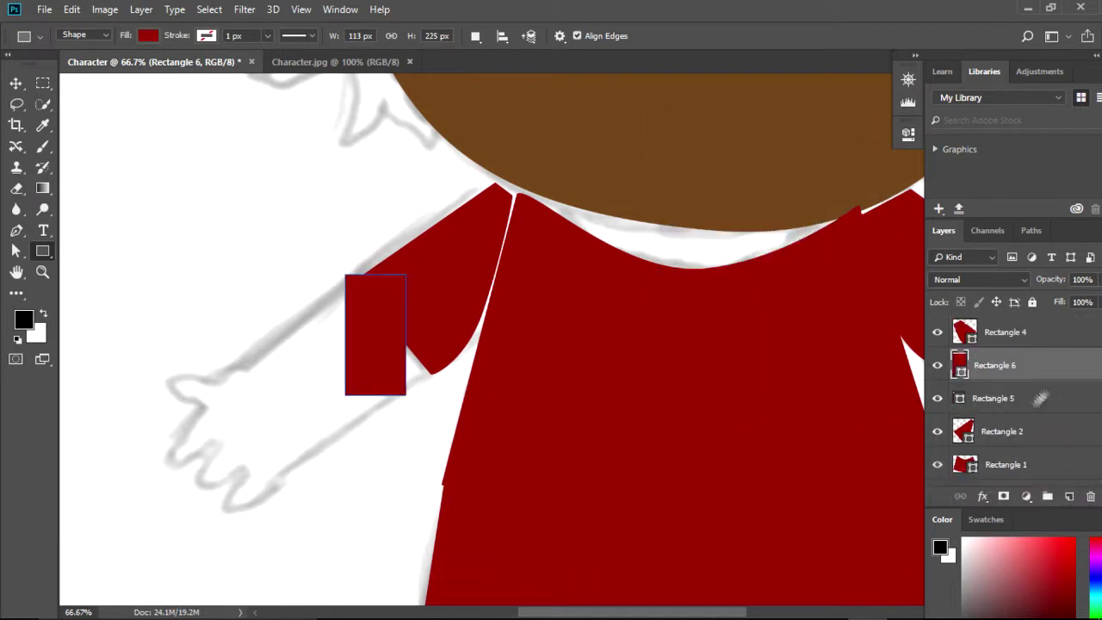
scroll(1038, 400, "down", 3)
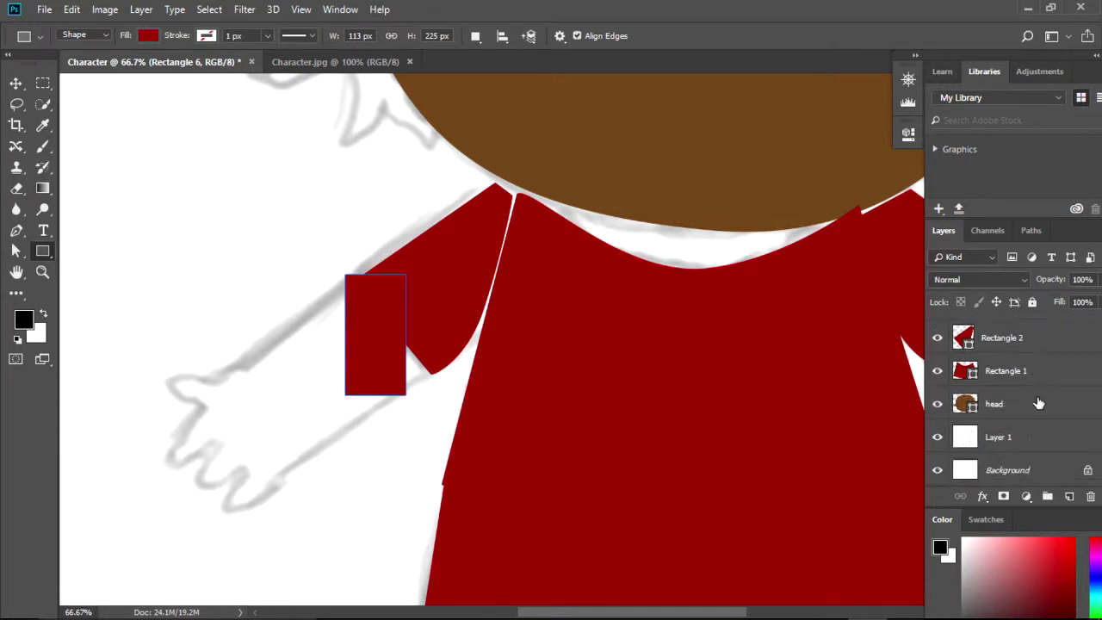
scroll(1044, 398, "up", 3)
left_click_drag(1065, 369, 1093, 499)
Draw a rectangle about 274 by 57 px over the sketched left forearm and set its fill to none
mouse_move(362, 281)
left_mouse_down()
mouse_move(420, 387)
mouse_move(348, 296)
left_mouse_up()
left_click_drag(233, 374, 384, 374)
left_click(679, 229)
left_click(681, 258)
left_click_drag(1007, 340, 1091, 497)
Convert the unfilled forearm rectangle to a regular path and fit its four corners to the sleeve cuff and the sketched left wrist
key("a")
left_click(381, 374)
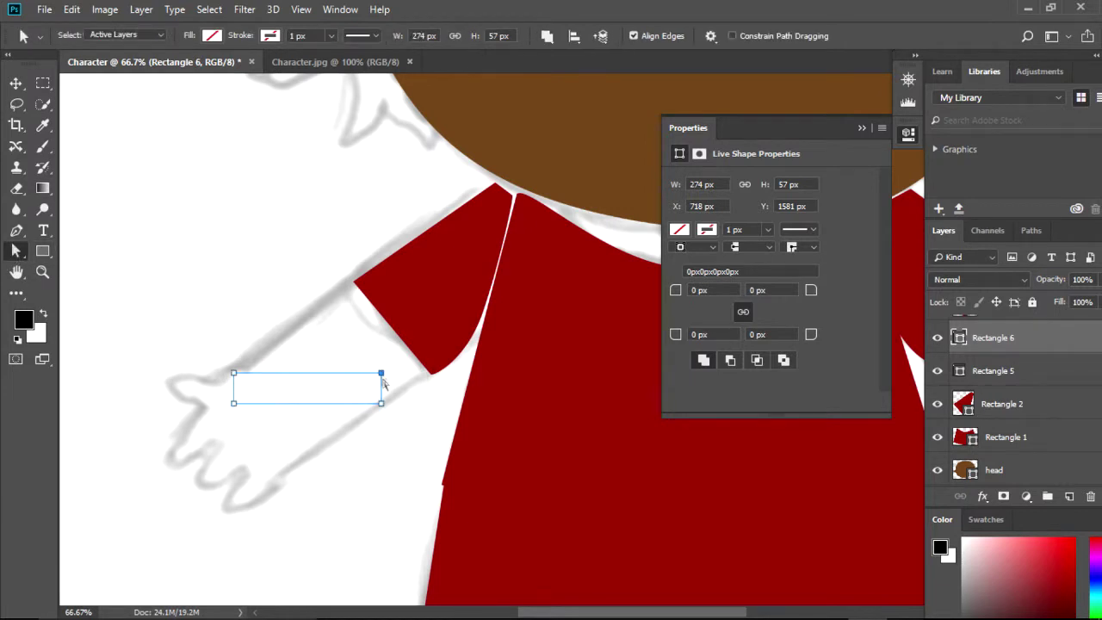
left_click_drag(381, 375, 353, 285)
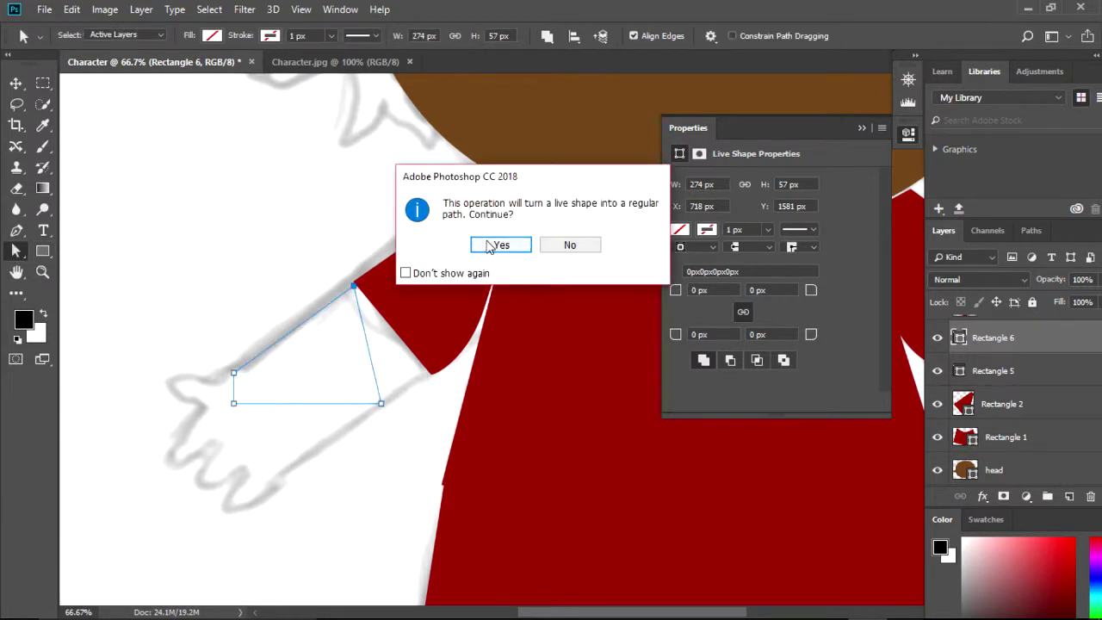
key("Return")
left_click_drag(381, 406, 427, 373)
left_click_drag(234, 405, 293, 464)
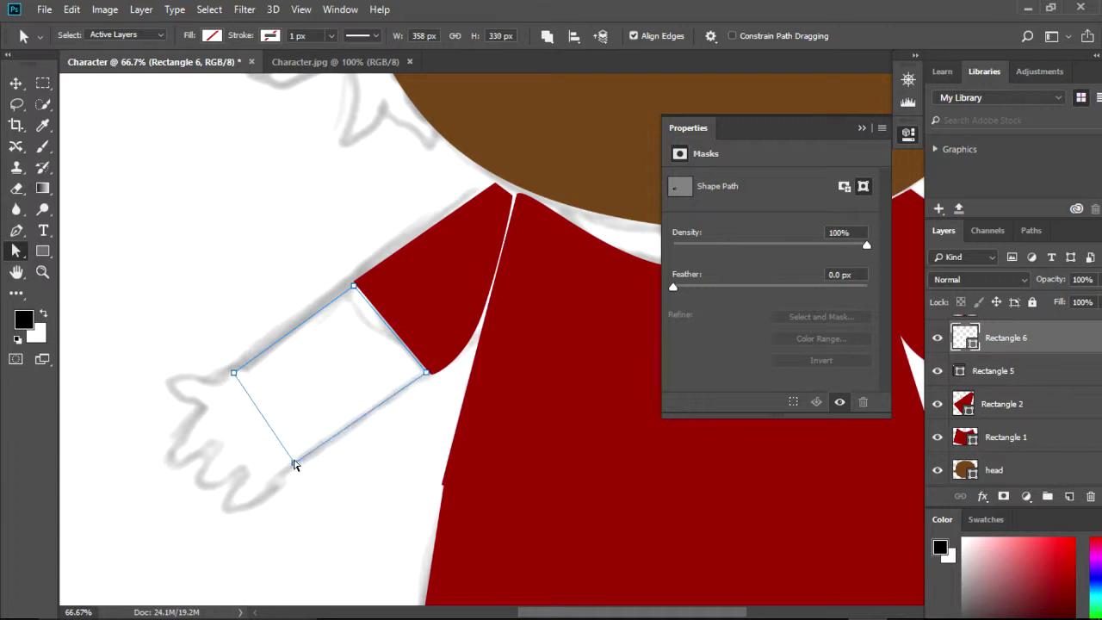
Add a series of anchor points along the left wrist edge and pull the upper wrist corner out to the sketched thumb tip
left_click(15, 232)
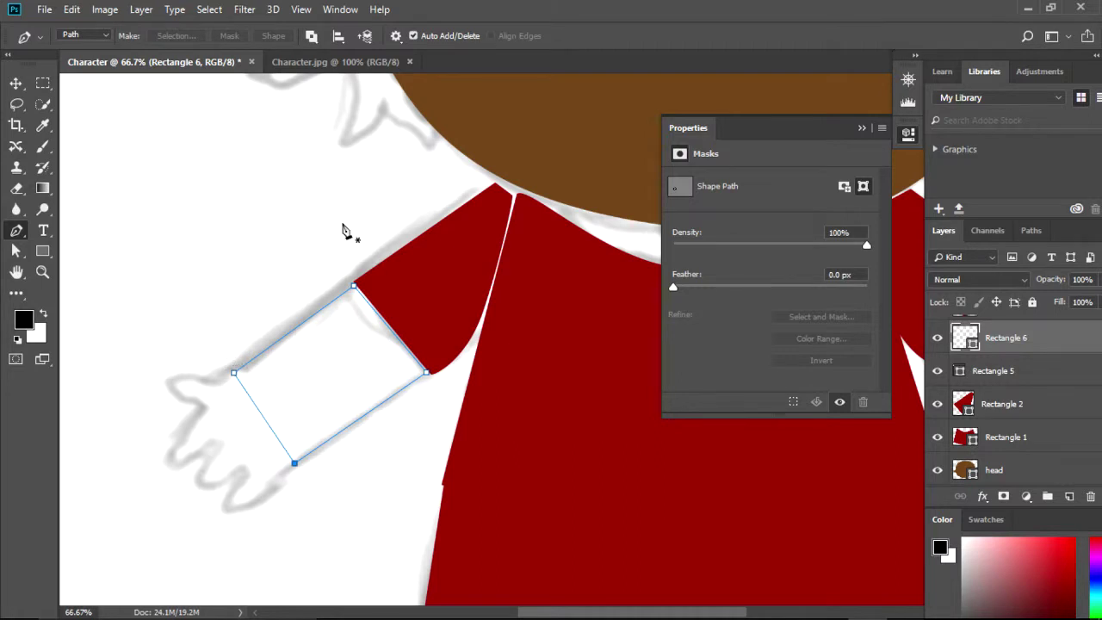
left_click(239, 381)
left_click(248, 392)
left_click(253, 400)
left_click(260, 411)
left_click(272, 428)
left_click(285, 448)
left_click(16, 250)
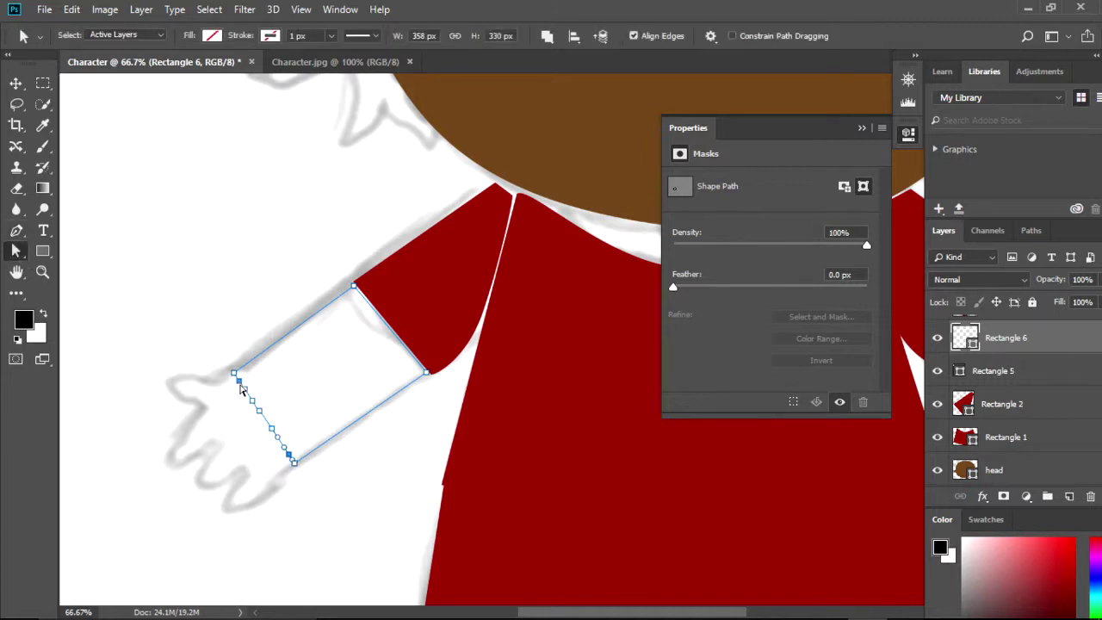
left_click_drag(240, 384, 169, 383)
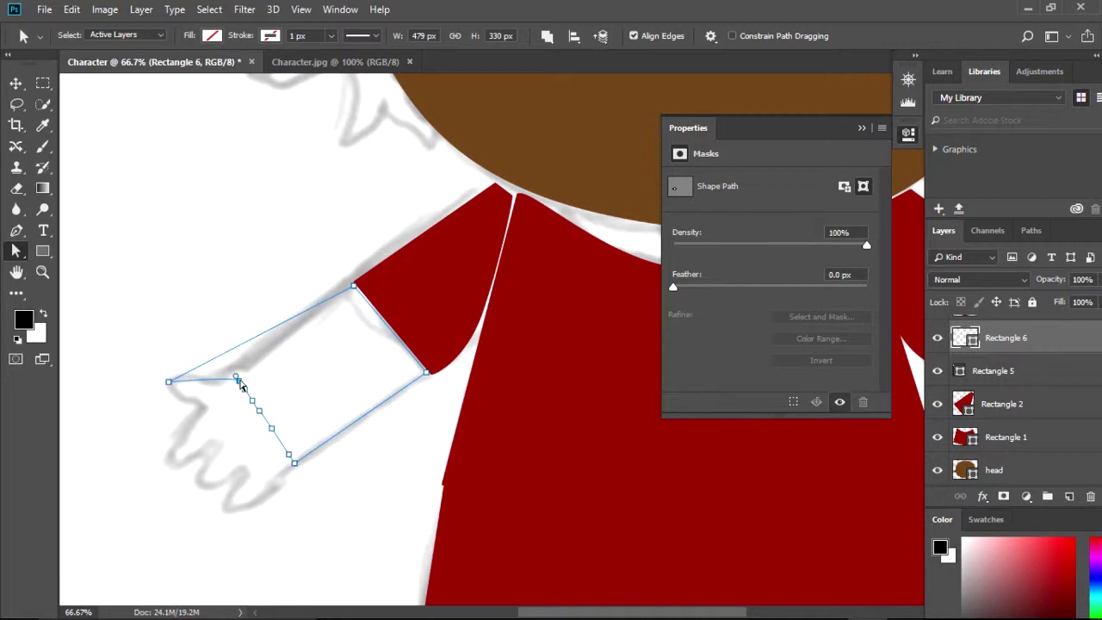
Try to shape the left hand's fingers by moving and curving the wrist anchor points over the sketch
left_click_drag(241, 389, 218, 415)
left_click_drag(175, 465, 82, 579)
left_click_drag(241, 383, 204, 485)
left_click(259, 413)
left_click_drag(273, 467, 237, 463)
Step back through the finger edits until only the thumb tip remains pulled out from the left wrist
left_click(71, 9)
left_click(133, 62)
left_click(71, 9)
left_click(104, 62)
left_click(72, 9)
left_click(104, 60)
left_click(72, 10)
left_click(104, 60)
left_click(72, 9)
left_click(103, 60)
left_click(72, 10)
left_click(108, 62)
left_click(72, 10)
left_click(108, 64)
left_click(71, 9)
left_click(107, 62)
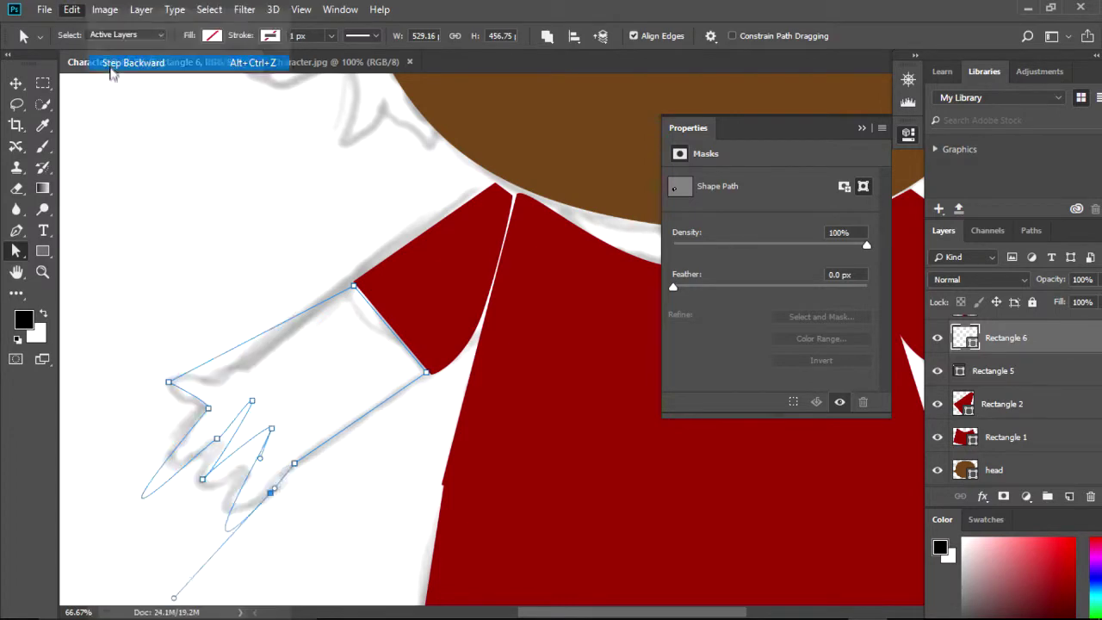
left_click(72, 9)
left_click(107, 62)
left_click(71, 10)
left_click(107, 62)
left_click(71, 10)
left_click(108, 62)
left_click(72, 9)
left_click(108, 62)
left_click(71, 10)
left_click(107, 62)
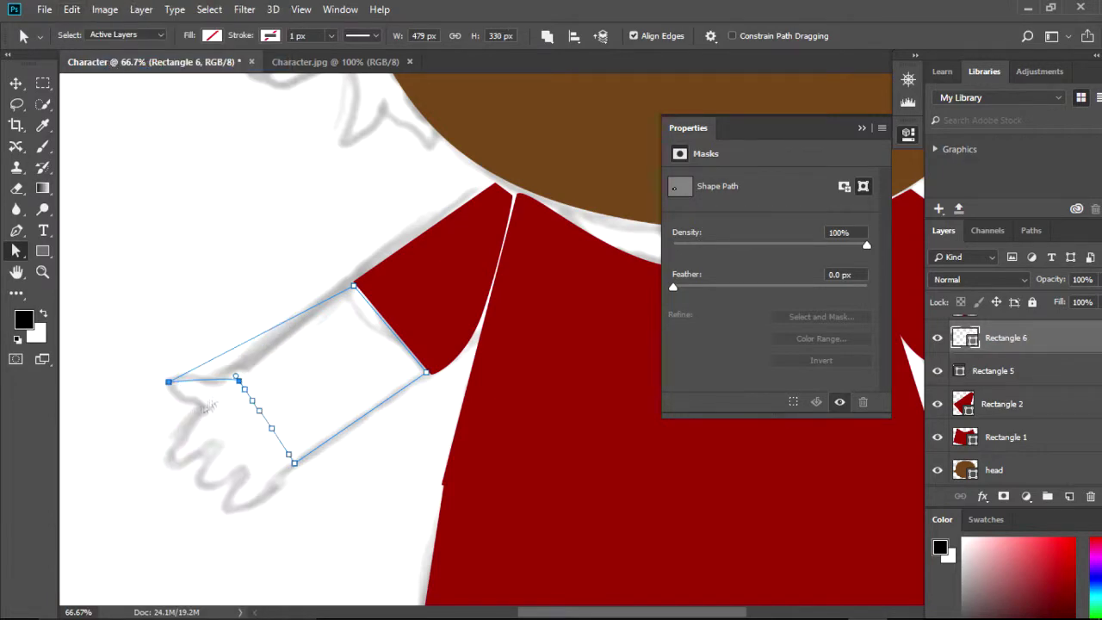
Move the left wrist anchor points onto the sketched thumb base and fingertips, and curve the segments along the fingers and thumb
left_click_drag(241, 385, 207, 440)
left_click_drag(247, 395, 172, 462)
left_click_drag(255, 408, 212, 484)
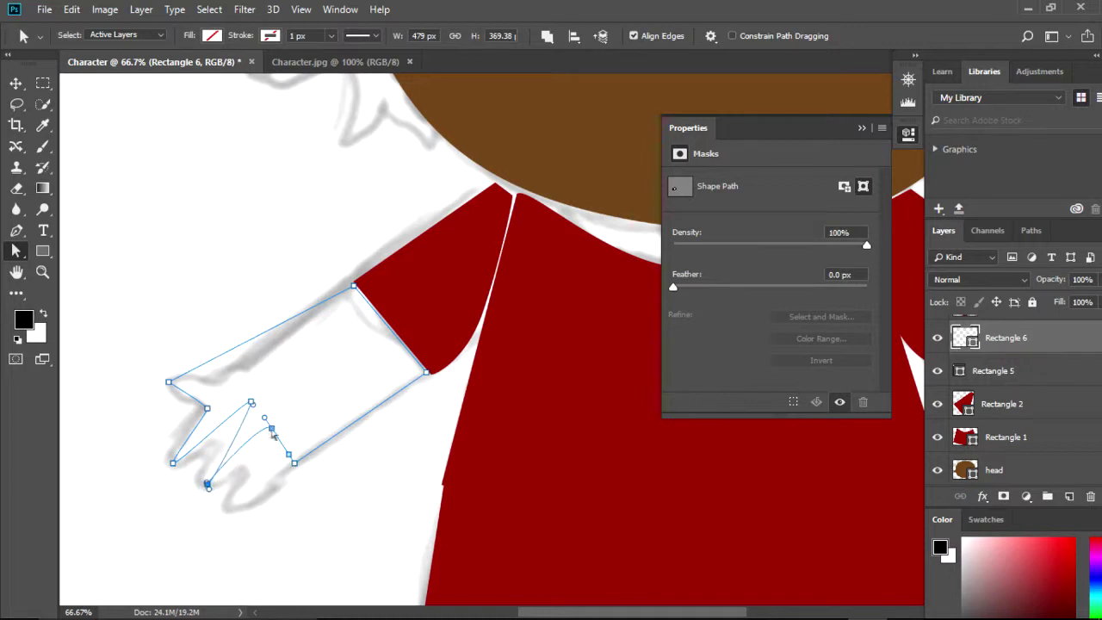
left_click_drag(273, 435, 178, 446)
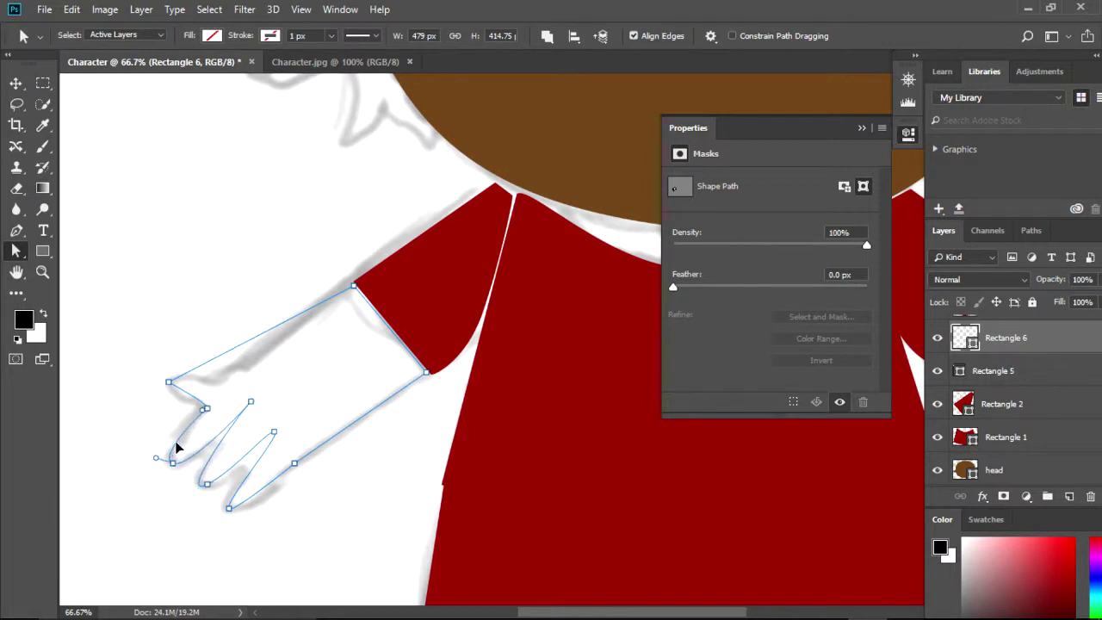
left_click_drag(185, 398, 213, 370)
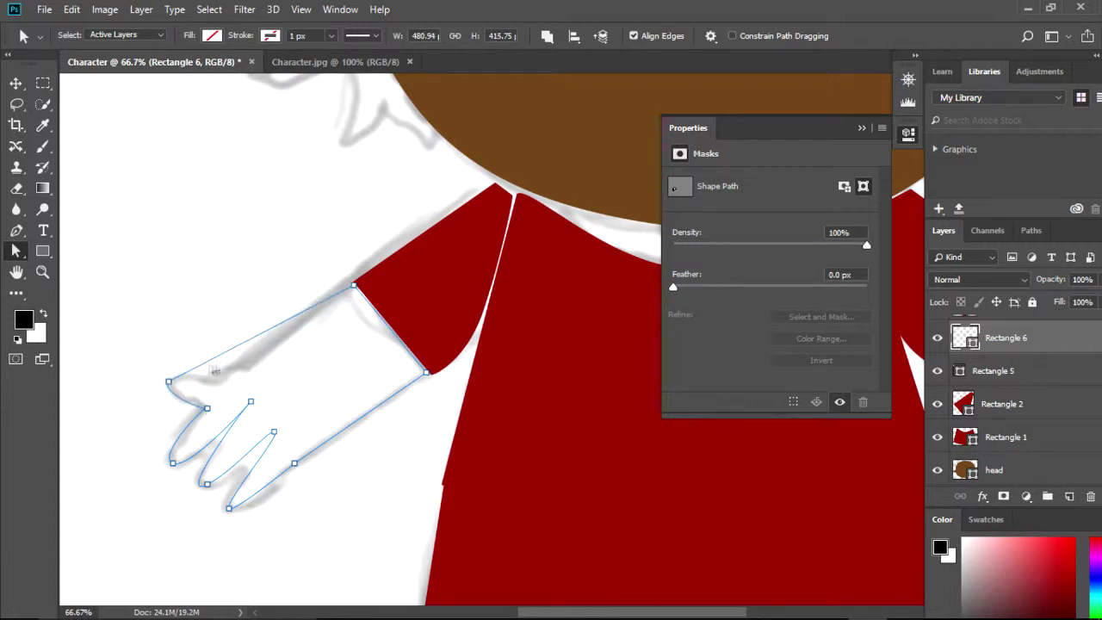
Add an anchor point on the left forearm's upper edge, move it onto the sketched wrist and bend the adjoining curves
left_click(16, 230)
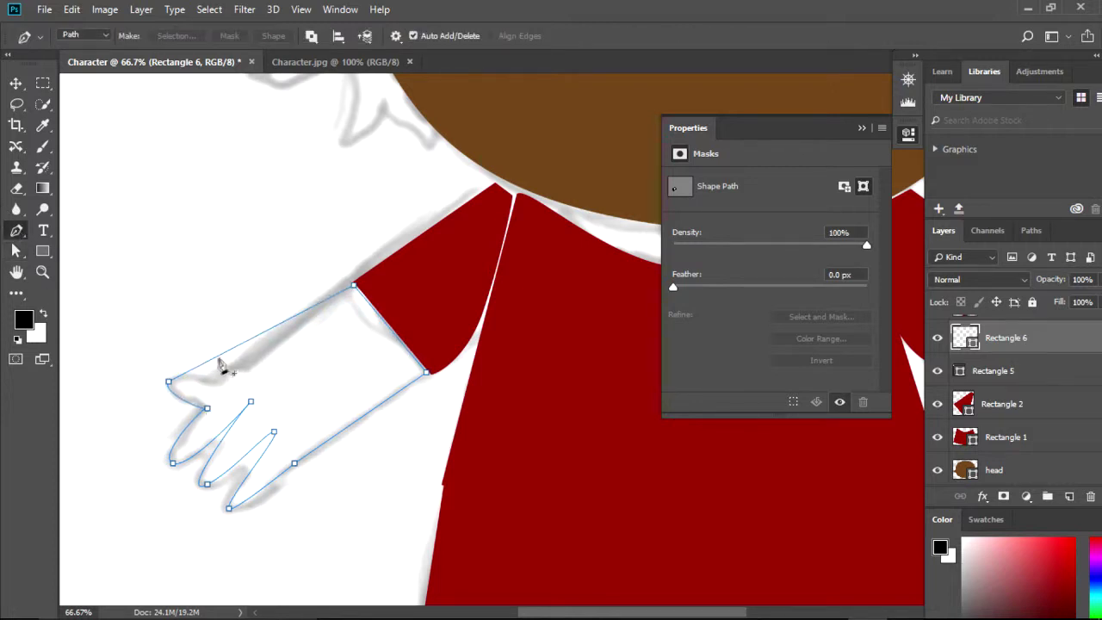
left_click(214, 359)
key("Escape")
key("a")
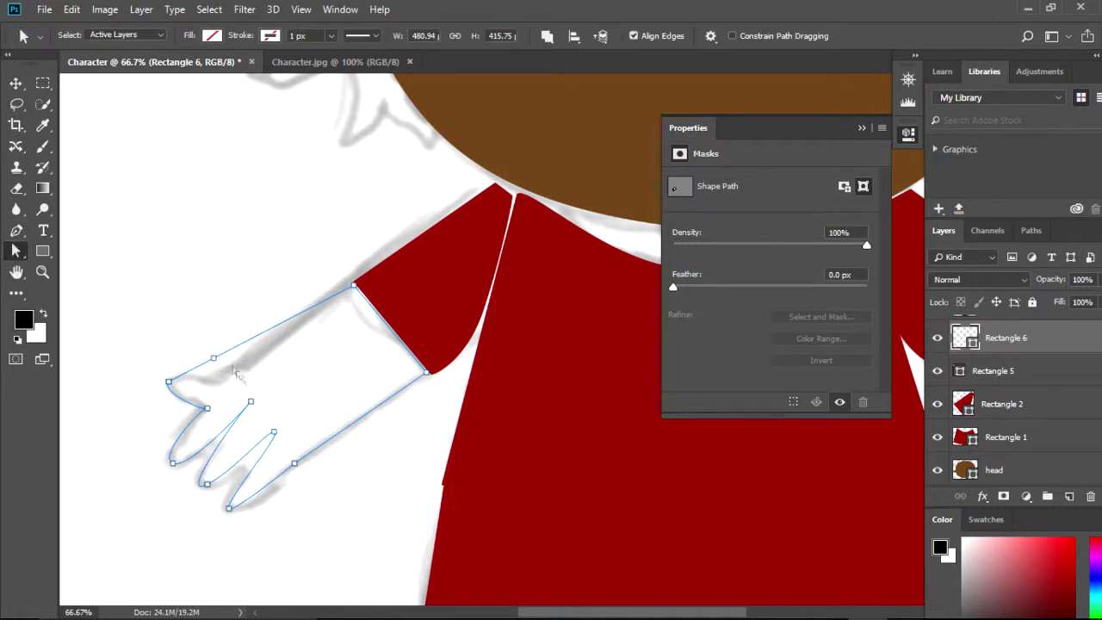
left_click_drag(215, 361, 227, 378)
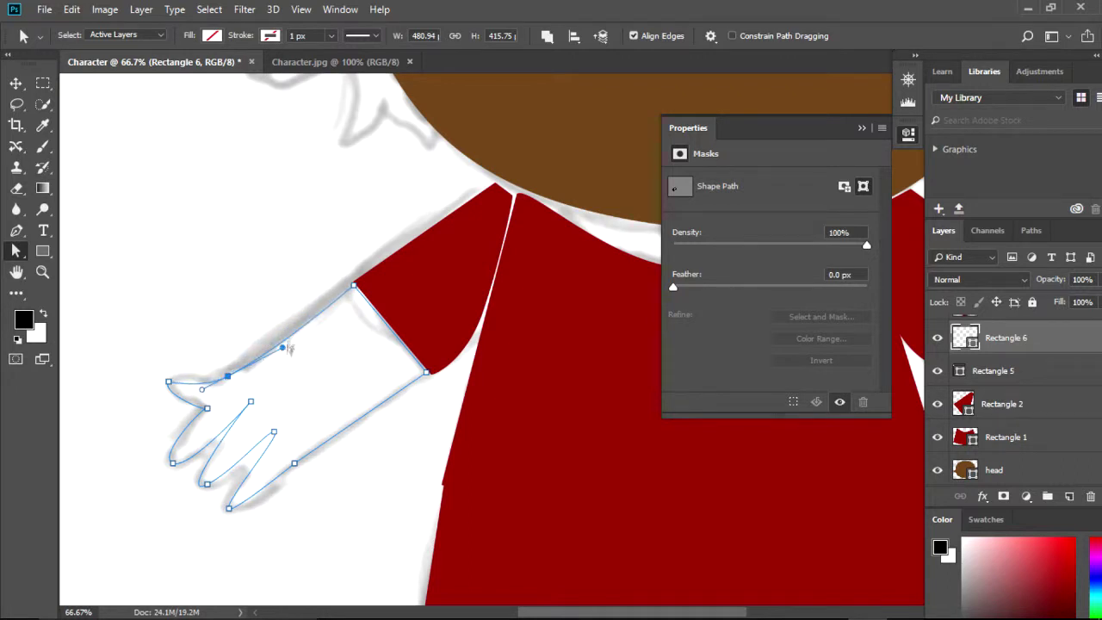
left_click_drag(302, 331, 301, 319)
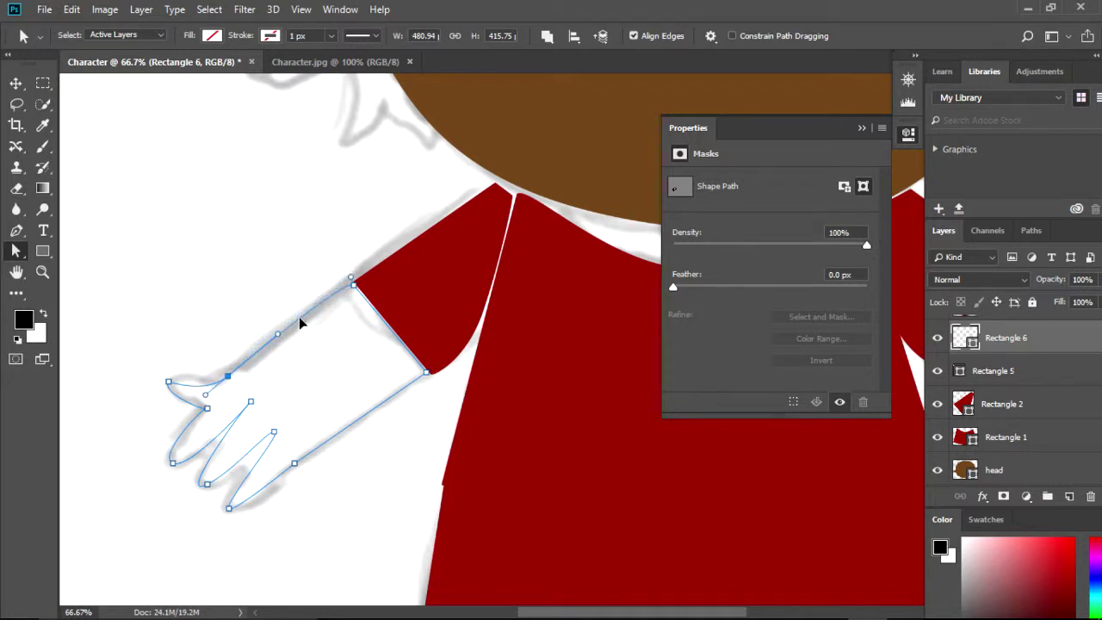
Refine the curves of the left thumb, wrist and upper forearm edge to follow the sketch
left_click(224, 401)
left_click(212, 389)
left_click_drag(207, 384, 185, 376)
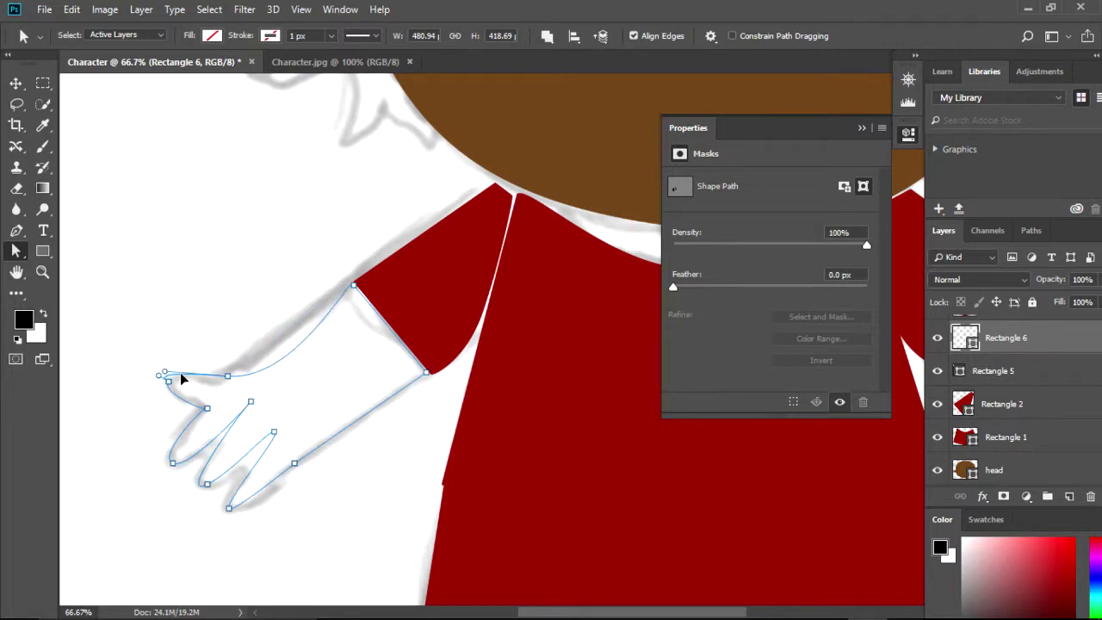
left_click(290, 357)
left_click_drag(290, 357, 271, 341)
left_click(227, 376)
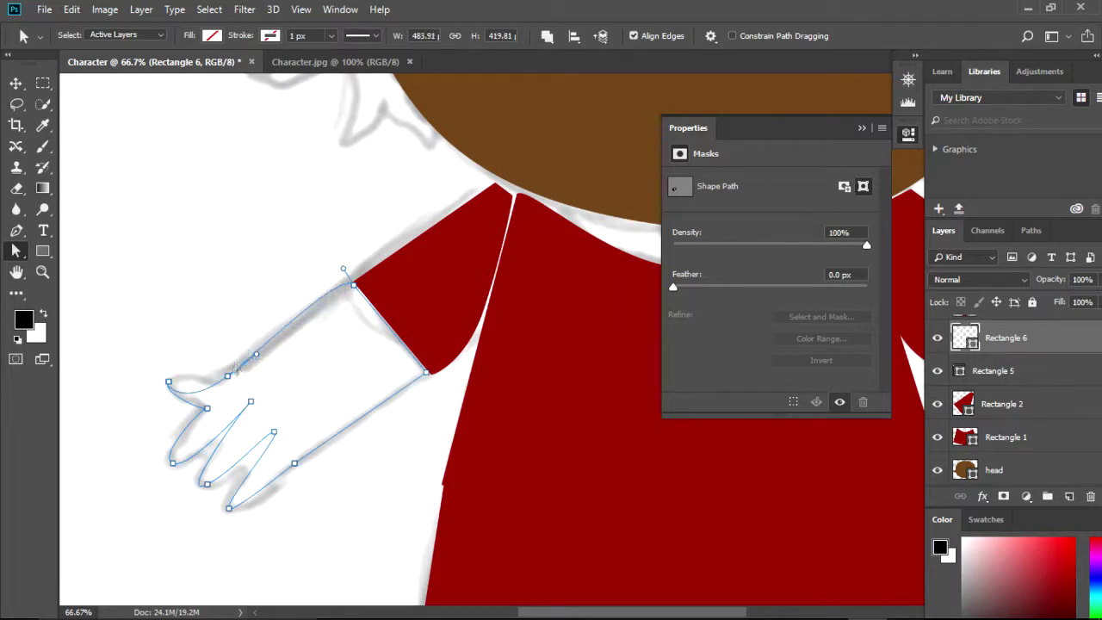
left_click_drag(226, 376, 199, 373)
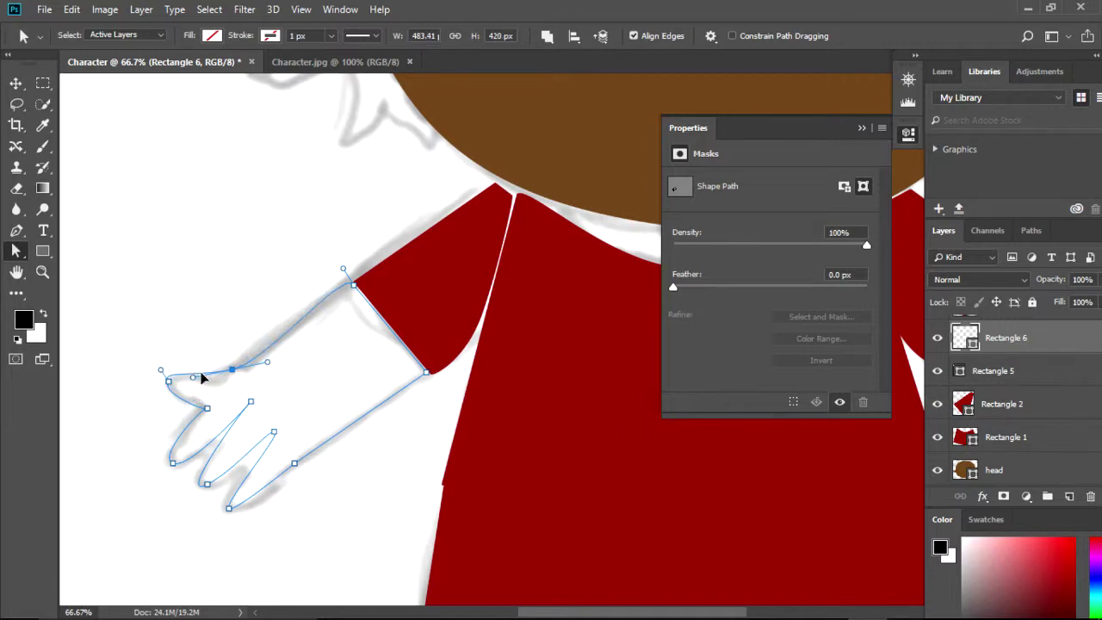
left_click(269, 342)
left_click(290, 346)
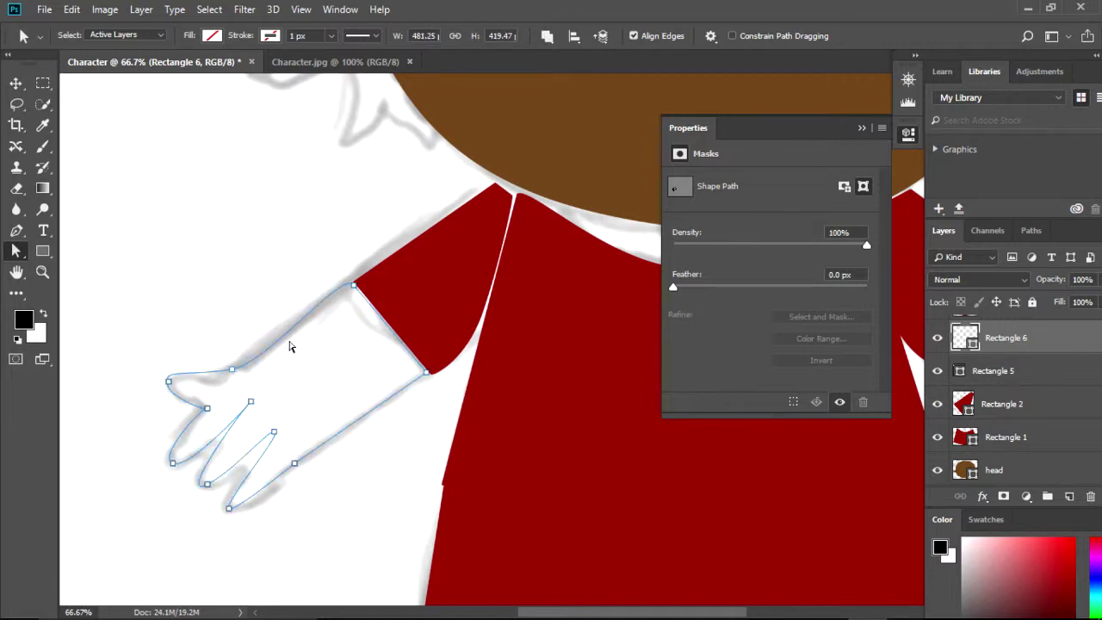
left_click_drag(278, 338, 276, 335)
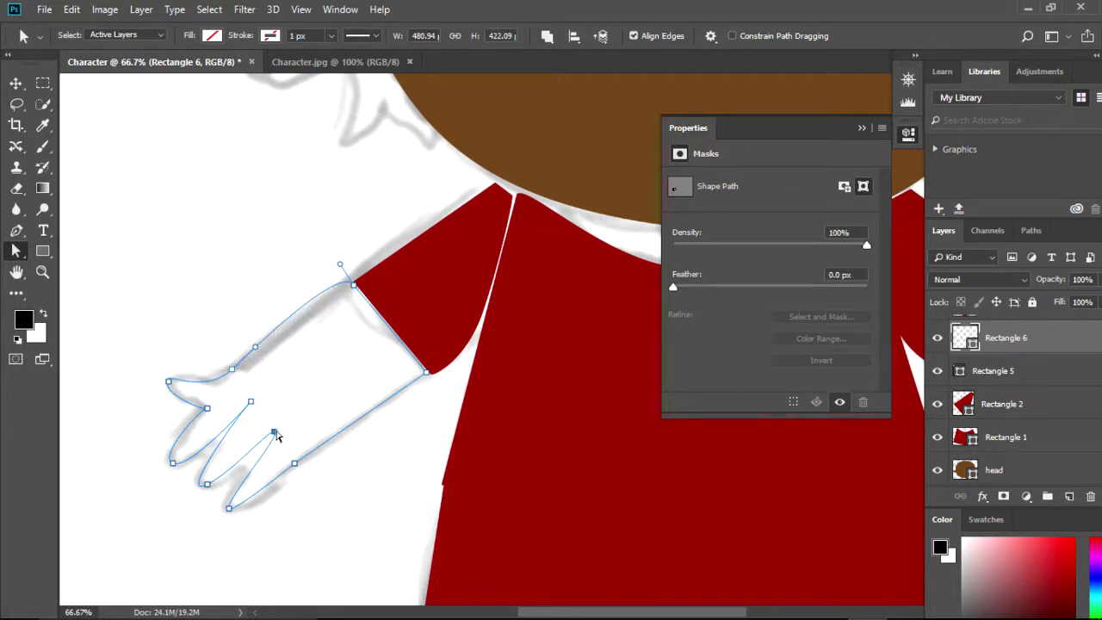
Move the two inner finger points down to the sketched gaps between the left fingers and fill the arm with the head's brown
left_click_drag(273, 437, 246, 462)
left_click_drag(250, 401, 218, 444)
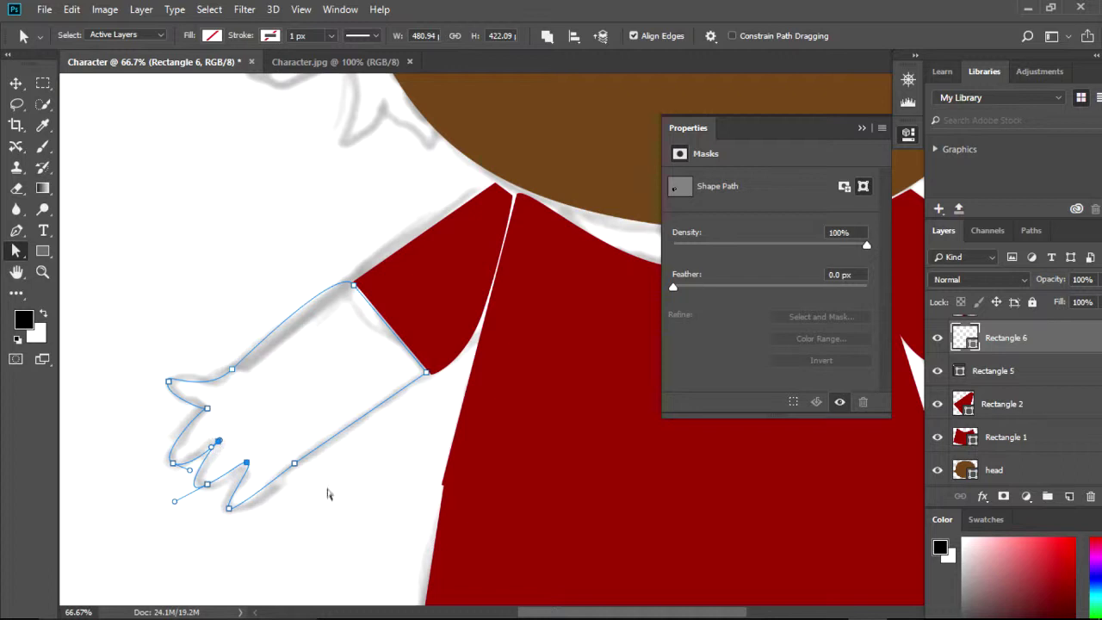
left_click(211, 37)
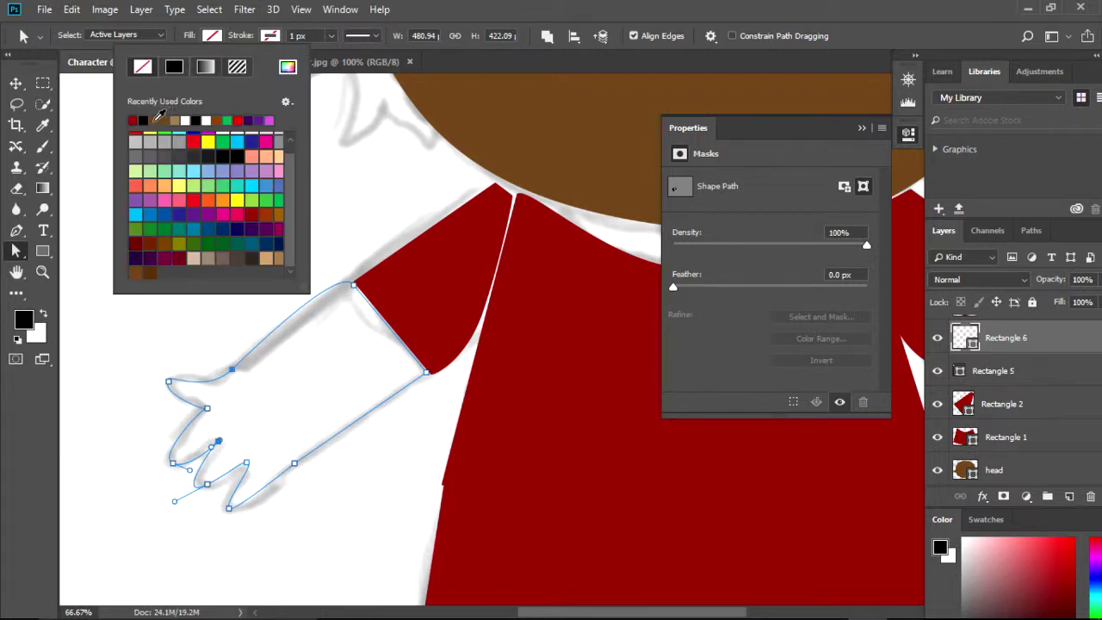
left_click(158, 119)
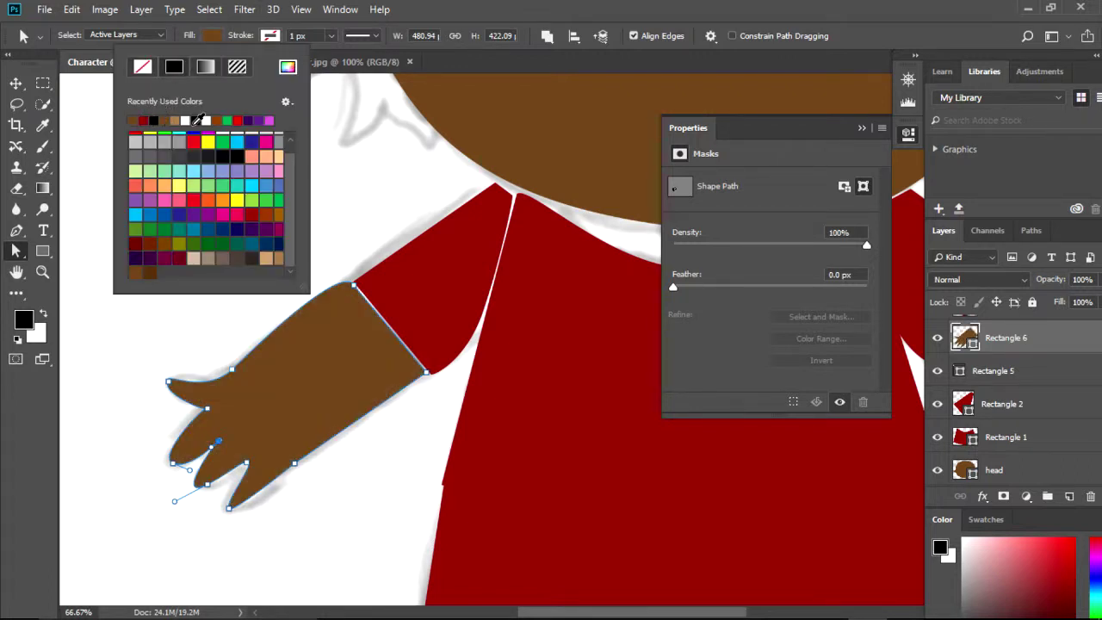
key("Return")
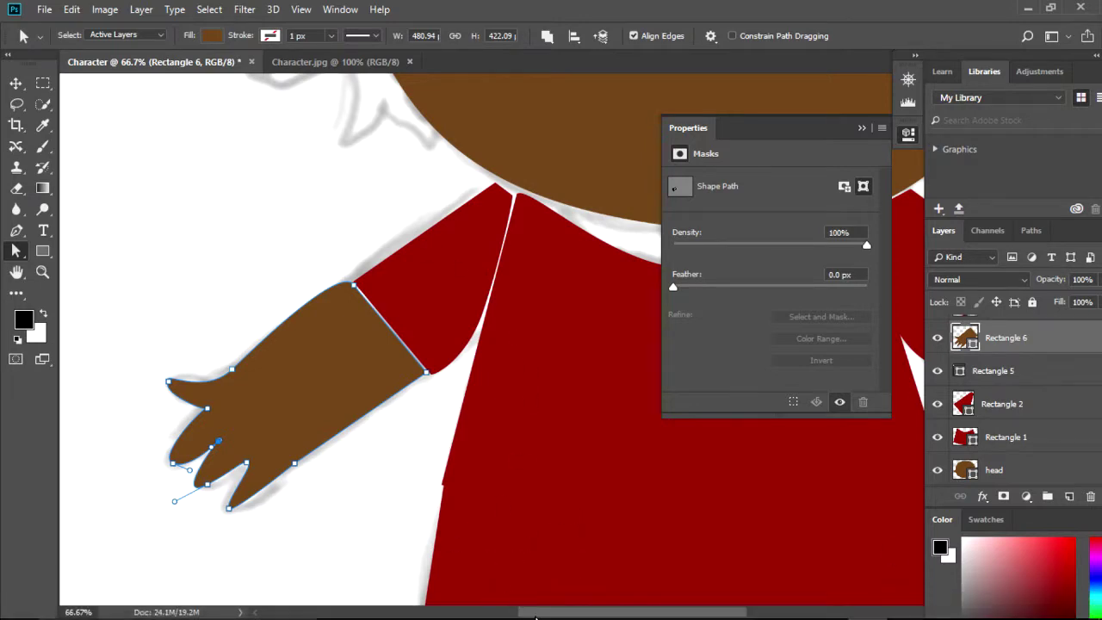
Draw a brown rectangle about 104 by 182 px over the sketched right forearm
left_click_drag(539, 613, 697, 611)
key("u")
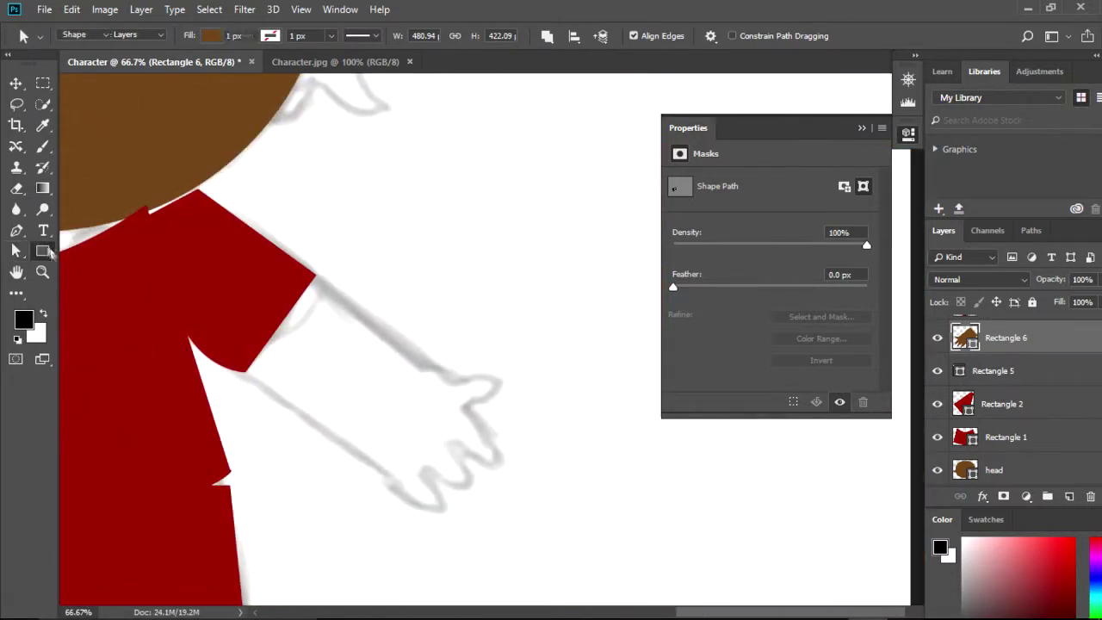
left_click_drag(333, 334, 389, 430)
Convert the right forearm rectangle to a regular path and fit its four corners to the sleeve cuff and the sketched wrist
key("a")
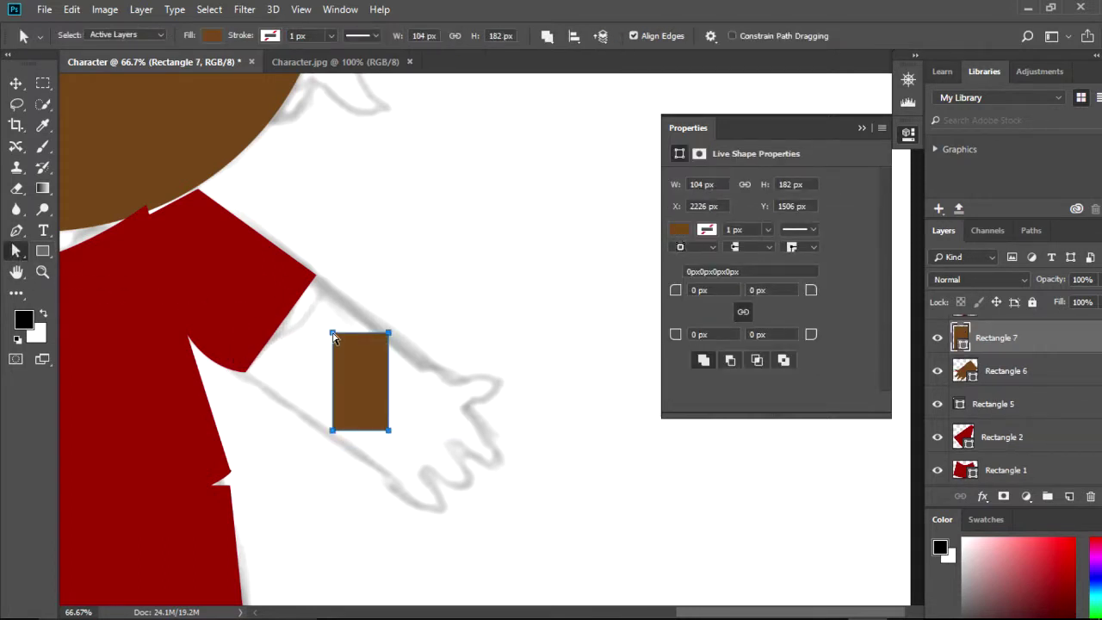
left_click_drag(333, 335, 318, 275)
left_click(502, 246)
left_click_drag(333, 431, 244, 375)
left_click_drag(388, 429, 395, 480)
left_click_drag(387, 335, 447, 381)
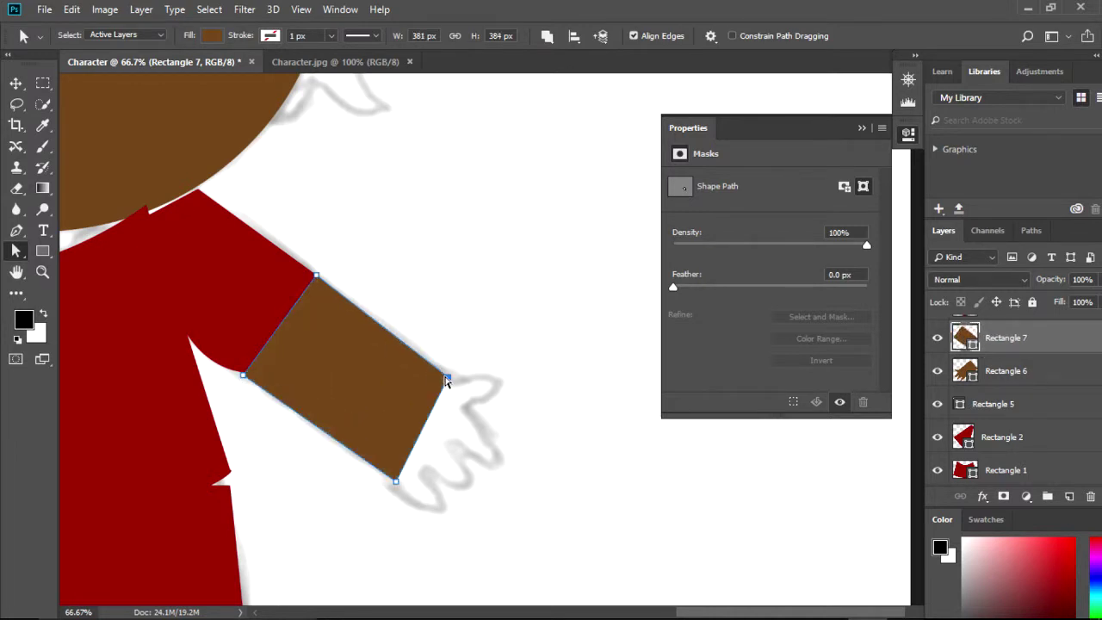
Add a series of anchor points along the right forearm's wrist edge
left_click(16, 230)
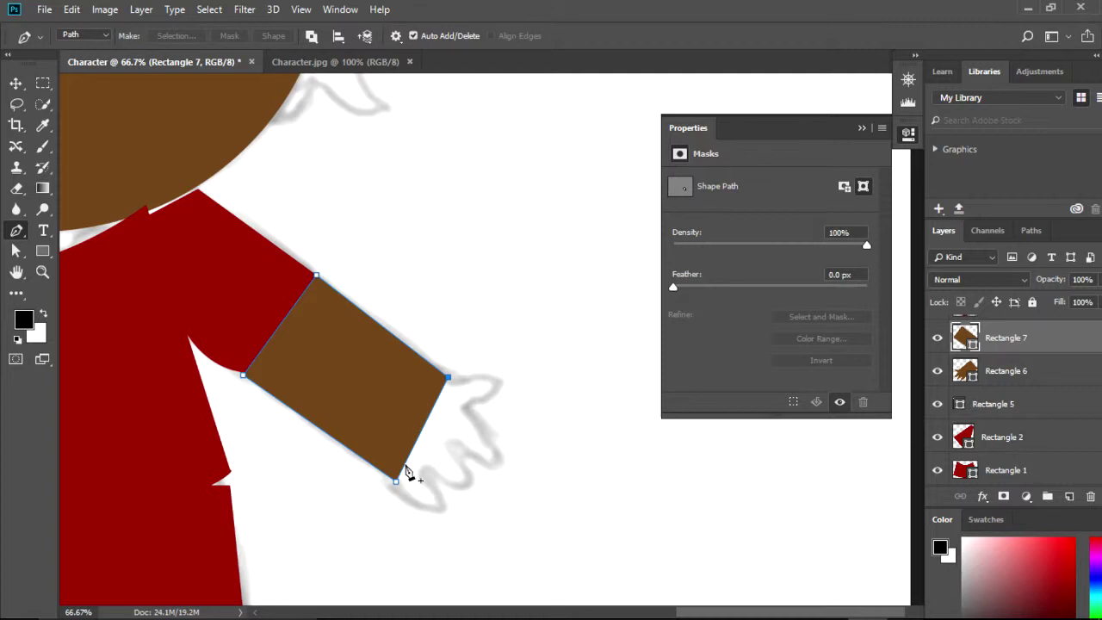
left_click(423, 430)
left_click(441, 391)
Pull the right forearm's lower corner and a lower wrist point out to the sketched tips of the two lowest fingers
left_click(16, 251)
left_click(448, 377)
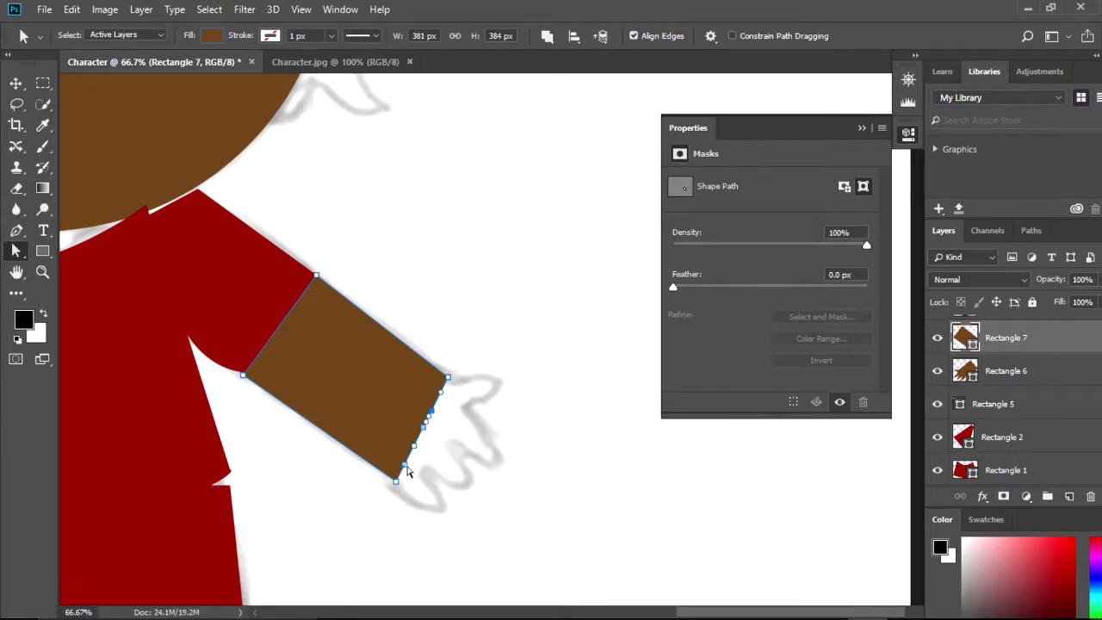
left_click_drag(396, 480, 441, 511)
left_click_drag(414, 445, 463, 482)
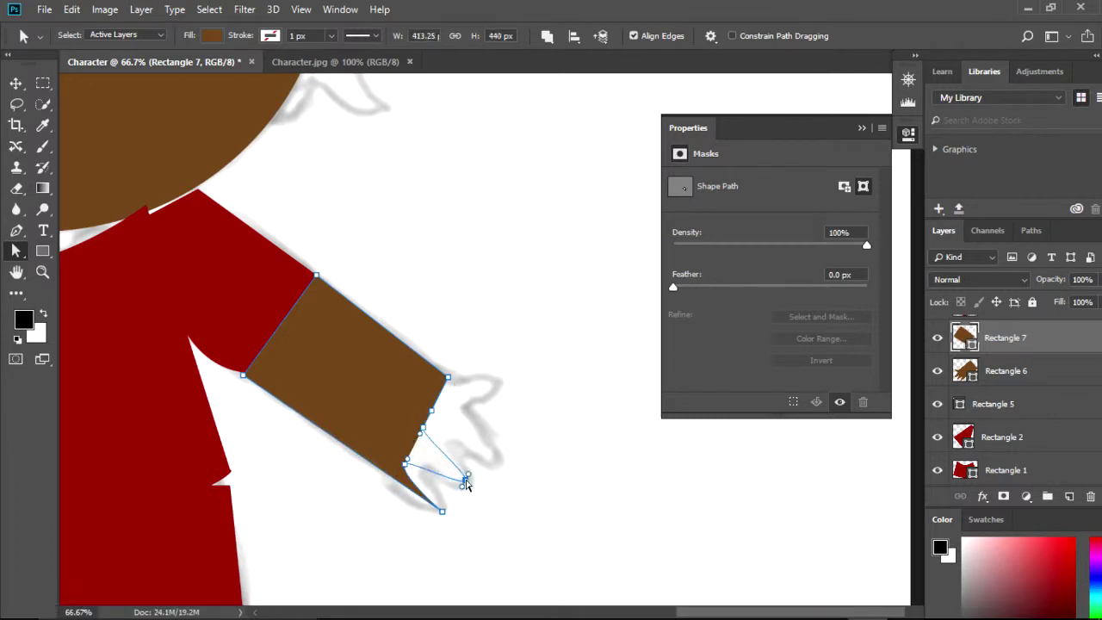
mouse_move(433, 414)
left_mouse_down()
mouse_move(485, 455)
mouse_move(436, 407)
left_mouse_up()
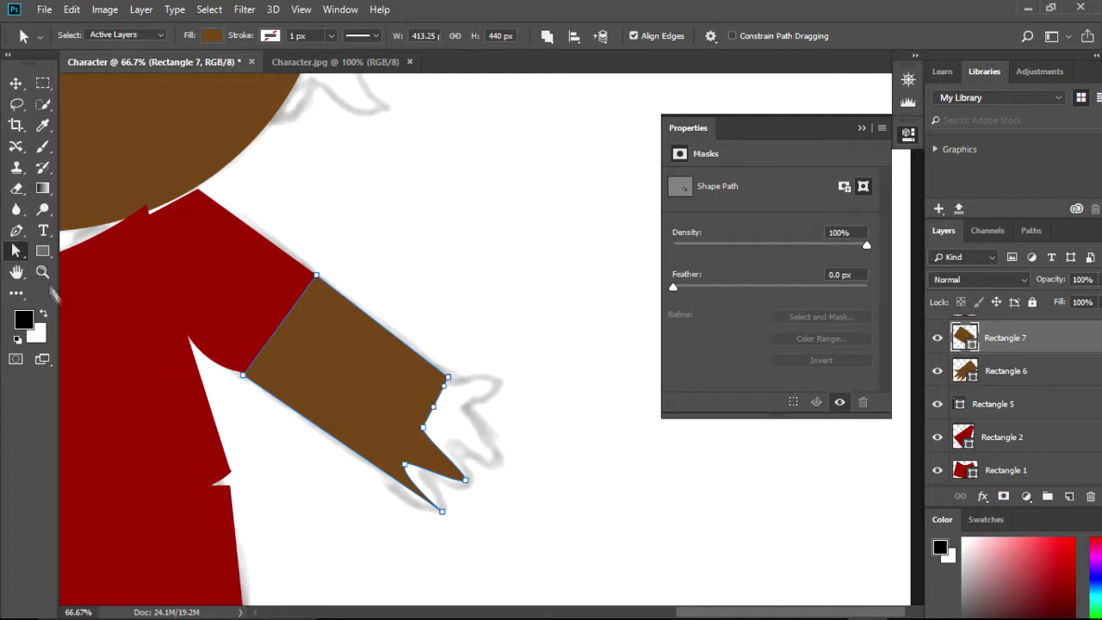
Add another wrist anchor point and pull the upper wrist points out to form the right hand's upper finger and thumb
left_click(17, 230)
left_click(437, 396)
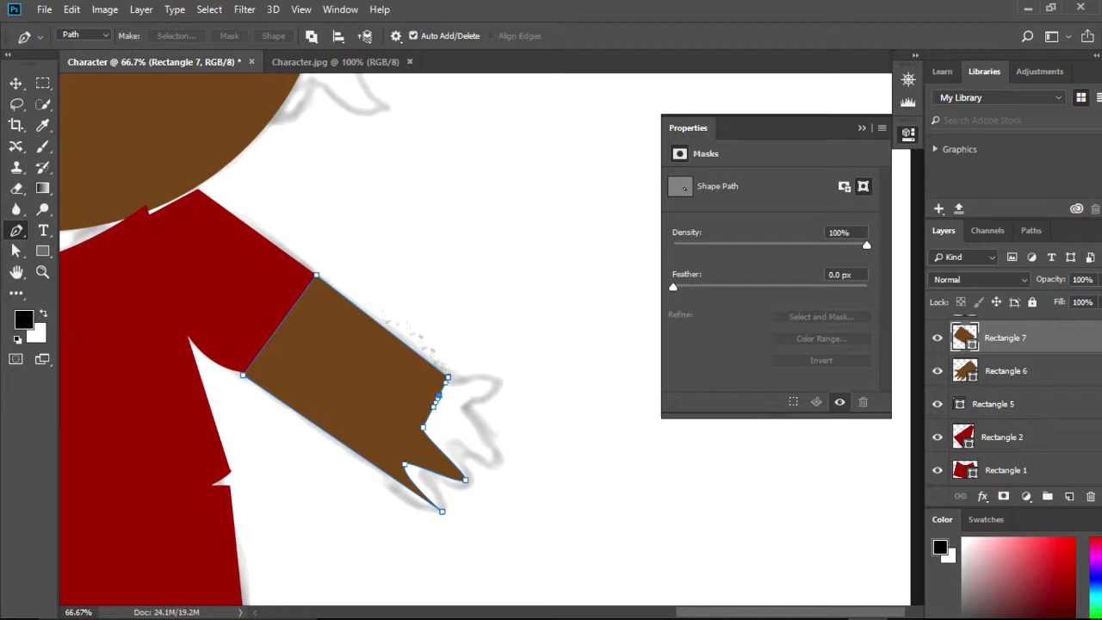
left_click(19, 252)
left_click_drag(436, 414, 502, 460)
left_click_drag(441, 398, 579, 386)
left_click_drag(441, 396, 471, 405)
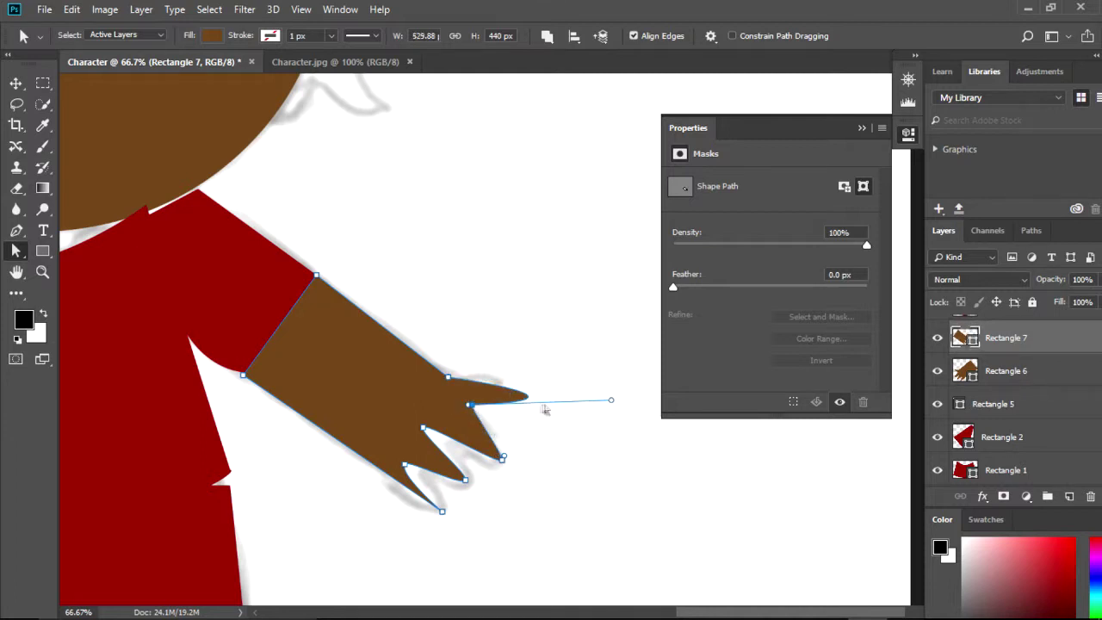
Adjust the direction handles of the right thumb so its rounded outline follows the sketch
left_click_drag(609, 403, 570, 400)
left_click_drag(496, 394, 499, 382)
mouse_move(505, 438)
left_mouse_down()
mouse_move(490, 445)
mouse_move(497, 450)
left_mouse_up()
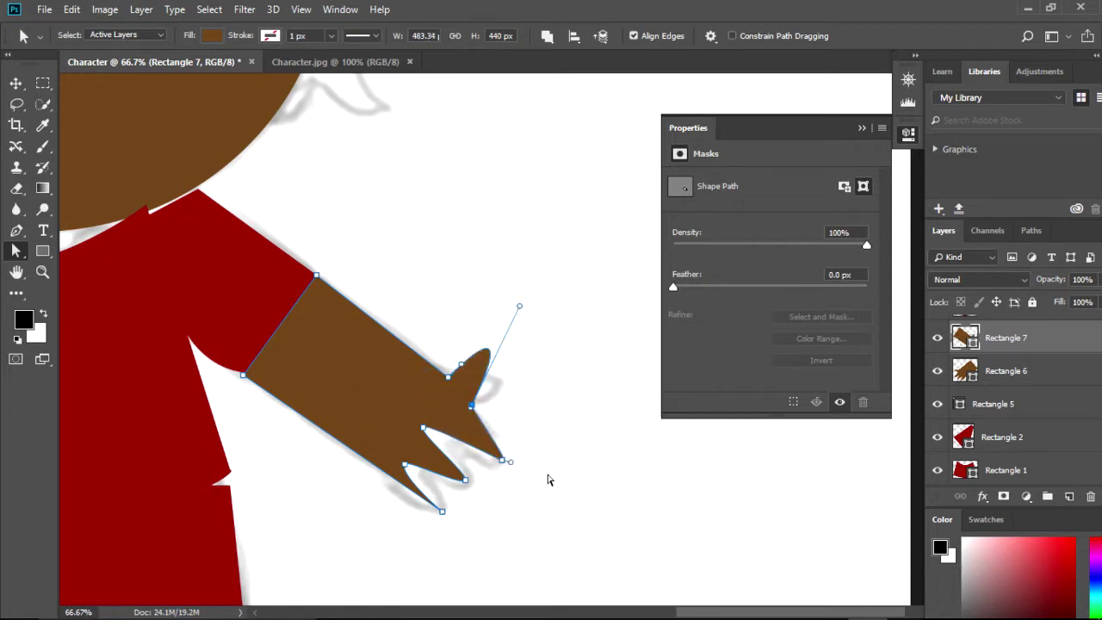
left_click_drag(520, 307, 551, 373)
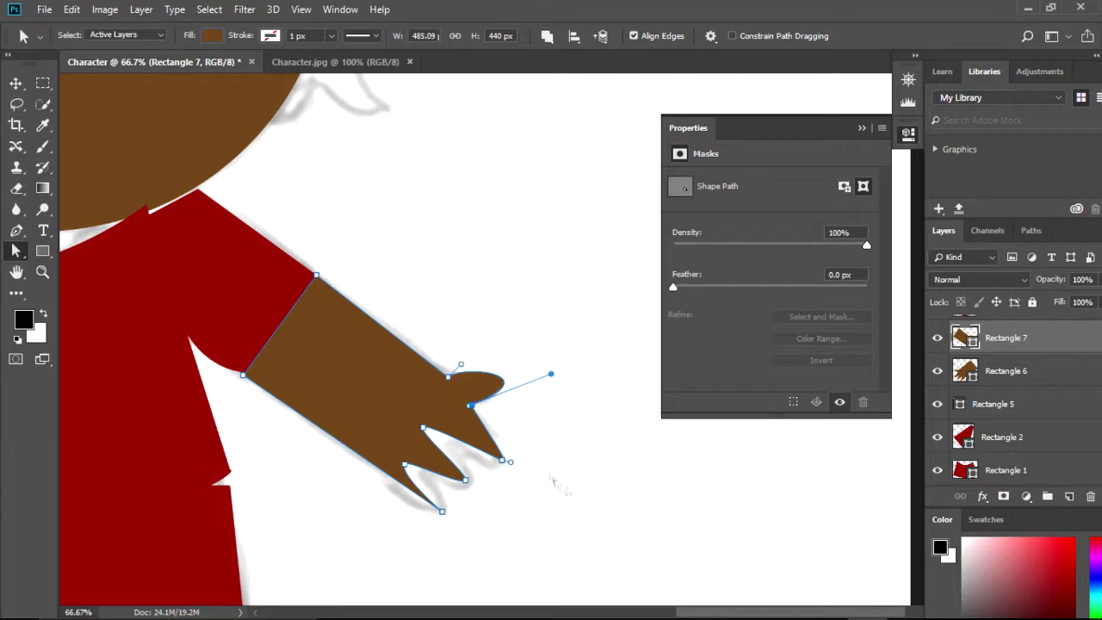
Move the gap between the right hand's upper fingers outward and round the fingertips to match the sketch
left_click(422, 425)
left_click_drag(422, 428, 455, 451)
left_click(485, 461)
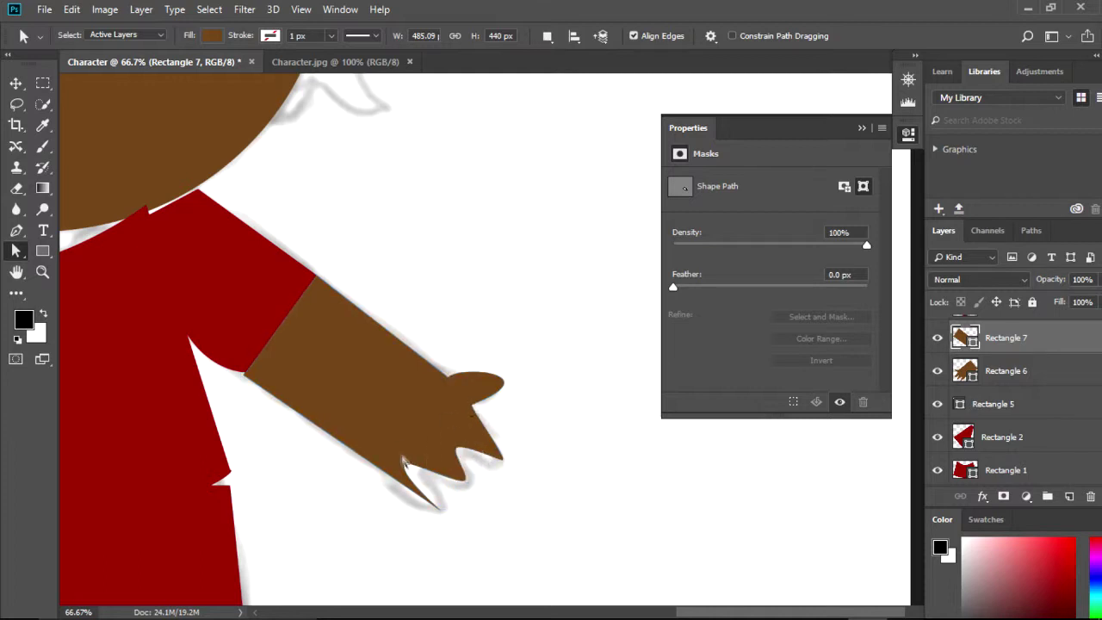
left_click(349, 432)
left_click_drag(483, 455, 413, 501)
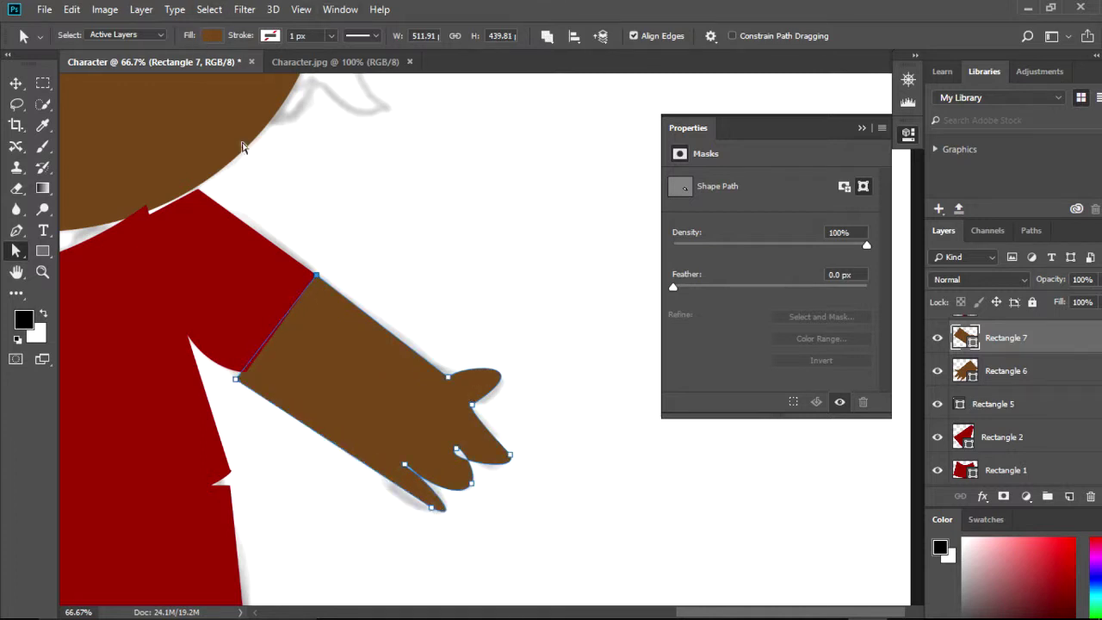
Draw an ellipse about 1395 by 388 px across the top of the head for the hair
left_click(42, 271)
left_click(376, 236)
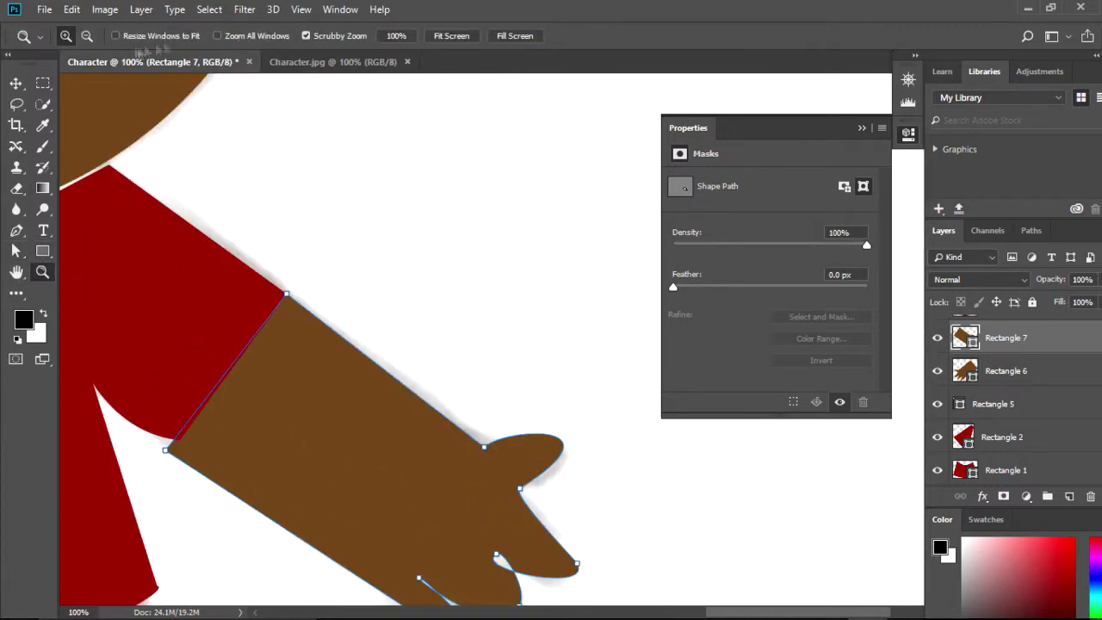
left_click(312, 180, "alt")
left_click(323, 180, "alt")
left_click(337, 179, "alt")
left_click(353, 178, "alt")
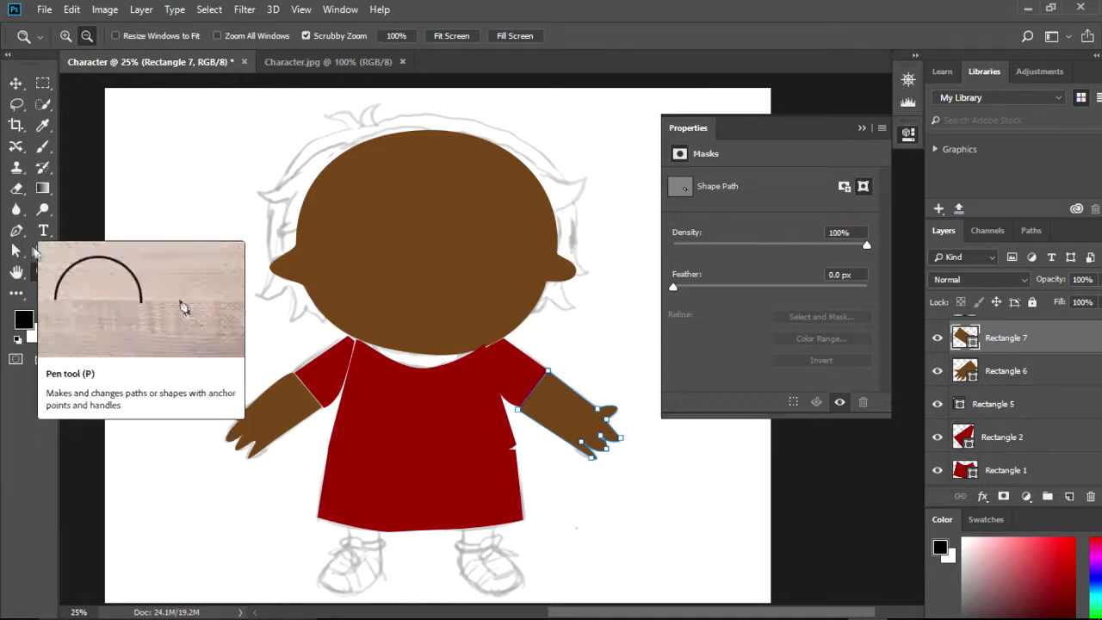
left_click(44, 251)
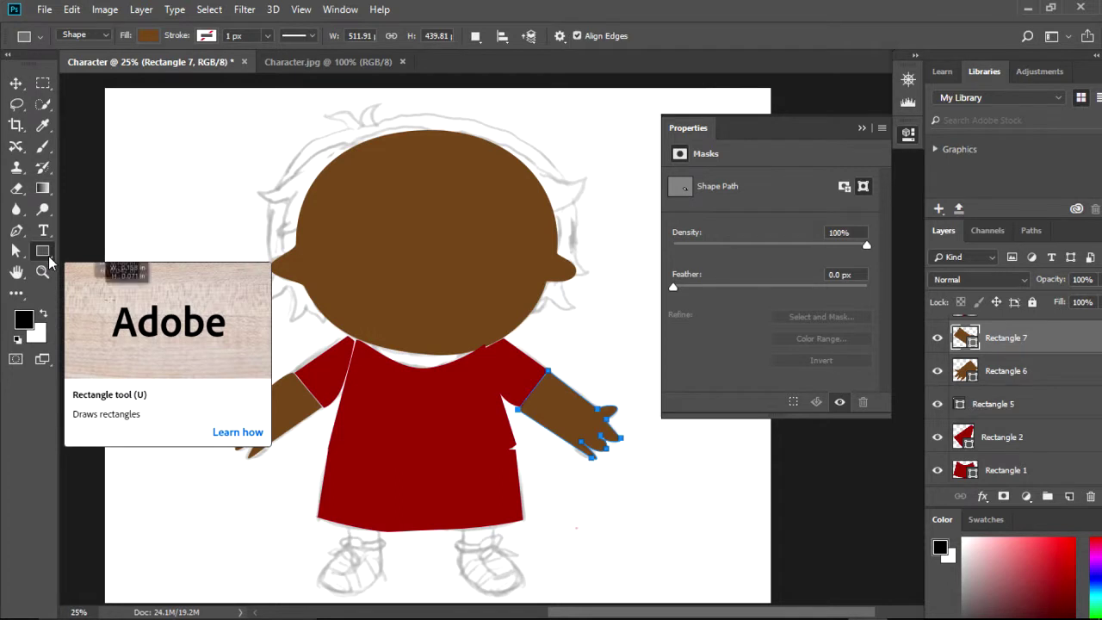
left_click(43, 251)
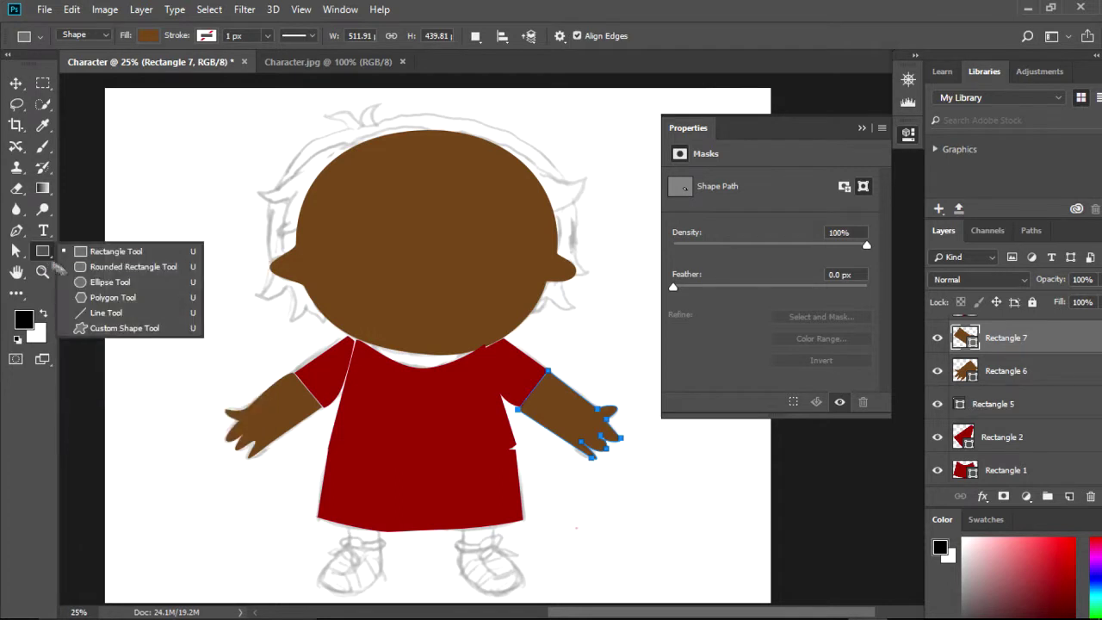
left_click(112, 282)
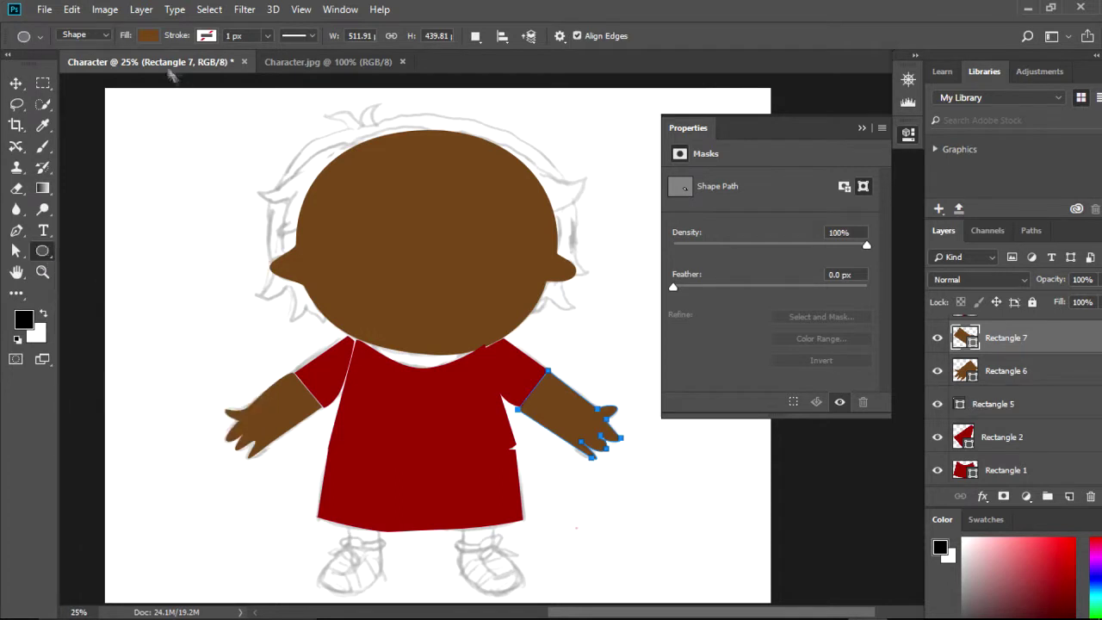
left_click(149, 35)
left_click(149, 37)
left_click_drag(298, 151, 580, 226)
Fill the hair ellipse with black and shift it slightly left over the sketched hair
left_click(148, 37)
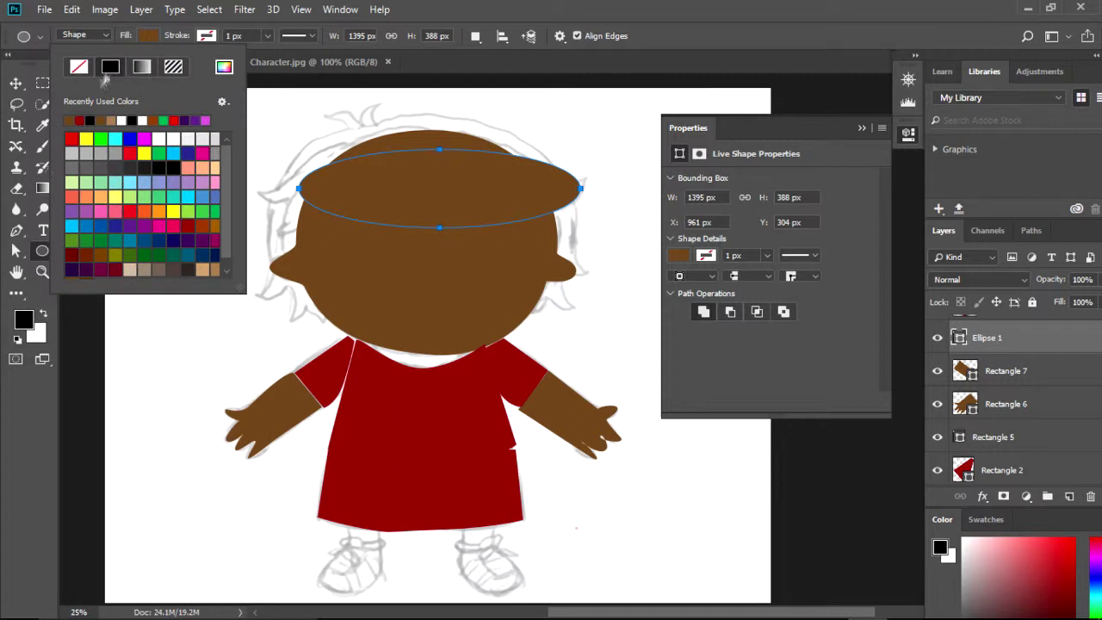
left_click(89, 119)
left_click(149, 38)
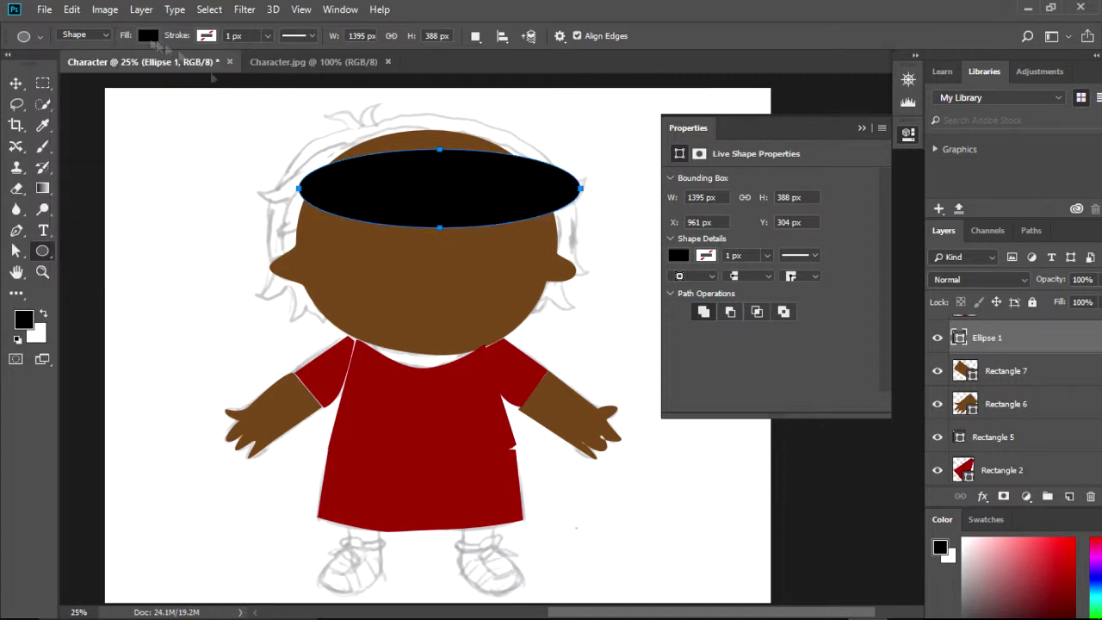
left_click(16, 251)
left_click_drag(299, 188, 278, 187)
left_click_drag(560, 188, 569, 190)
Add an anchor point on each side of the hair's upper edge and raise that edge to the sketched crown
left_click(15, 230)
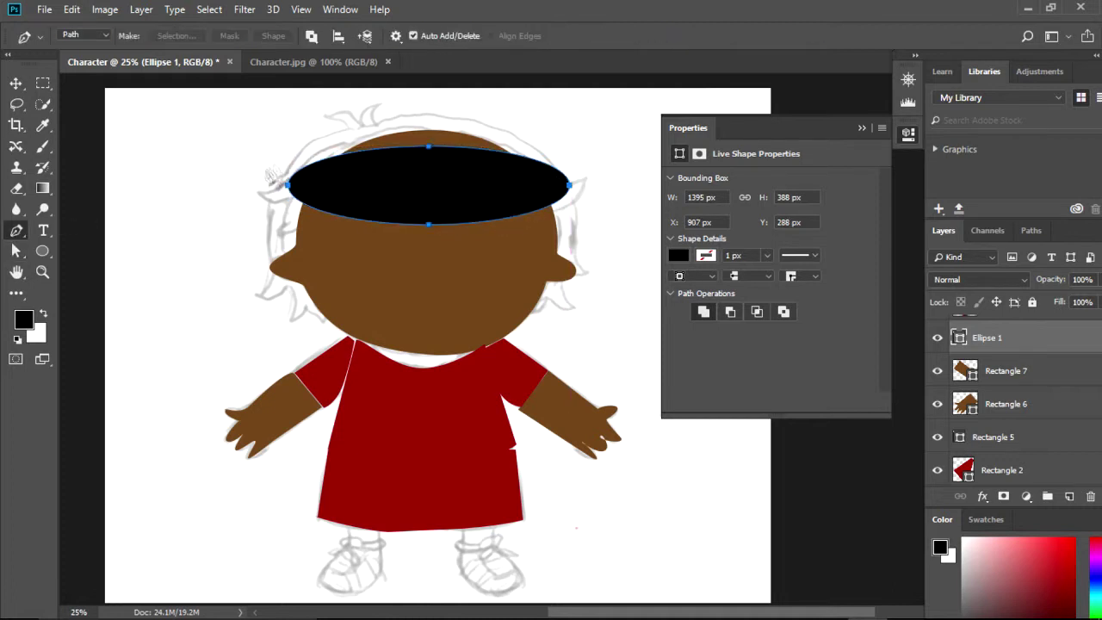
left_click(349, 153)
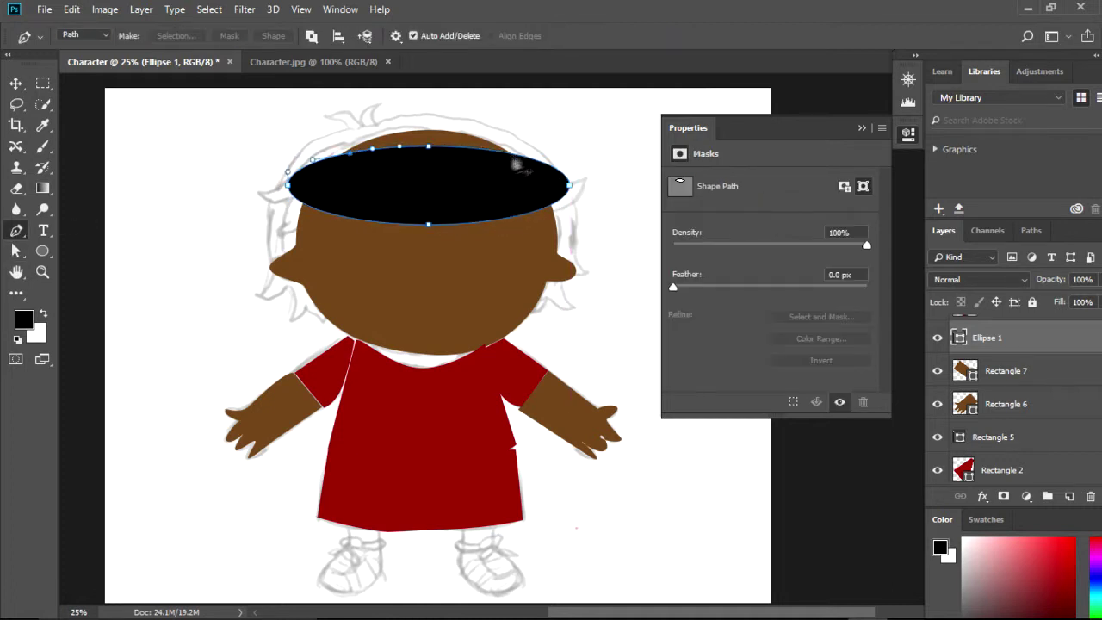
left_click(510, 153)
left_click(17, 252)
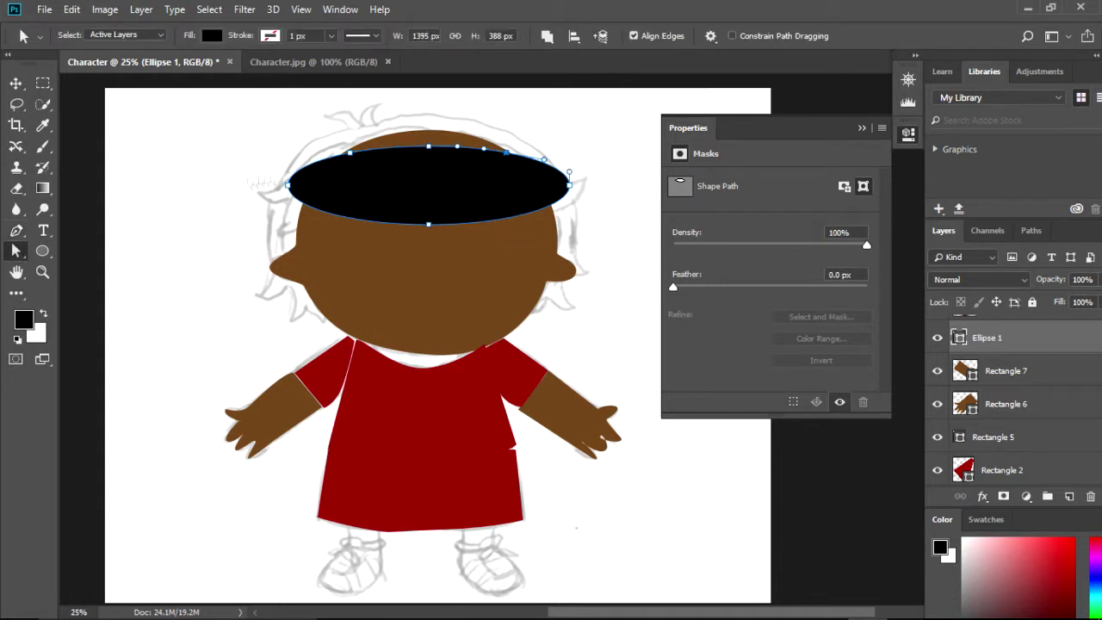
left_click_drag(353, 161, 352, 131)
left_click_drag(427, 151, 436, 114)
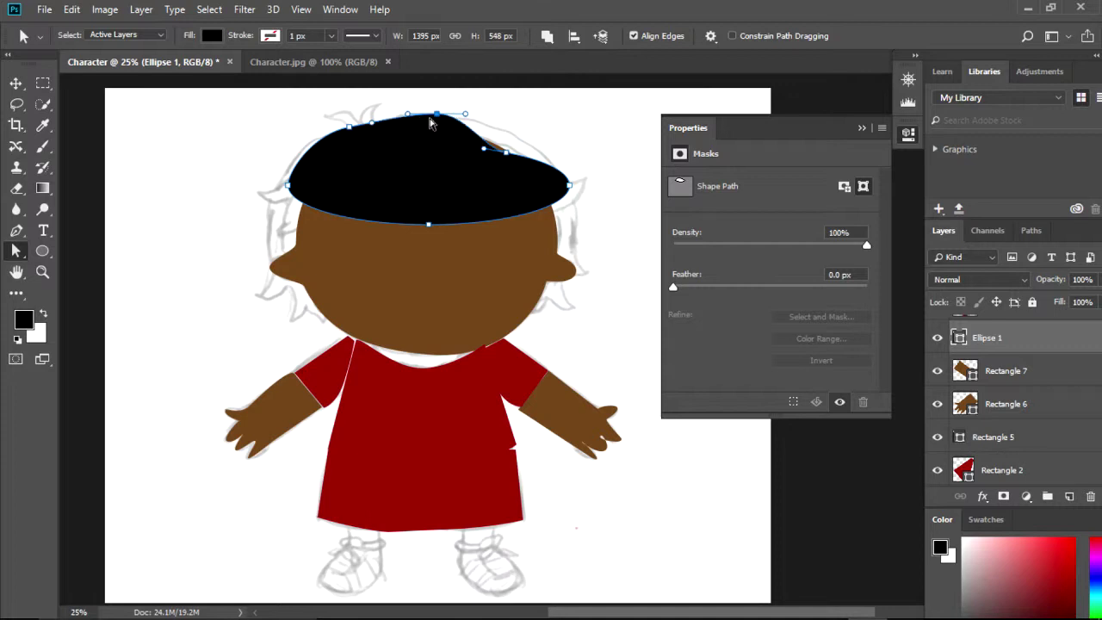
left_click_drag(505, 153, 546, 147)
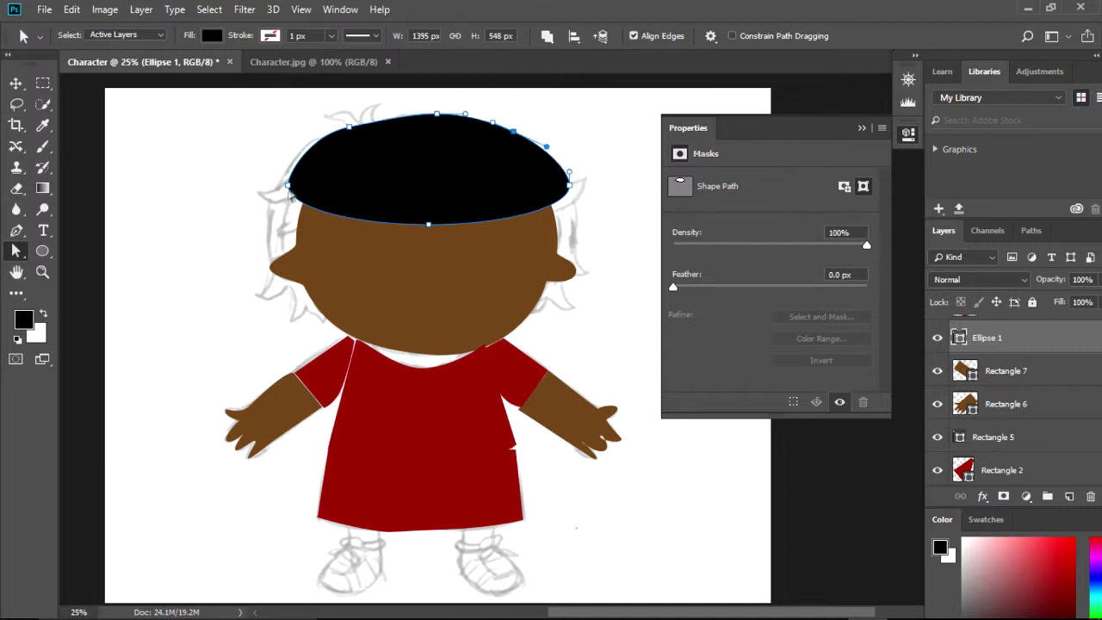
Extend the hair's side points to the sketched side tufts and adjust the handles to reshape its lower edge
left_click_drag(290, 184, 281, 184)
left_click_drag(569, 185, 585, 182)
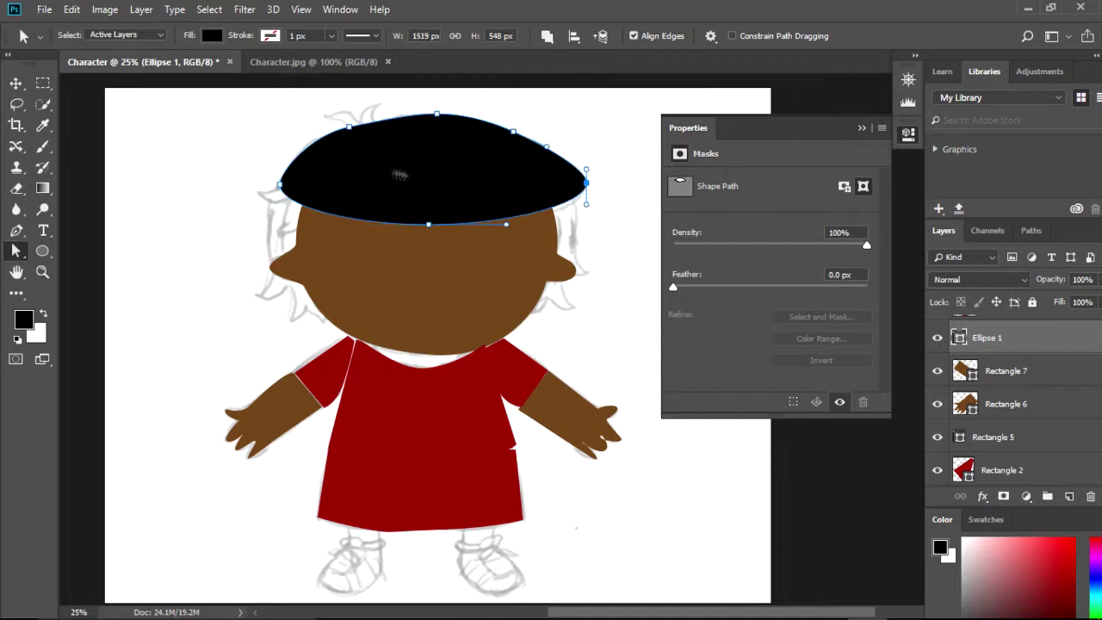
mouse_move(278, 188)
left_mouse_down()
mouse_move(266, 179)
mouse_move(259, 189)
left_mouse_up()
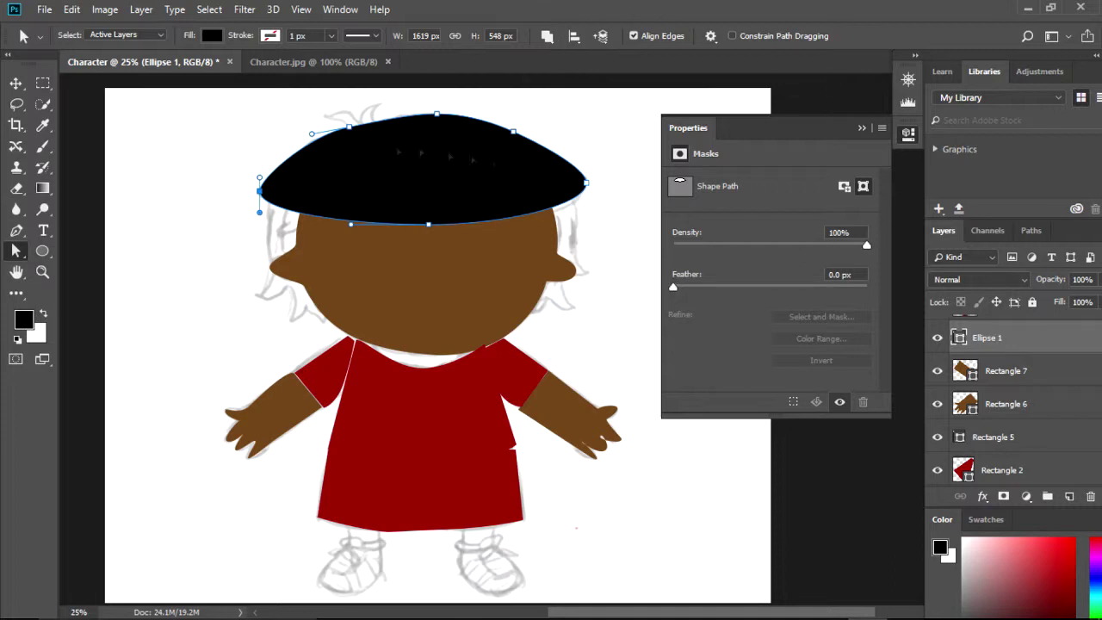
left_click_drag(259, 212, 306, 191)
left_click(585, 184)
left_click_drag(514, 225, 491, 222)
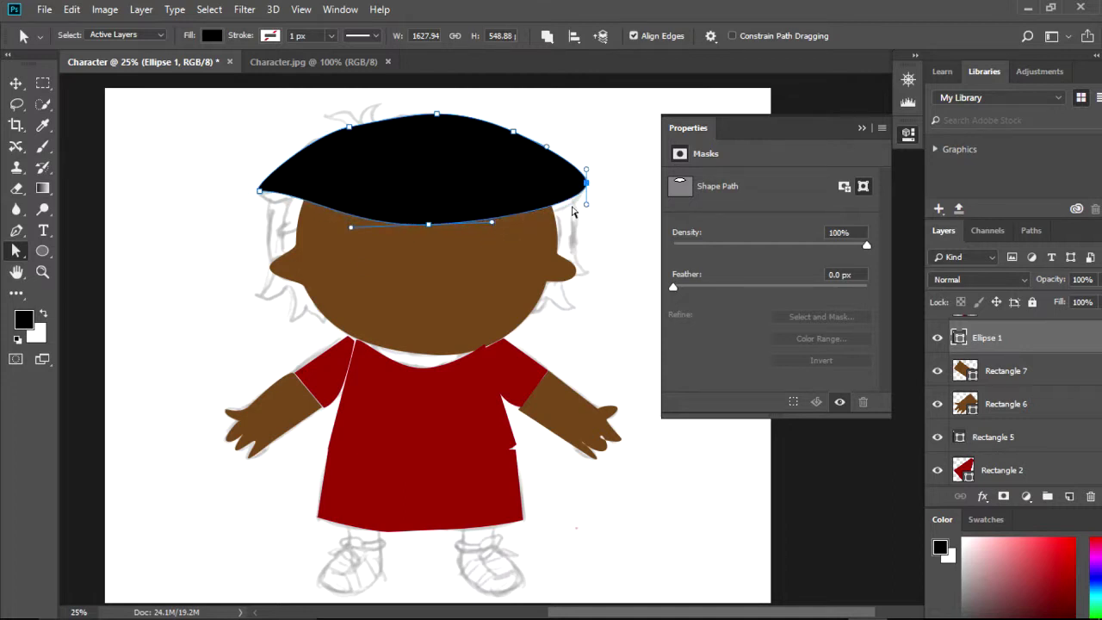
left_click_drag(586, 208, 529, 201)
Move the hair's side points down to the ears, arch the hairline upward and raise the upper corners and crown
left_click_drag(587, 183, 556, 256)
left_click_drag(259, 195, 297, 247)
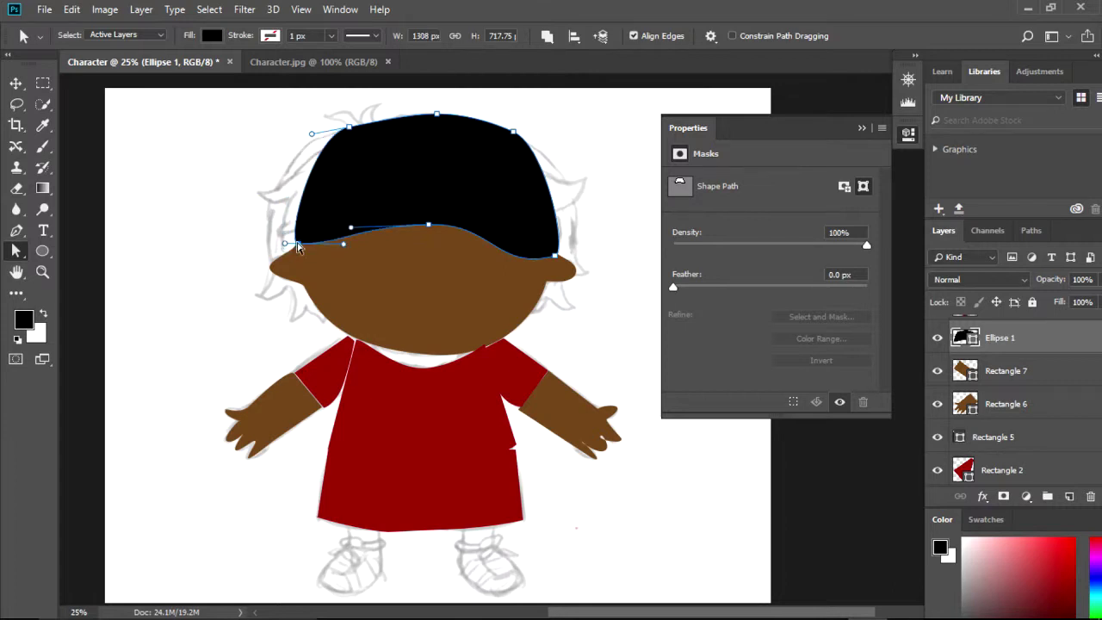
left_click_drag(426, 228, 433, 200)
left_click_drag(353, 132, 339, 117)
left_click_drag(514, 134, 538, 125)
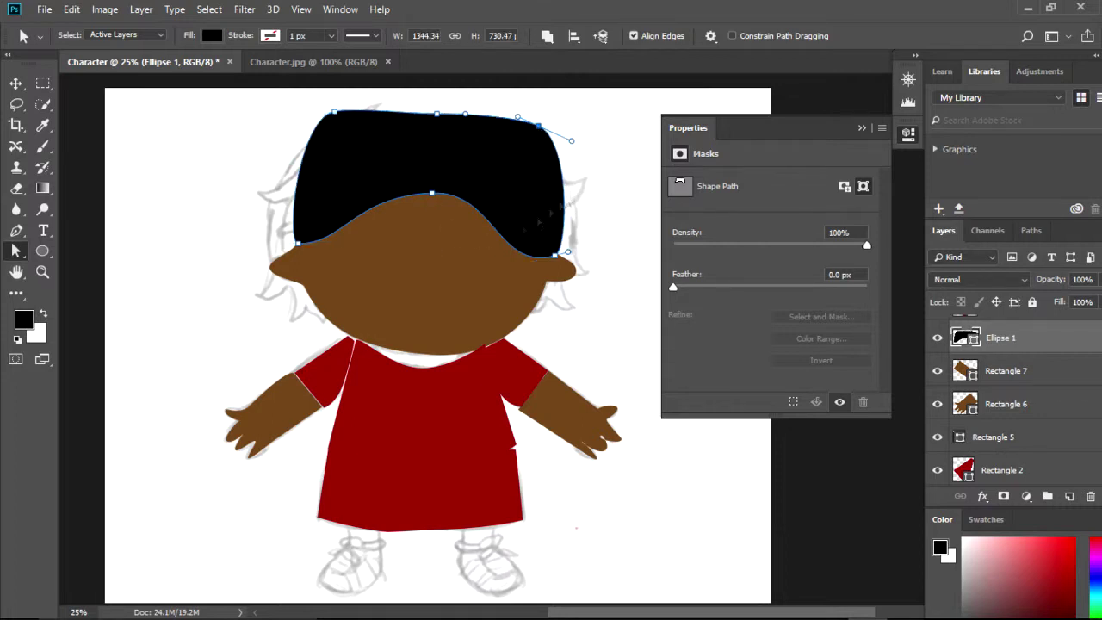
left_click_drag(439, 119, 434, 90)
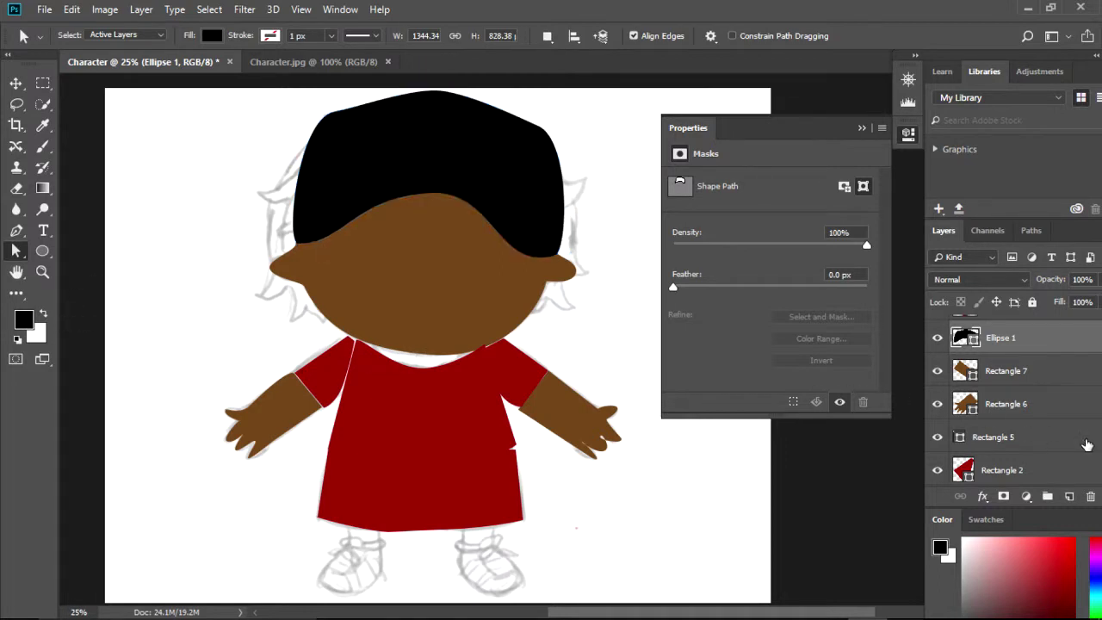
Select the head shape and extend its chin curve down to close the gap at the shirt's neckline
scroll(1016, 430, "down", 3)
left_click(999, 437)
left_click_drag(420, 353, 485, 356)
left_click_drag(351, 387, 360, 361)
left_click_drag(478, 365, 485, 351)
left_click(384, 344)
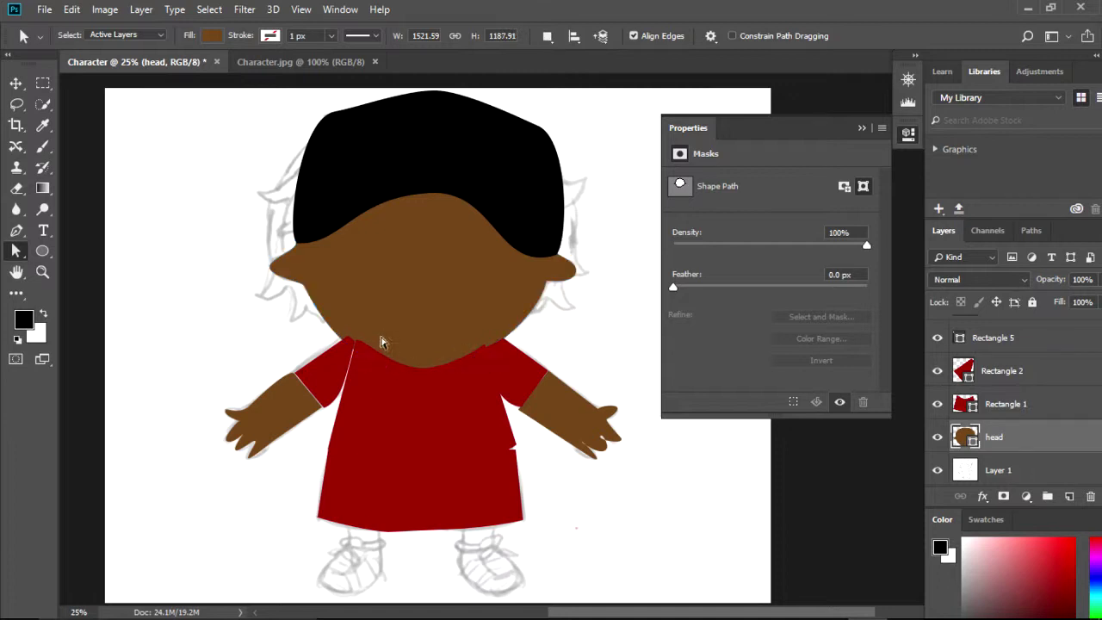
left_click(294, 289)
left_click_drag(360, 364, 485, 370)
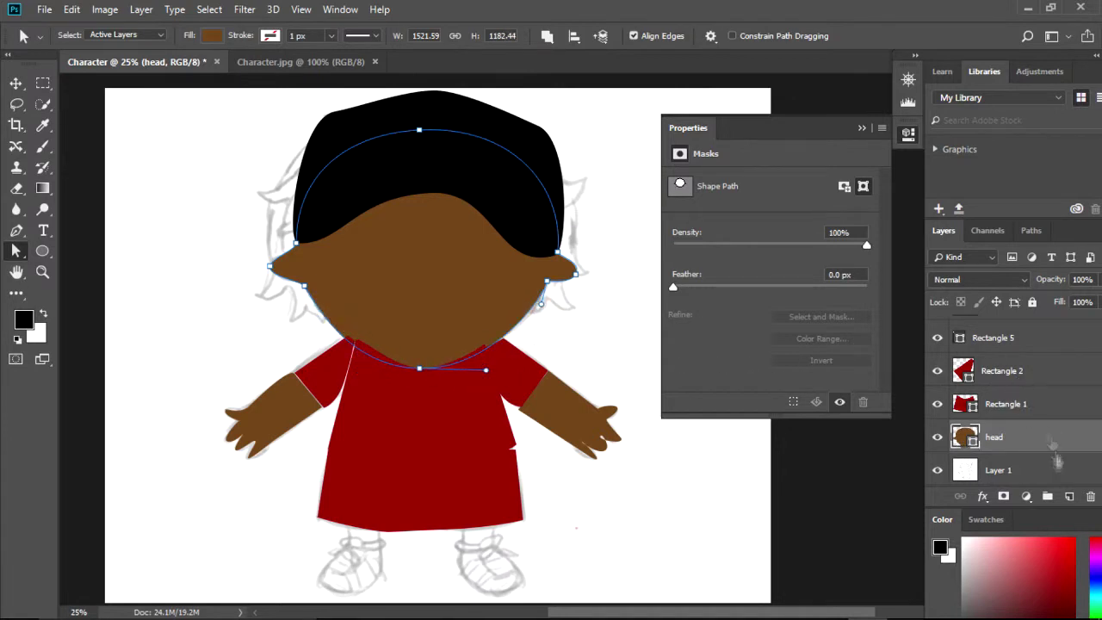
Move the head layer above the shirt body's layer and nudge the left sleeve's inner edge over the shirt
left_click_drag(1057, 463, 1055, 419)
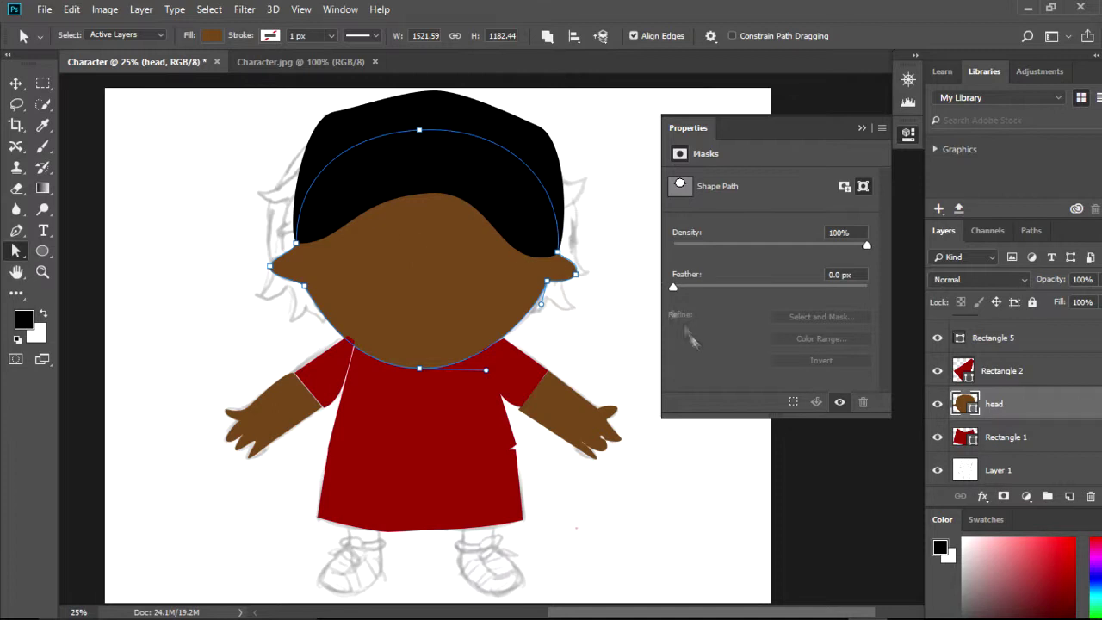
left_click(622, 321)
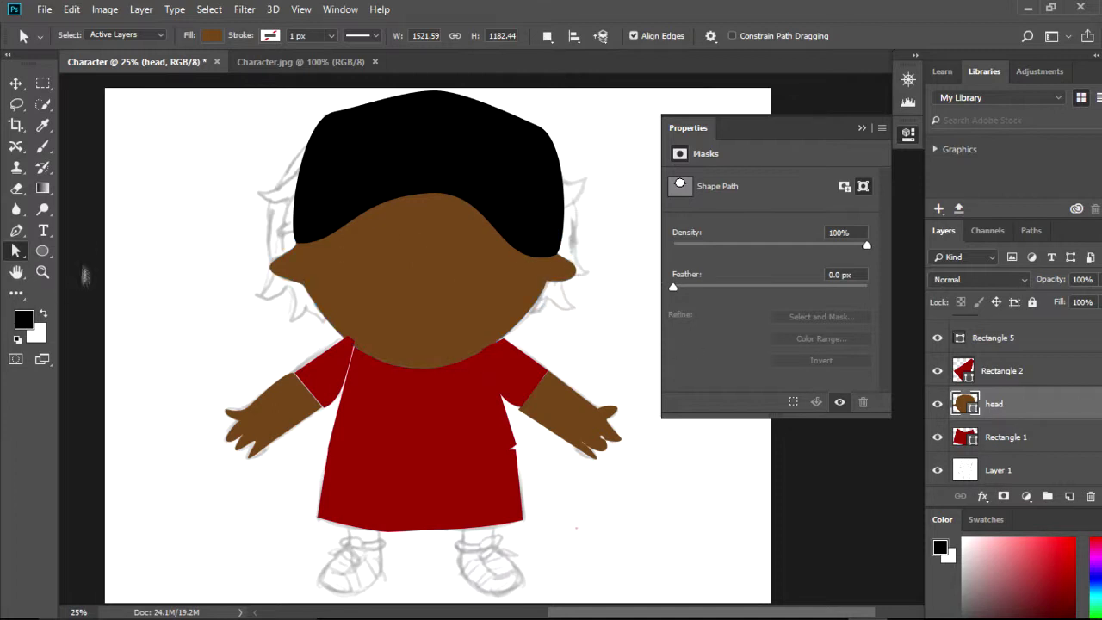
left_click(1052, 371)
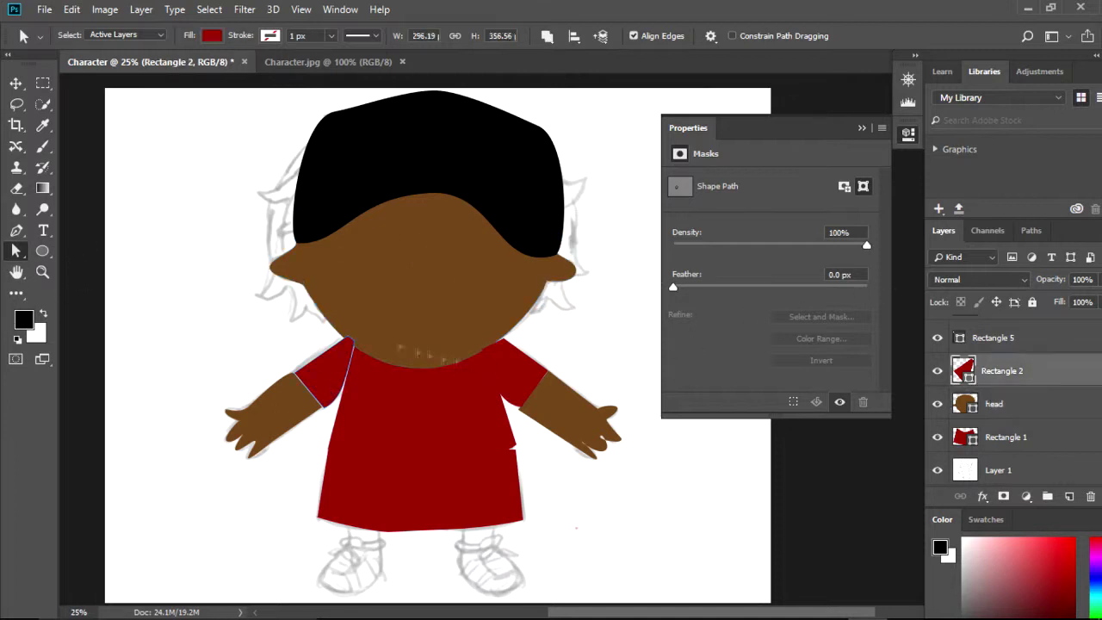
left_click_drag(347, 387, 353, 392)
Draw an ellipse about 211 × 284 px on the face's left side for the eye and fill it white
left_click(43, 252)
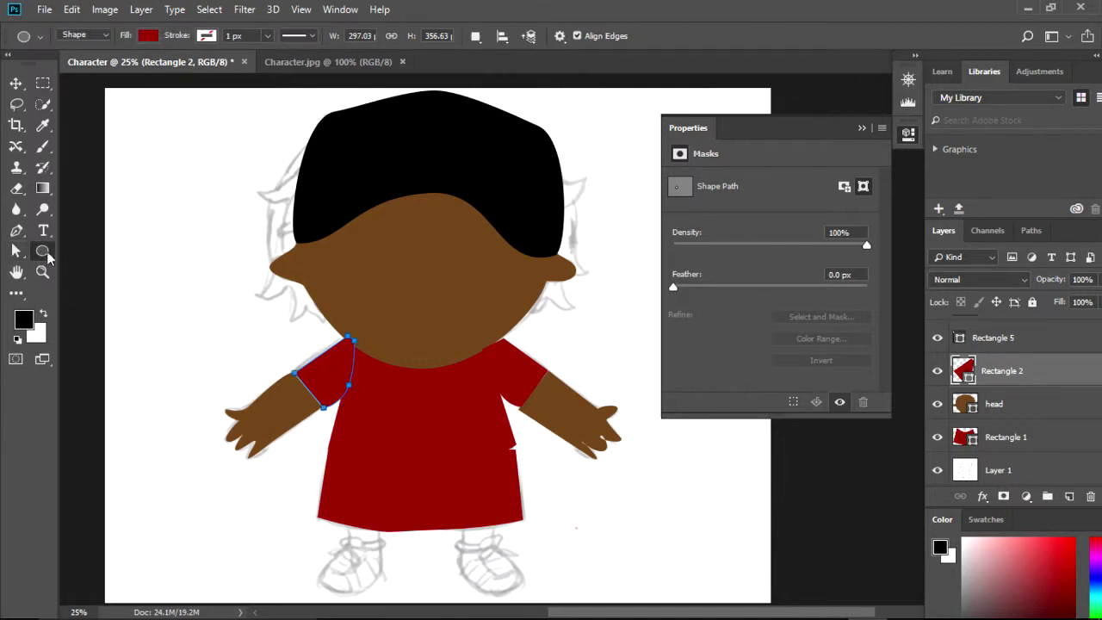
right_click(51, 253)
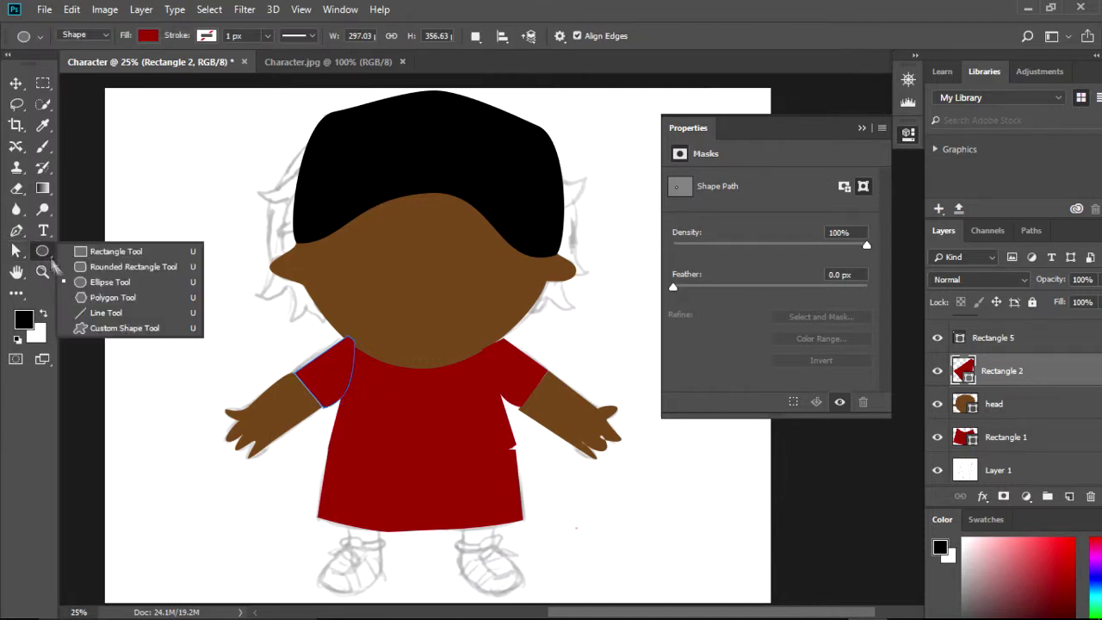
left_click(108, 282)
left_click_drag(353, 227, 396, 284)
left_click(148, 36)
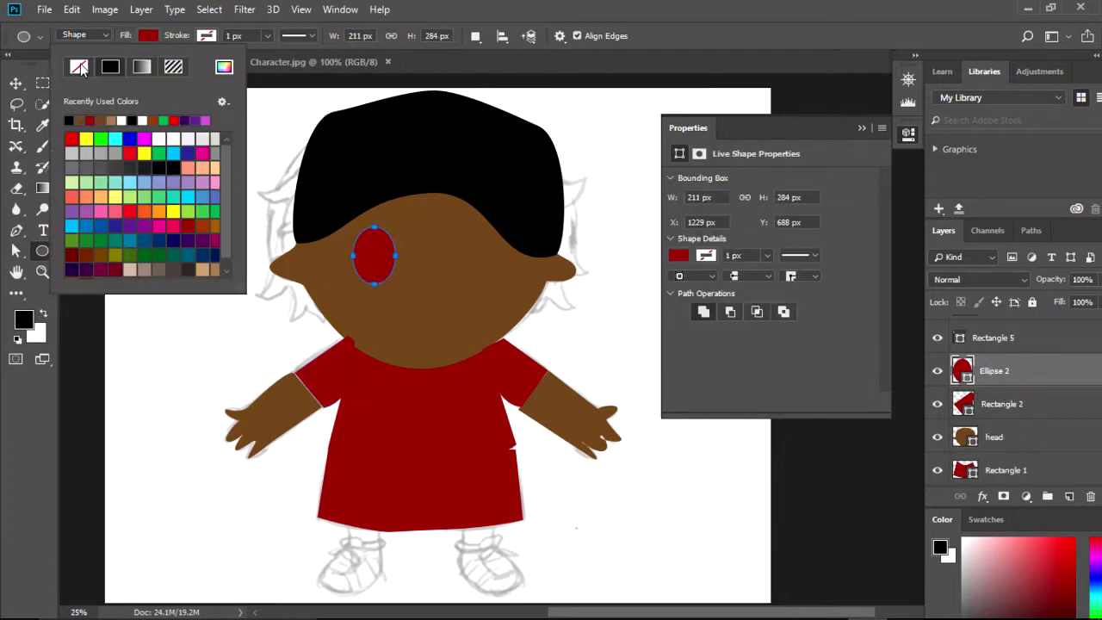
left_click(131, 120)
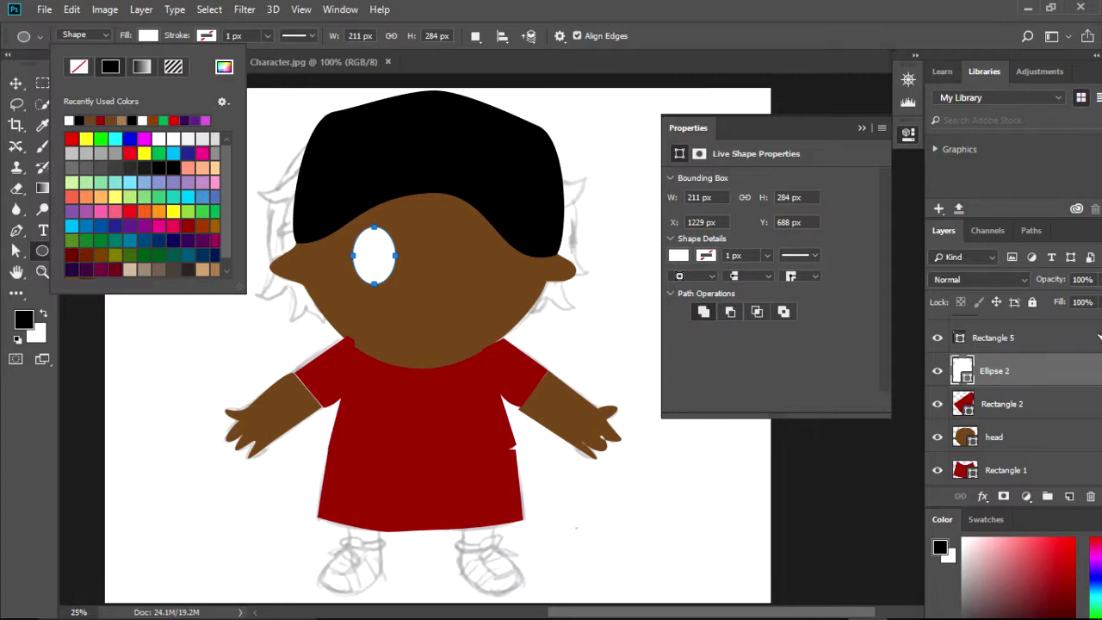
Duplicate the white eye ellipse and move the copy level across to the face's right side
left_click(1064, 366)
right_click(1065, 366)
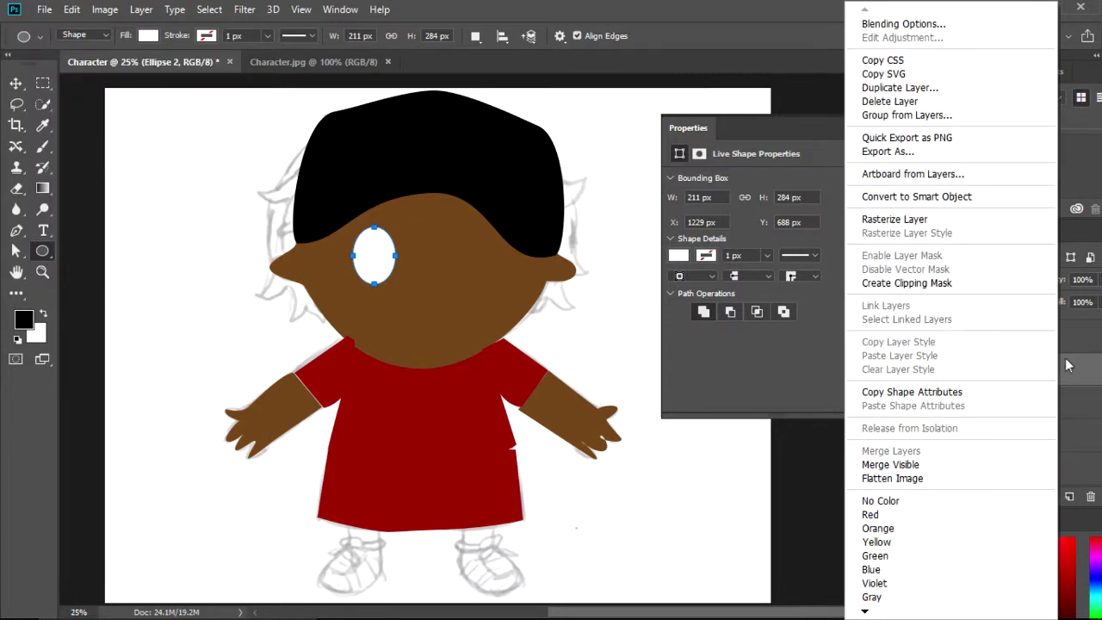
left_click(900, 88)
left_click(685, 165)
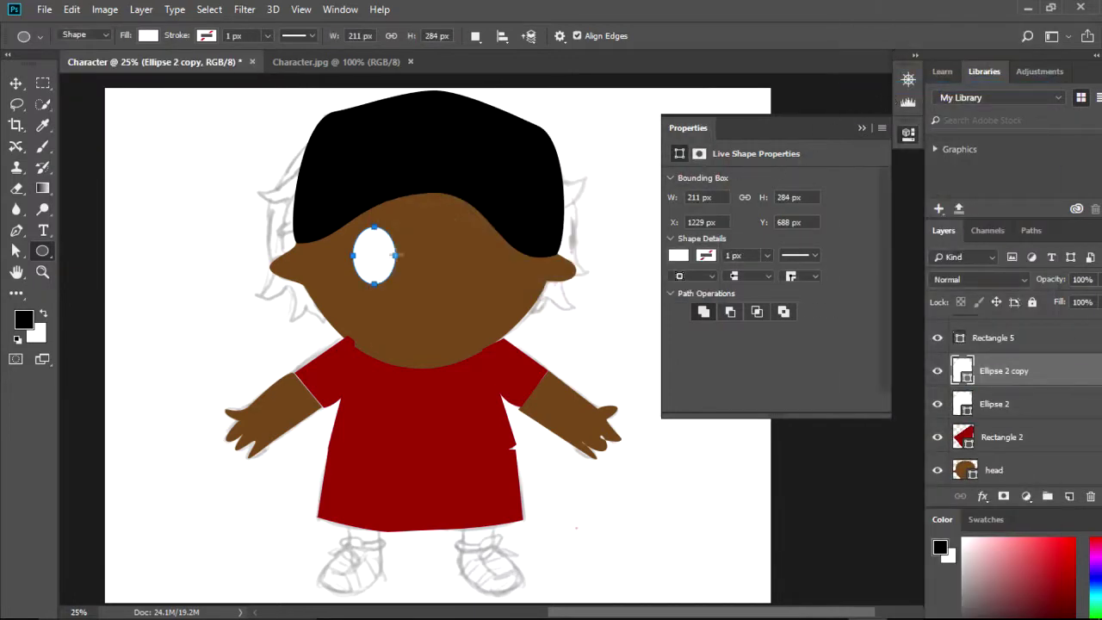
key("v")
left_click_drag(359, 250, 479, 260)
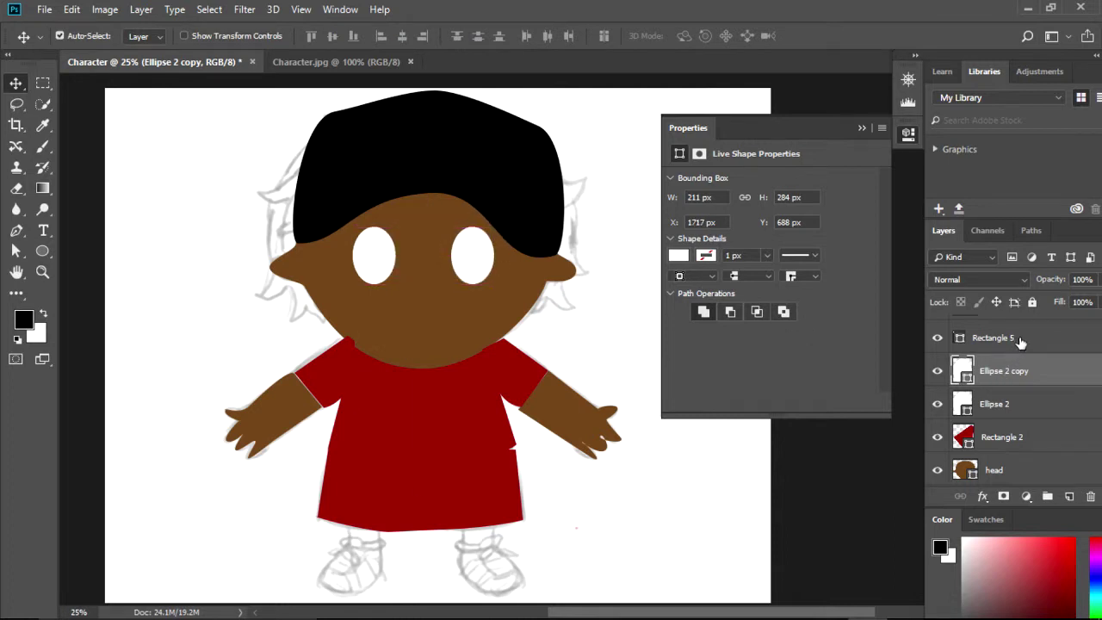
Draw an ellipse about 107 × 136 px in the left eye's lower part for the pupil and fill it dark reddish brown
left_click(43, 252)
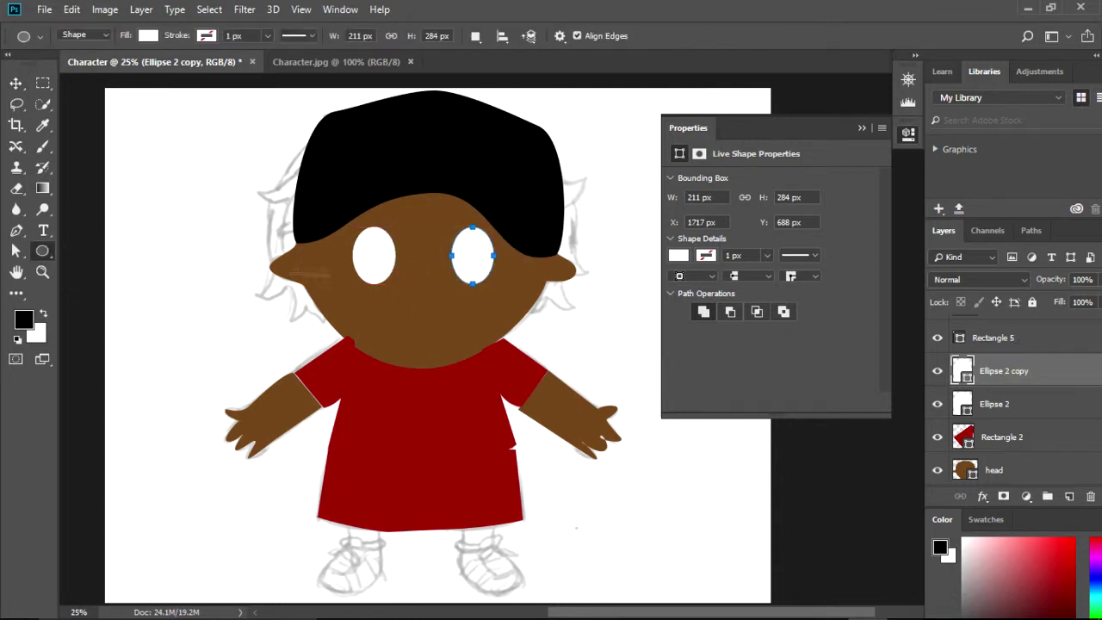
left_click_drag(367, 255, 389, 281)
left_click(146, 36)
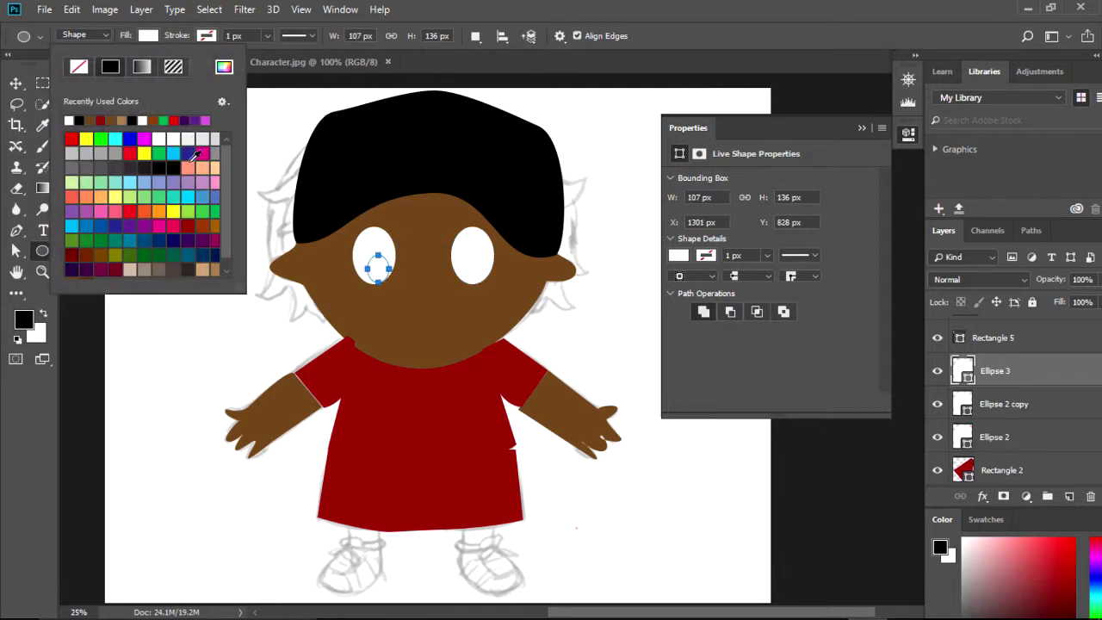
scroll(224, 259, "down", 1)
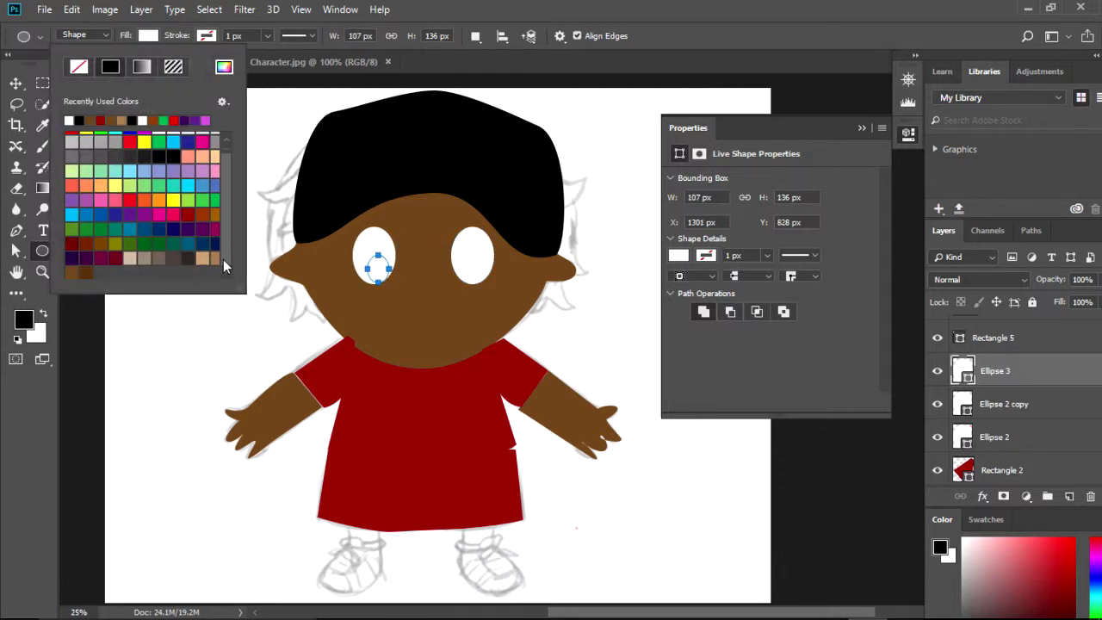
left_click(90, 240)
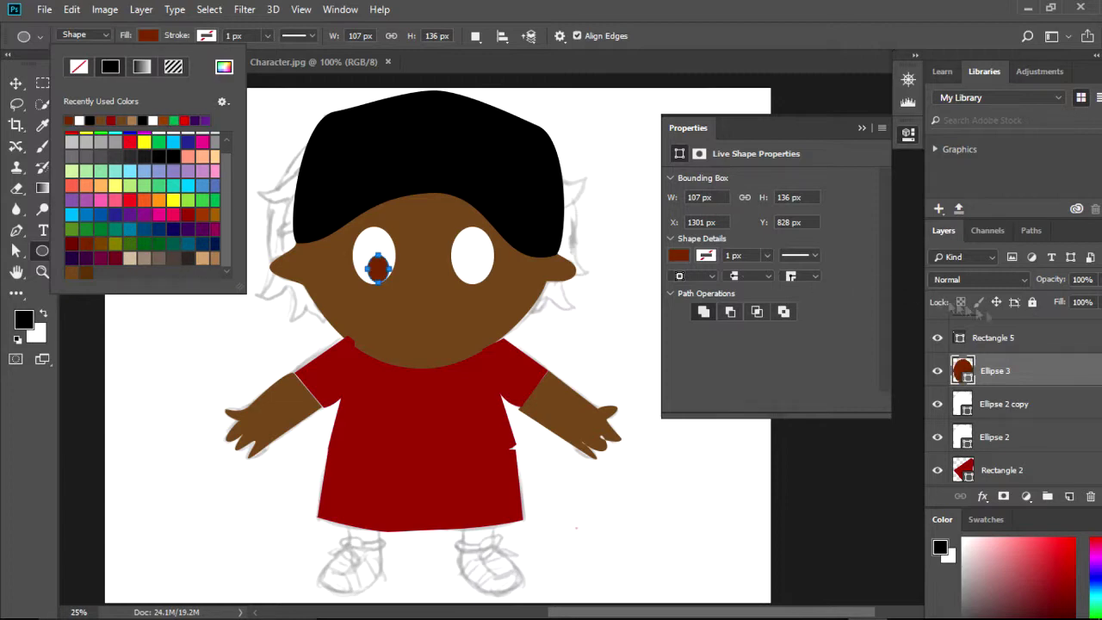
Nudge the left pupil slightly down, duplicate it and place the copy in the lower part of the right eye
right_click(1050, 359)
left_click(886, 81)
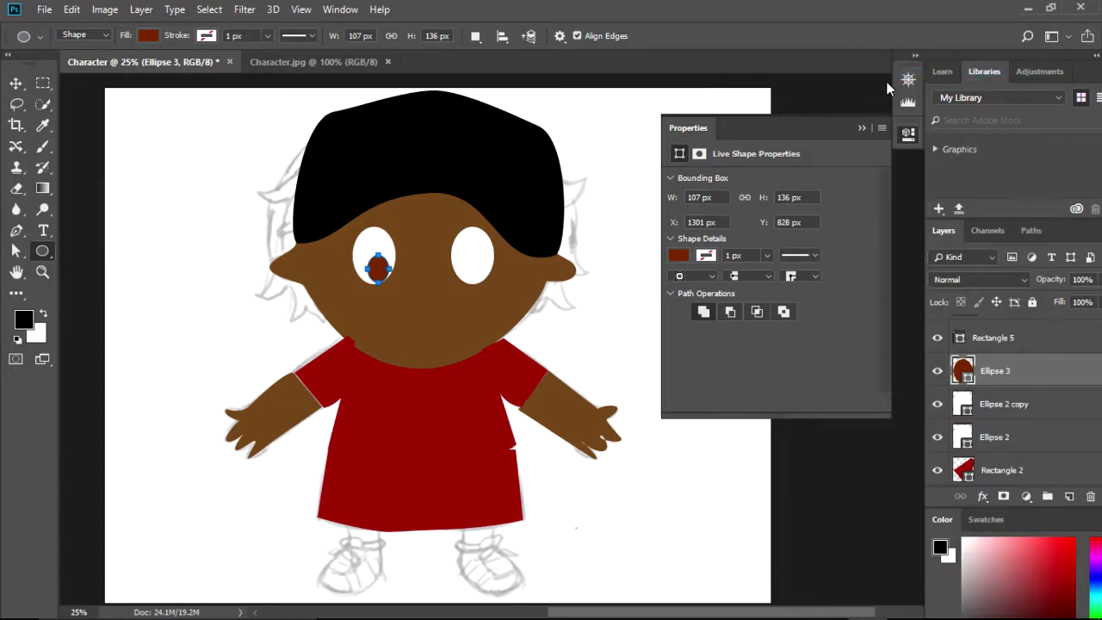
left_click(16, 83)
left_click_drag(384, 274, 388, 280)
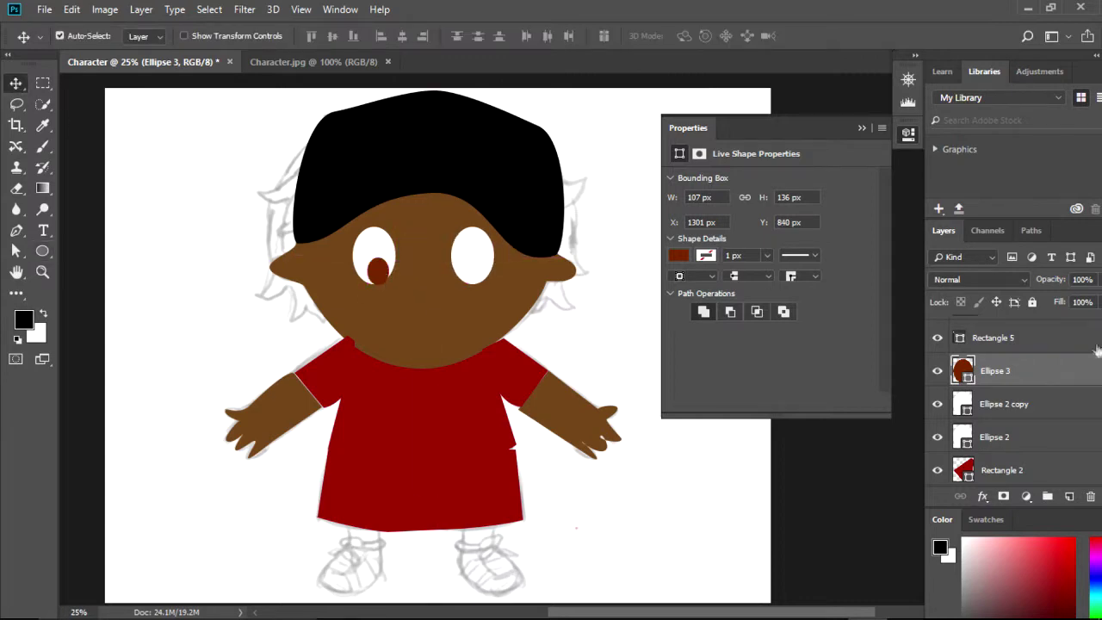
right_click(1050, 376)
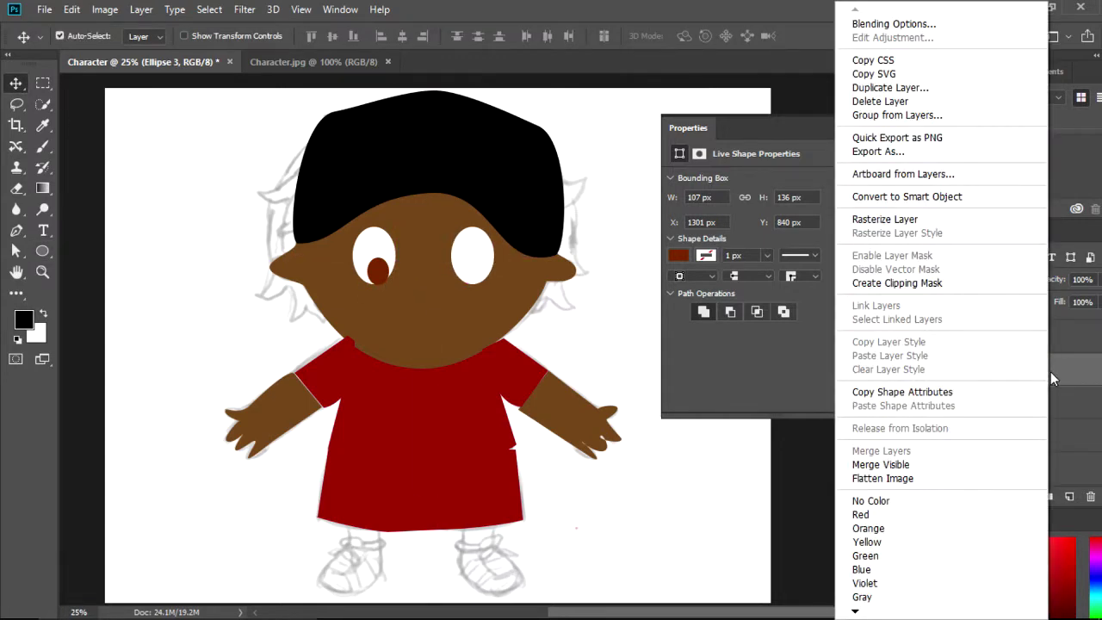
left_click(916, 85)
left_click(686, 164)
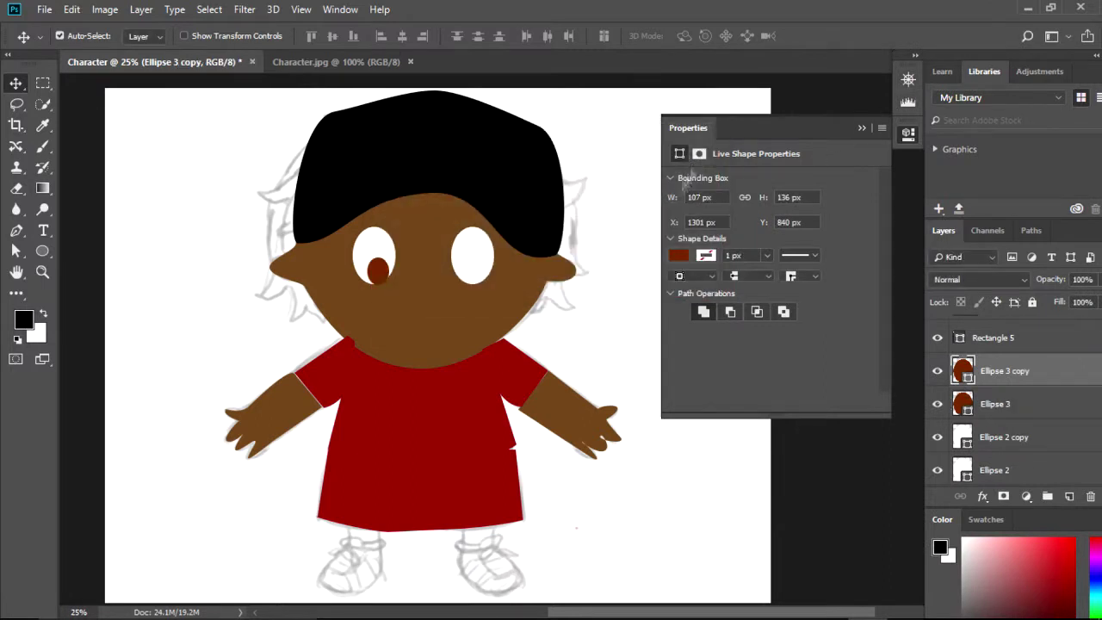
left_click_drag(384, 275, 472, 274)
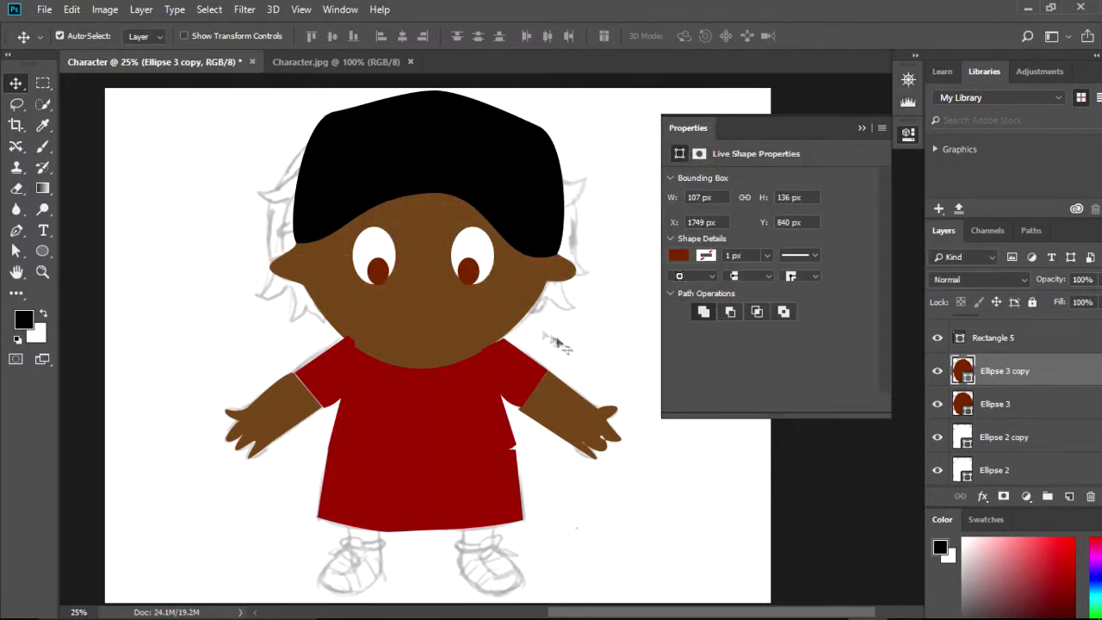
Draw a nose ellipse between the eyes and reshape it into a rounded triangle about 179 × 213 px, converting it to a regular path
left_click(42, 251)
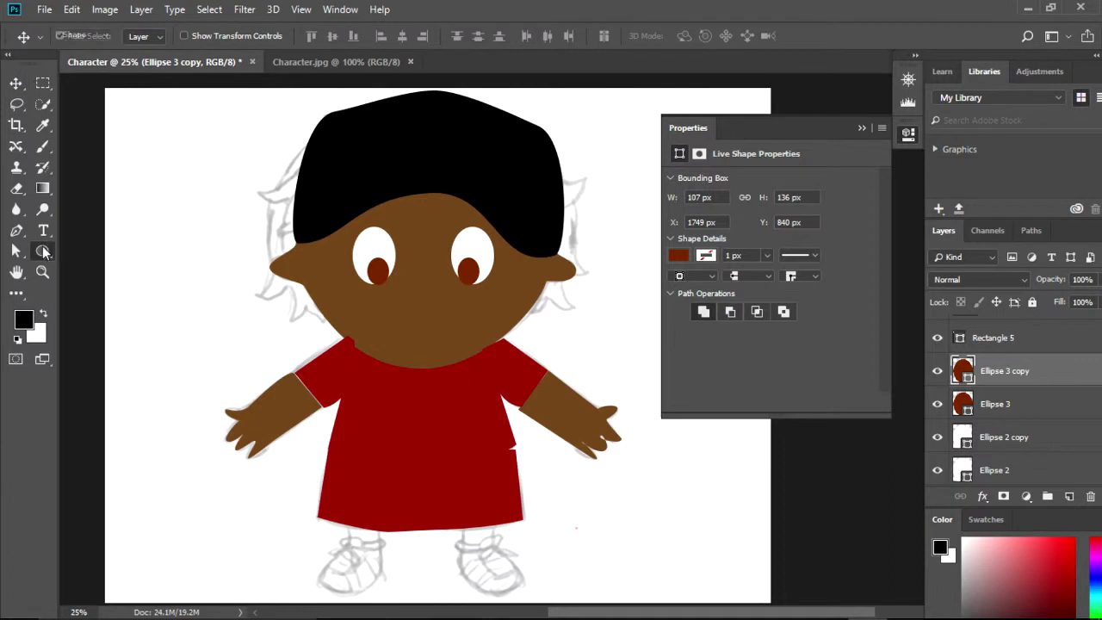
left_click_drag(412, 283, 434, 317)
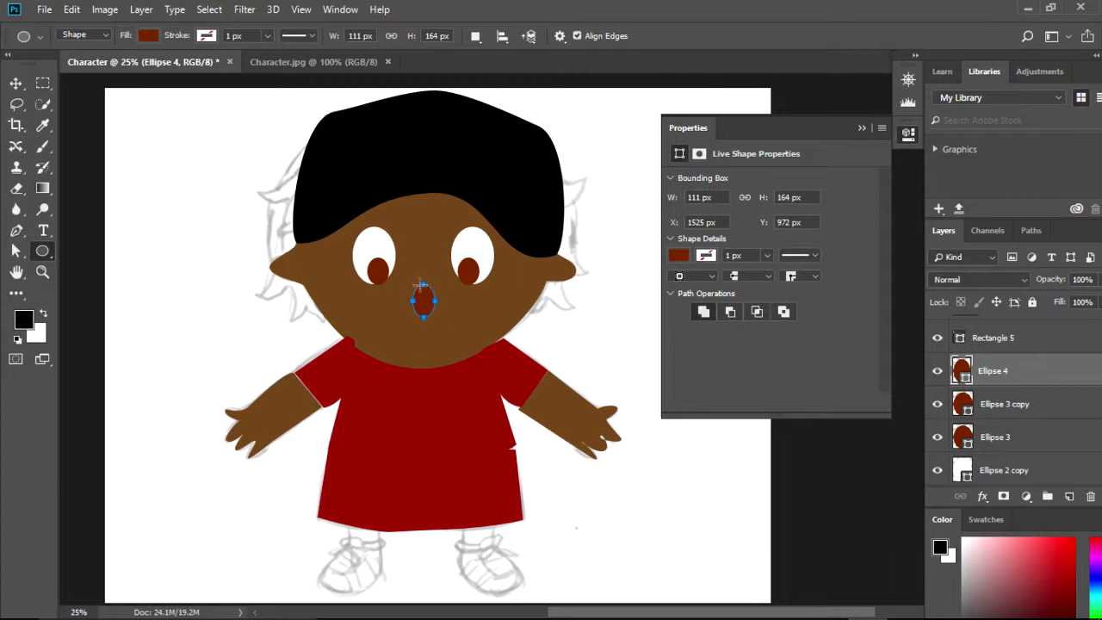
key("a")
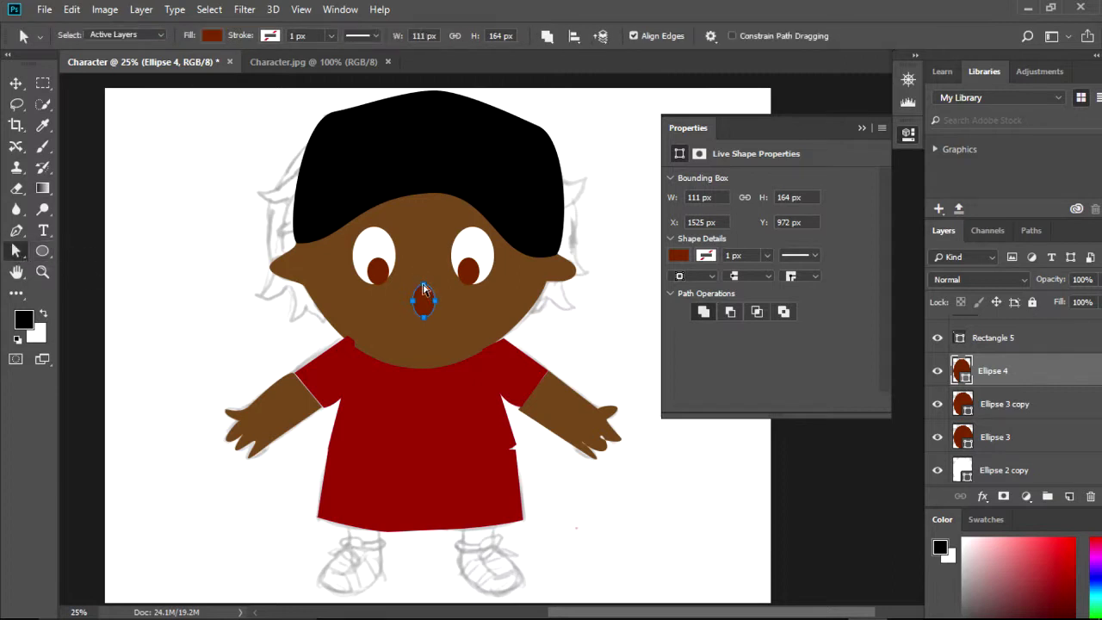
left_click_drag(422, 283, 422, 266)
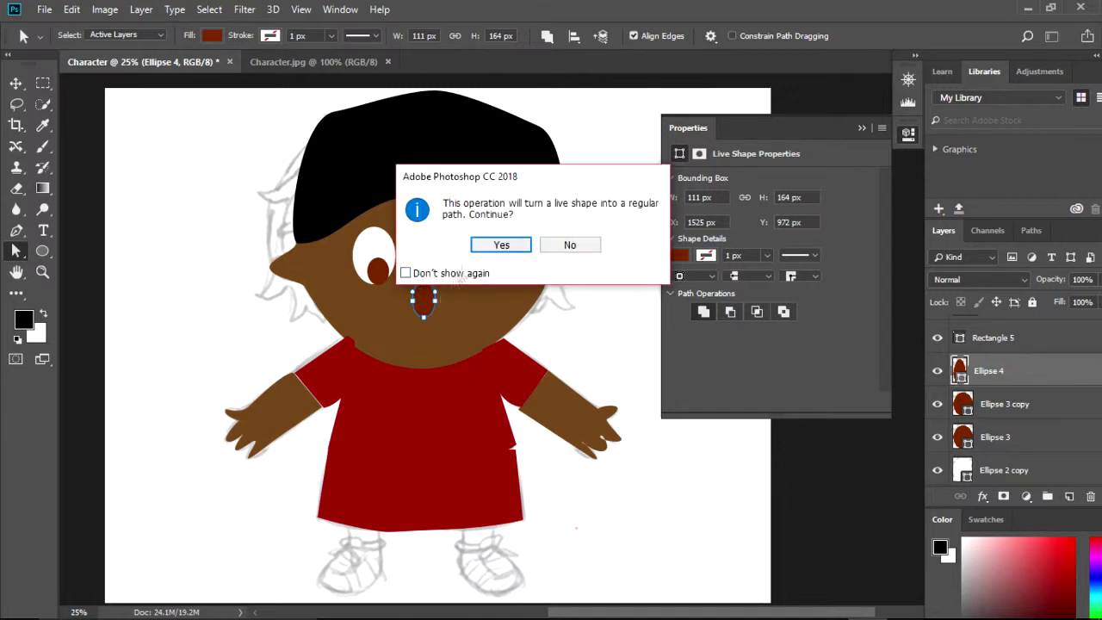
left_click(502, 245)
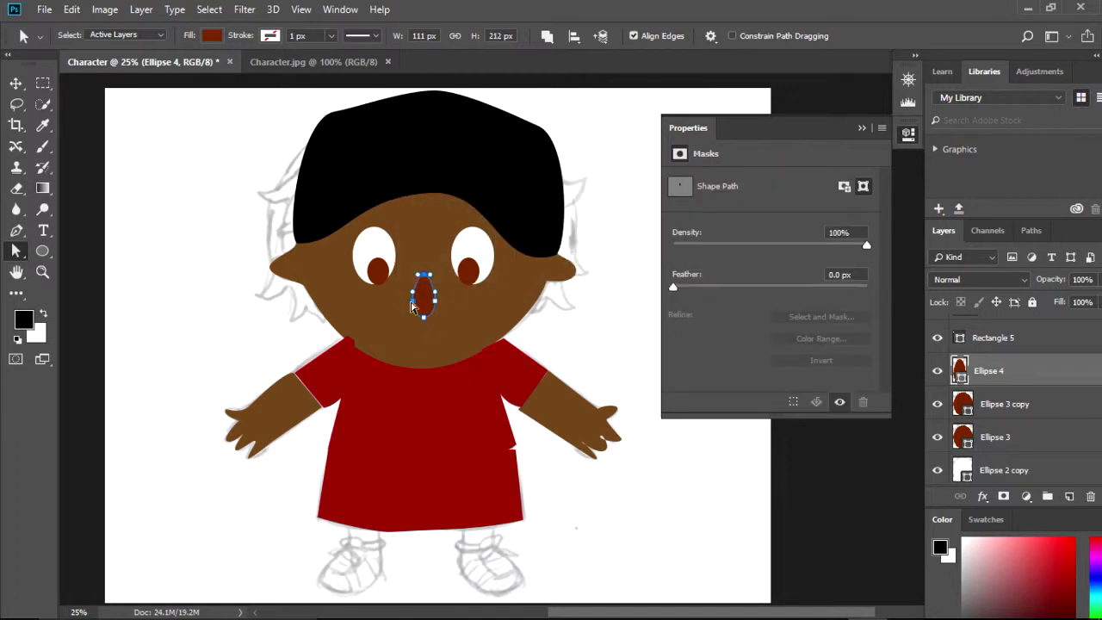
left_click_drag(414, 310, 445, 303)
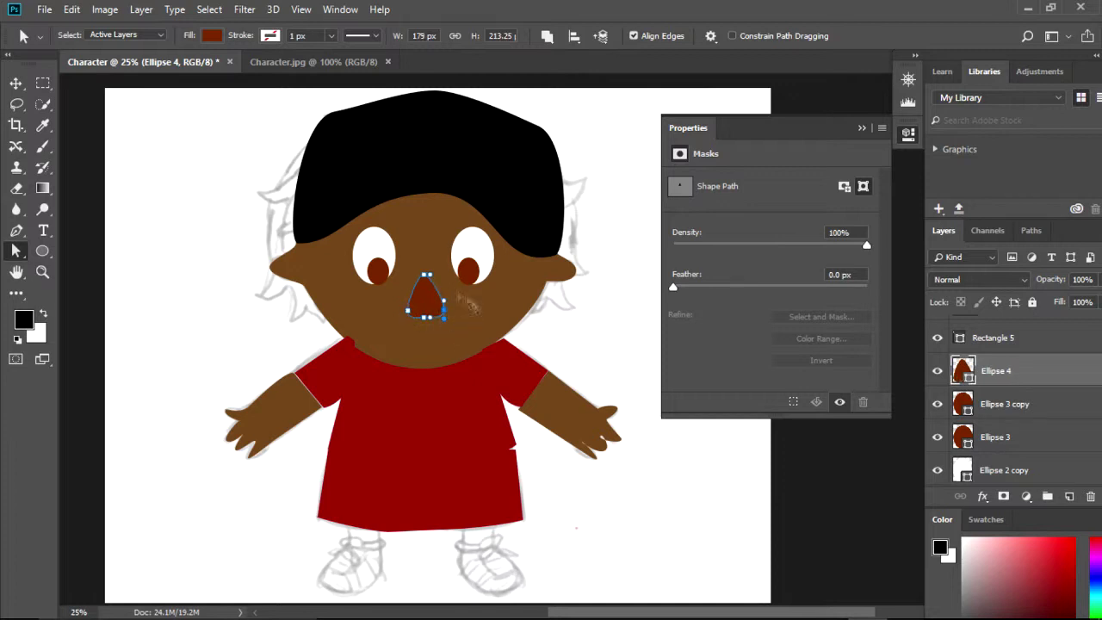
Fill the nose with the brown skin colour and arch its lower edge upward in the middle
left_click(212, 36)
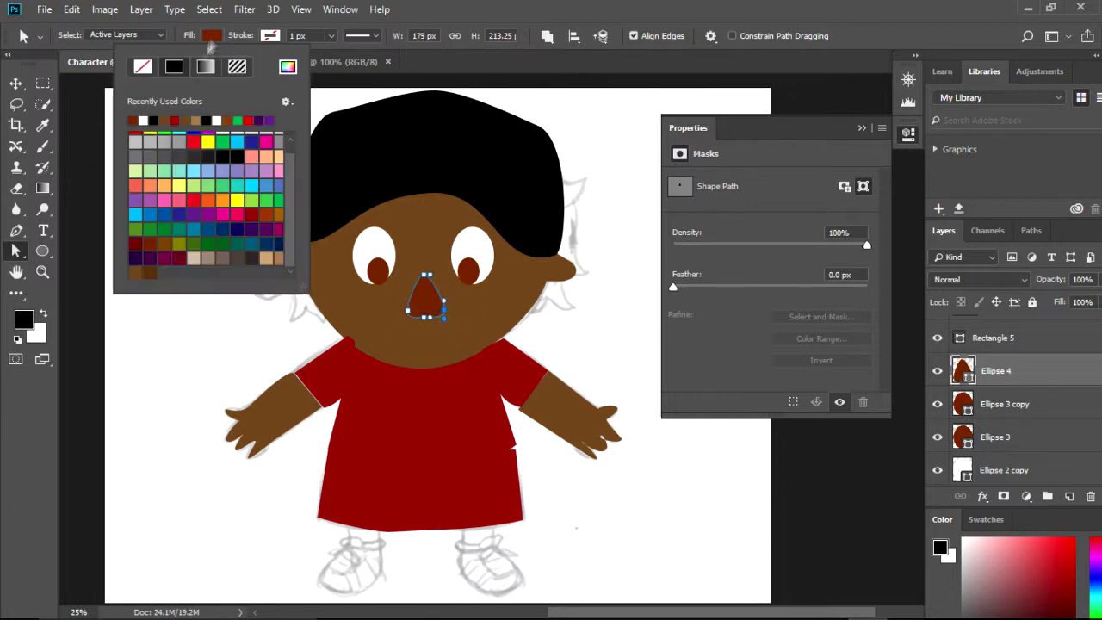
left_click(170, 119)
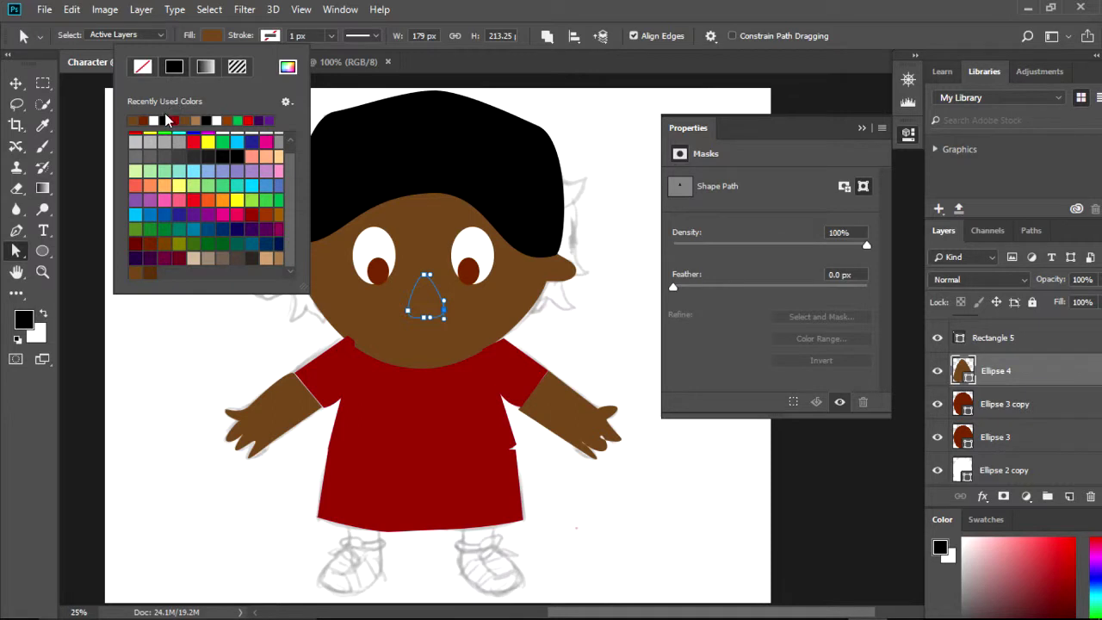
left_click_drag(424, 323, 423, 316)
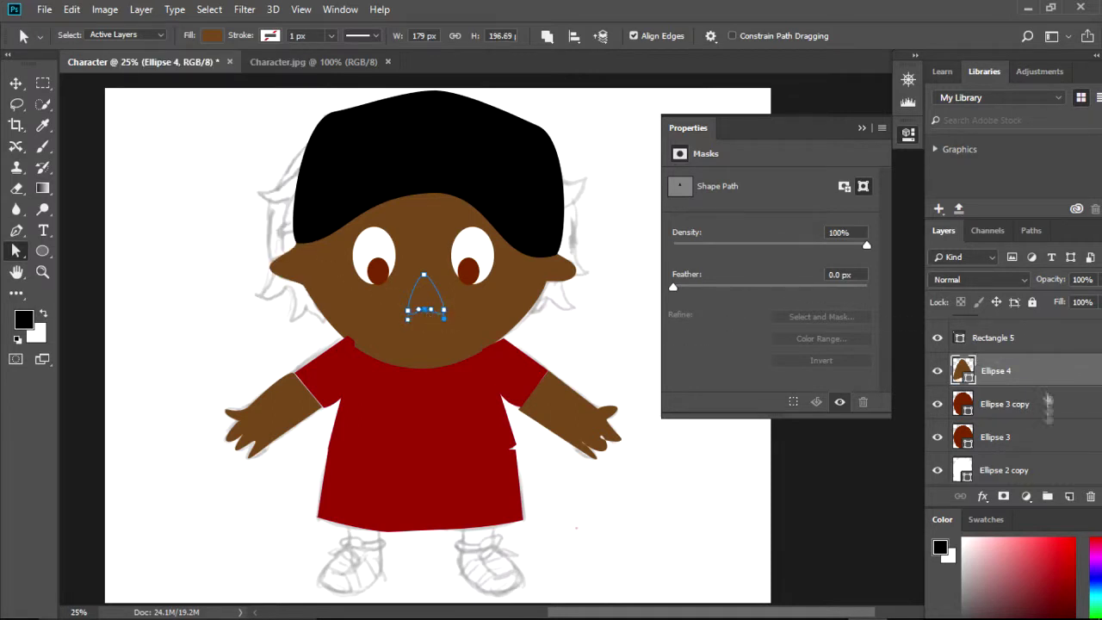
Add a layer mask and a drop shadow to the nose, with an 81° angle, 21 px distance and 27 px size
left_click(1003, 497)
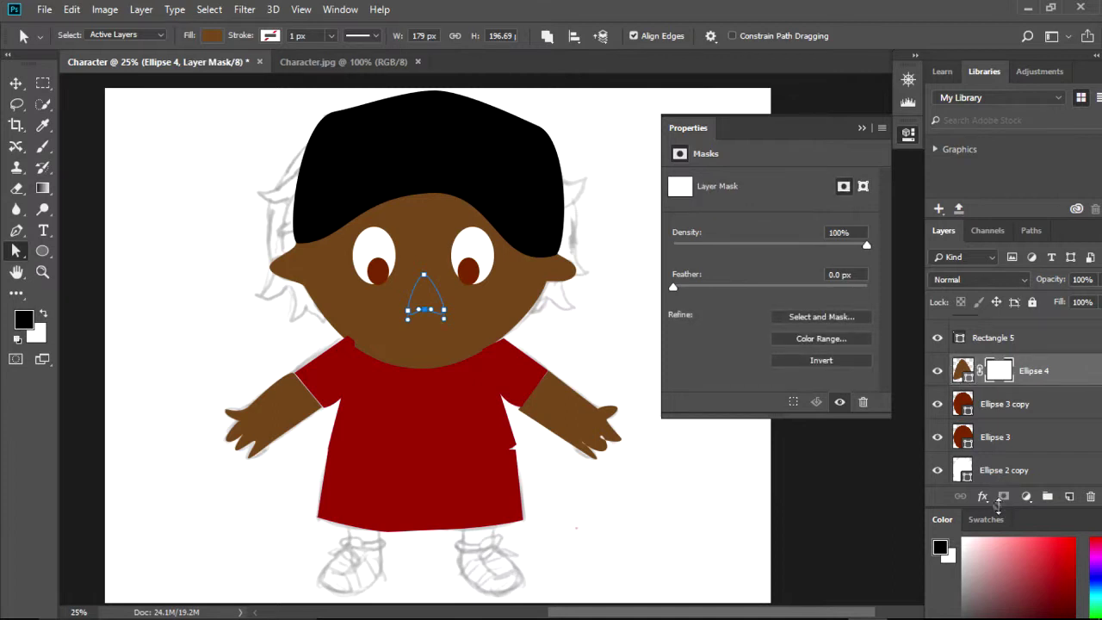
left_click(983, 497)
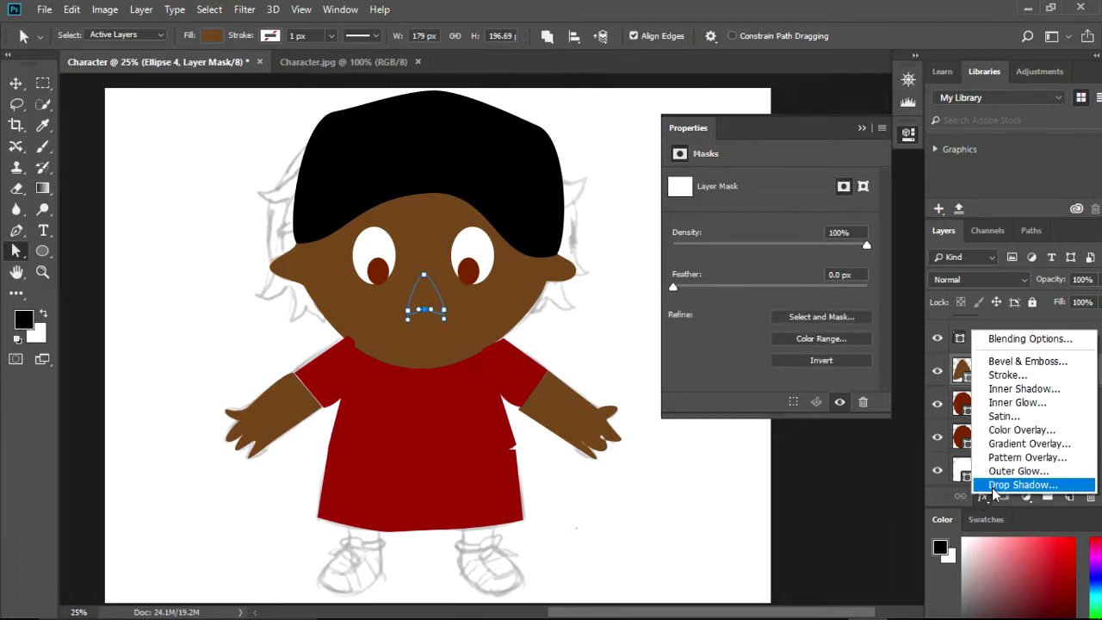
left_click(996, 497)
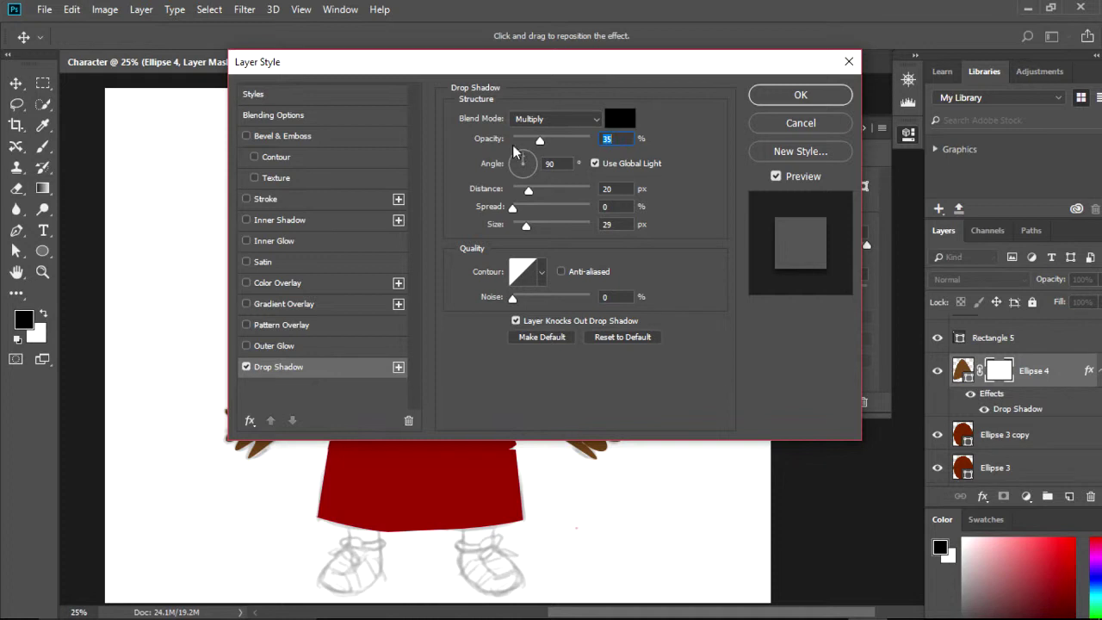
mouse_move(523, 158)
left_mouse_down()
mouse_move(538, 172)
mouse_move(511, 173)
mouse_move(524, 144)
mouse_move(537, 162)
mouse_move(515, 186)
mouse_move(510, 170)
mouse_move(541, 207)
mouse_move(510, 160)
mouse_move(527, 183)
mouse_move(514, 165)
mouse_move(532, 175)
left_mouse_up()
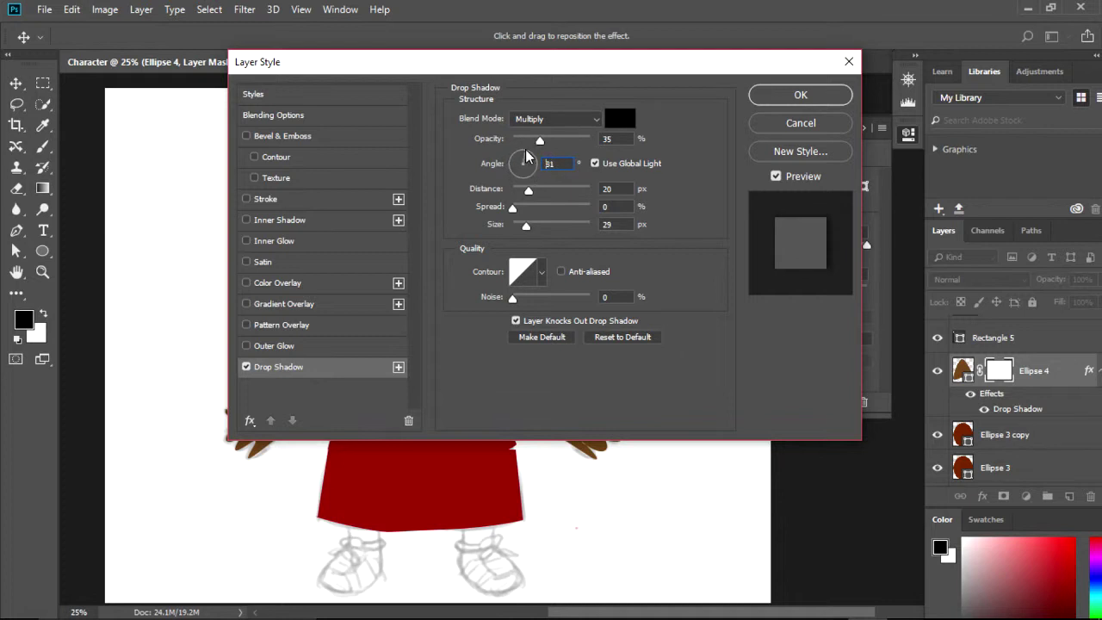
left_click_drag(527, 156, 524, 167)
left_click_drag(527, 228, 529, 227)
left_click_drag(529, 193, 531, 193)
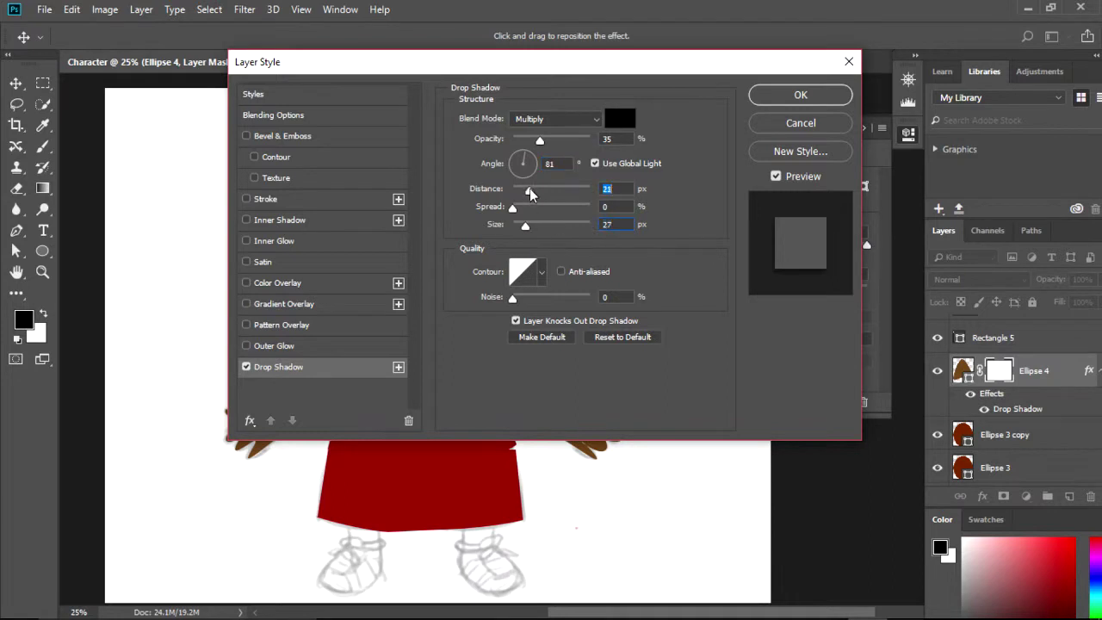
left_click(800, 97)
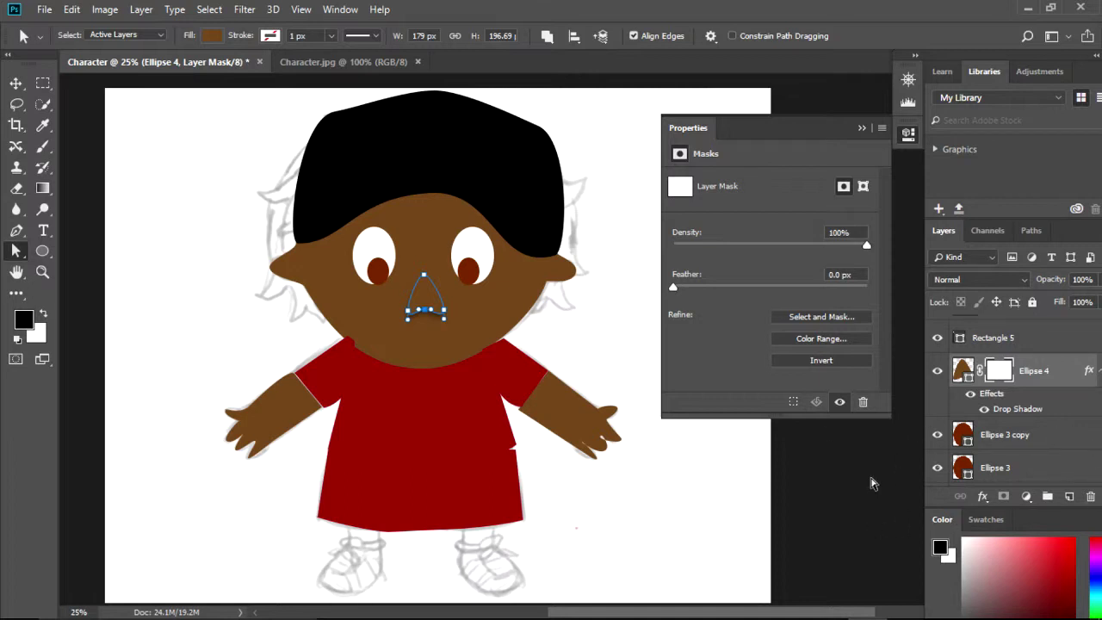
Draw a rectangle about 335 × 52 px below the nose for the mouth and hide the sketch on Layer 1
left_click_drag(48, 257, 81, 249)
key("Escape")
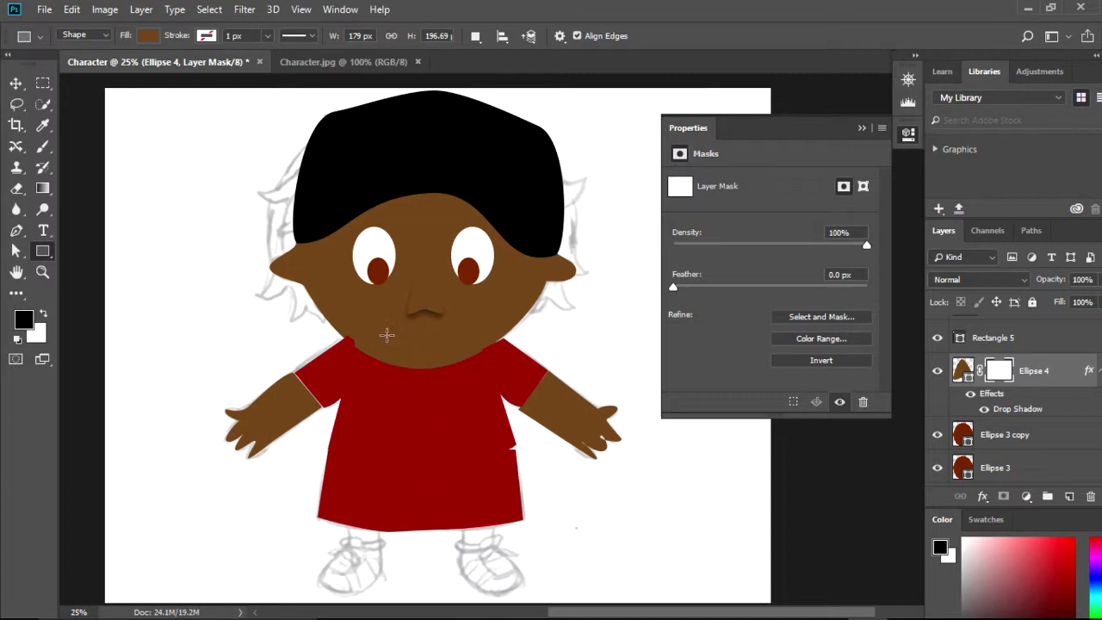
left_click_drag(395, 343, 463, 336)
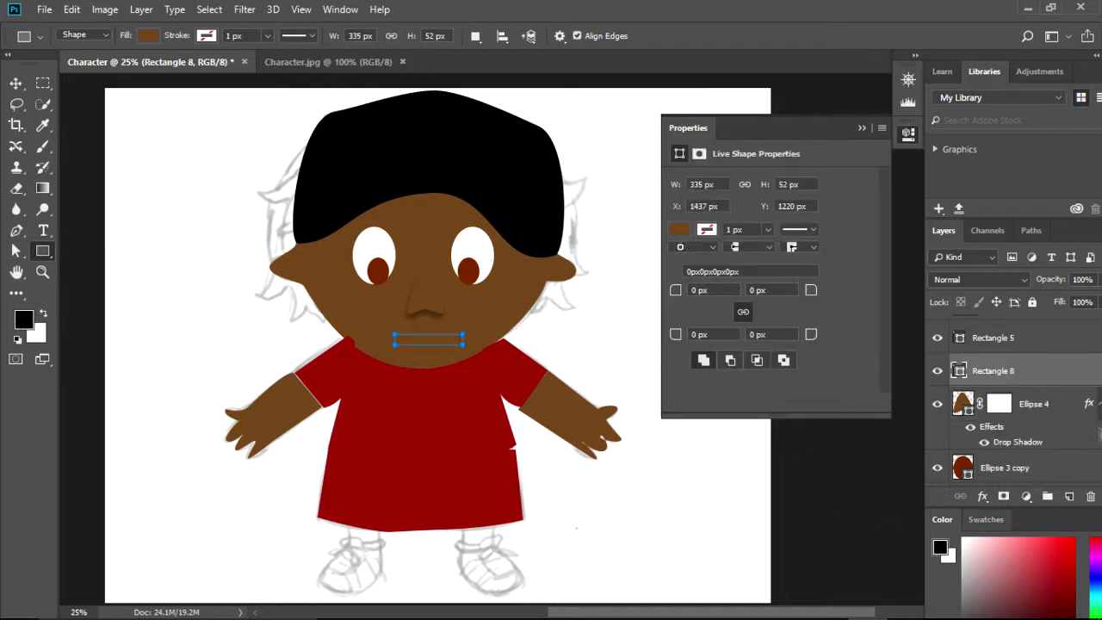
scroll(864, 467, "down", 5)
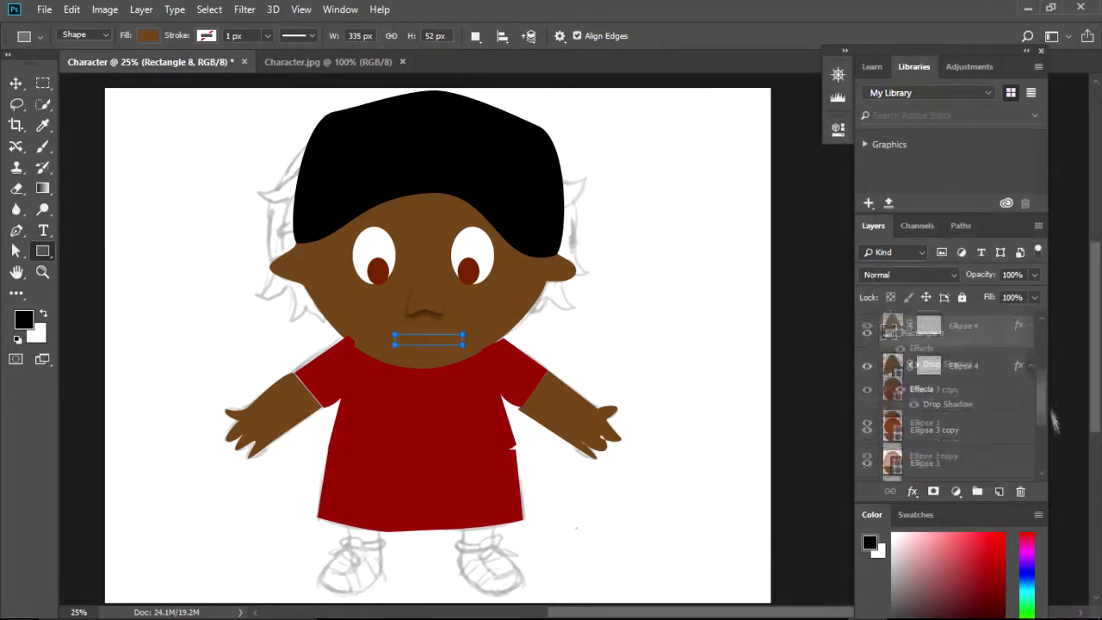
left_click(868, 432)
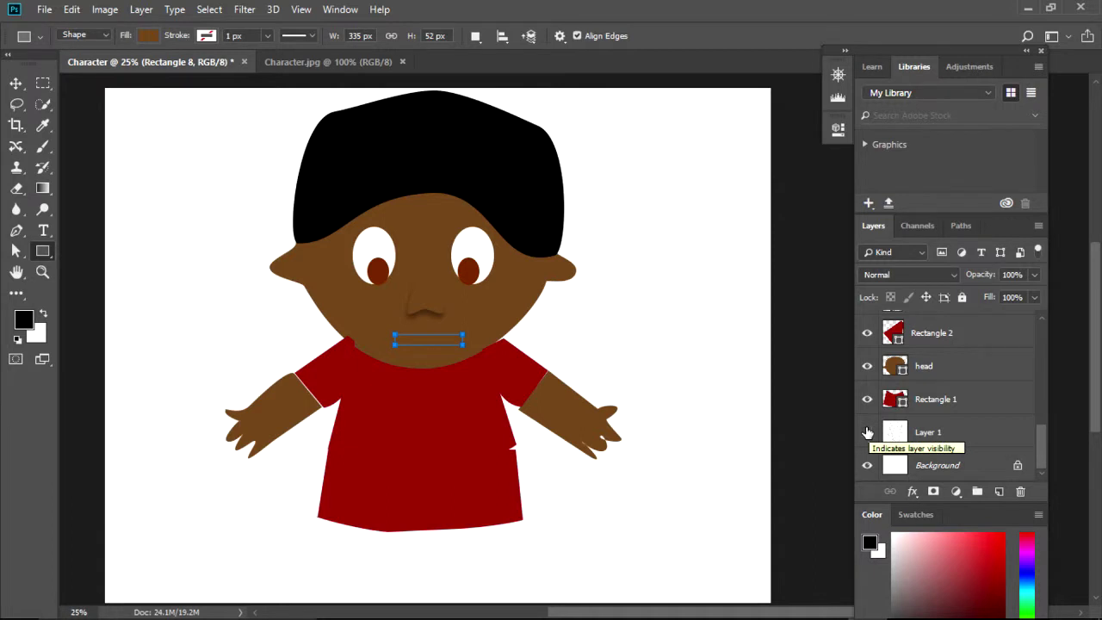
Unhide the sketch on Layer 1 and pull the middle of the mouth's lower edge down into a curve, about 136 px tall overall
left_click(868, 433)
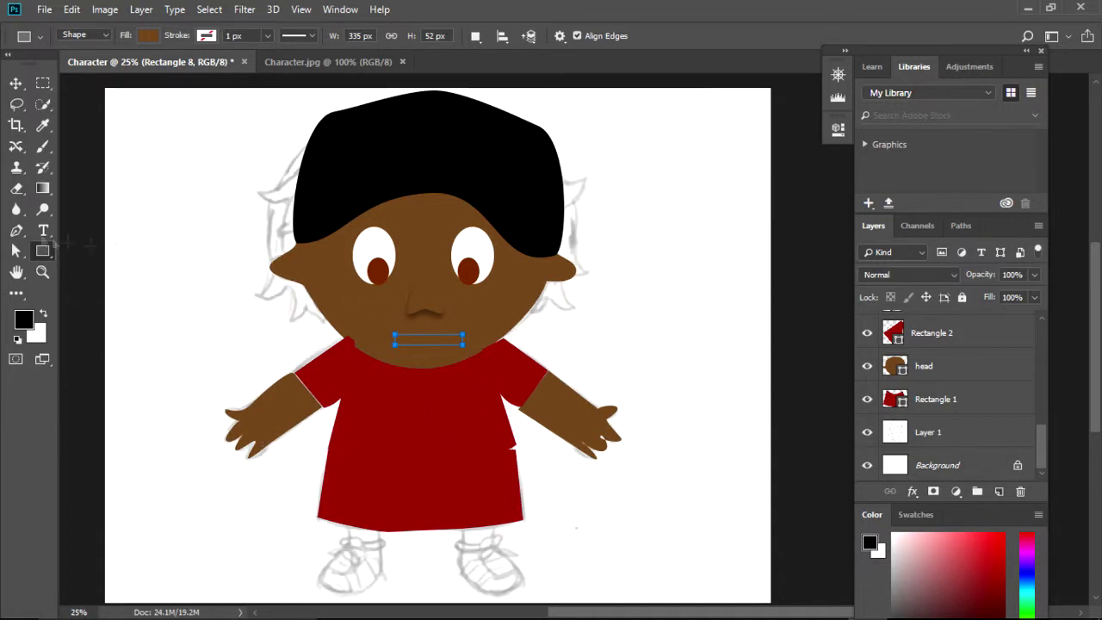
left_click(14, 252)
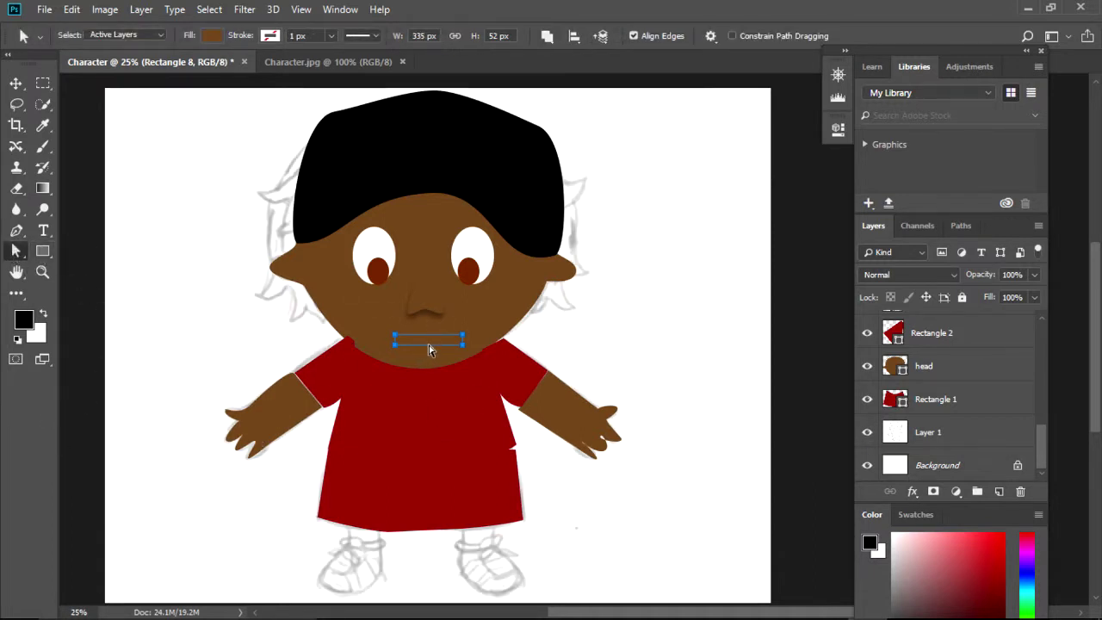
key("p")
left_click(412, 344)
left_click(430, 344)
left_click(15, 251)
left_click_drag(421, 345, 427, 371)
Fill the mouth with dark red and move its upper corners up and outward, making the shape about 387 × 176 px
left_click(211, 37)
left_click(175, 121)
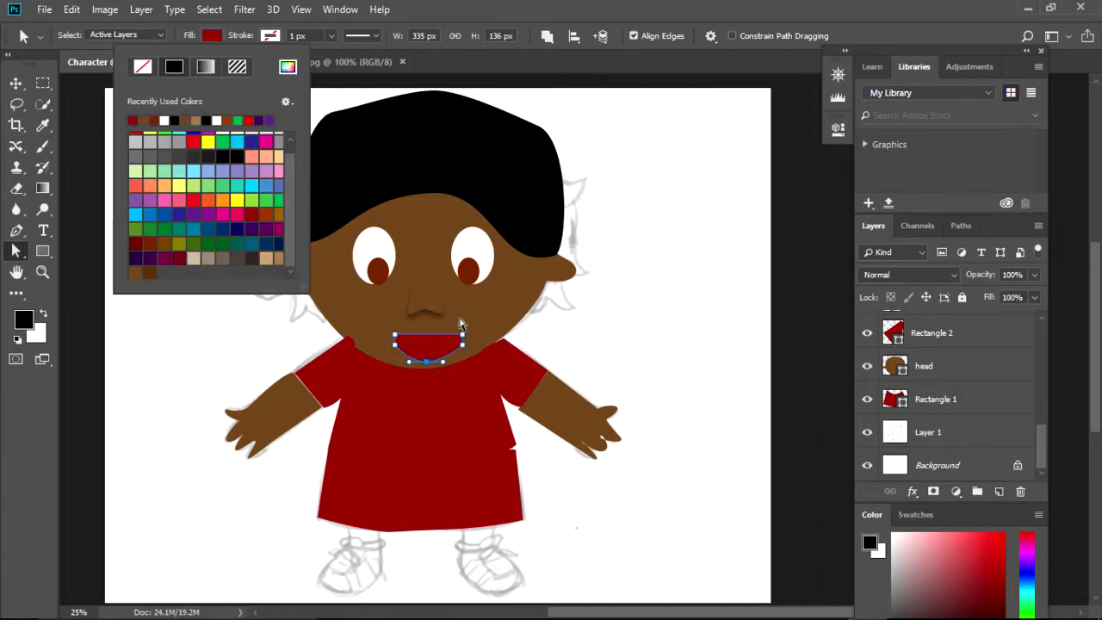
left_click(465, 332)
left_click_drag(465, 334, 467, 327)
left_click_drag(383, 326, 387, 338)
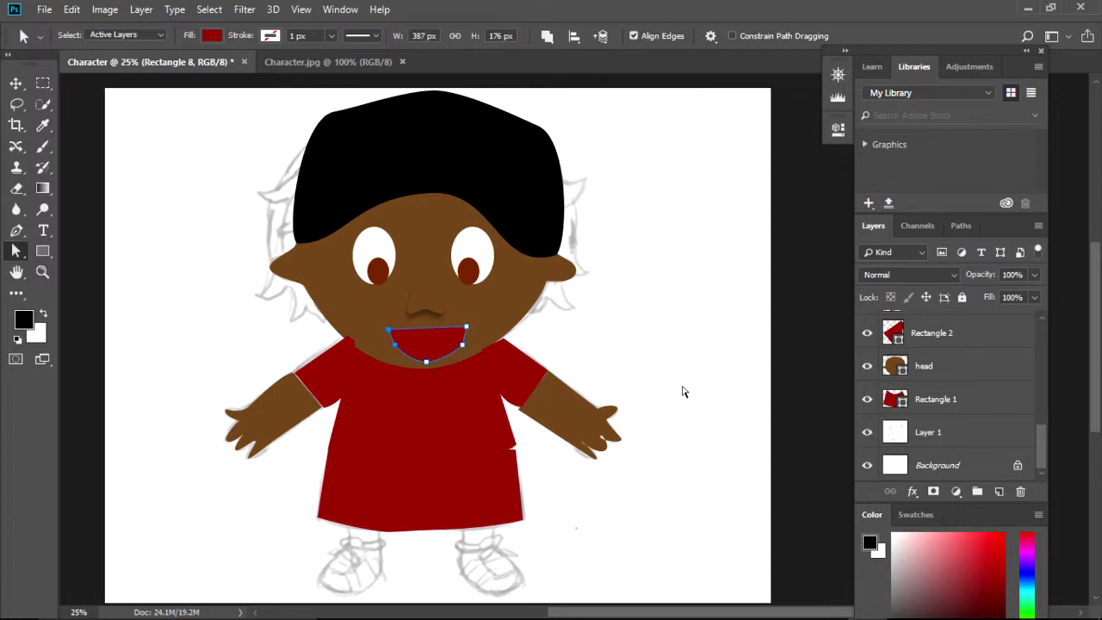
key("Return")
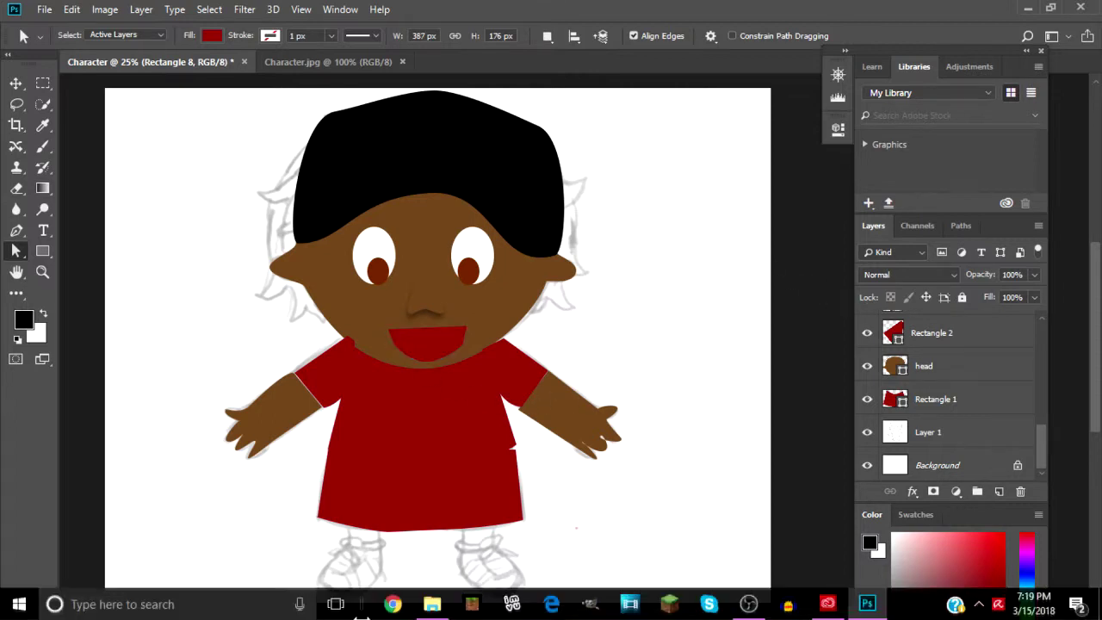
Draw a black ellipse about 39 × 56 px at the lower part of the left-hand iris as its pupil
right_click(48, 259)
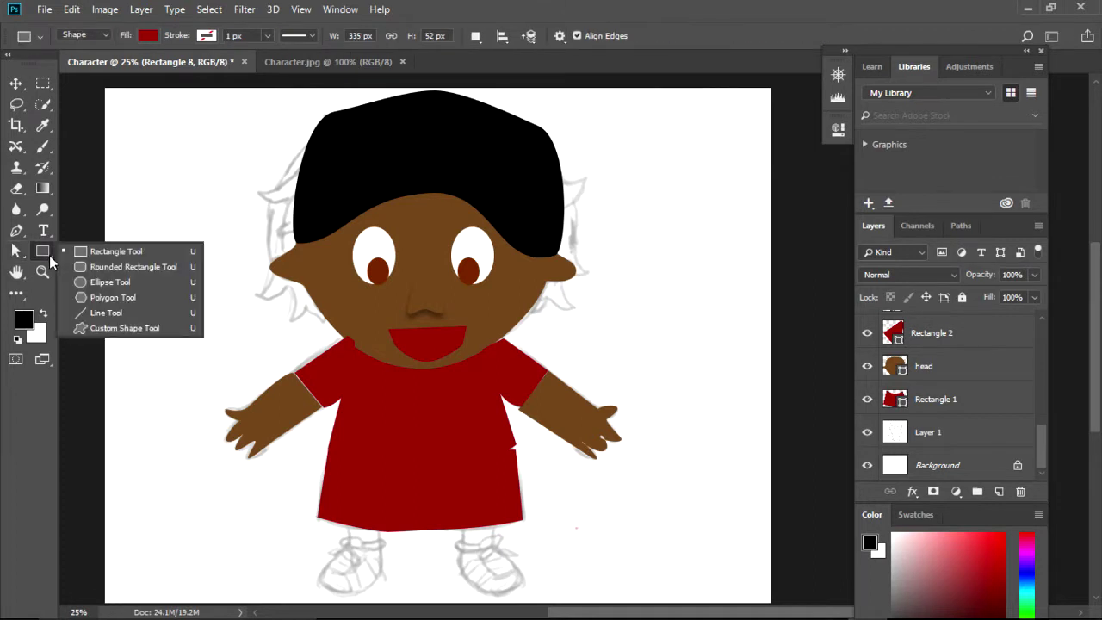
left_click(112, 284)
left_click_drag(376, 272, 385, 284)
left_click(608, 250)
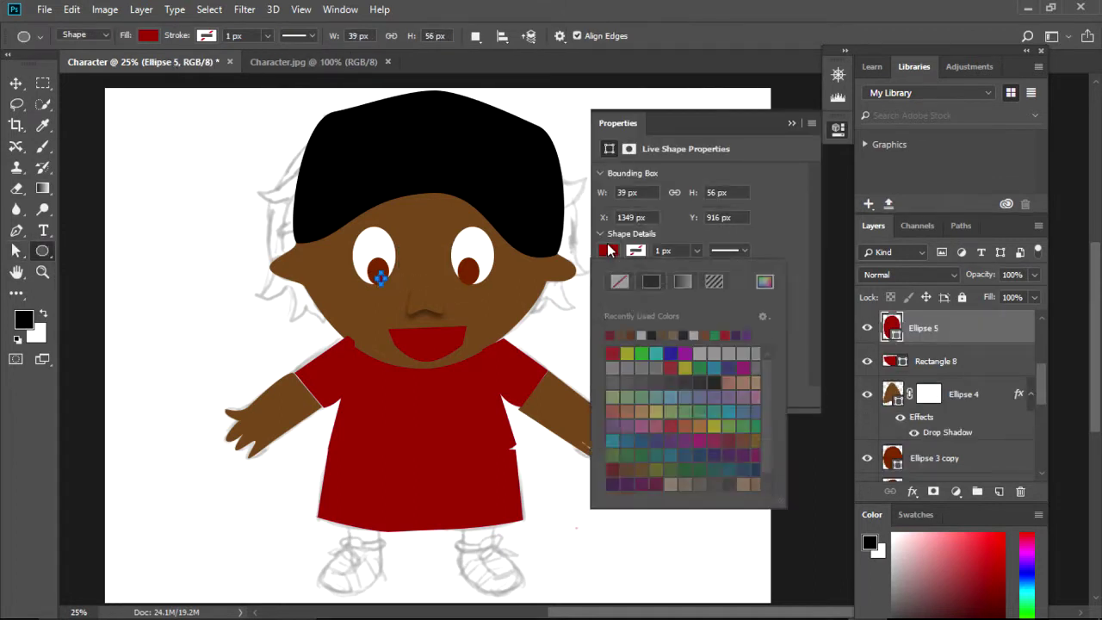
left_click(651, 335)
left_click(792, 122)
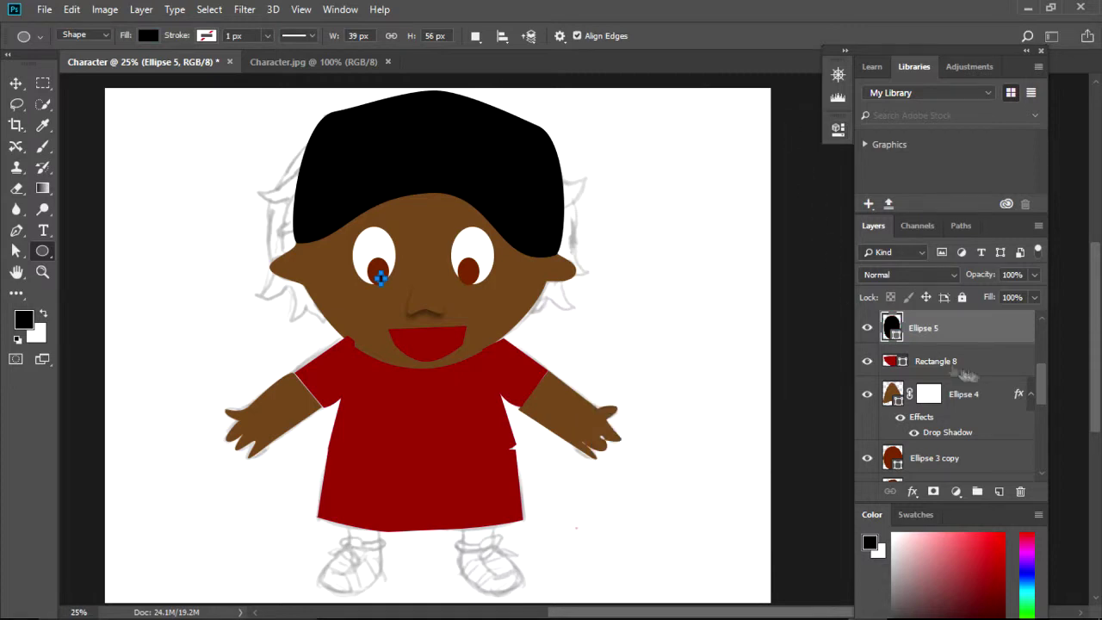
Duplicate the black pupil layer and move the copy onto the right-hand iris
right_click(971, 332)
left_click(861, 93)
left_click(684, 163)
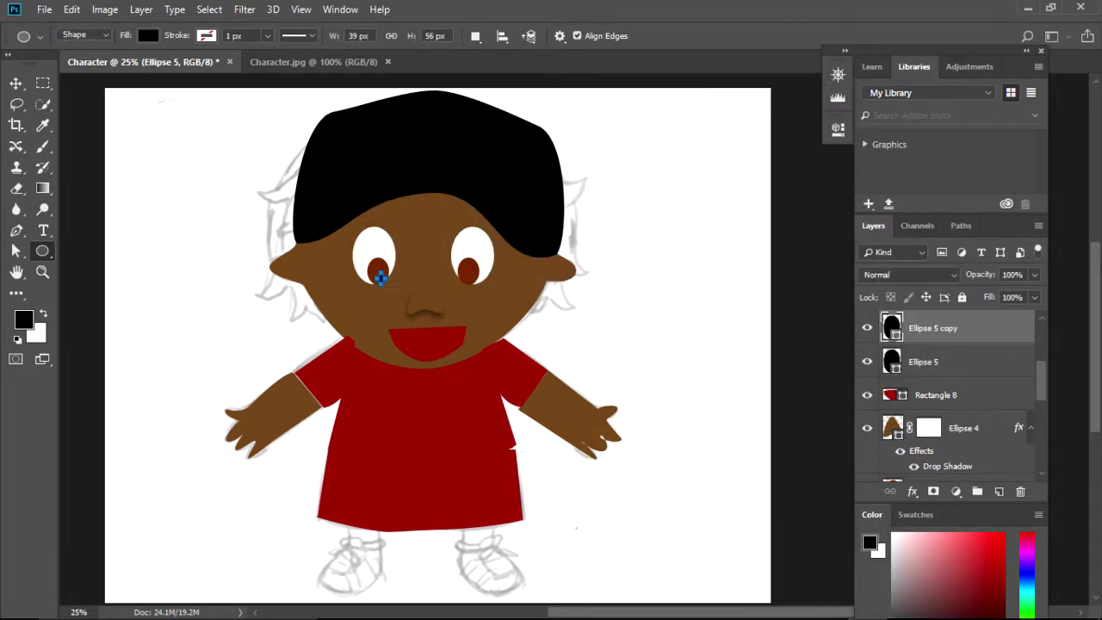
key("v")
left_click_drag(382, 286, 468, 286)
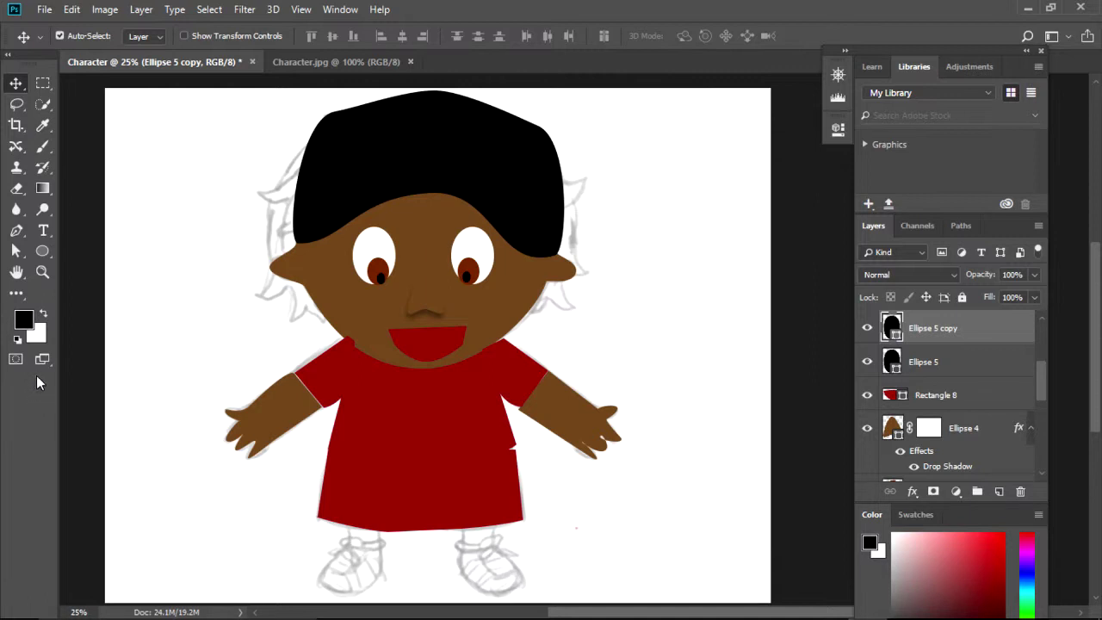
Draw an ellipse about 211 × 92 px over the top of the left-hand eye and fill it with the brown skin colour
left_click(43, 251)
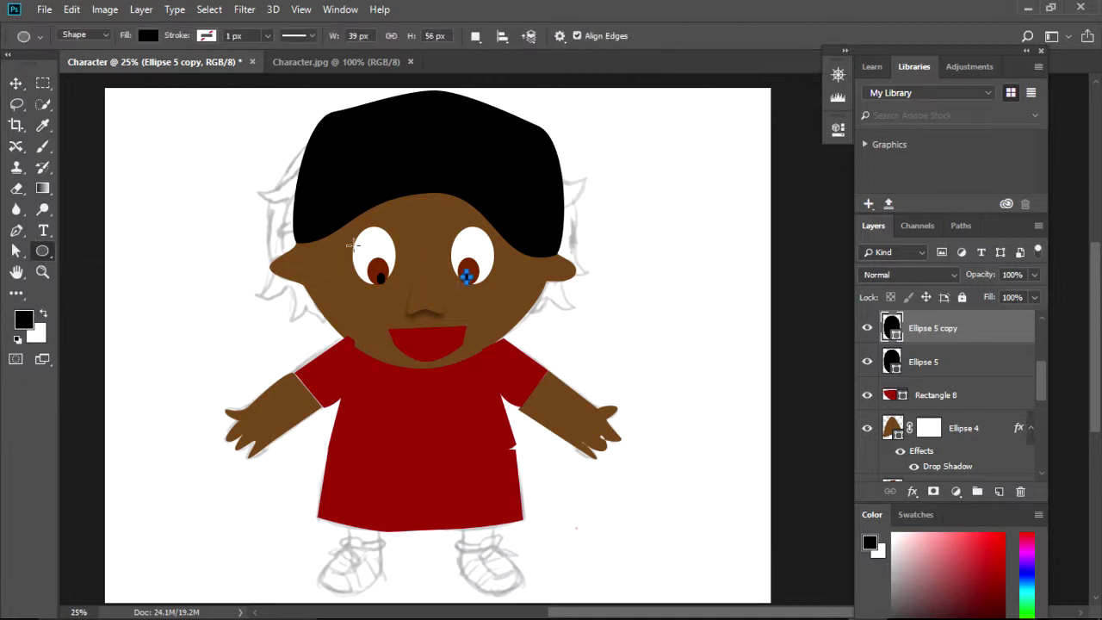
left_click_drag(353, 242, 393, 225)
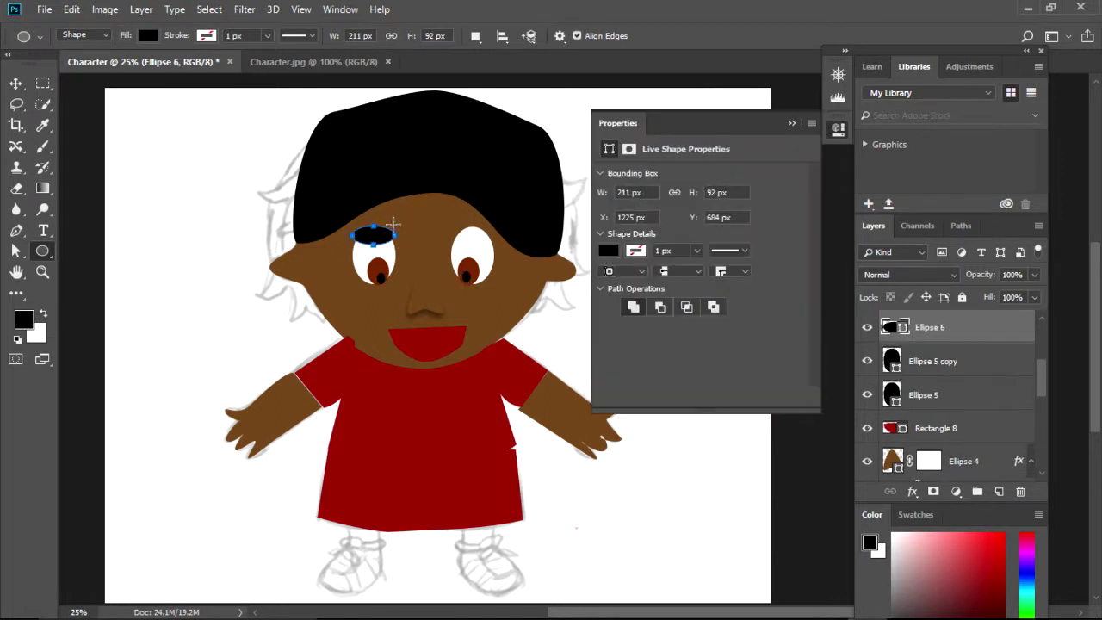
left_click(612, 250)
left_click(610, 335)
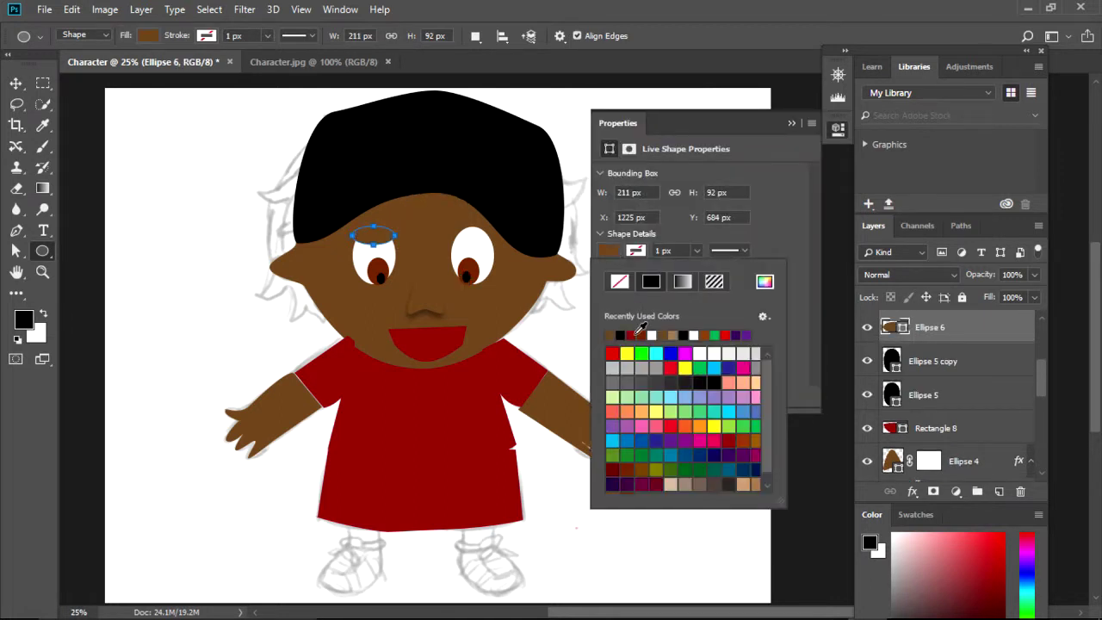
Reshape the brown ellipse into a slanted eyelid about 231 × 102 px by moving its inner point outward, converting it to a regular path
key("Return")
key("a")
left_click_drag(398, 246, 414, 244)
key("Return")
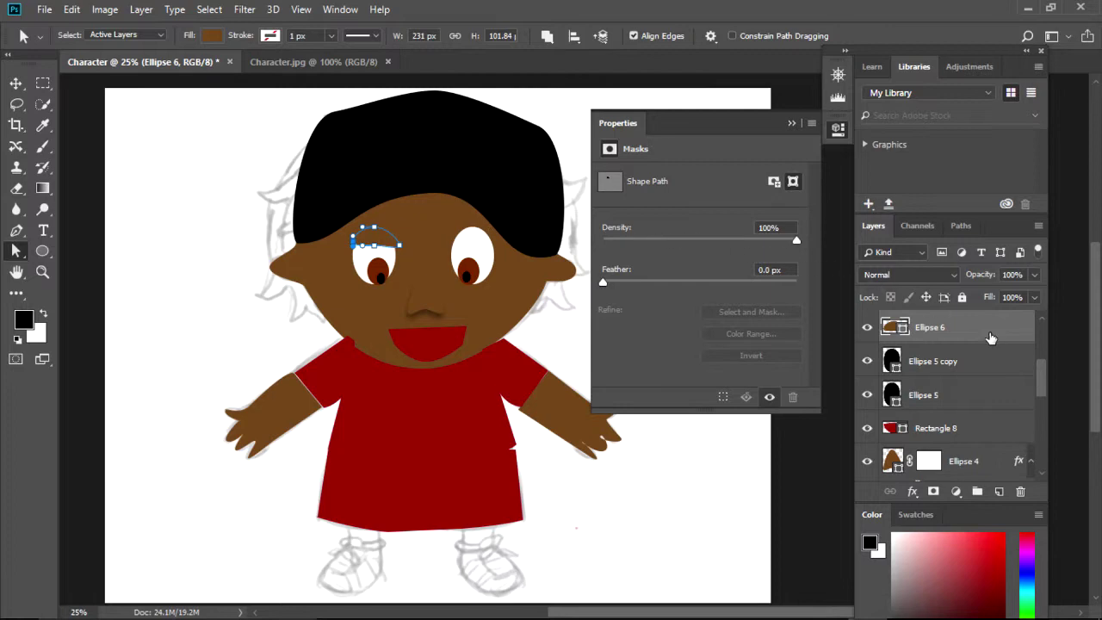
Duplicate the eyelid layer within the Character document
right_click(990, 337)
left_click(874, 88)
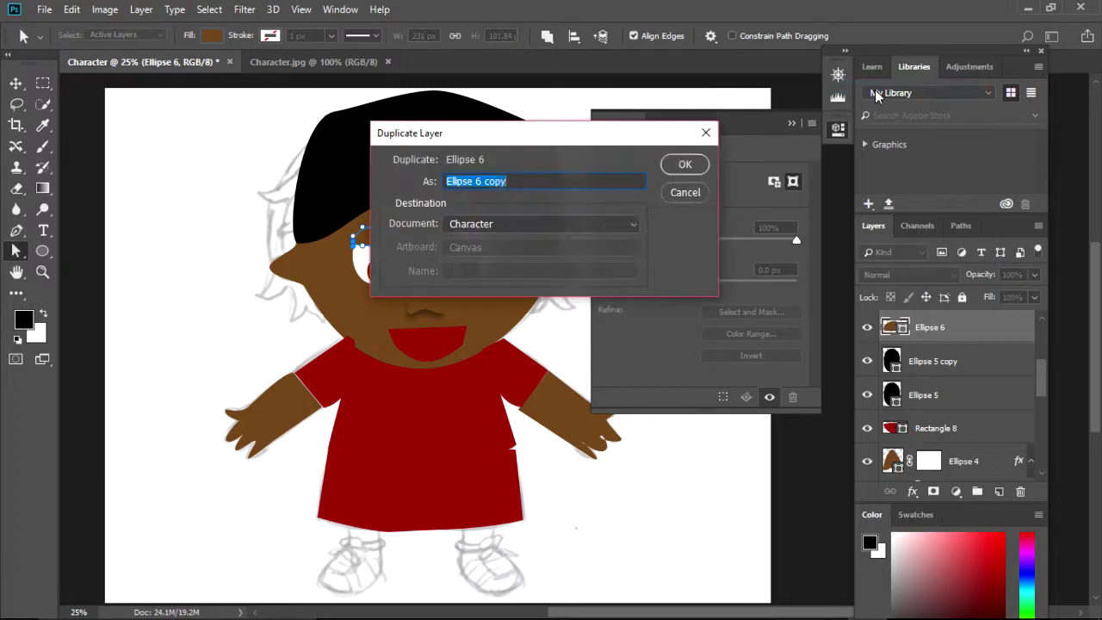
left_click(689, 164)
Try to flip the eyelid copy's selected points horizontally and undo the flip
left_click(104, 9)
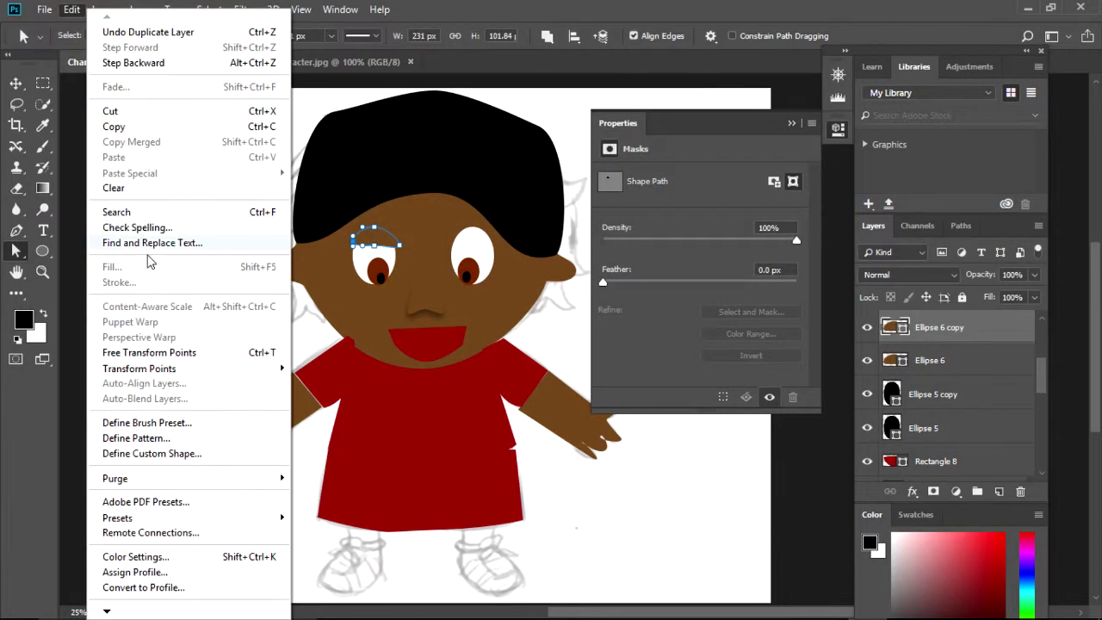
mouse_move(146, 368)
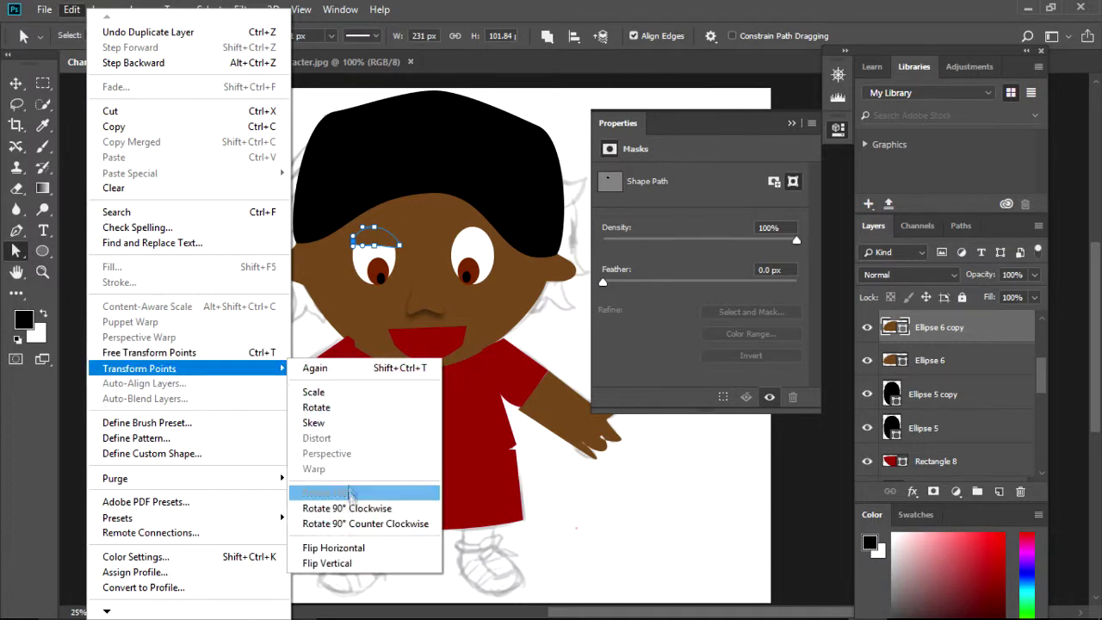
left_click(336, 548)
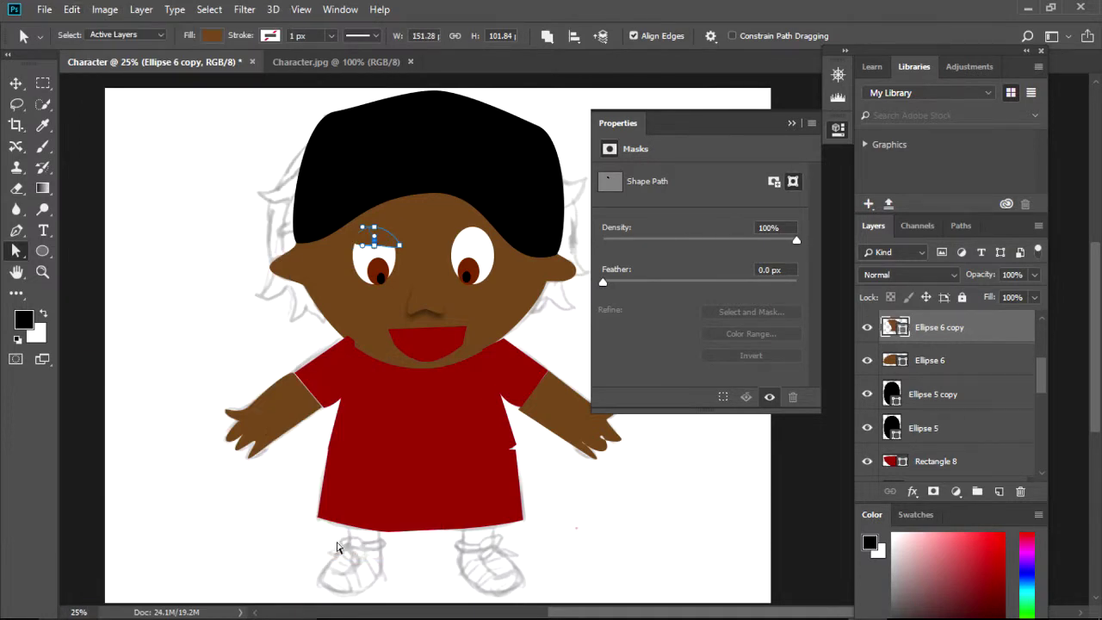
left_click(71, 9)
left_click(134, 62)
Flip the eyelid copy horizontally and move it over the top of the right-hand eye
left_click(71, 10)
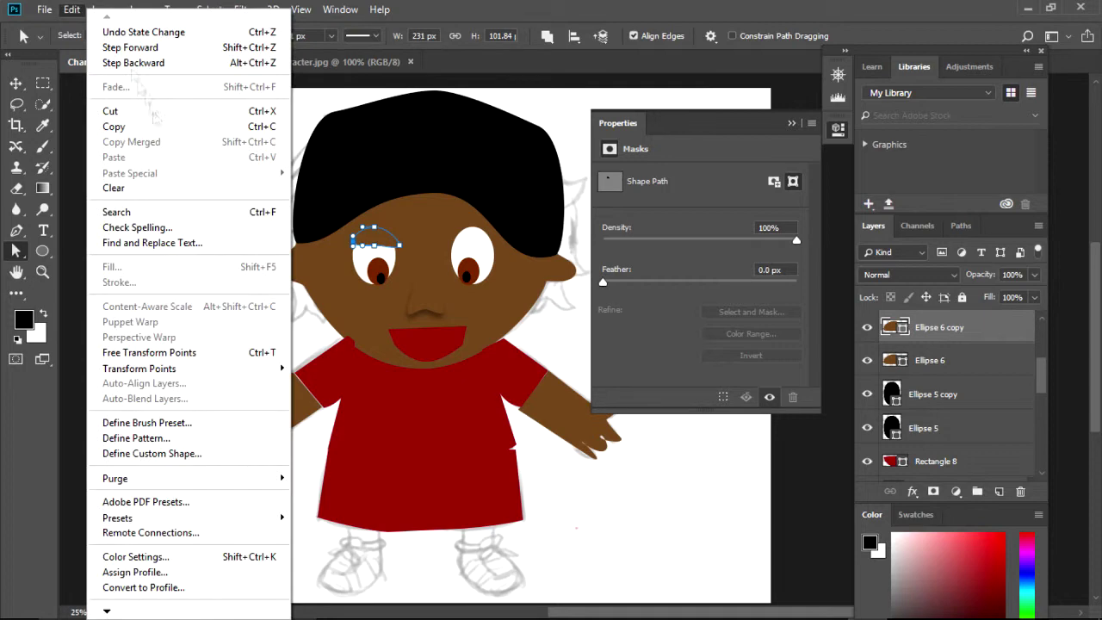
mouse_move(149, 368)
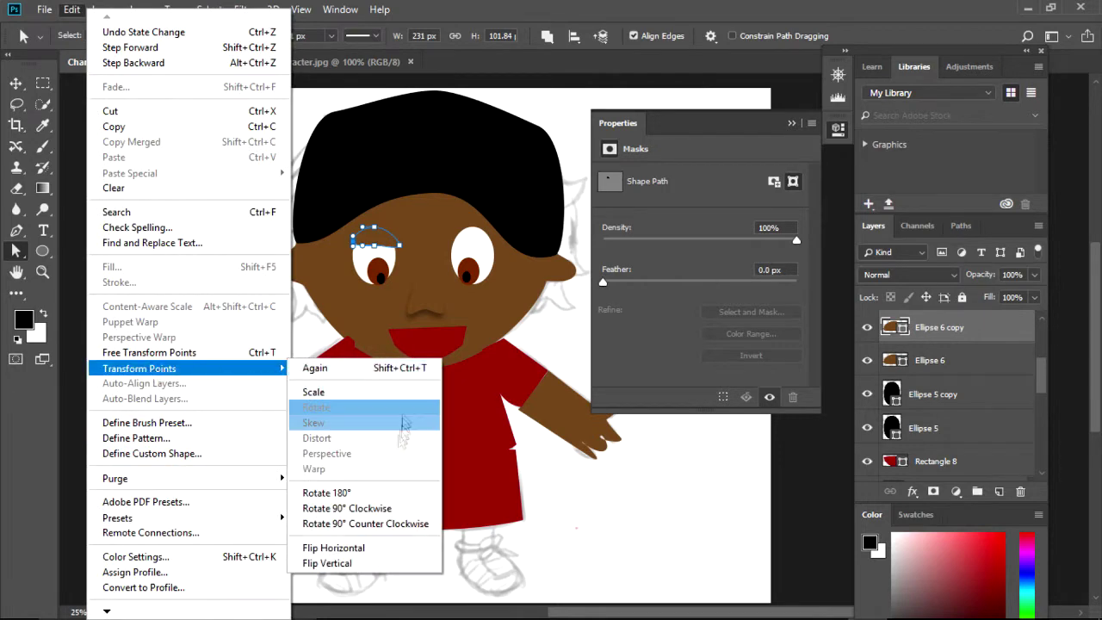
left_click(335, 548)
key("v")
left_click_drag(376, 243, 476, 244)
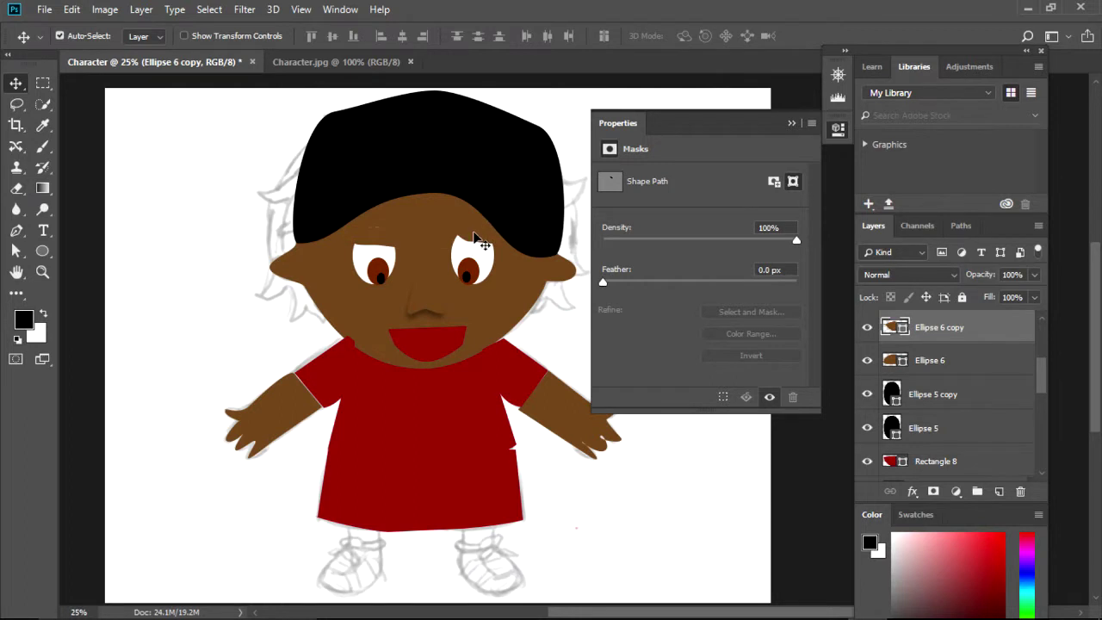
Flip the eyelid copy vertically and horizontally, repositioning it over the right-hand eye after each flip
left_click(71, 10)
mouse_move(129, 368)
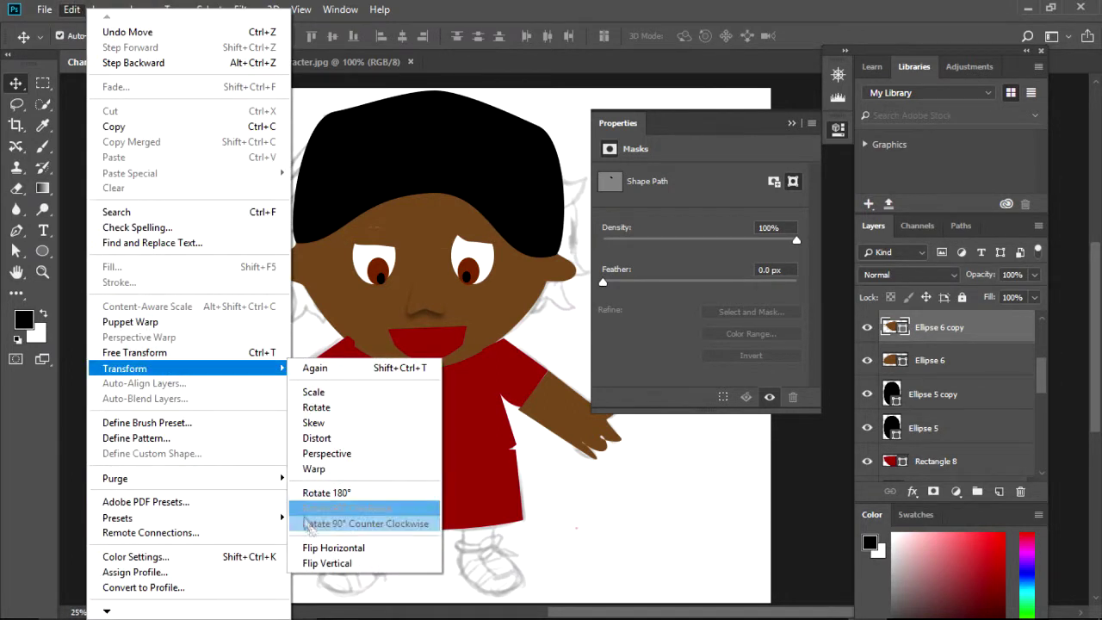
left_click(323, 568)
left_click_drag(479, 245, 478, 234)
left_click(71, 9)
mouse_move(129, 368)
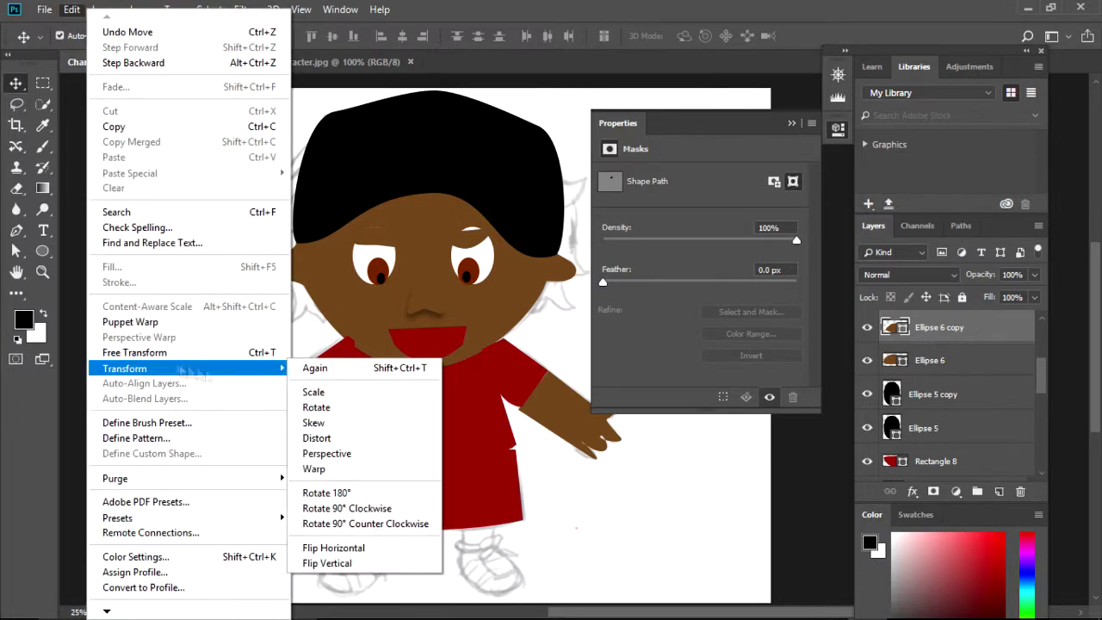
left_click(314, 547)
left_click_drag(484, 243, 477, 248)
Flip the eyelid copy vertically once more and align both eyelids so they cover the tops of the eyes
left_click(72, 9)
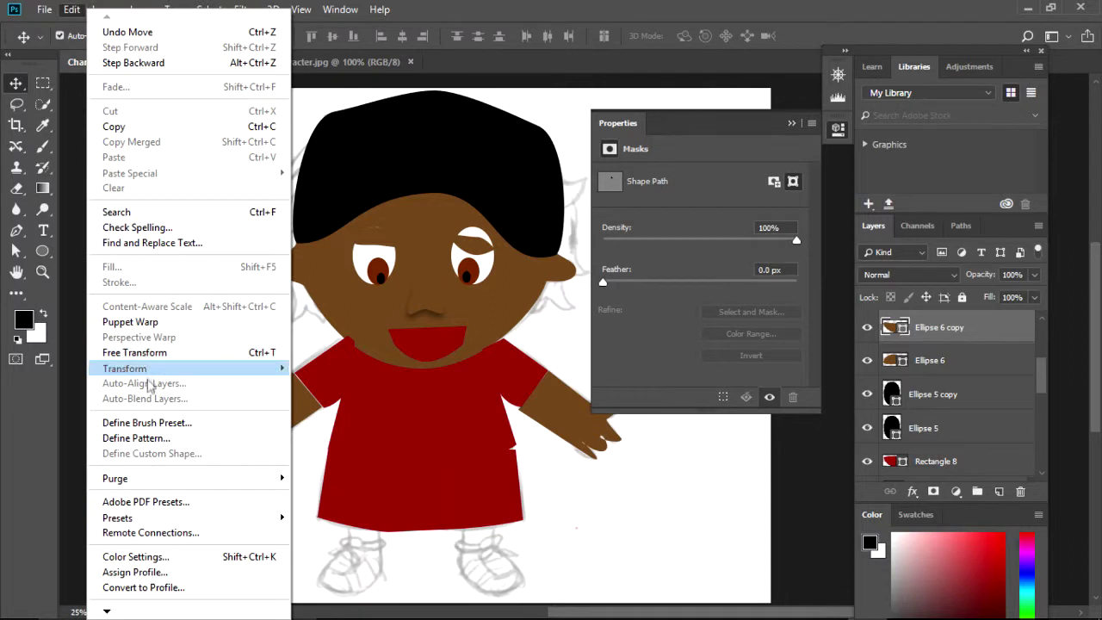
mouse_move(259, 368)
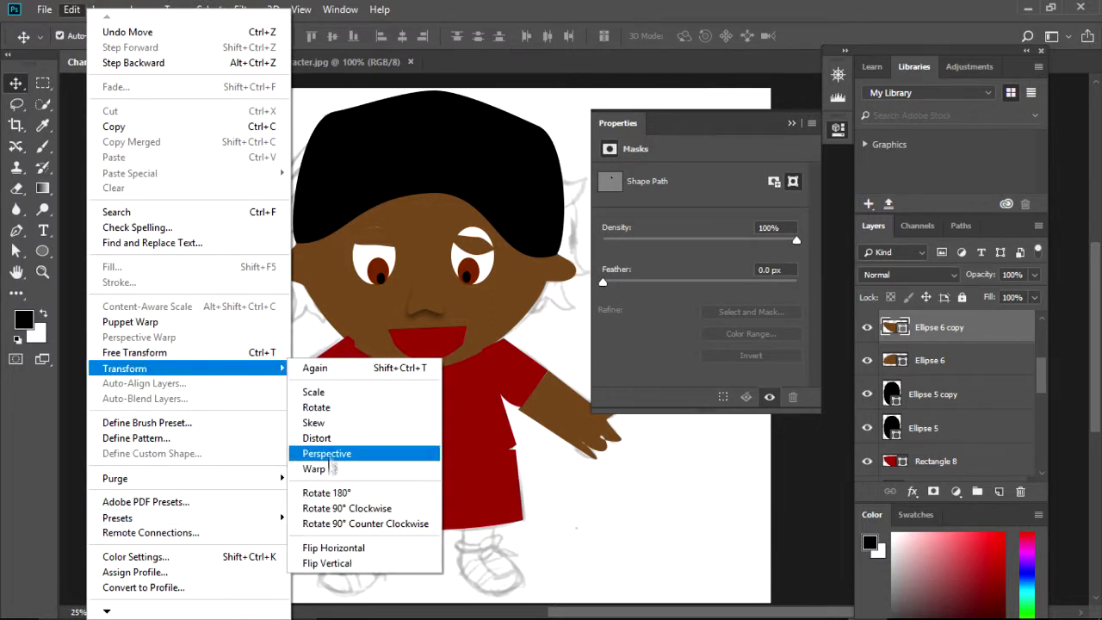
left_click(332, 563)
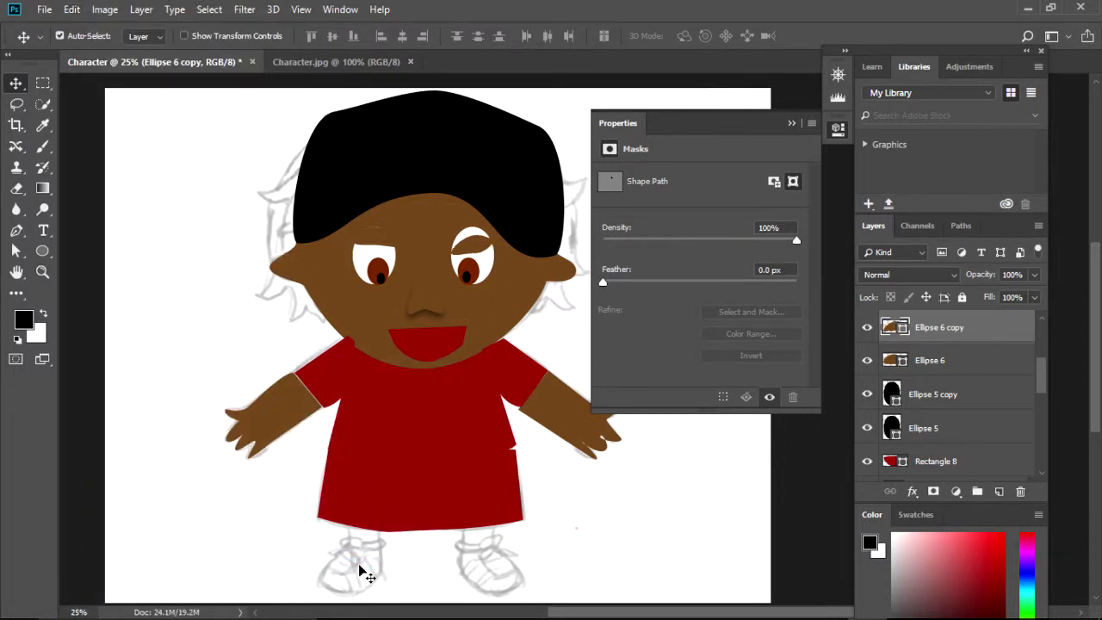
left_click_drag(482, 249, 478, 246)
left_click(366, 241)
left_click_drag(366, 242, 487, 247)
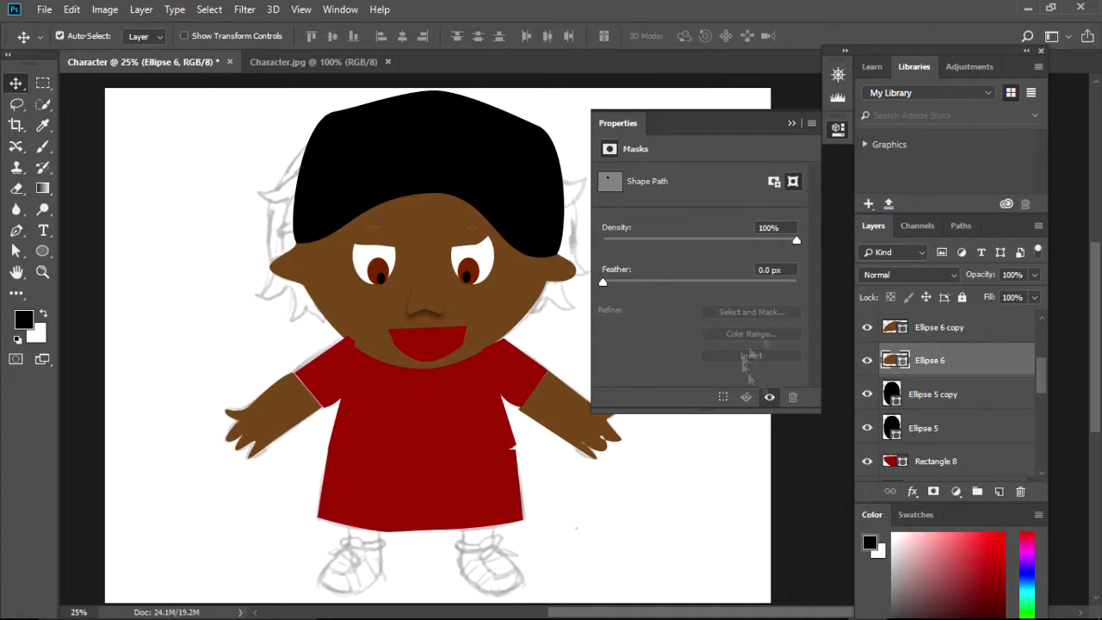
Add an inner shadow to the left-hand eyelid with a 52° angle, 23 px distance and 40 px size
left_click(913, 494)
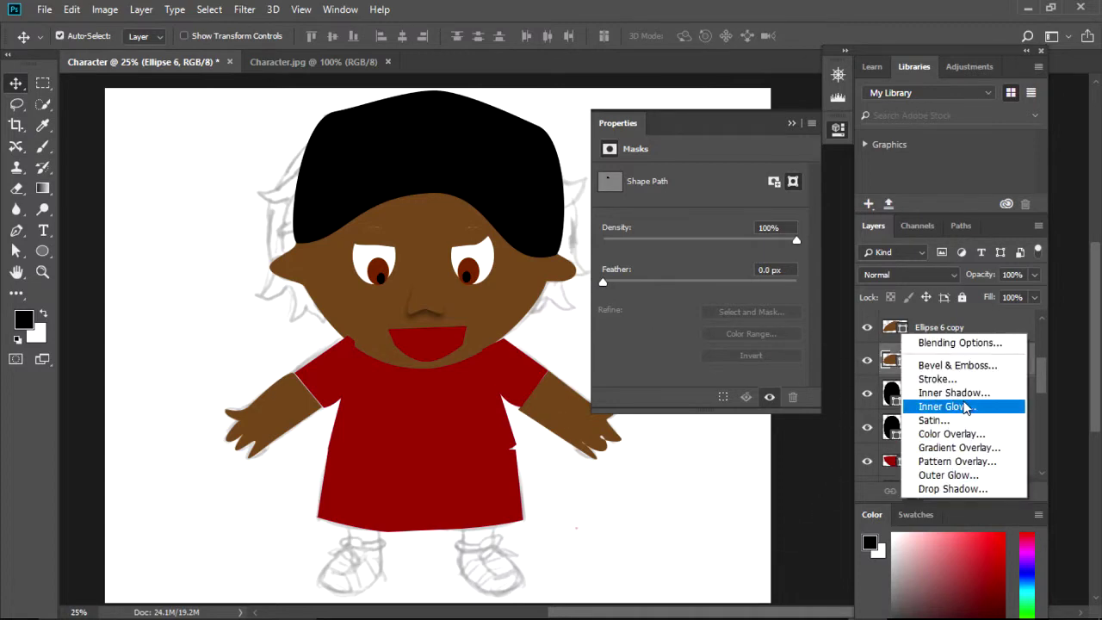
left_click(956, 394)
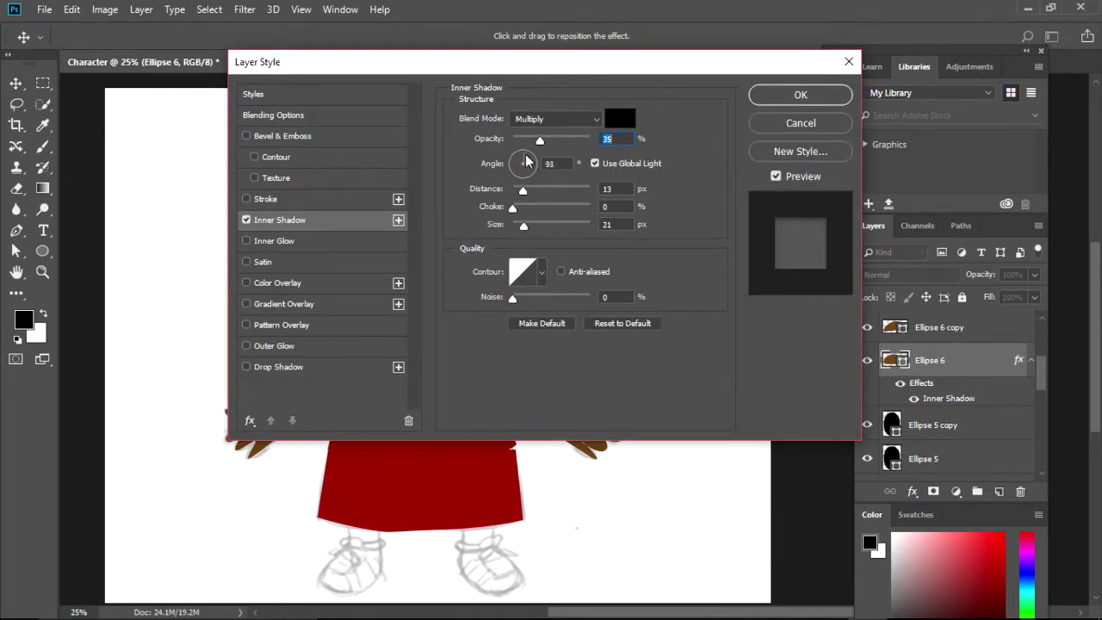
left_click_drag(527, 161, 535, 163)
left_click_drag(524, 227, 534, 225)
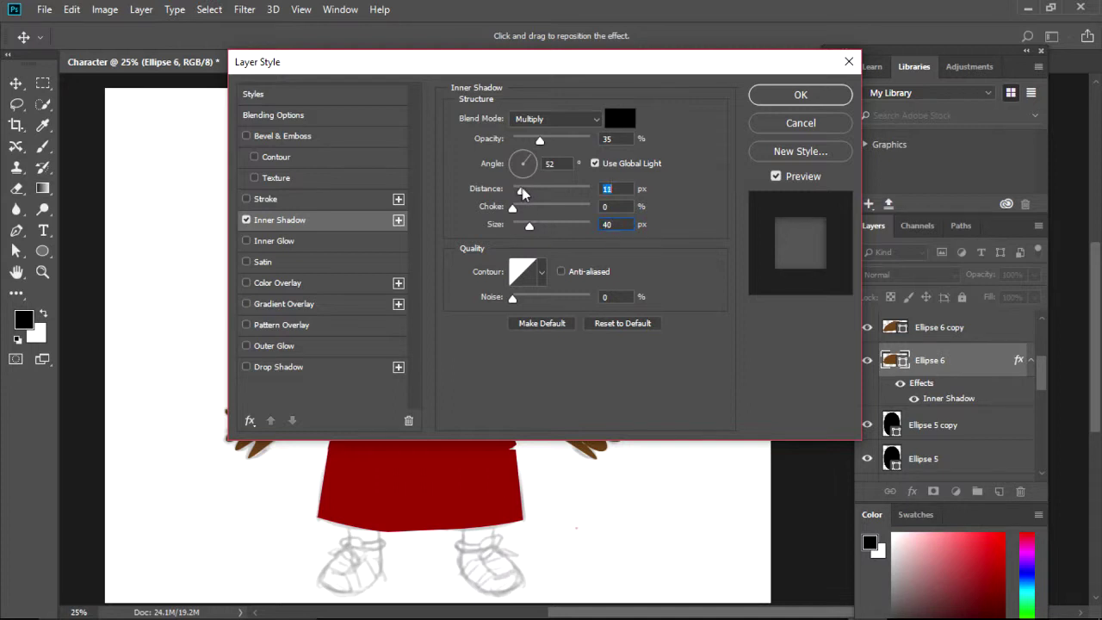
left_click(789, 94)
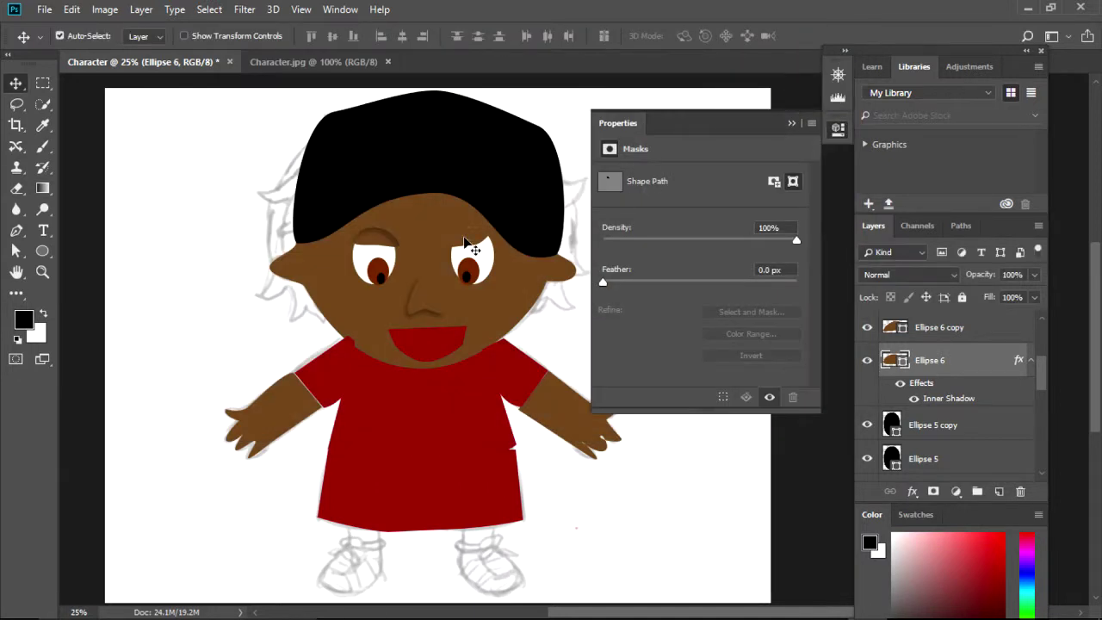
Add the same inner shadow to the right-hand eyelid copy, with 35% opacity, 52° angle, 23 px distance and 40 px size
left_click(947, 331)
left_click(912, 490)
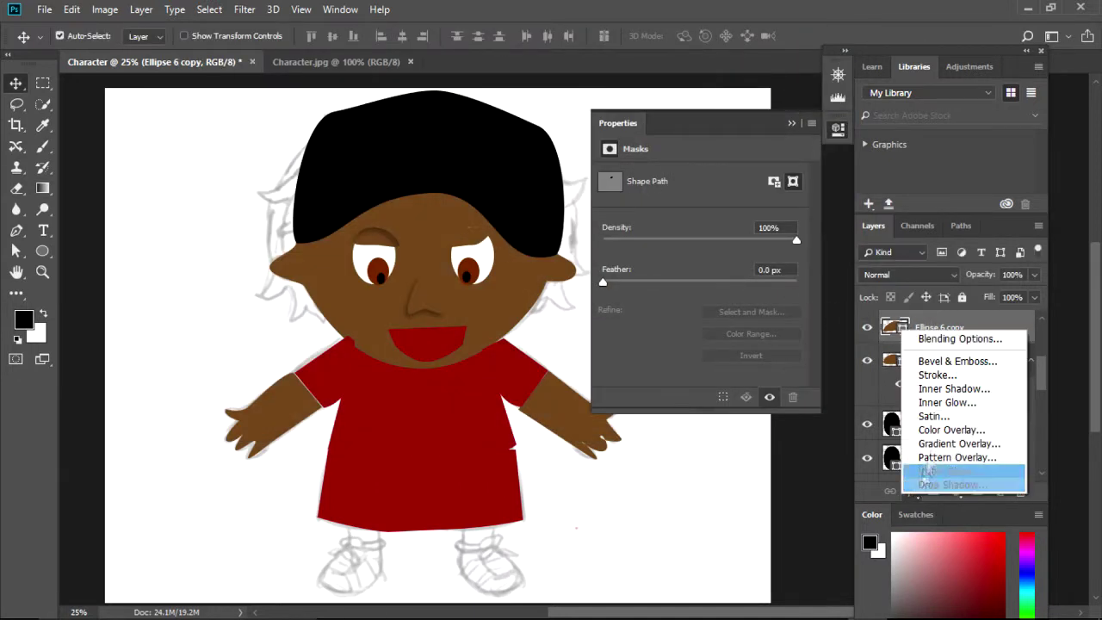
left_click(958, 393)
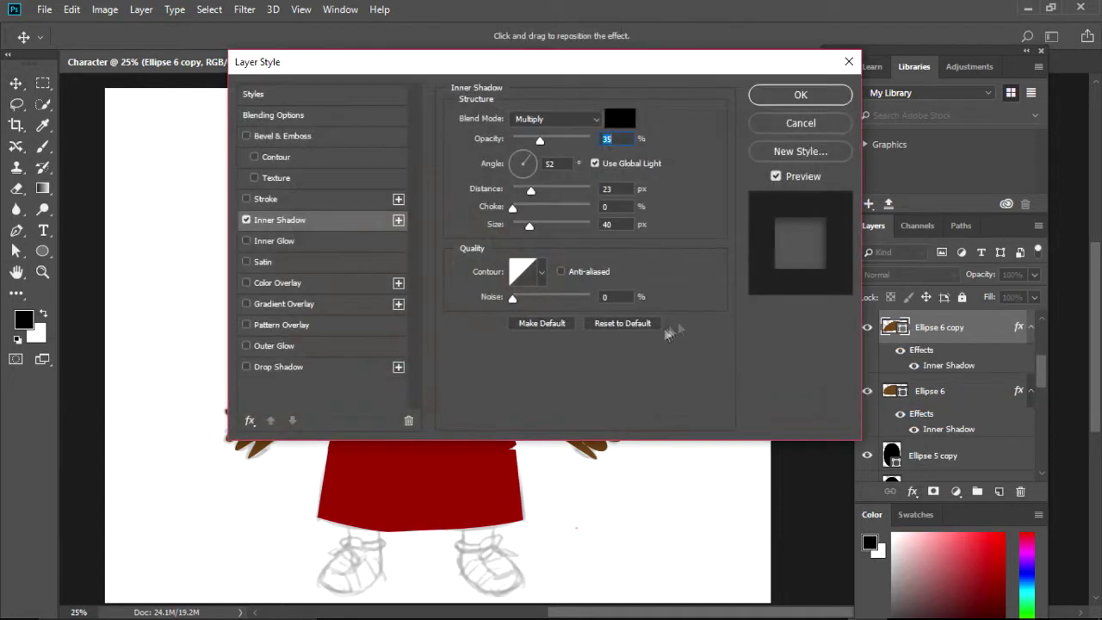
left_click(803, 97)
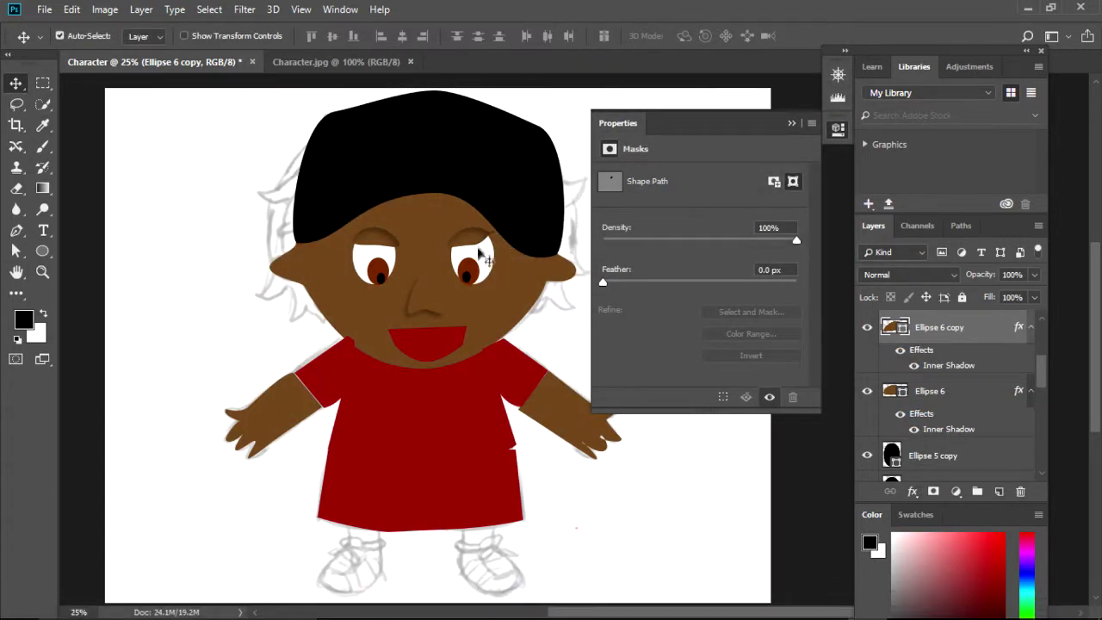
Try to correct the right-hand eyelid copy by flipping it horizontally and vertically and repositioning it over the eye
left_click(141, 10)
mouse_move(104, 9)
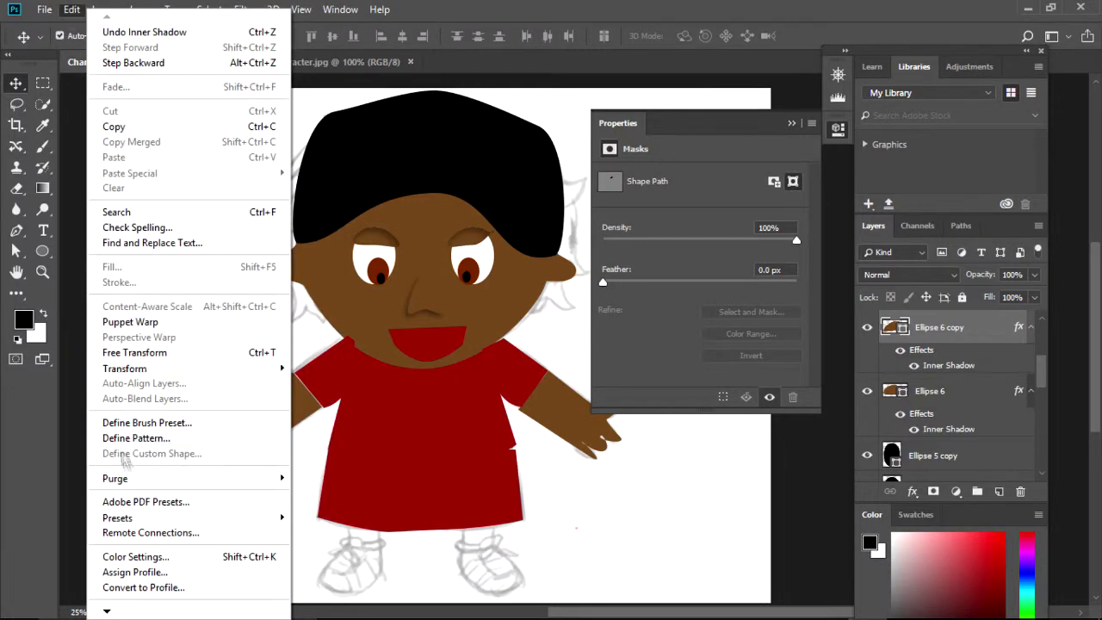
mouse_move(172, 368)
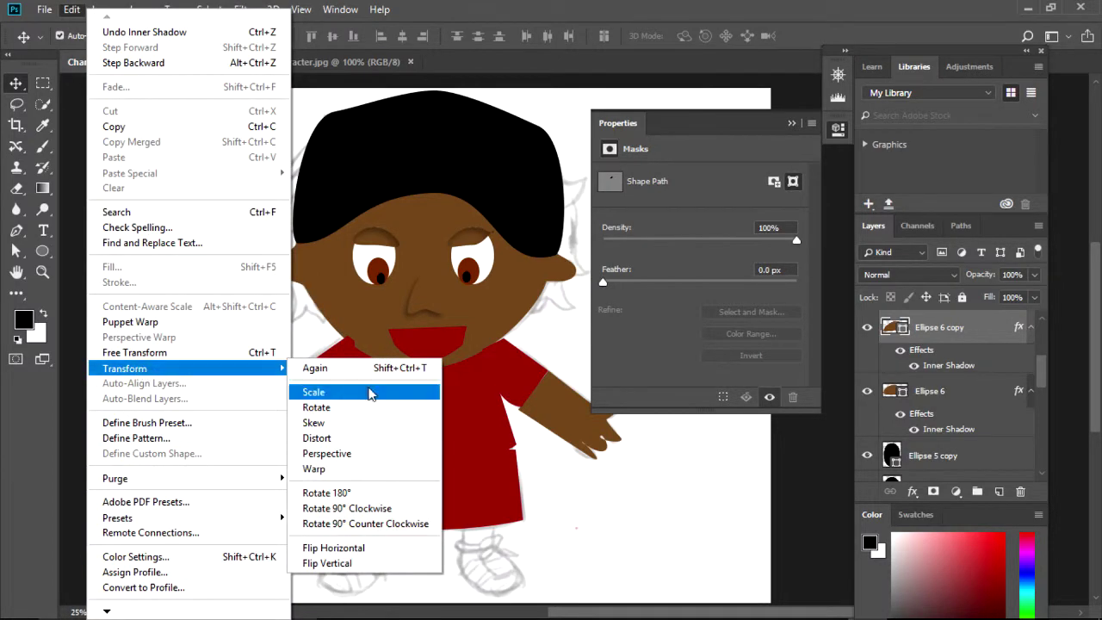
left_click(353, 550)
left_click(104, 9)
mouse_move(73, 10)
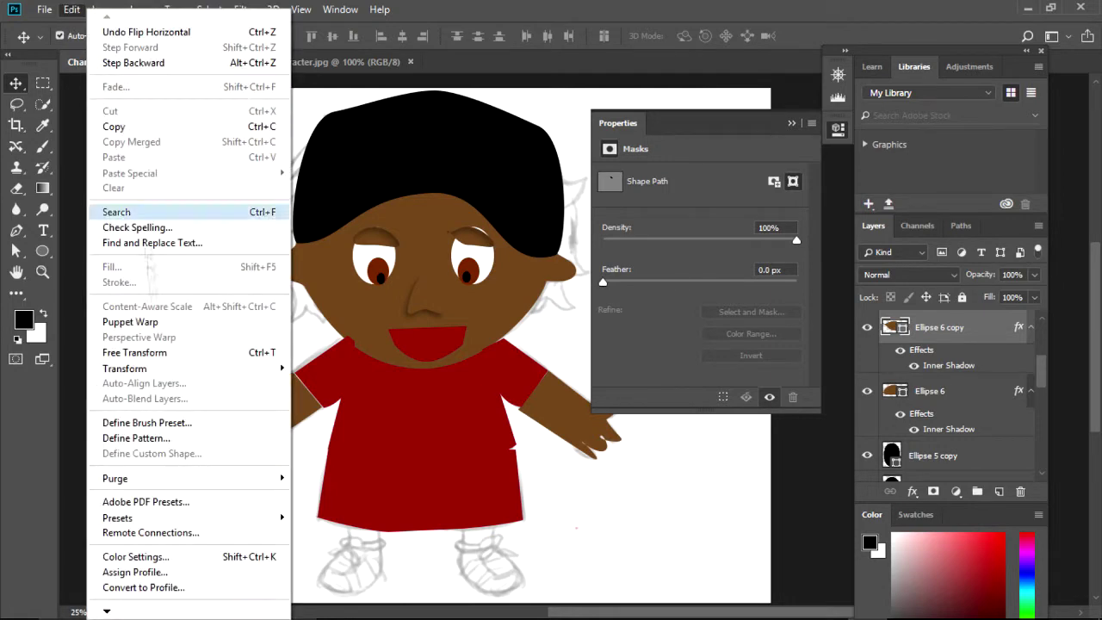
mouse_move(172, 369)
left_click(329, 564)
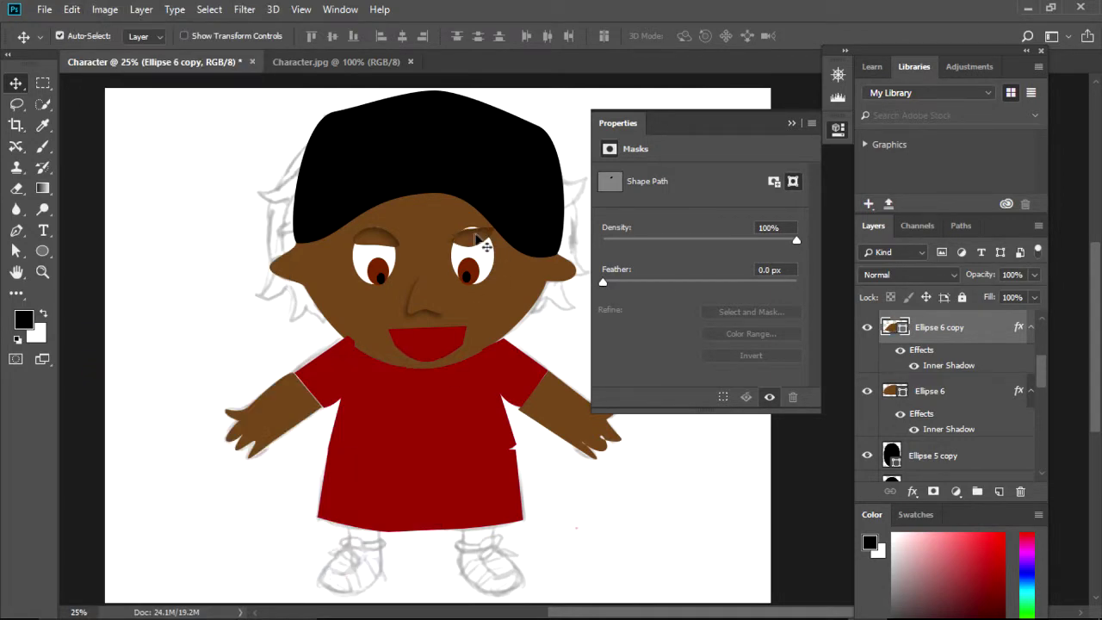
left_click_drag(482, 250, 480, 238)
Try further vertical and horizontal flips of the right-hand eyelid copy, shifting it over the top of the eye
left_click(72, 10)
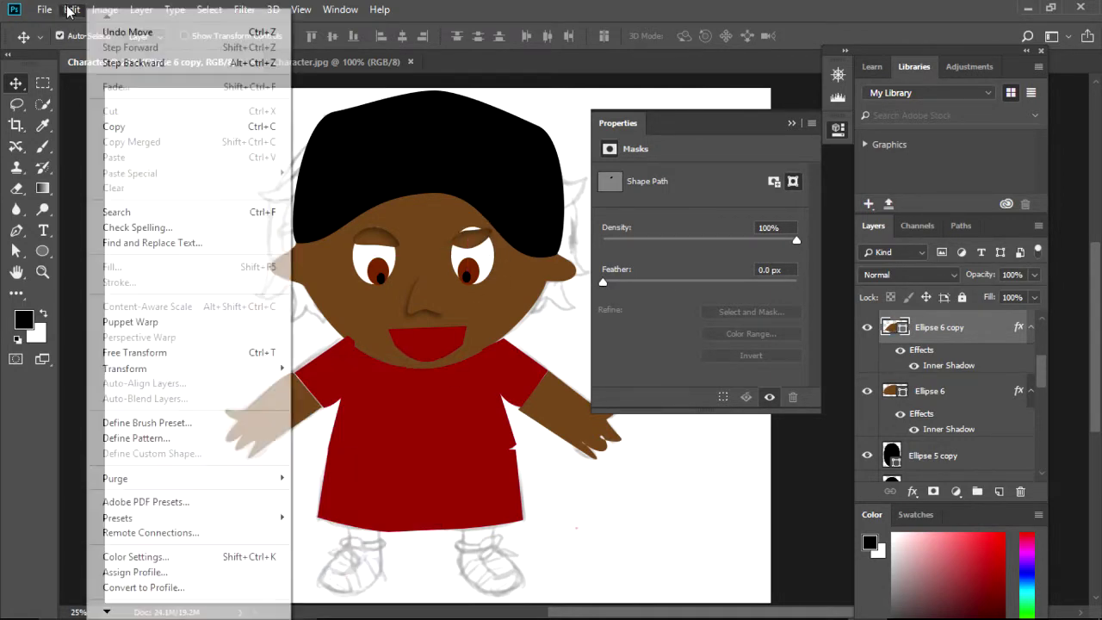
mouse_move(168, 370)
left_click(344, 556)
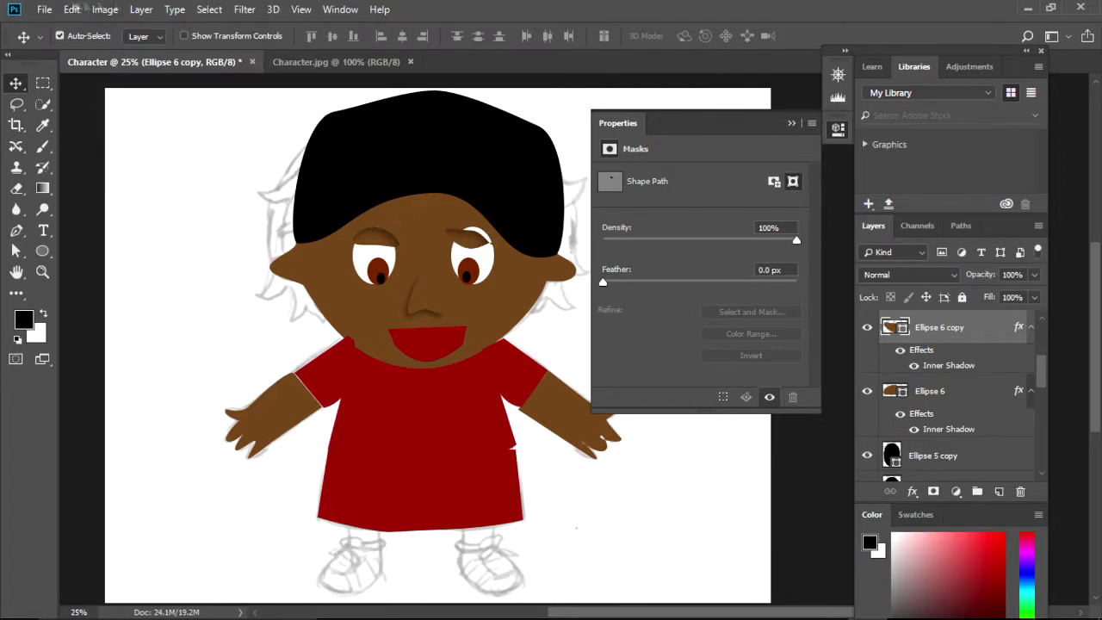
left_click(104, 10)
mouse_move(72, 10)
mouse_move(172, 369)
left_click(357, 546)
left_click(72, 9)
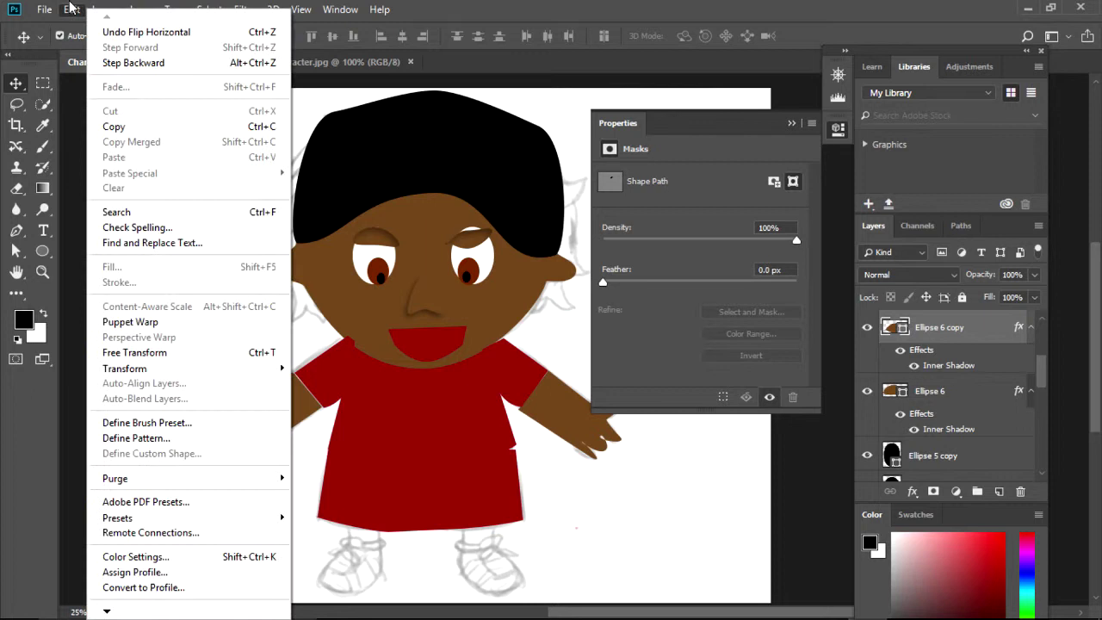
mouse_move(173, 369)
left_click(353, 564)
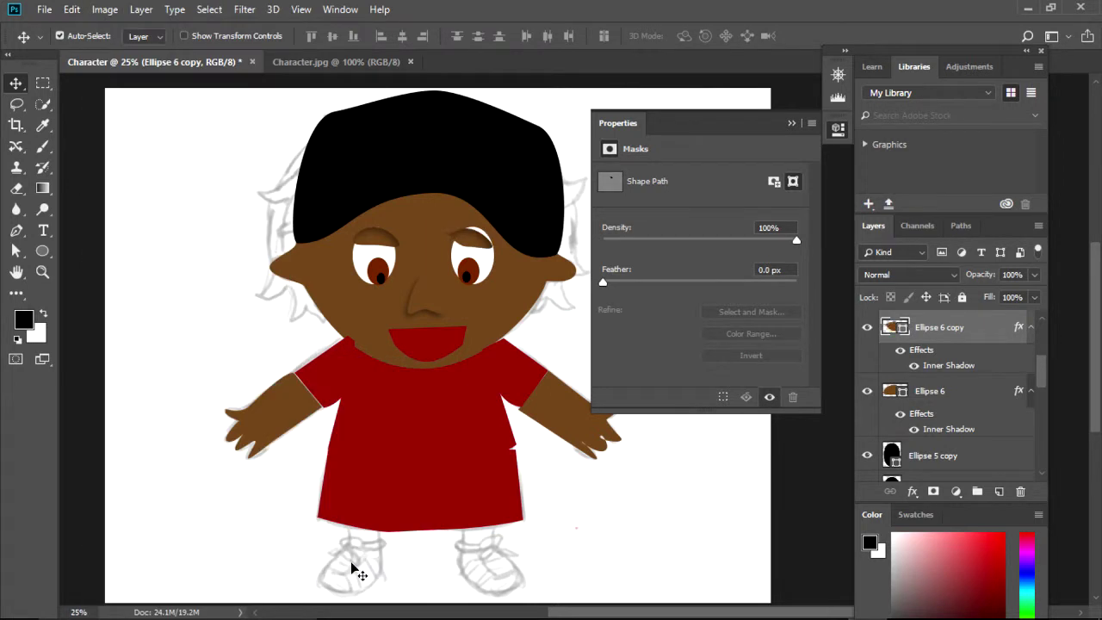
left_click_drag(472, 238, 476, 238)
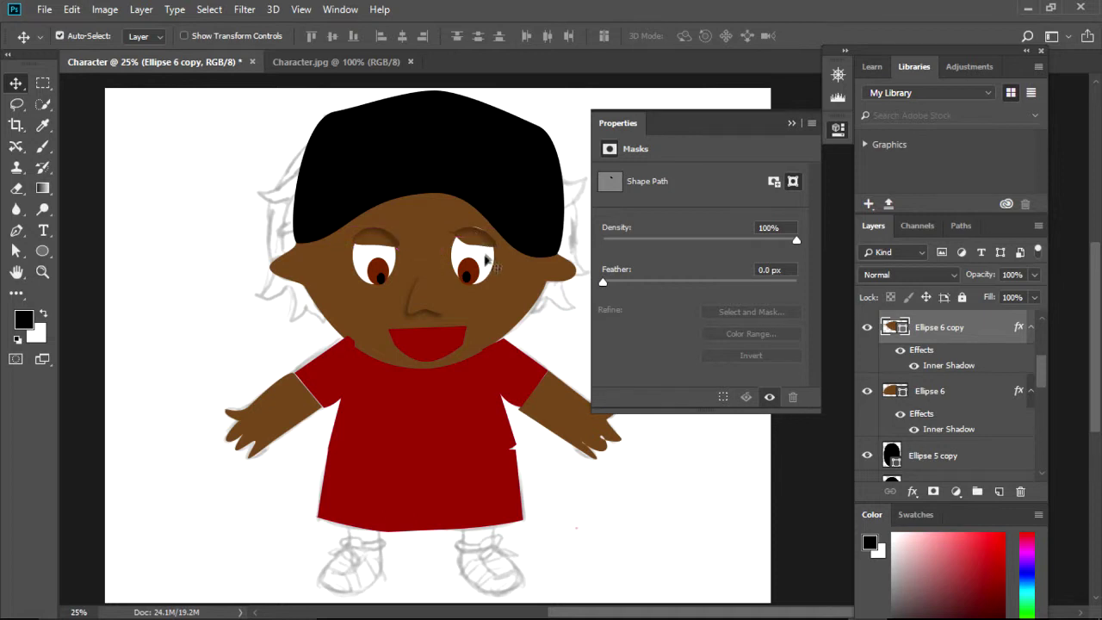
Replace the right-hand eyelid with a fresh duplicate of the left-hand one, flipped horizontally and aligned over the top of the right-hand eye
key("ctrl+e")
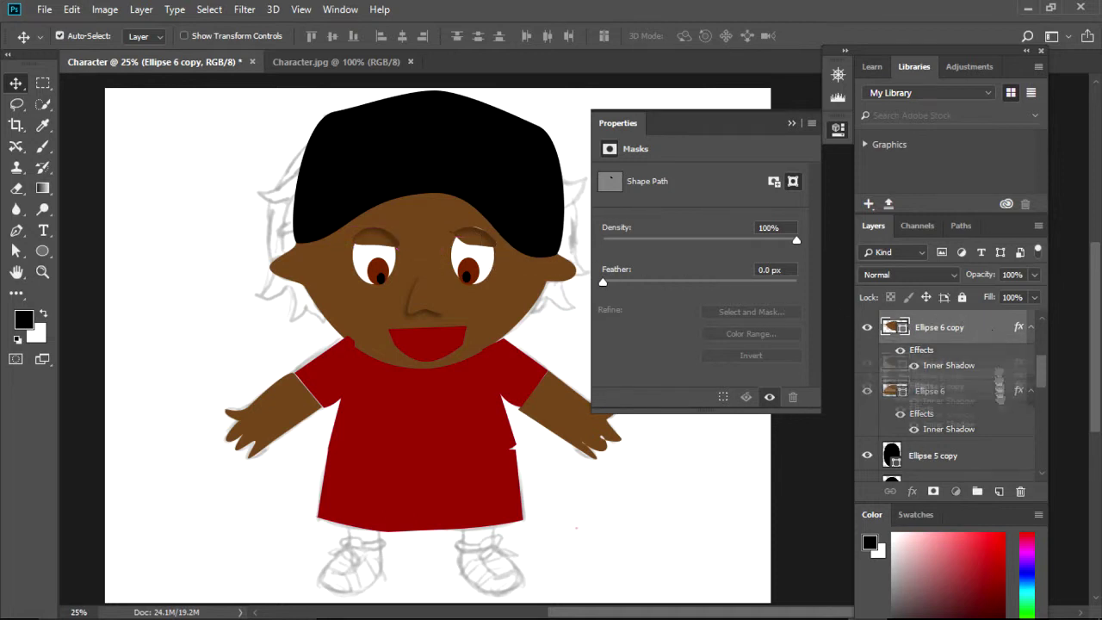
right_click(953, 338)
left_click(826, 90)
left_click(679, 163)
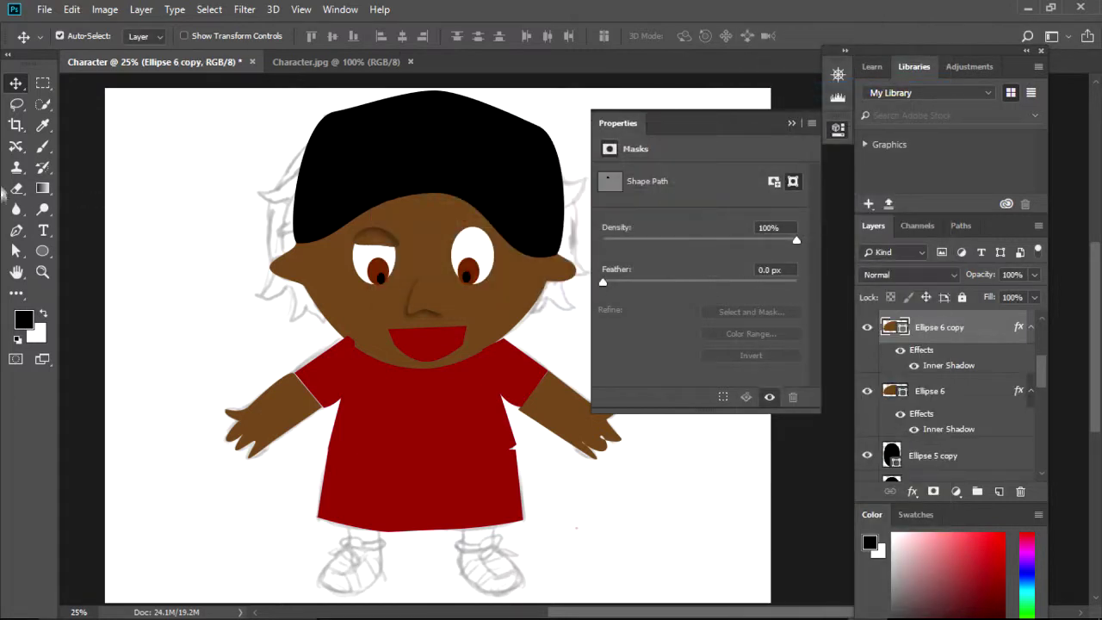
left_click_drag(394, 241, 479, 235)
left_click(71, 8)
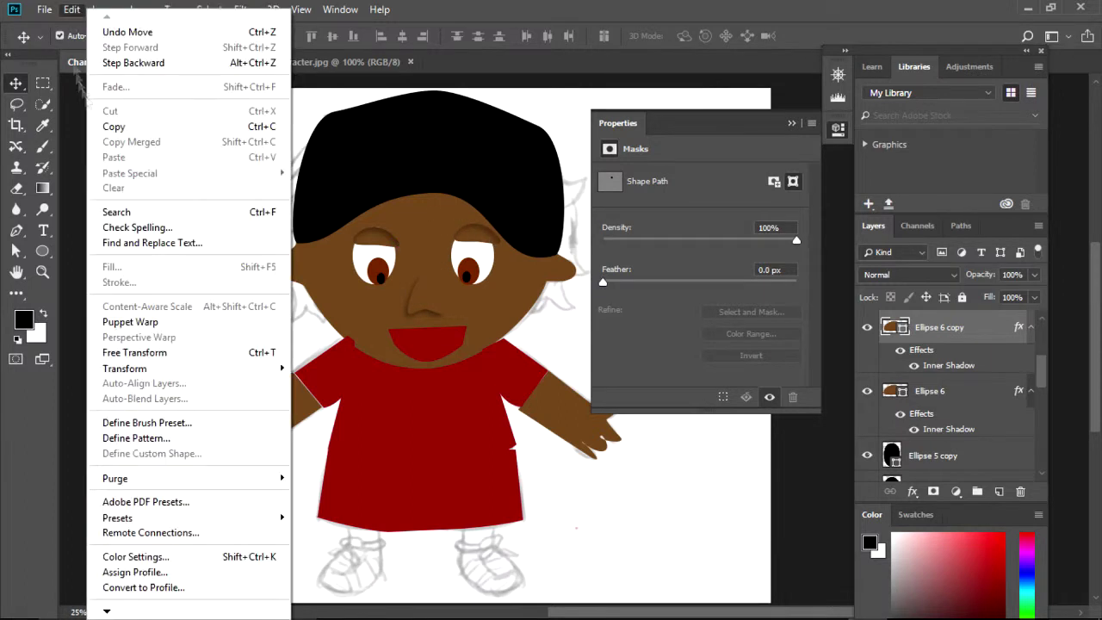
mouse_move(189, 369)
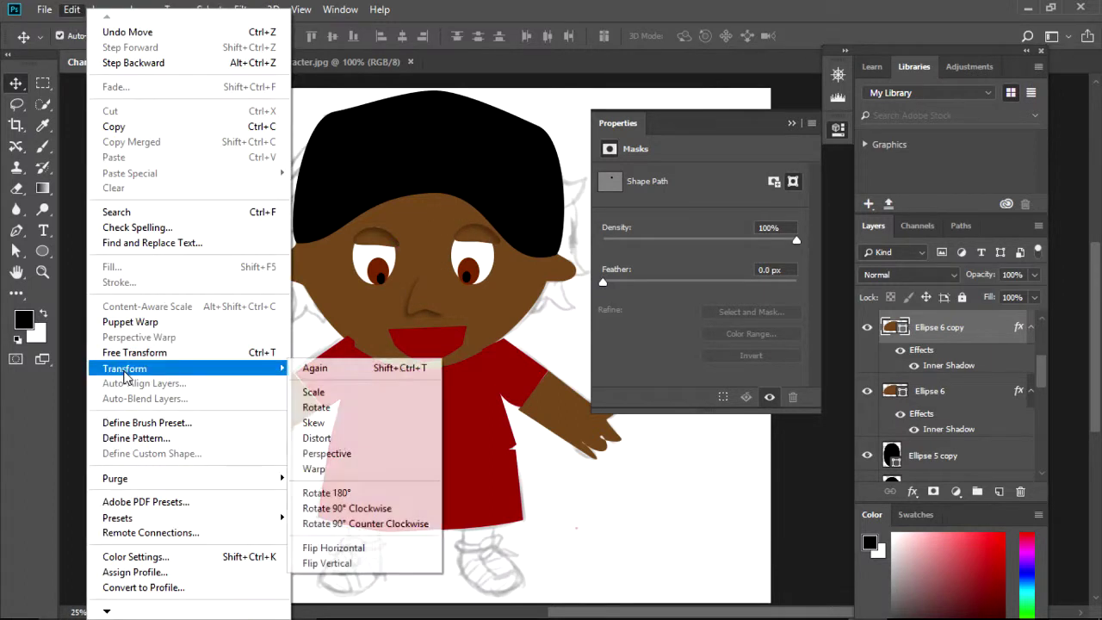
left_click(376, 551)
left_click_drag(508, 202, 487, 251)
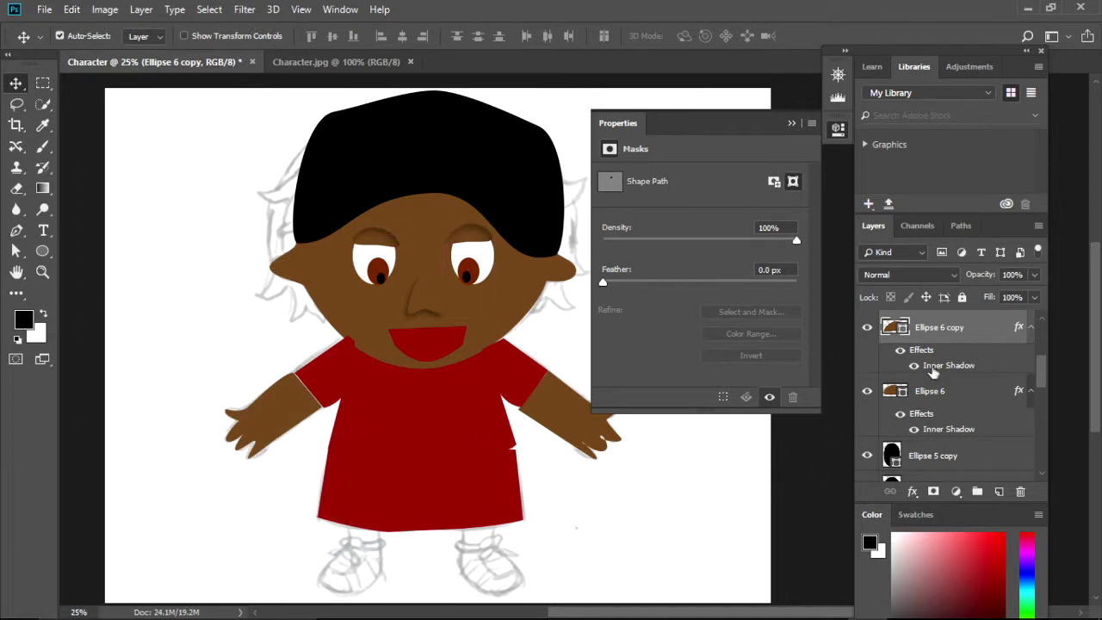
Select the shape covering the shorts and lower its layer opacity to 41% so the sketch shows through
scroll(1016, 382, "down", 5)
scroll(1002, 383, "down", 5)
left_click(968, 410)
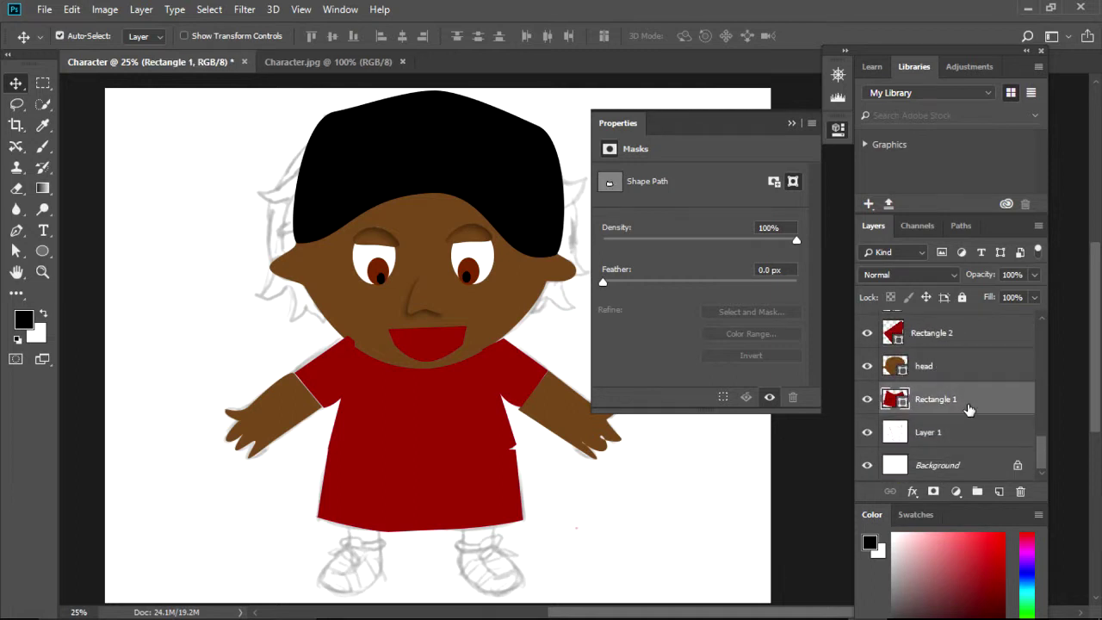
scroll(969, 410, "up", 5)
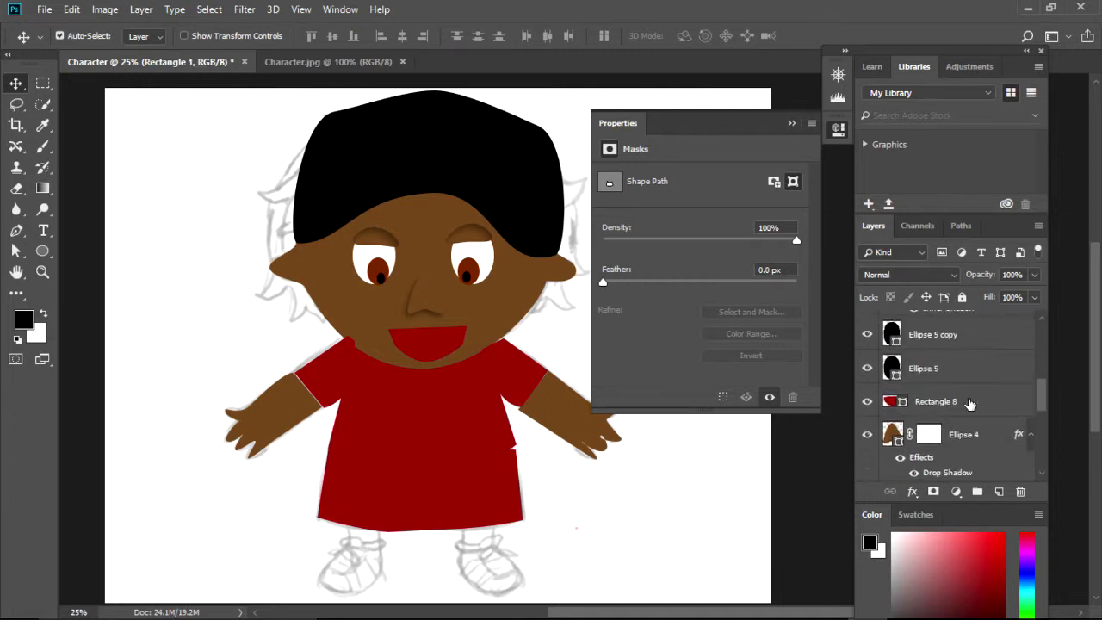
left_click(969, 402)
scroll(968, 402, "up", 5)
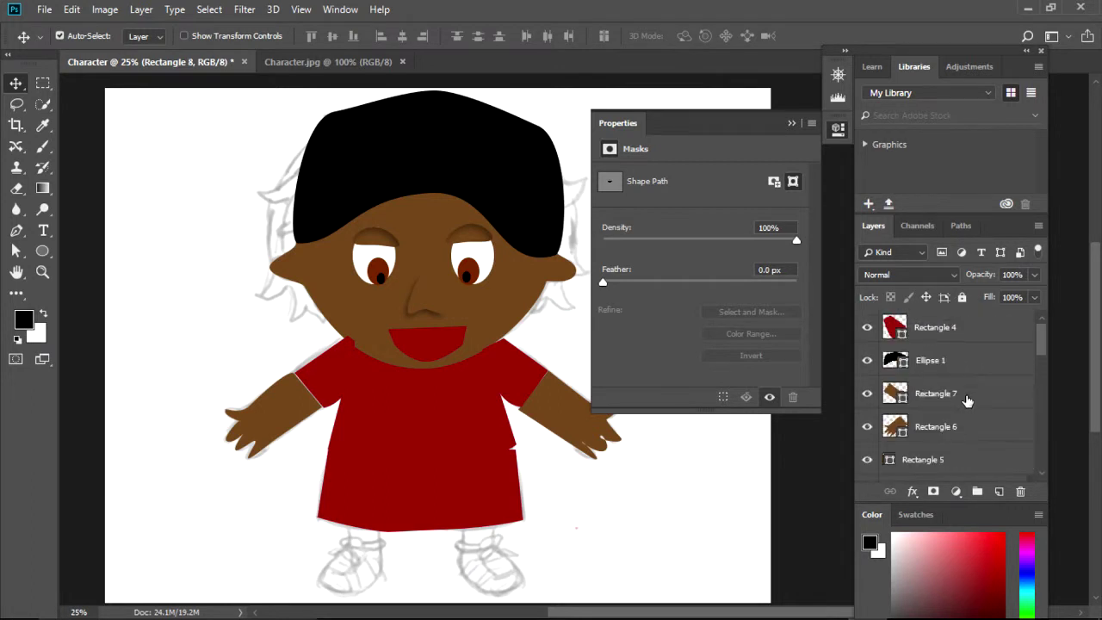
scroll(968, 401, "down", 5)
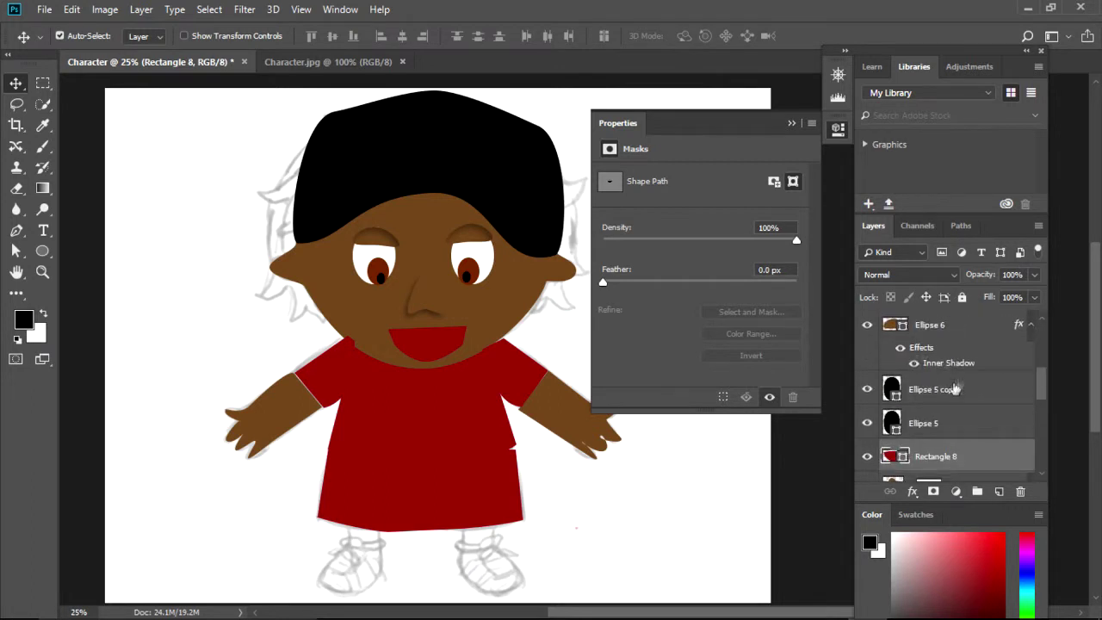
left_click(441, 508)
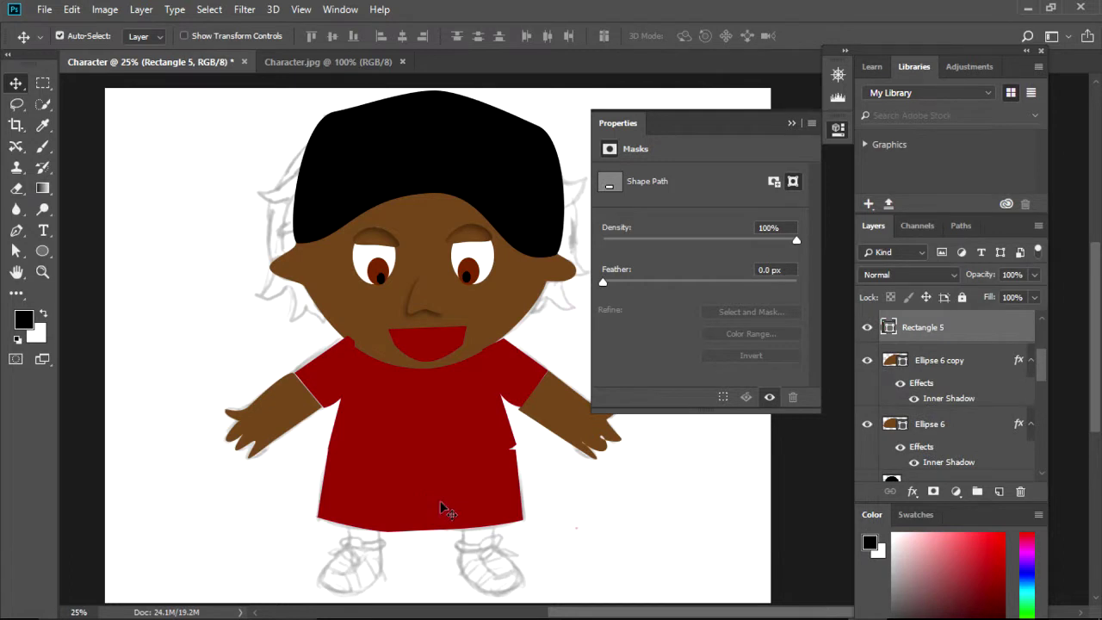
left_click(16, 250)
left_click(457, 508)
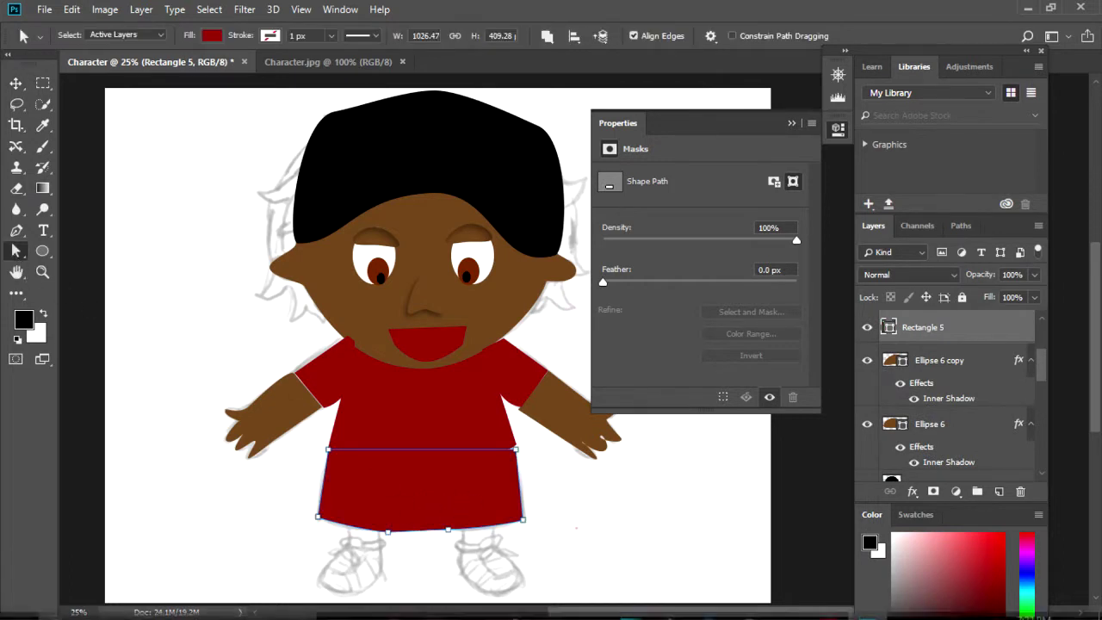
left_click(1034, 275)
left_click_drag(990, 301, 991, 301)
Add an anchor point in the middle of the shorts' hem and raise it to open the gap between the legs
left_click(16, 230)
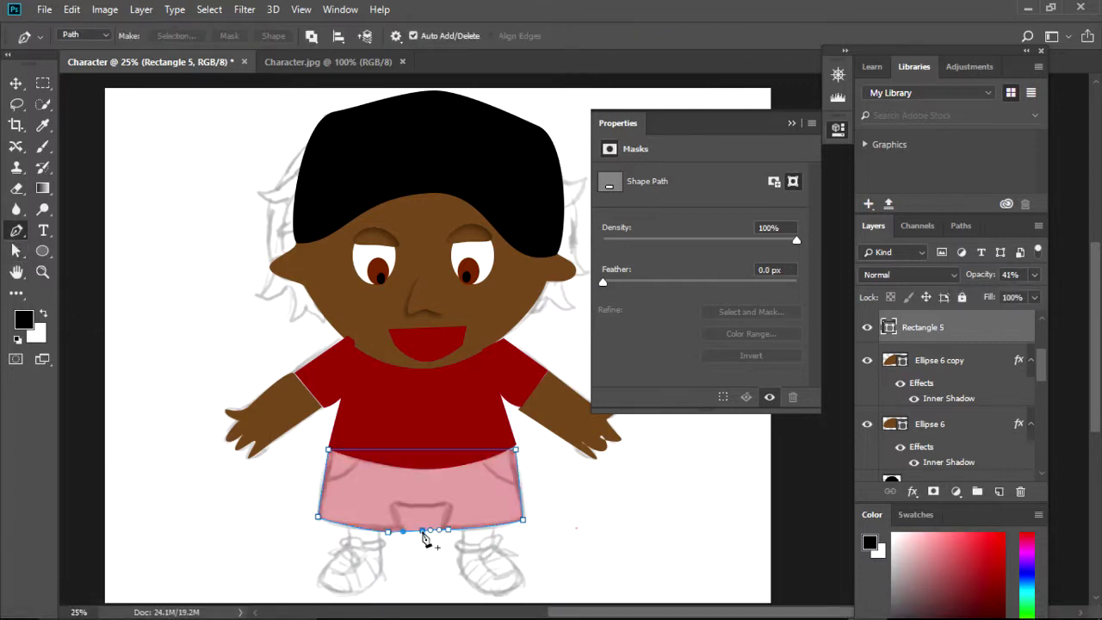
key("a")
left_click_drag(422, 530, 421, 507)
left_click(396, 531)
left_click(73, 9)
left_click(107, 33)
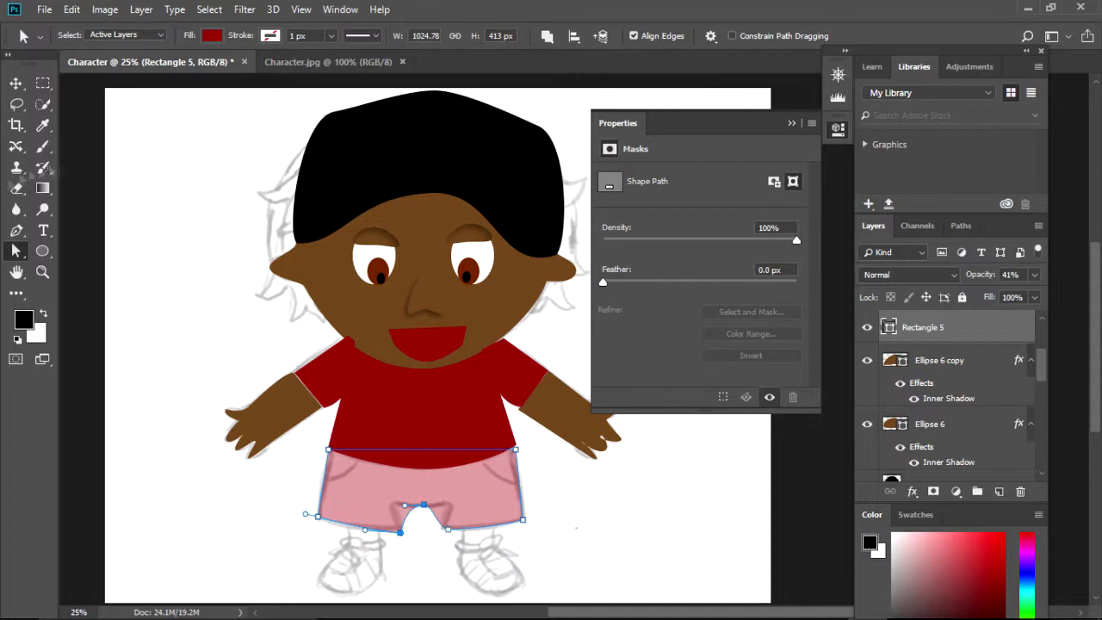
Add corner points at both sides of the gap and shape them to square off the inner legs along the sketch
key("p")
left_click(436, 518)
left_click(17, 250)
left_click_drag(406, 522, 446, 505)
left_click_drag(449, 505, 450, 514)
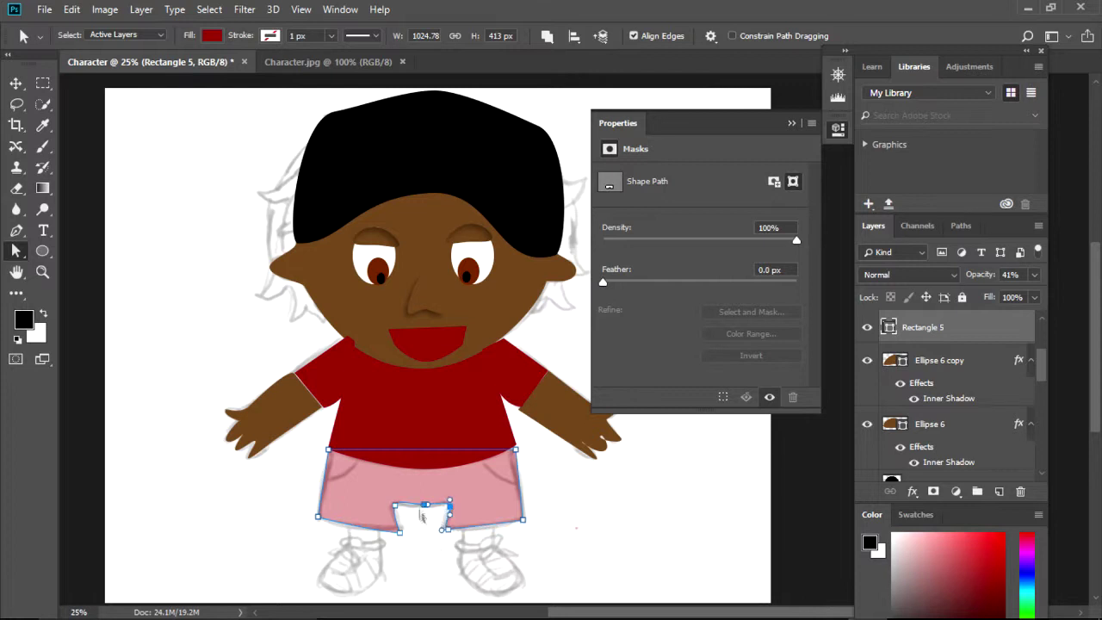
Refine the anchor points and curves along the shorts' hem and left-hand inner leg to follow the sketch
left_click(484, 528)
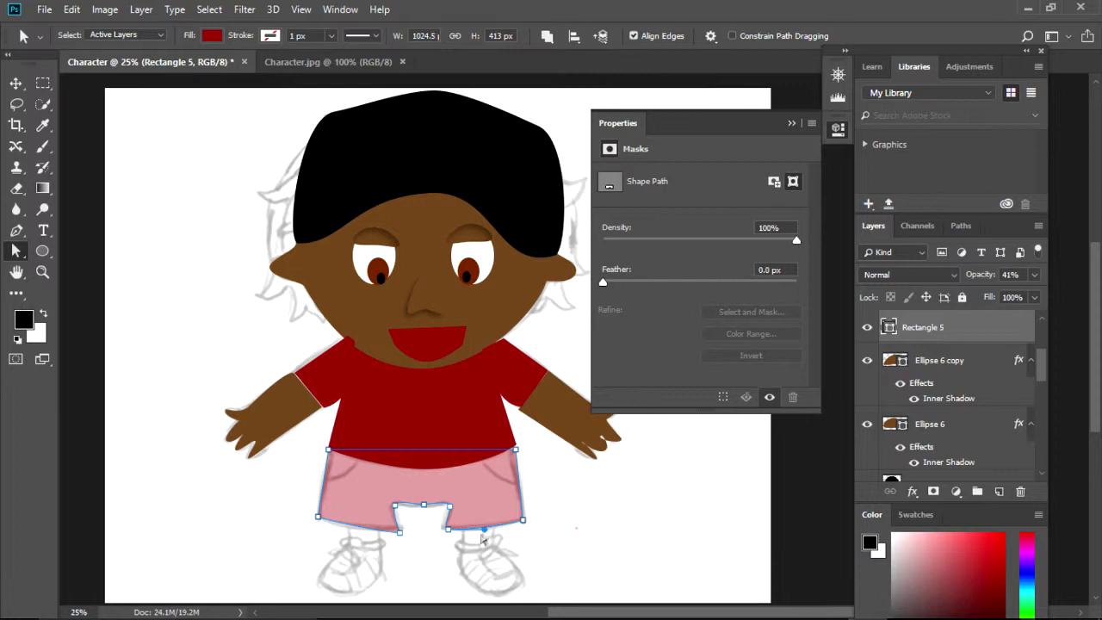
left_click(336, 525)
left_click(407, 507)
left_click_drag(437, 511, 409, 508)
left_click_drag(394, 520, 397, 523)
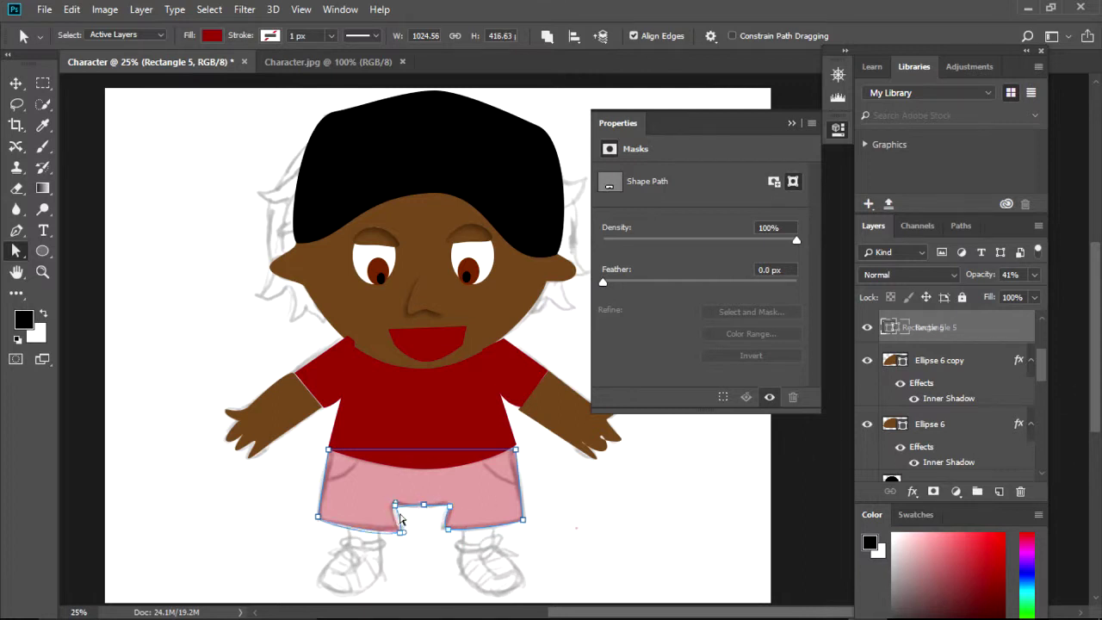
Fill the shorts with dark navy blue and restore their layer opacity to 100%
left_click(218, 36)
left_click(256, 143)
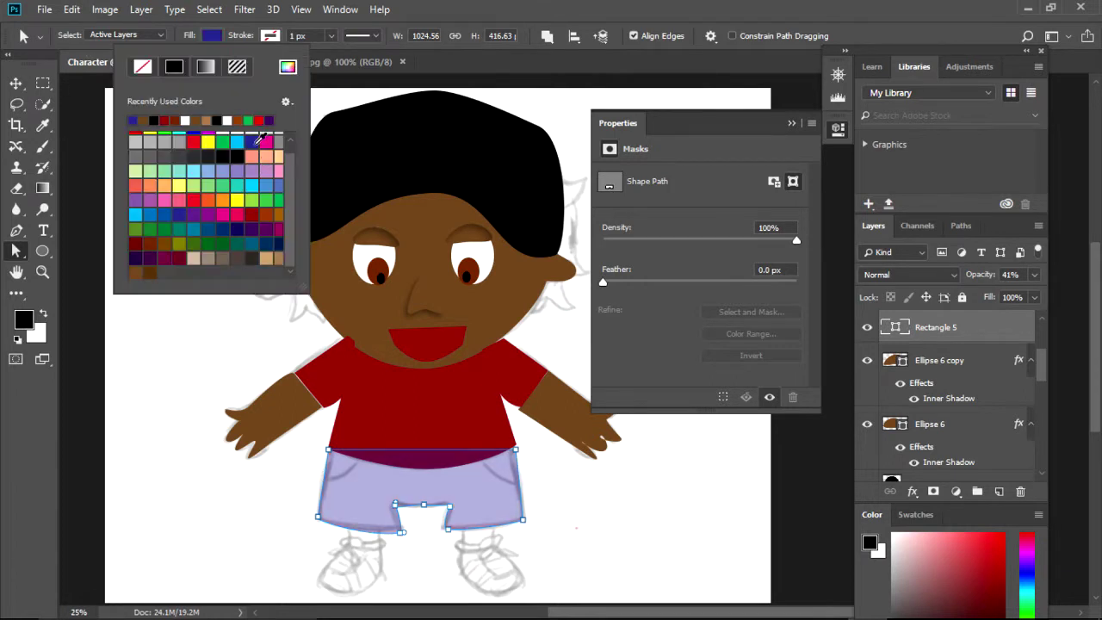
left_click(282, 236)
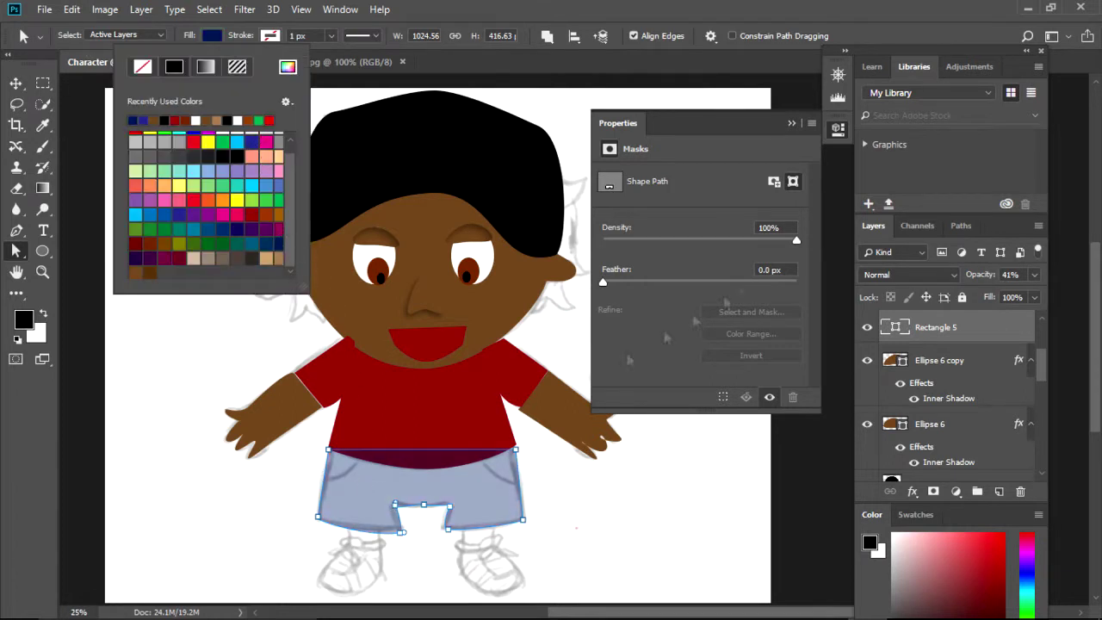
left_click(1033, 275)
left_click_drag(994, 294, 1049, 291)
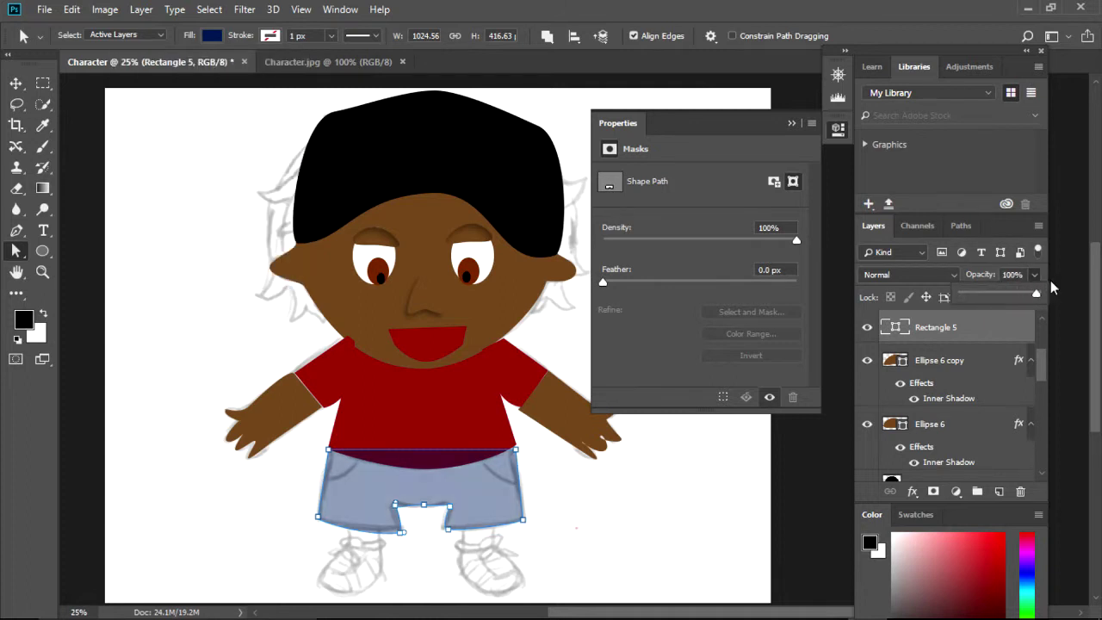
Pull the lower right-hand corner of the shorts slightly outward and deselect the path
left_click_drag(525, 527, 529, 521)
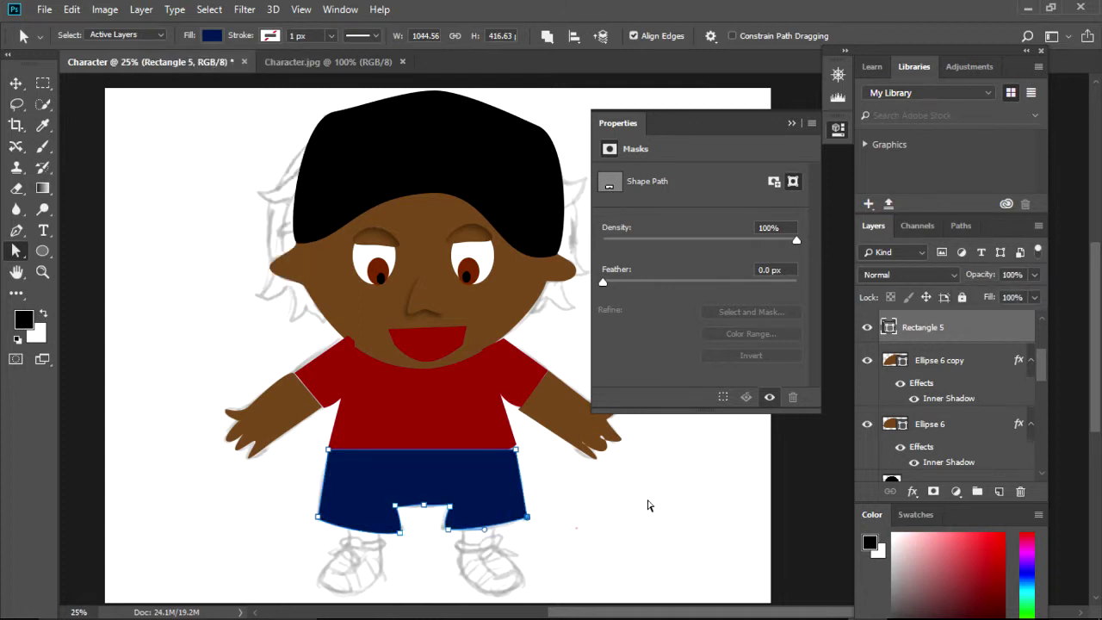
left_click(791, 123)
left_click(752, 561)
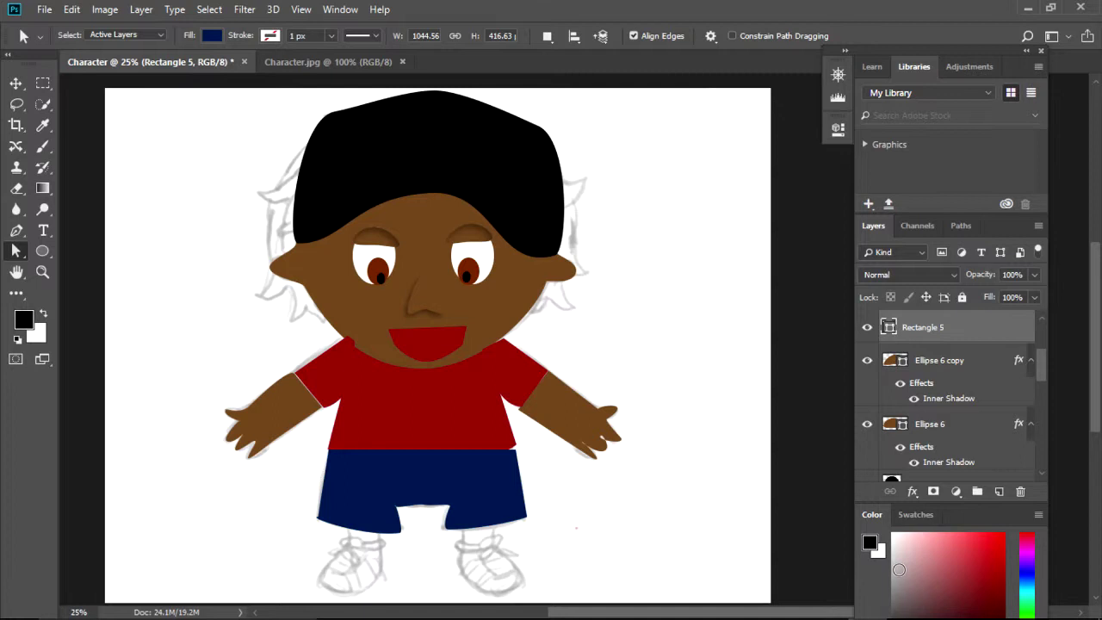
Draw a rectangle about 163 × 124 px for the right-hand leg below the shorts and fill it with the brown skin colour
left_click(47, 249)
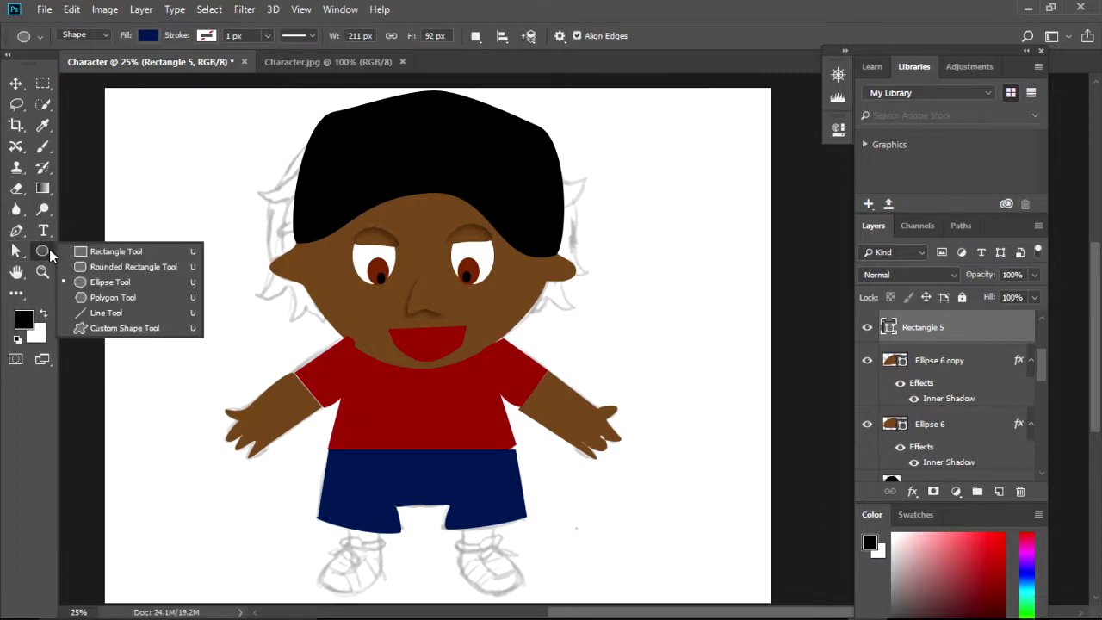
left_click(89, 252)
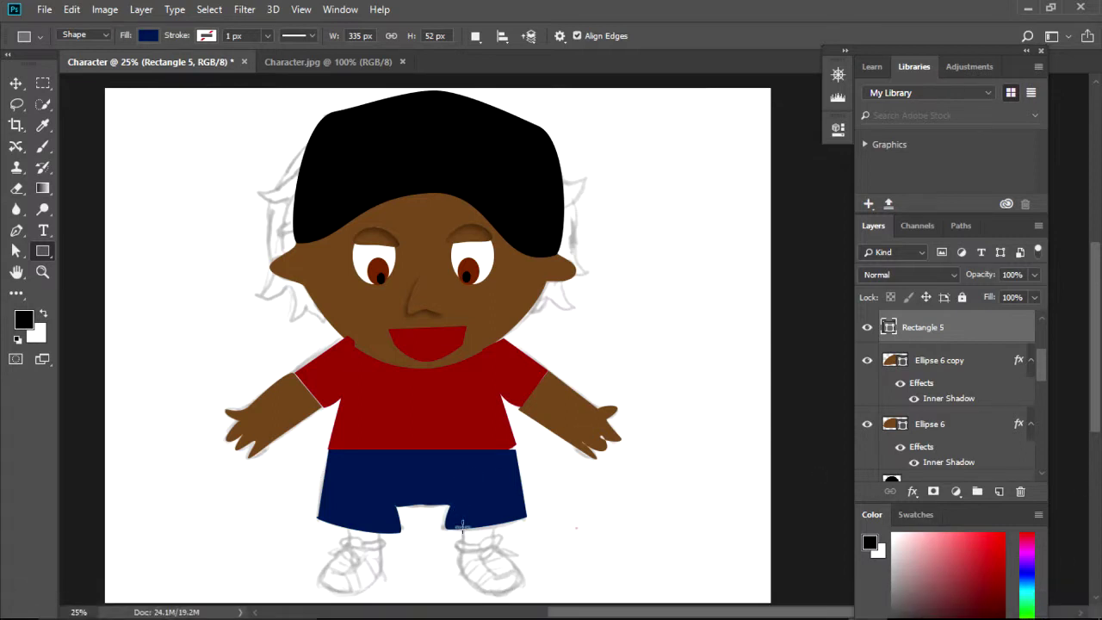
left_click_drag(462, 524, 498, 551)
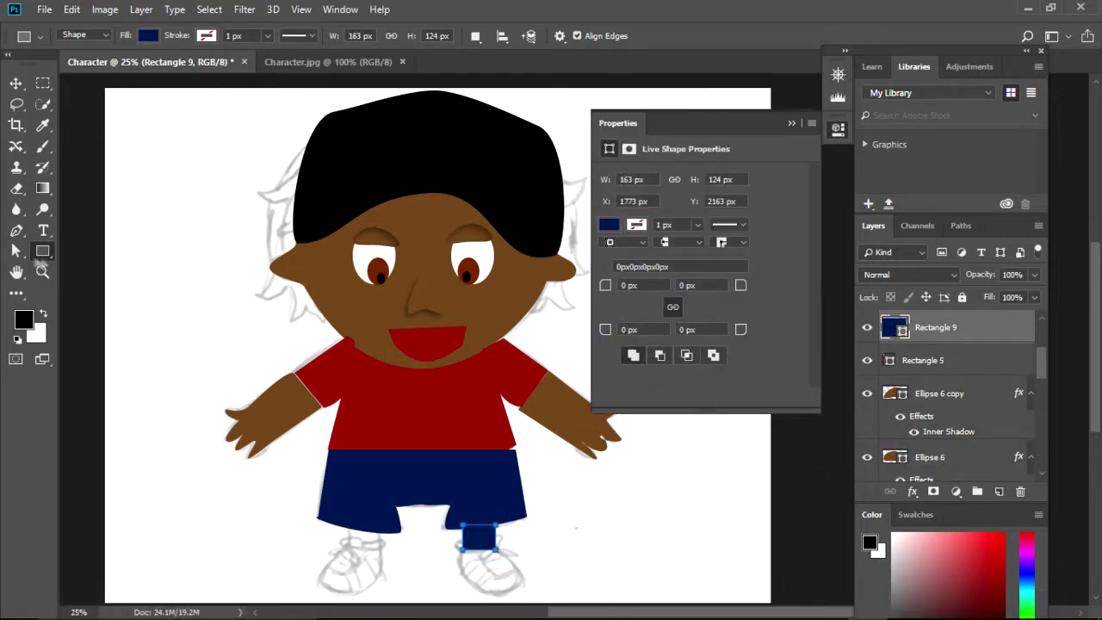
left_click(148, 36)
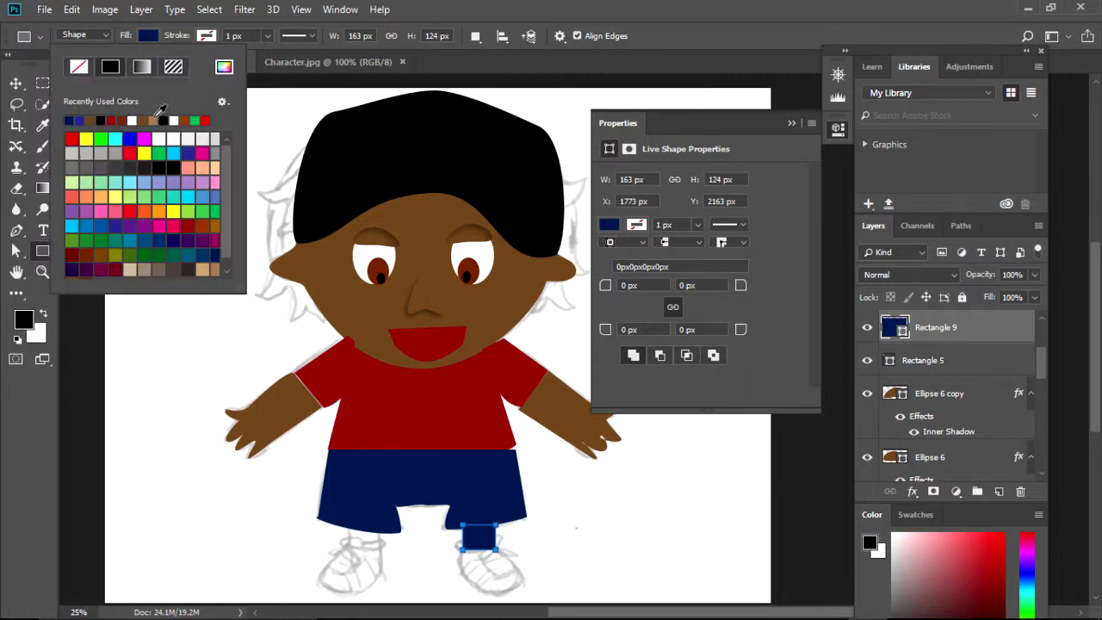
left_click(152, 119)
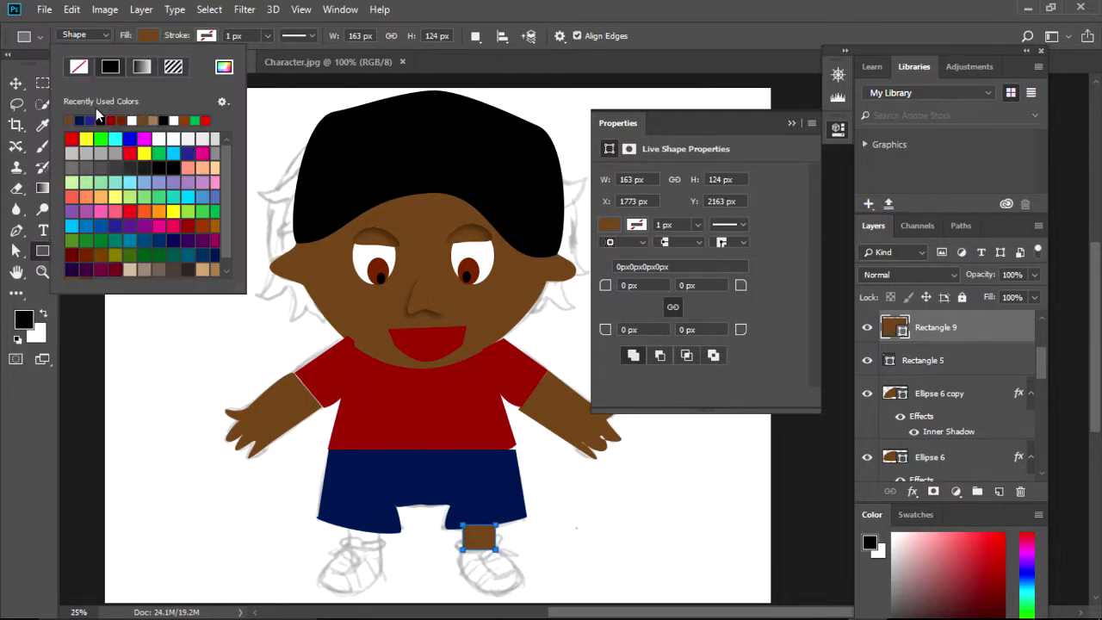
Reshape the right-hand leg rectangle as a regular path, slanting its upper and lower edges to fit the hem and shoe
left_click(362, 309)
key("Escape")
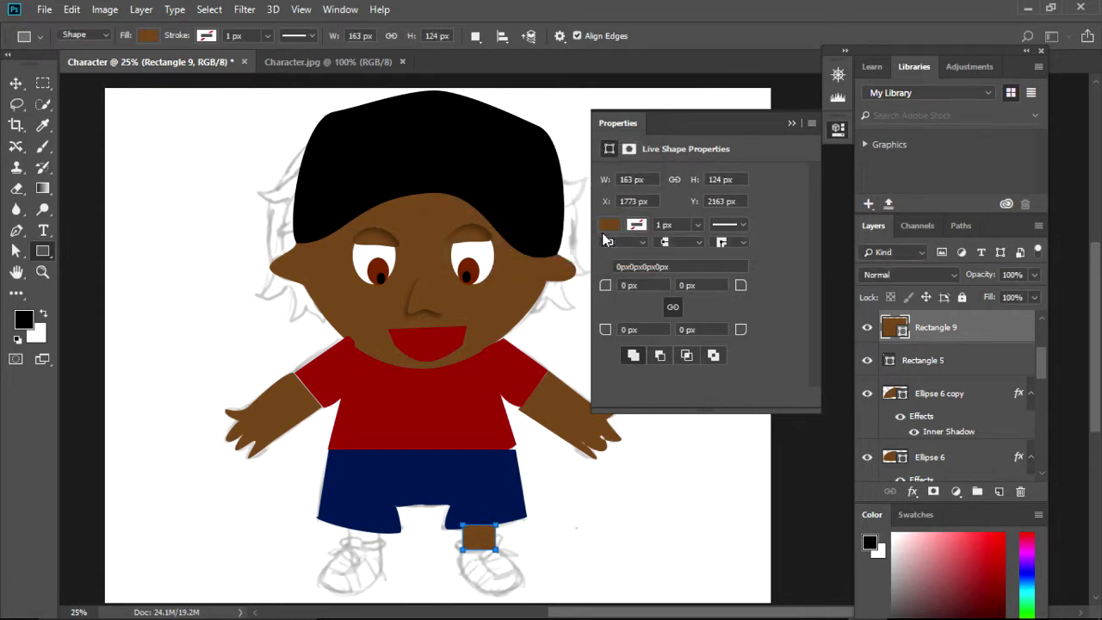
left_click(15, 251)
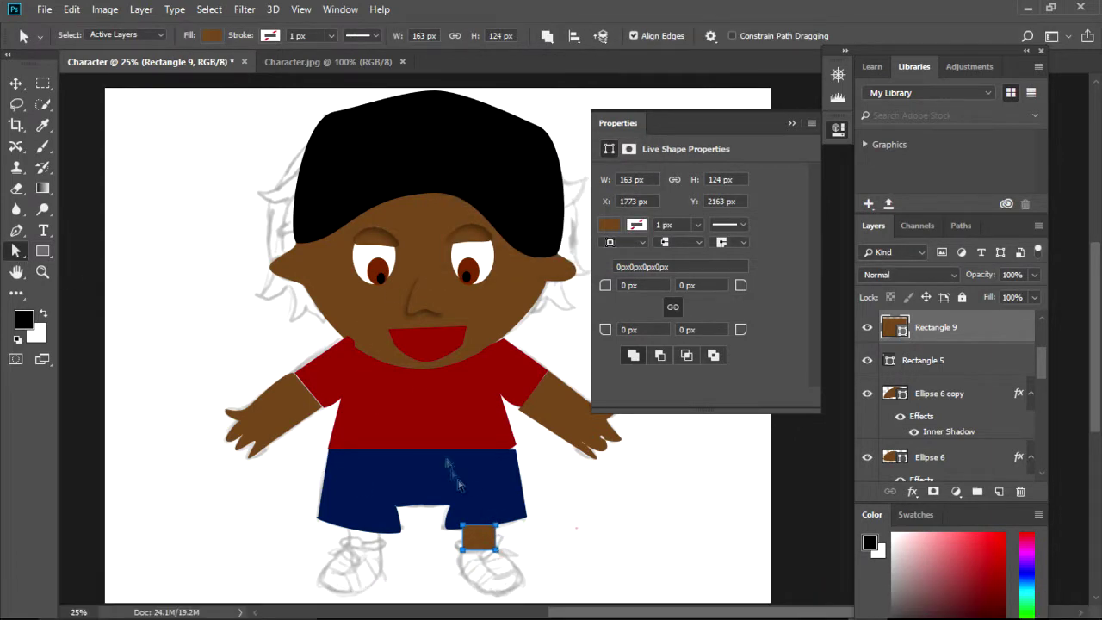
key("o")
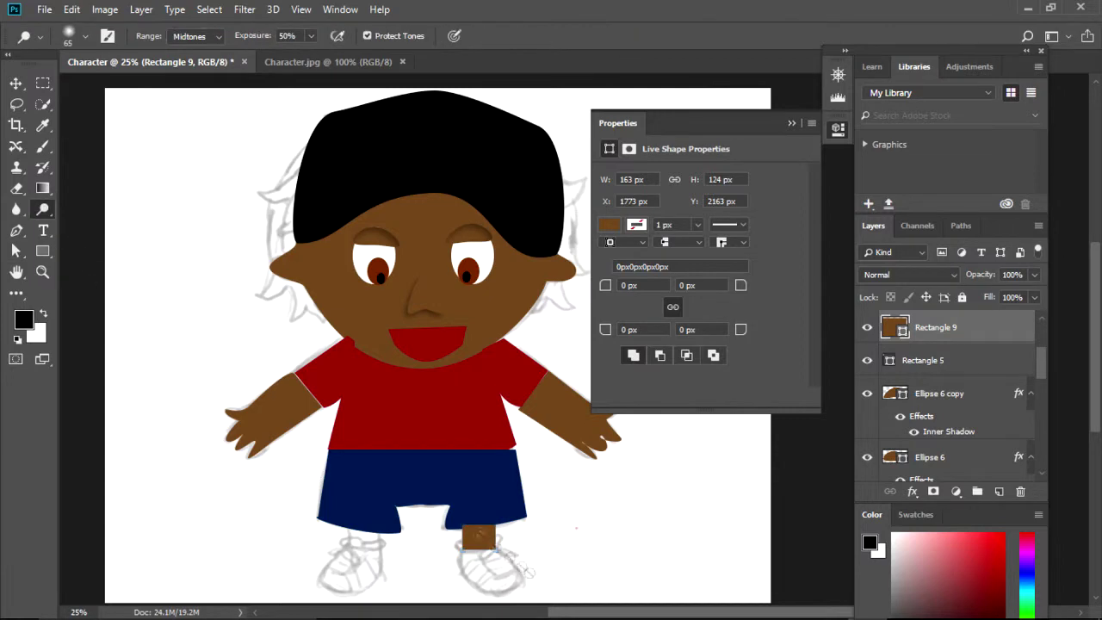
left_click(42, 272)
left_click(487, 536, "alt")
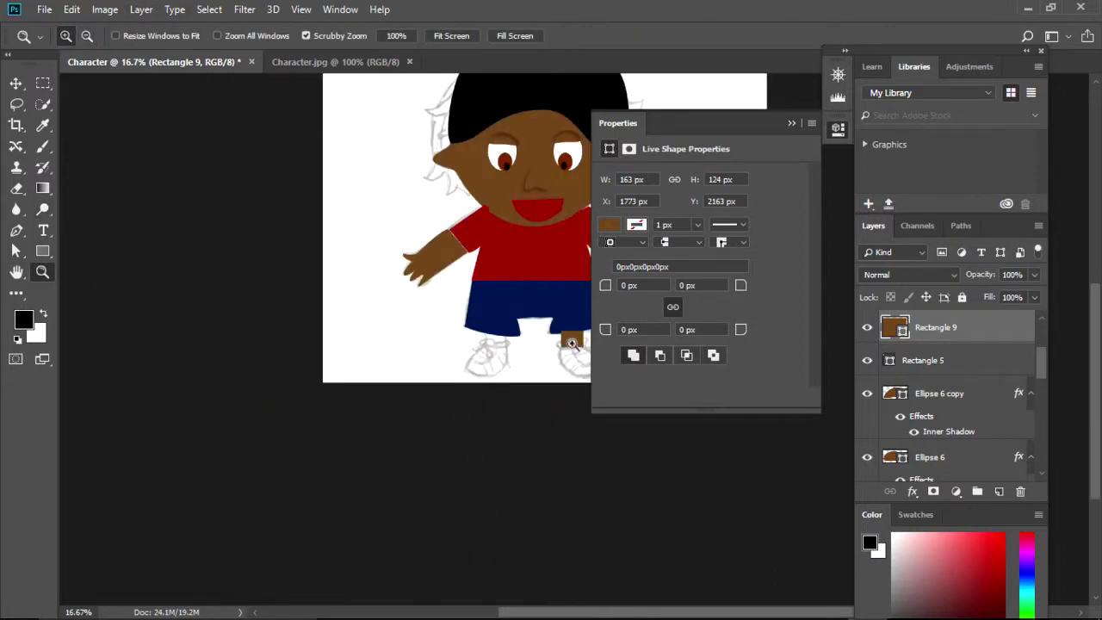
left_click(571, 342)
left_click(571, 343)
left_click(571, 343)
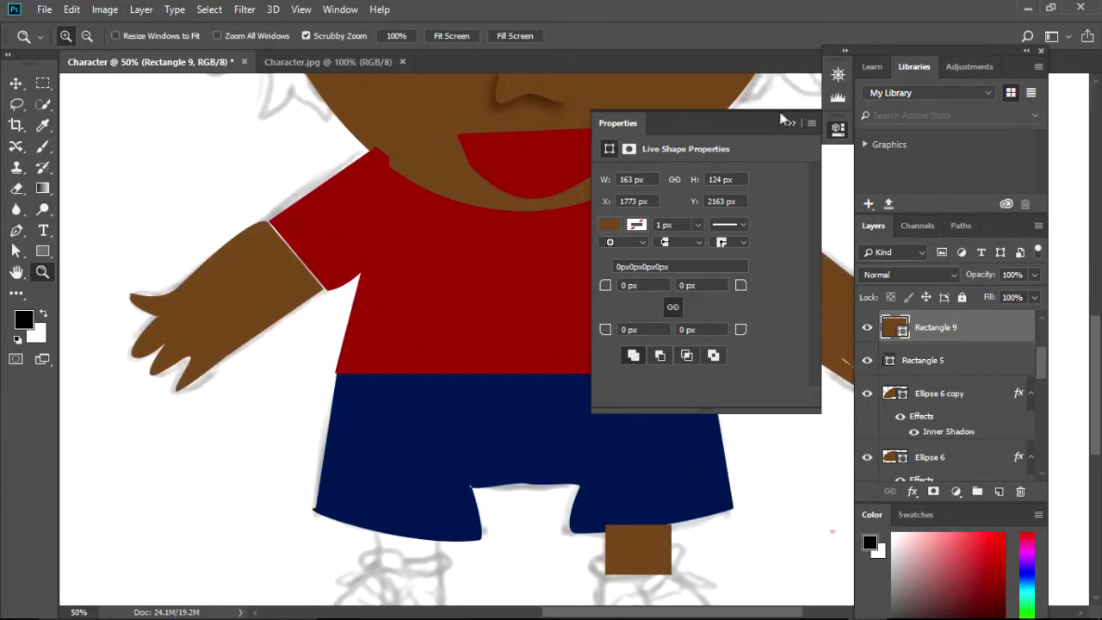
left_click(790, 126)
left_click(16, 250)
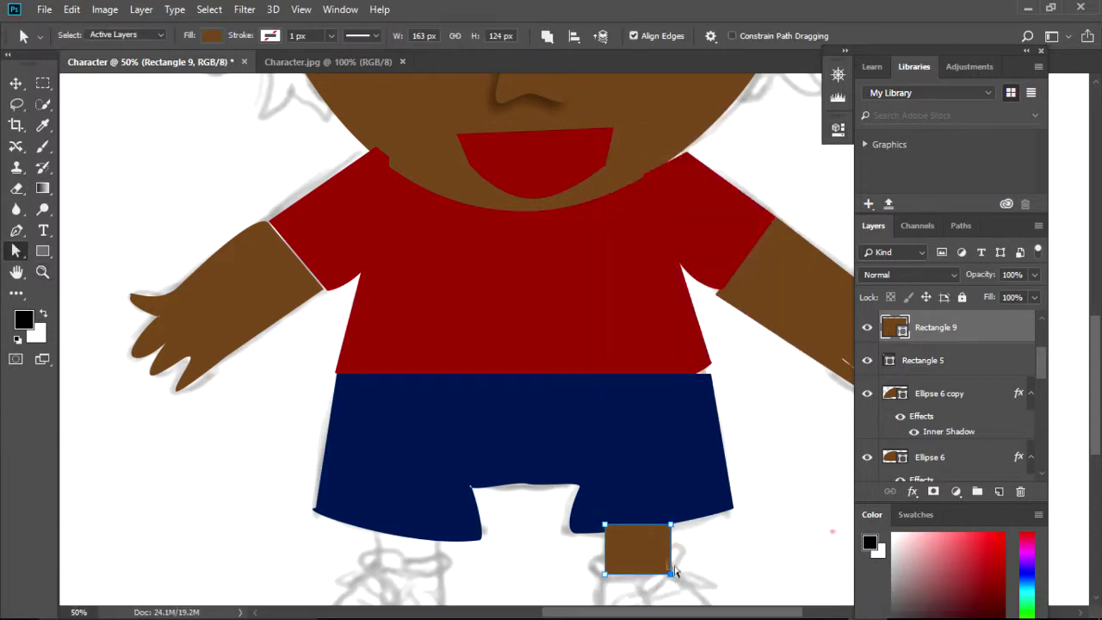
left_click_drag(672, 555, 672, 558)
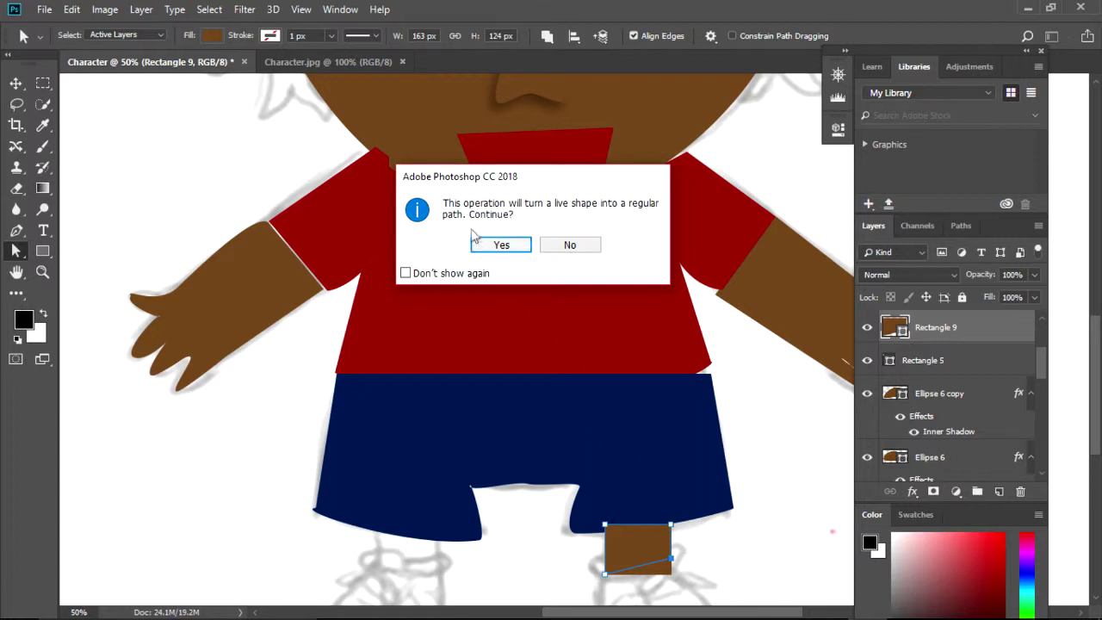
key("Return")
left_click_drag(638, 569, 641, 573)
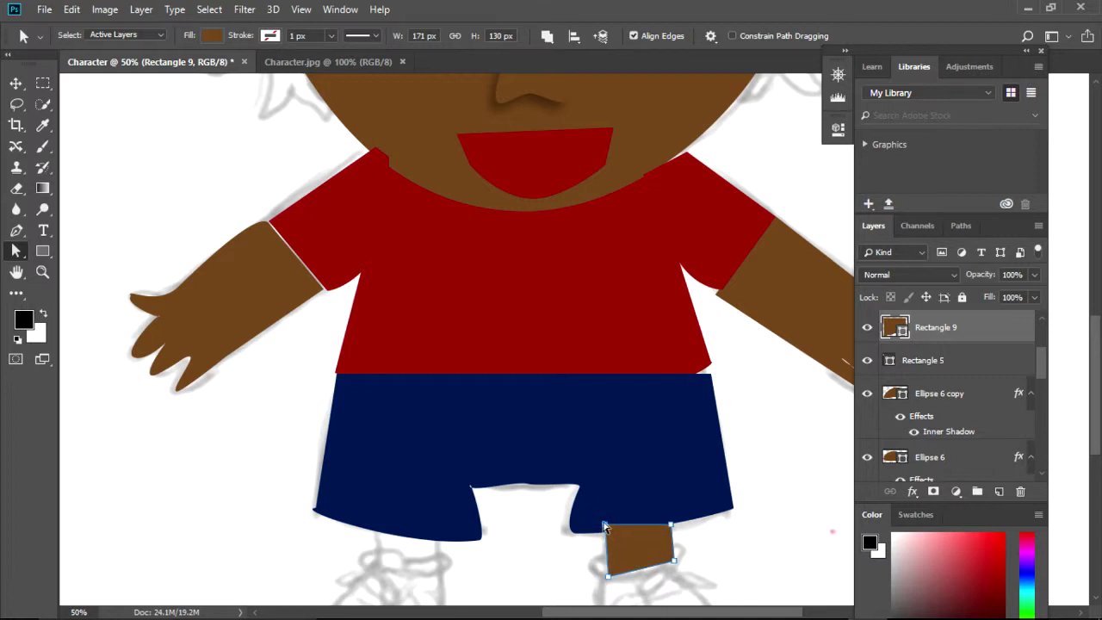
left_click_drag(605, 527, 607, 535)
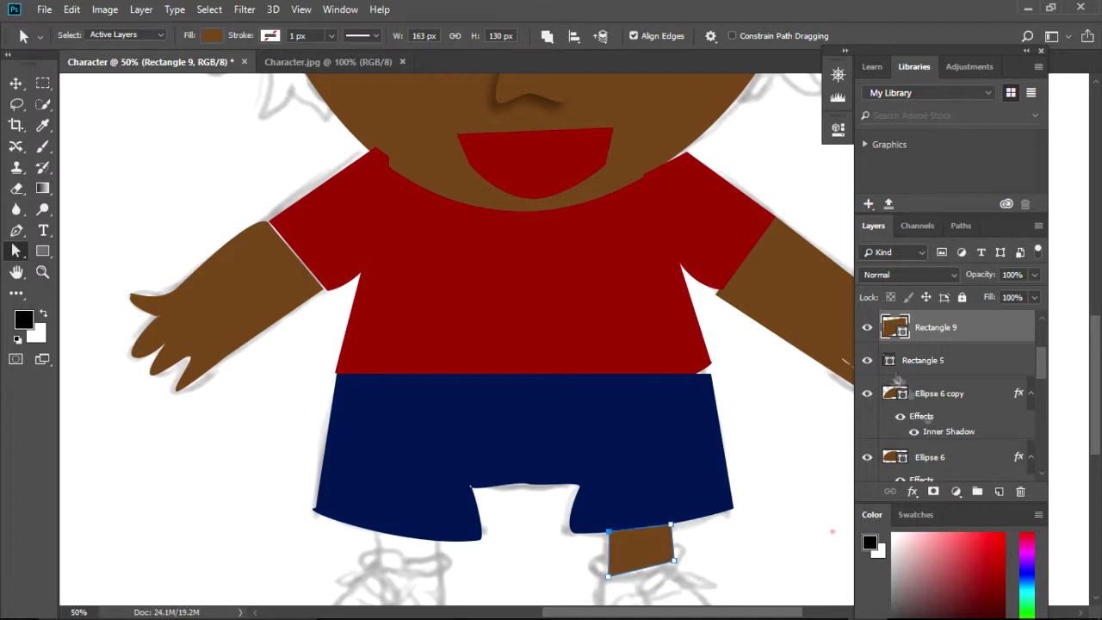
Duplicate the right-hand leg layer and place the copy below the left-hand side of the shorts
right_click(999, 330)
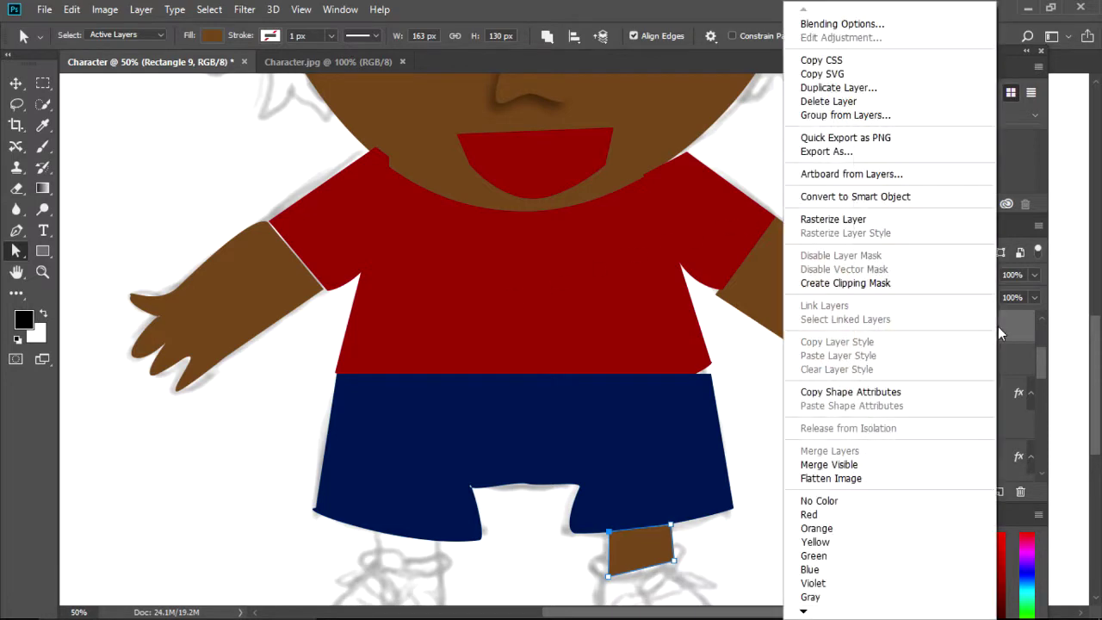
left_click(838, 87)
left_click(684, 163)
key("v")
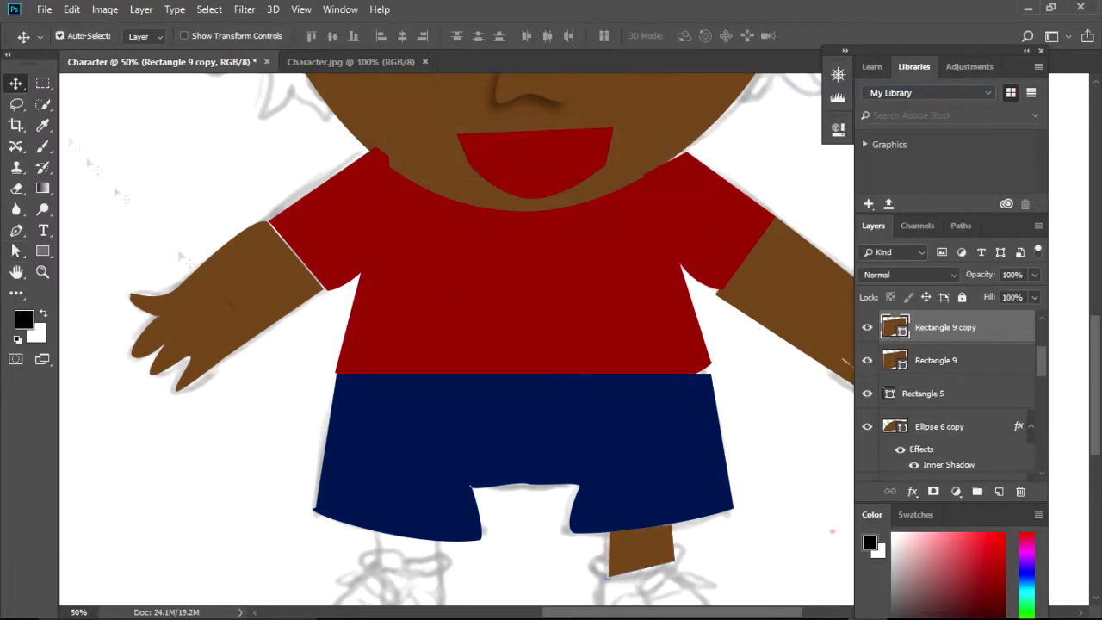
left_click_drag(642, 551, 425, 551)
Move the shorts layer, Rectangle 5, above both leg layers so the shorts overlap the legs
left_click_drag(1040, 360, 1076, 349)
scroll(971, 413, "down", 2)
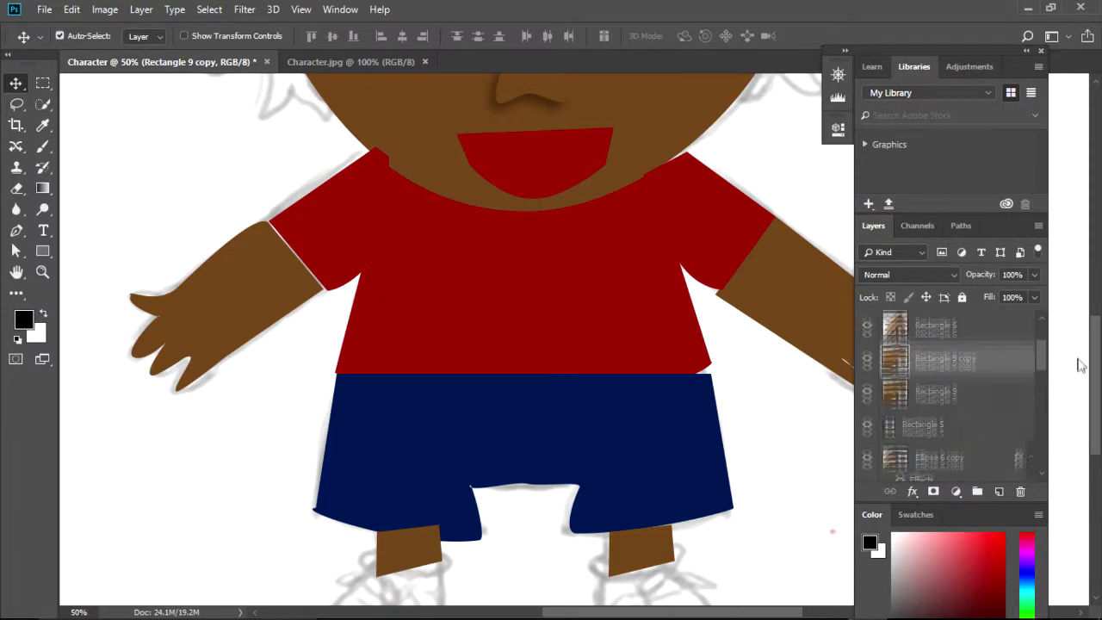
left_click_drag(966, 454, 969, 372)
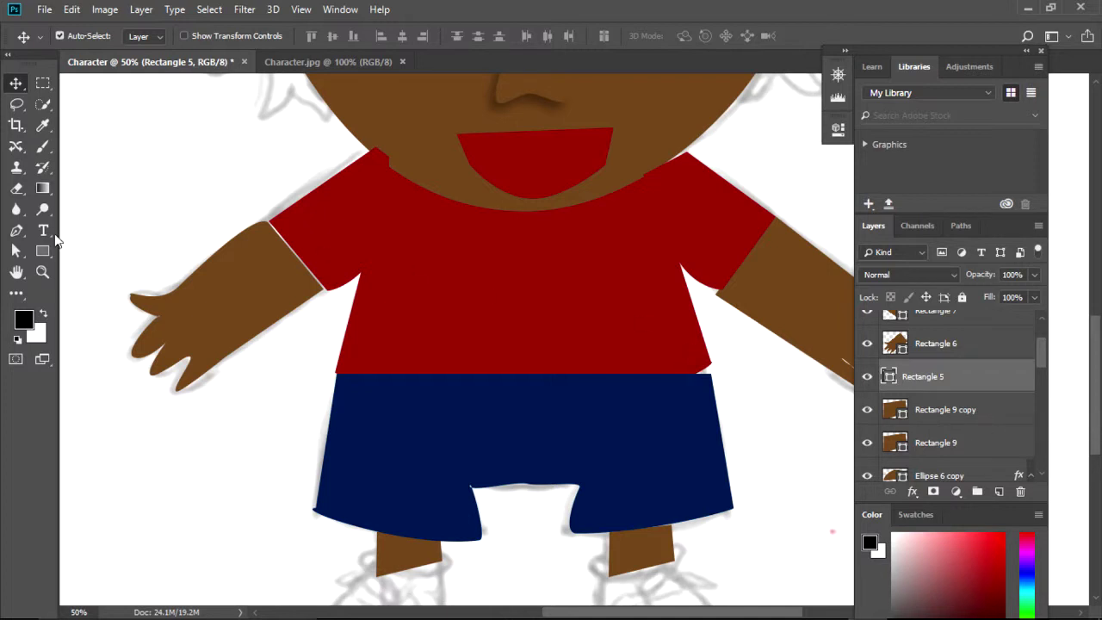
left_click(16, 250)
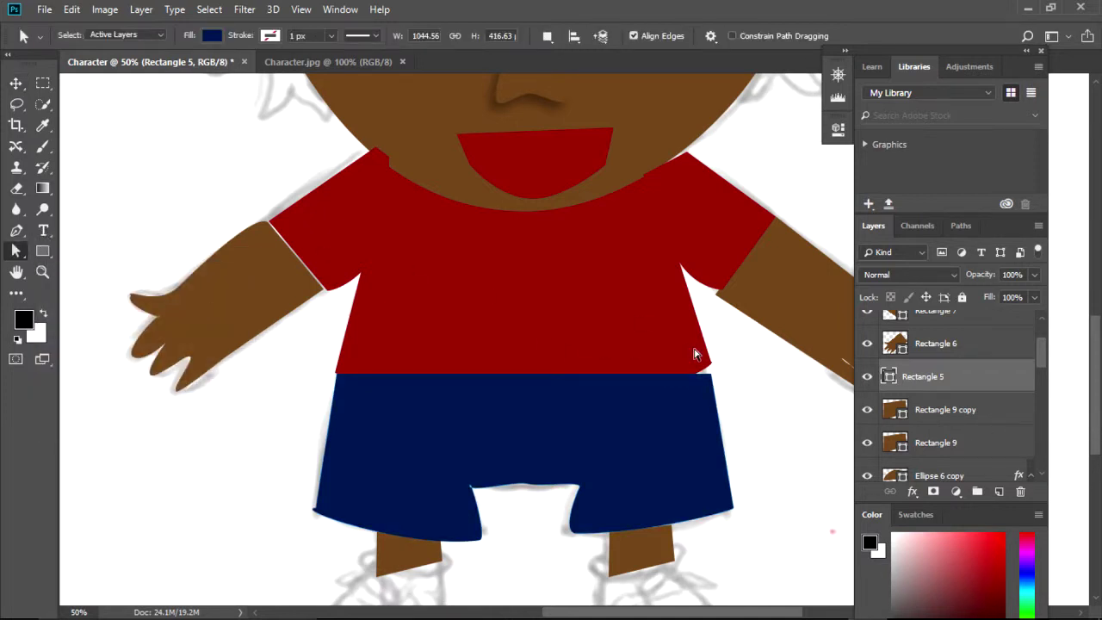
left_click_drag(1038, 348, 1058, 373)
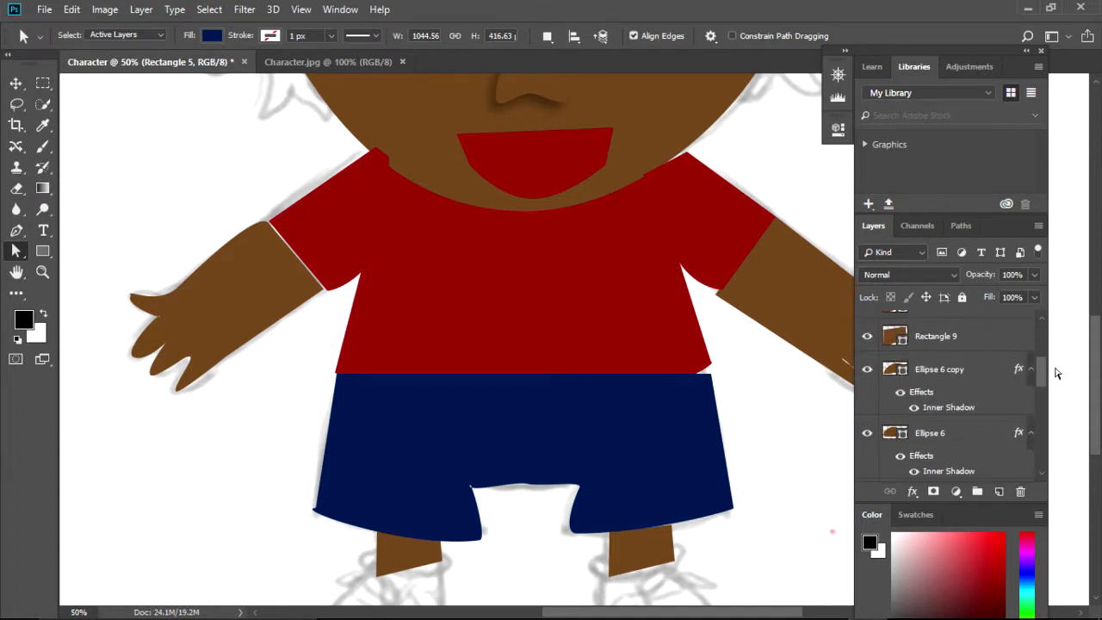
Draw a navy ellipse about 216 × 196 px over the sketched left-hand shoe
left_click(49, 252)
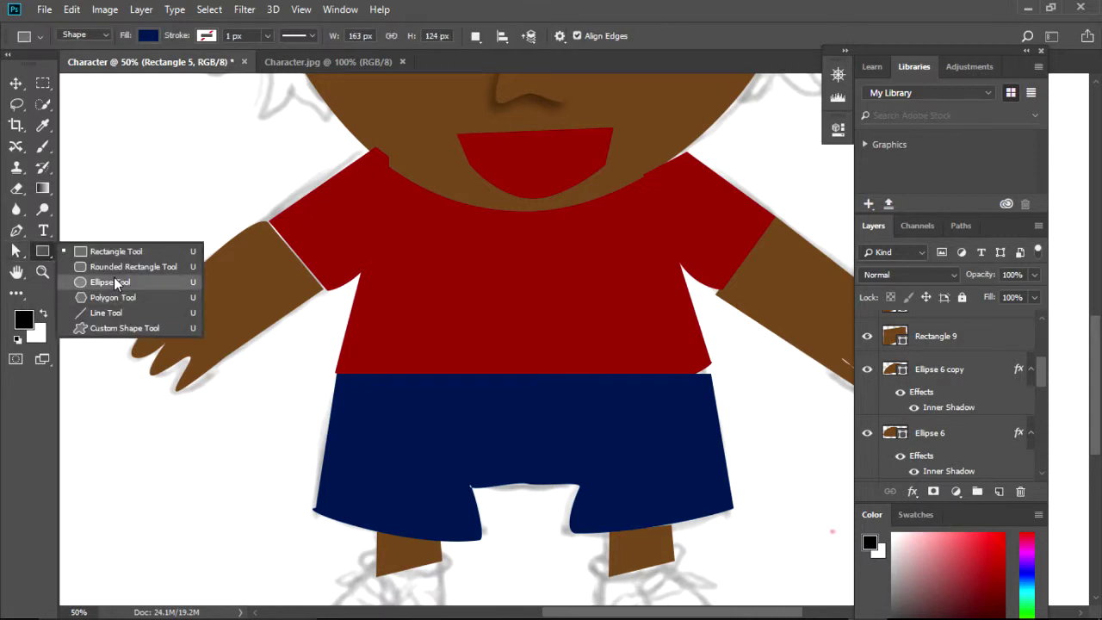
left_click(142, 281)
scroll(456, 344, "down", 4)
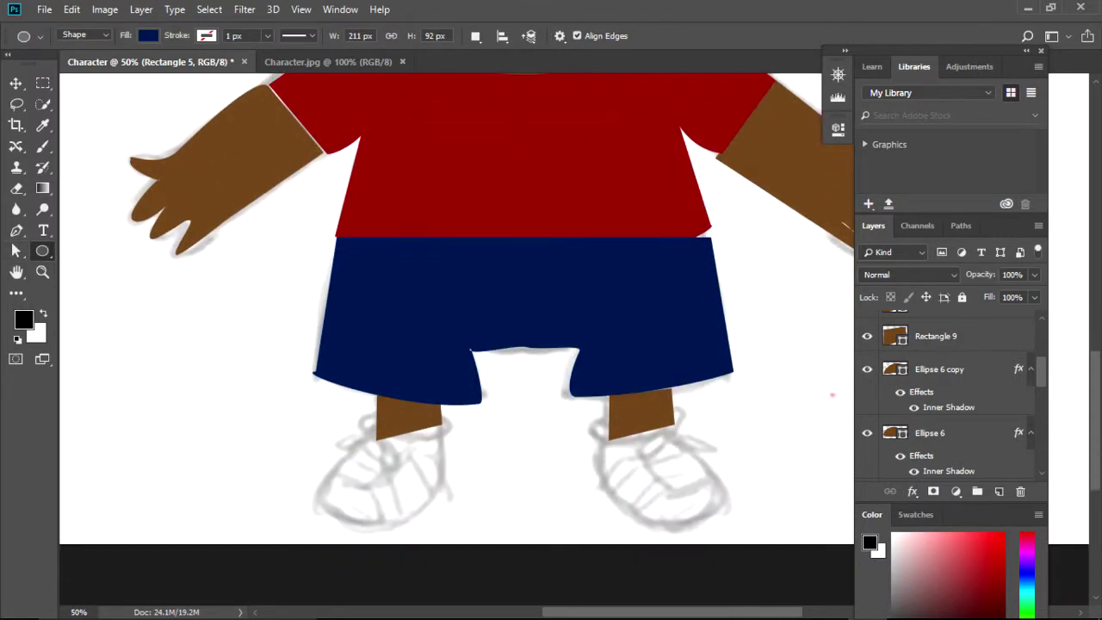
left_click_drag(353, 430, 441, 510)
left_click_drag(354, 470, 352, 470)
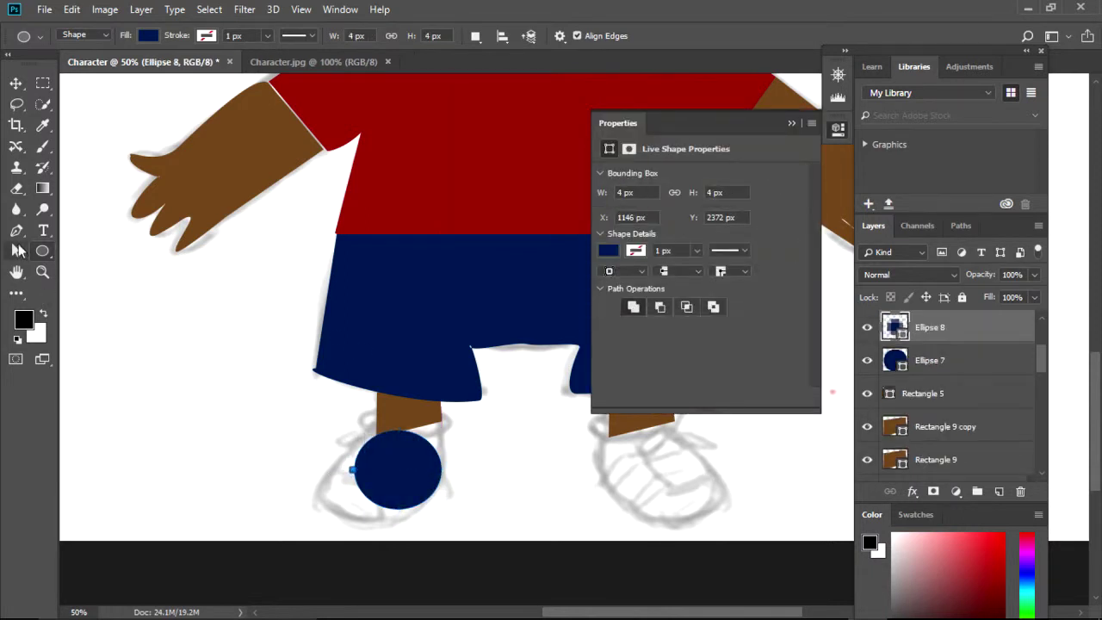
left_click(18, 251)
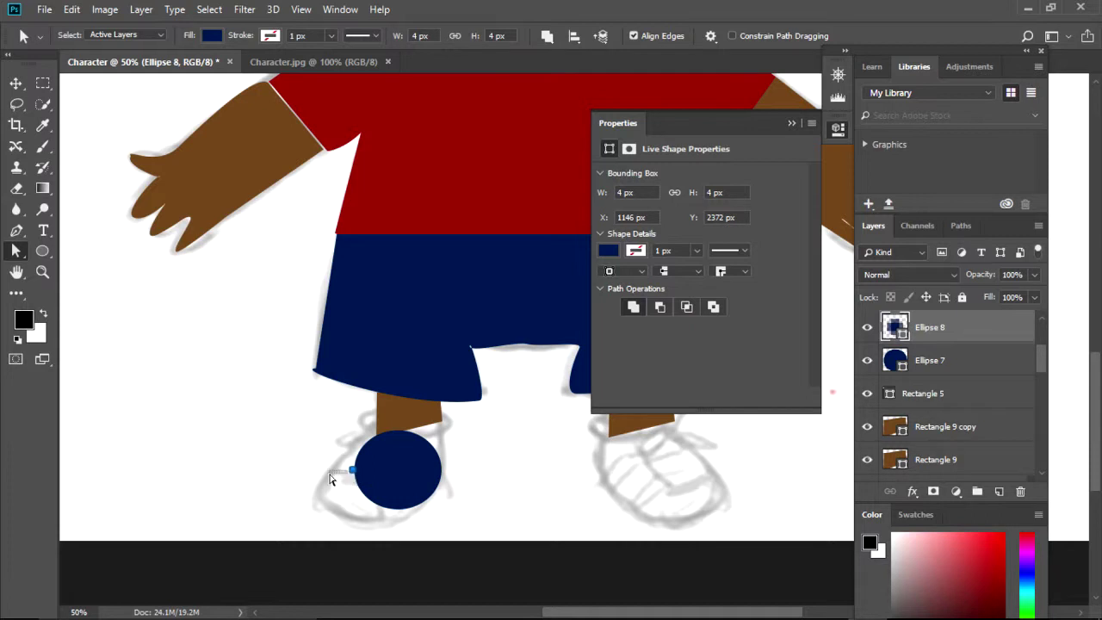
left_click_drag(353, 471, 330, 472)
key("p")
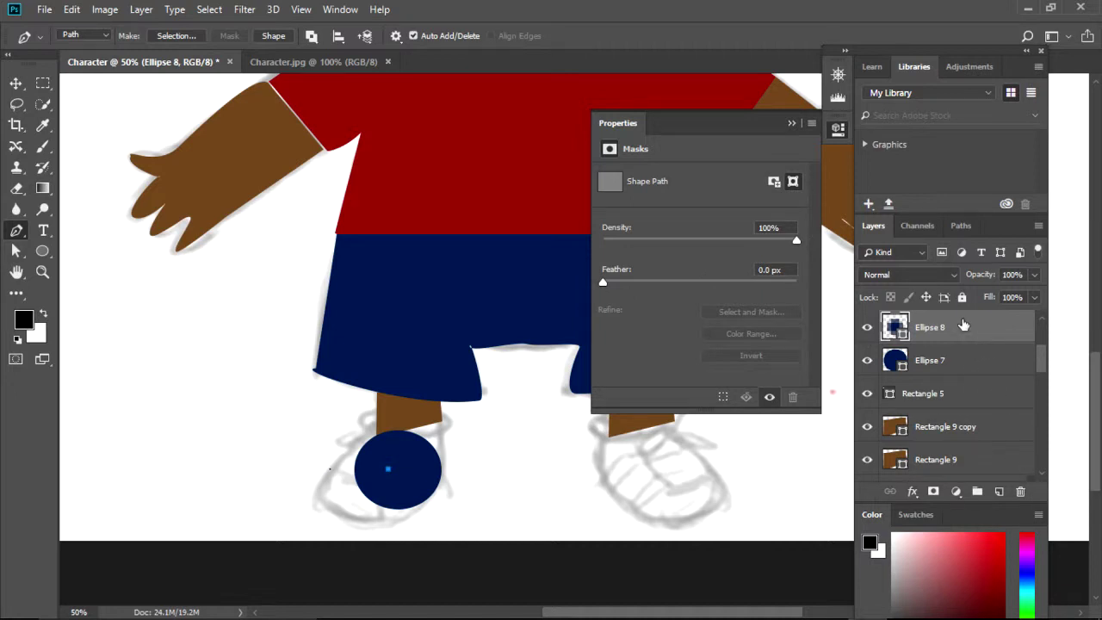
key("Delete")
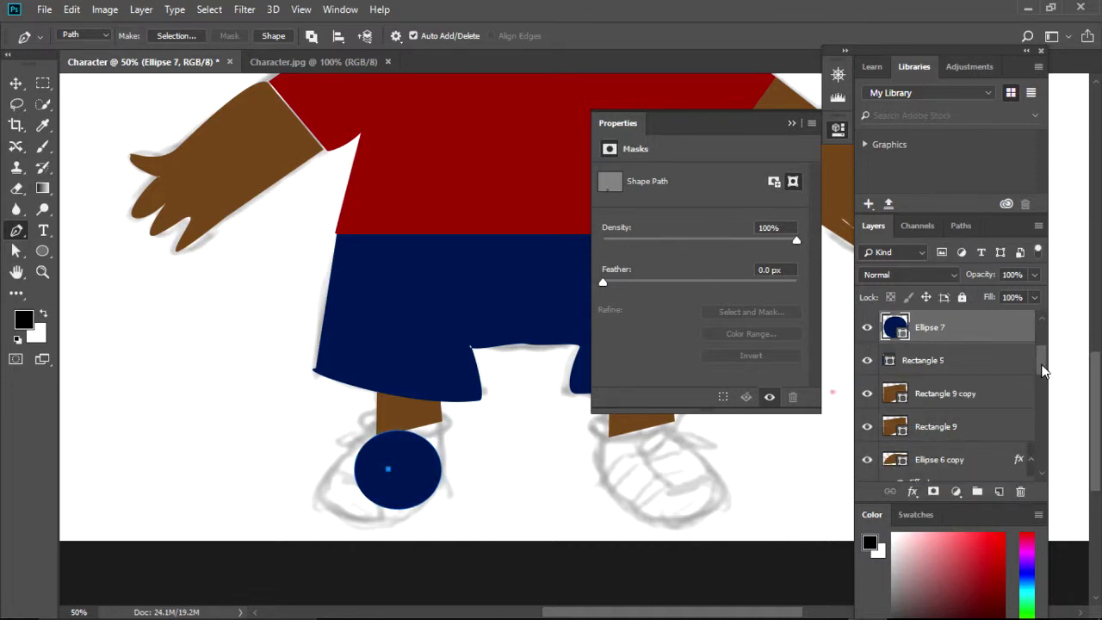
Select the left-hand shoe's ellipse and set its fill to none
scroll(1044, 370, "down", 2)
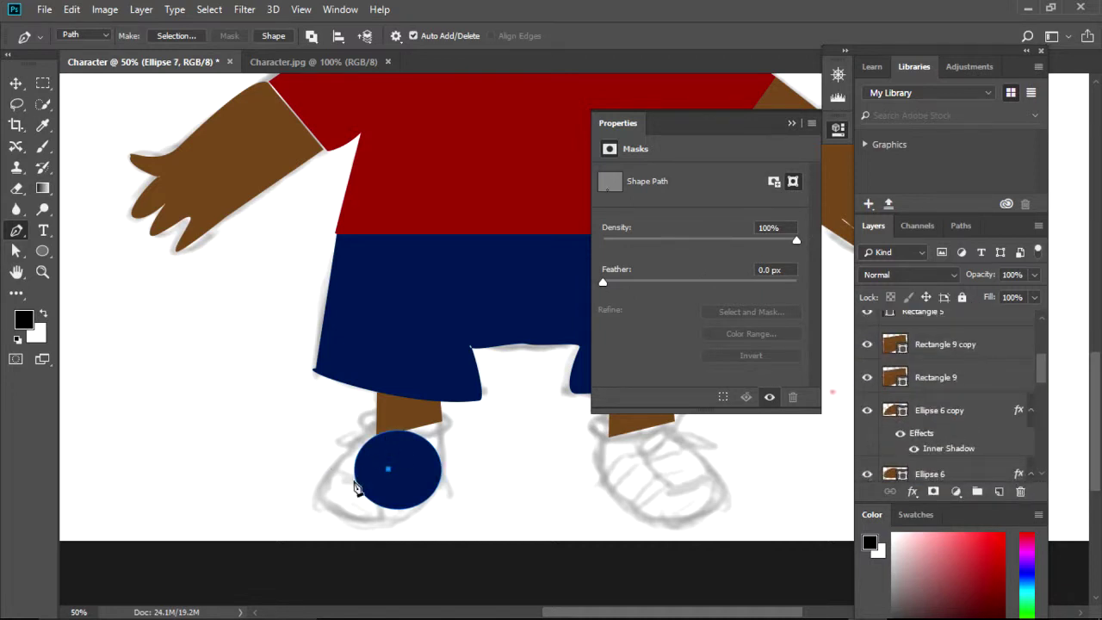
key("a")
left_click(415, 449)
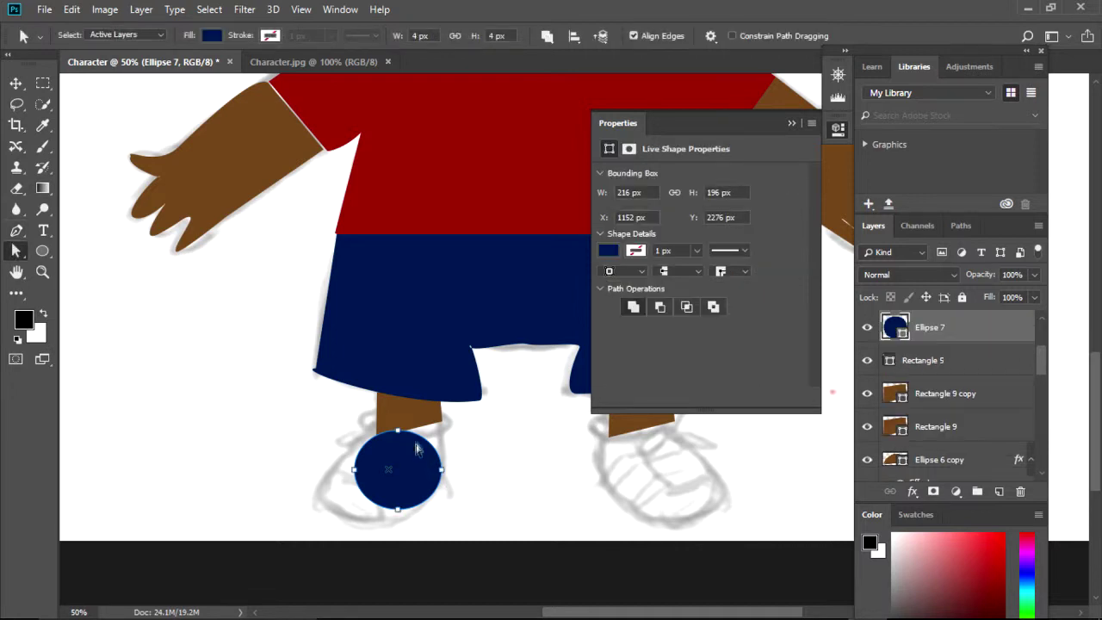
left_click(608, 249)
left_click(619, 284)
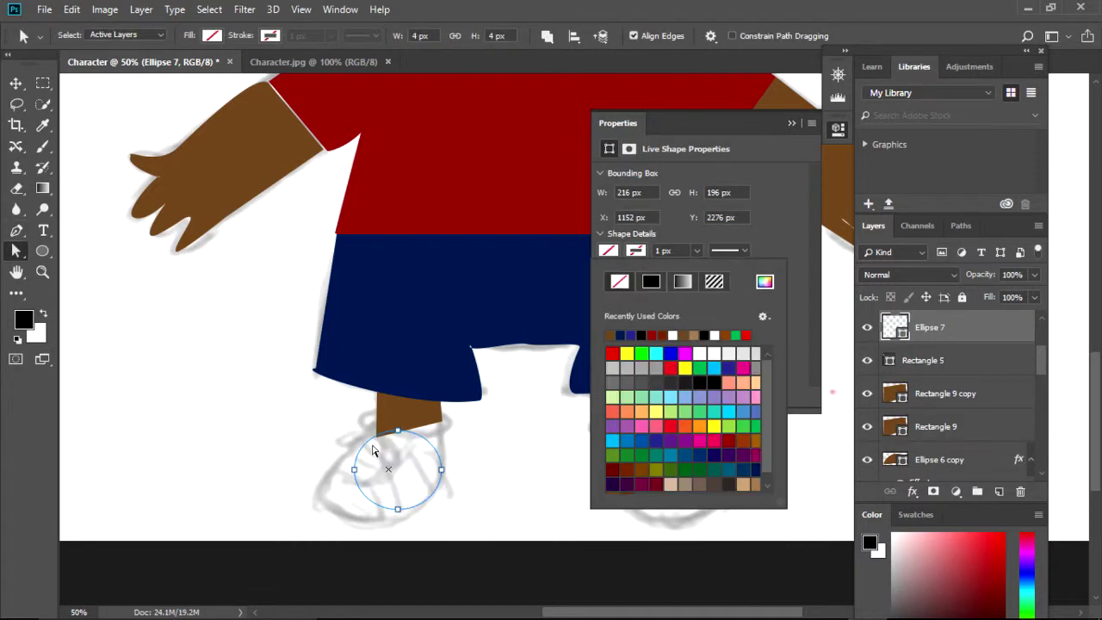
Reshape the ellipse's anchor points and curves to follow the sketched outline of the left-hand shoe
left_click(369, 504)
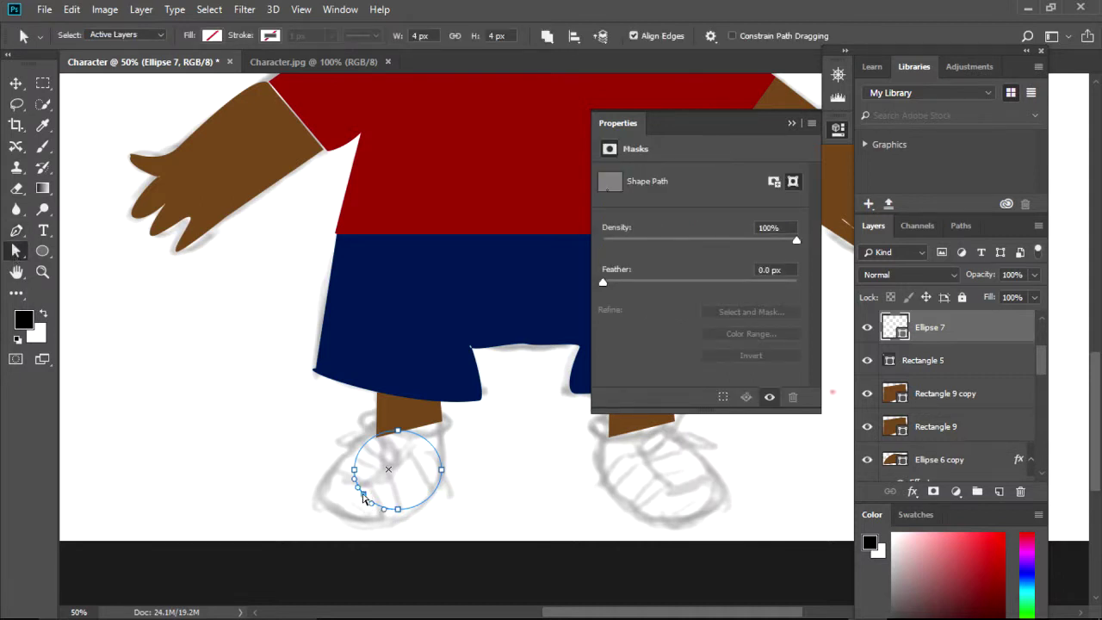
left_click_drag(363, 498, 326, 516)
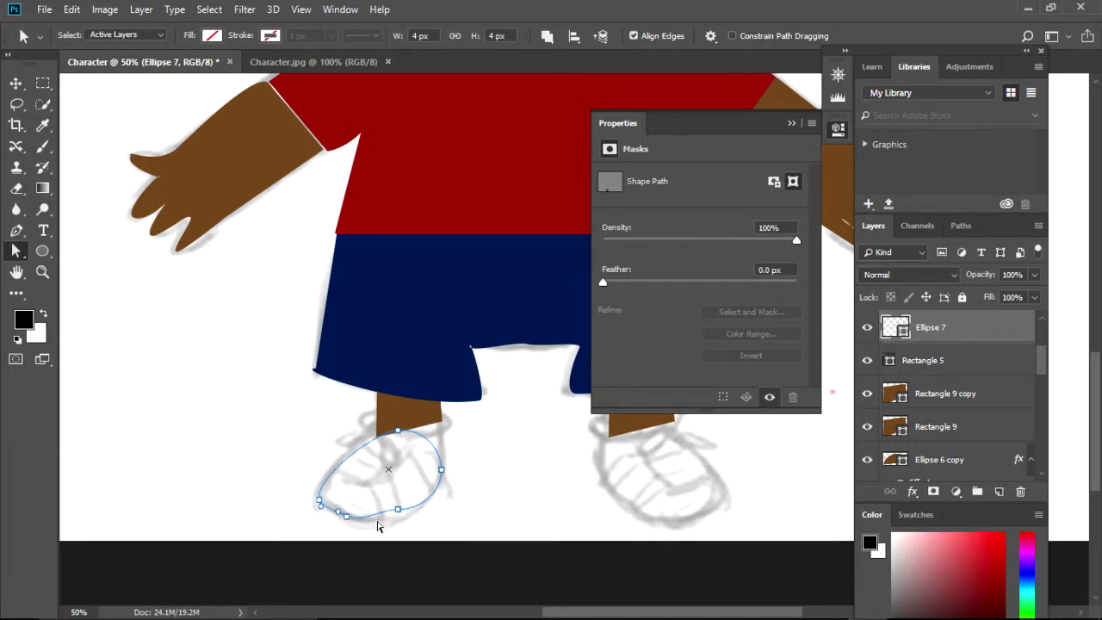
left_click_drag(418, 493, 397, 517)
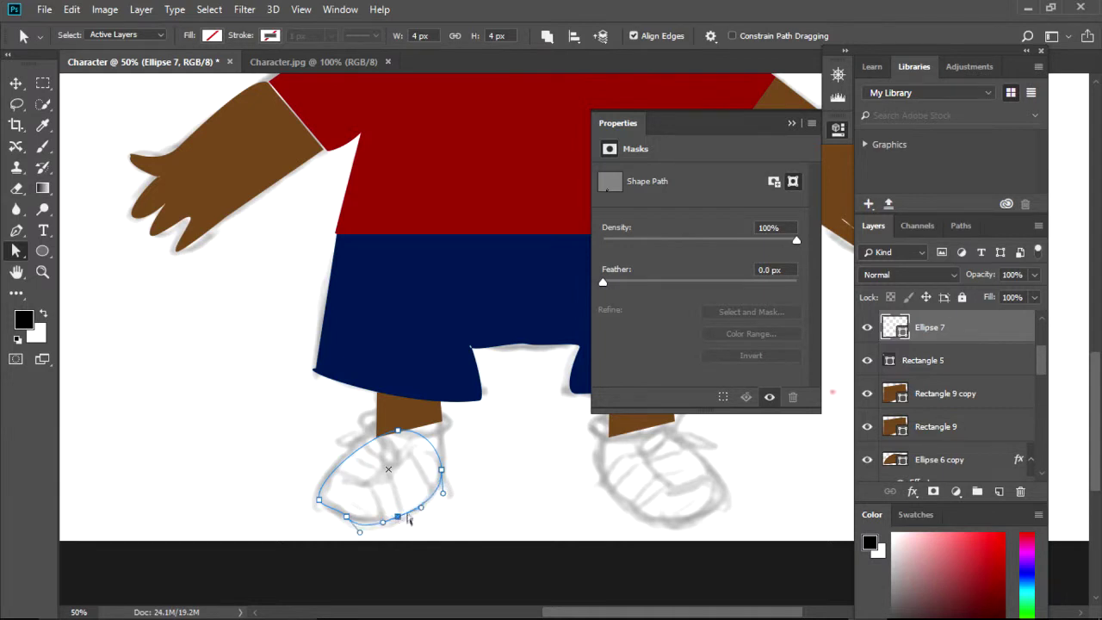
left_click_drag(346, 517, 342, 521)
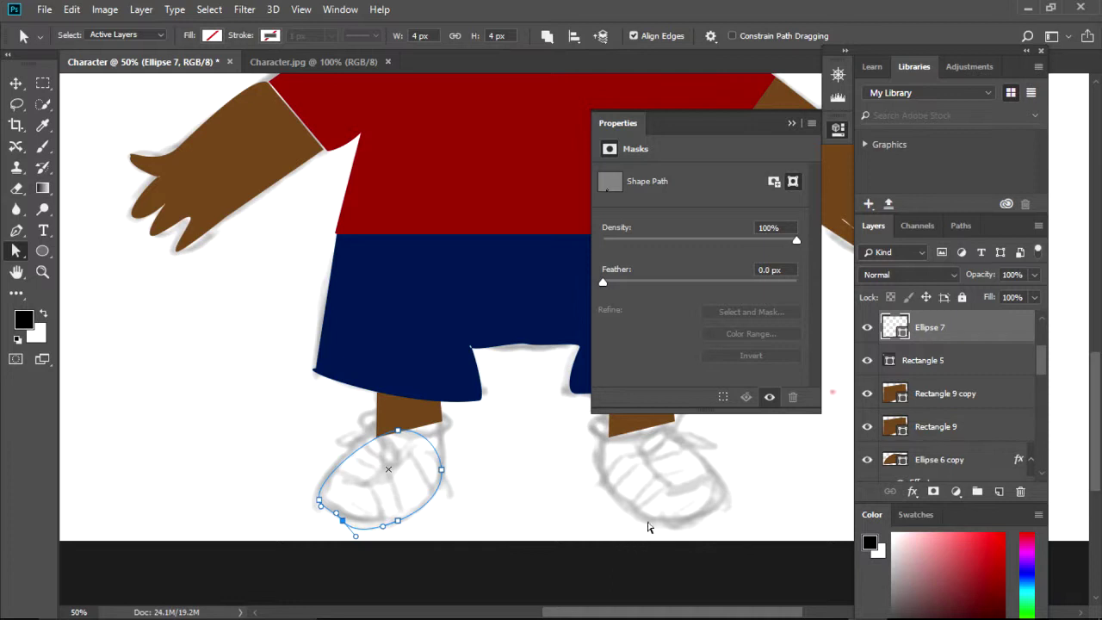
left_click_drag(442, 472, 448, 432)
left_click_drag(433, 483, 440, 487)
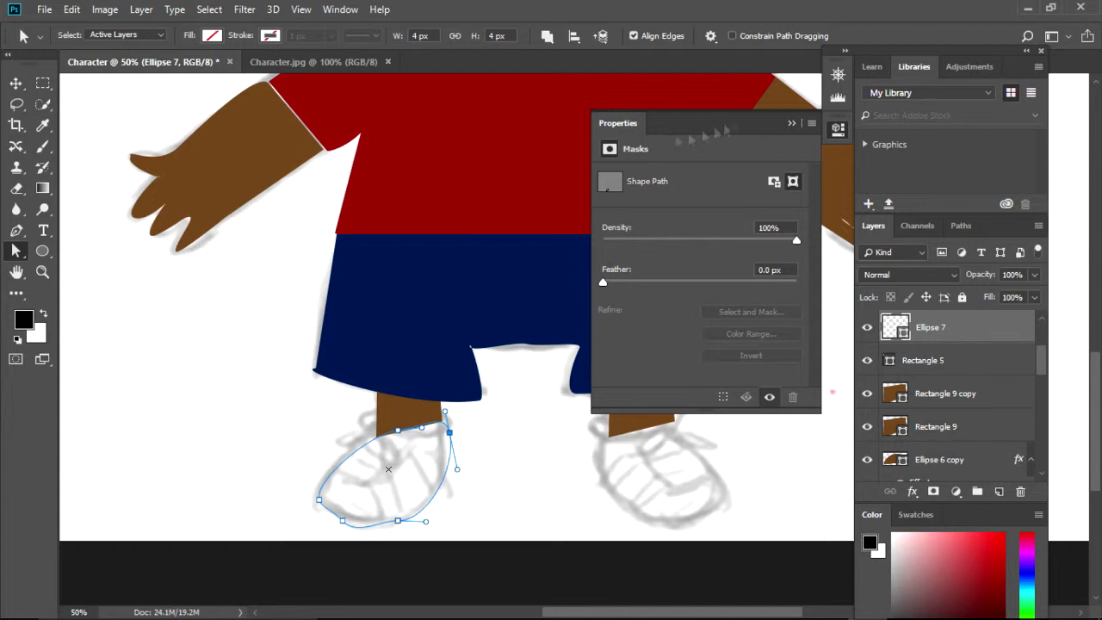
Try to give the left-hand shoe outline a fill colour, keeping the foreground colour black (000000)
left_click(789, 125)
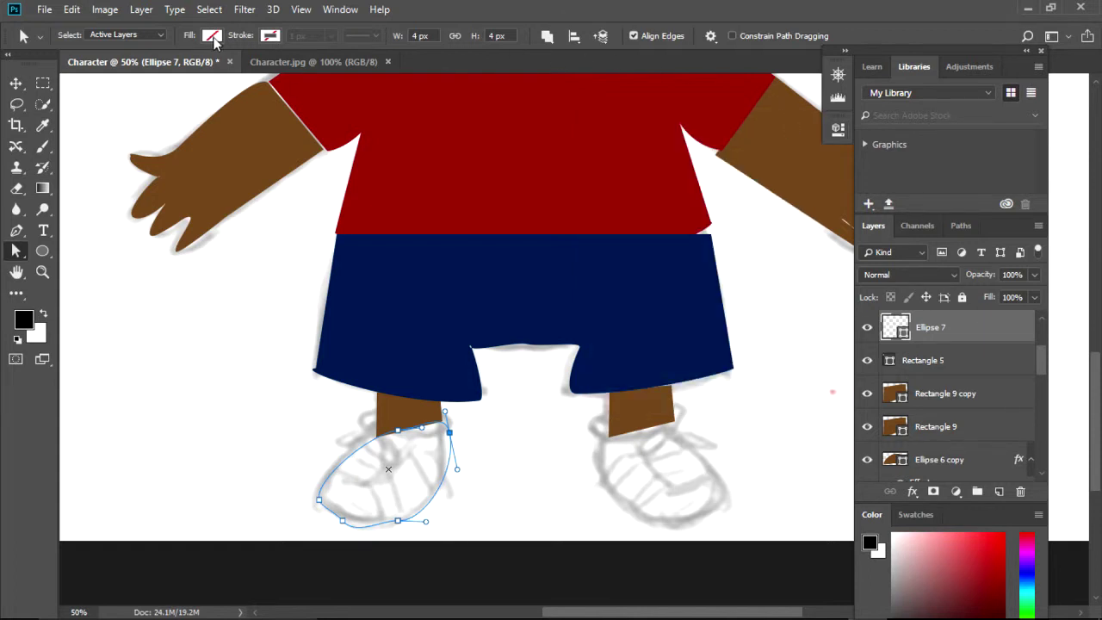
key("u")
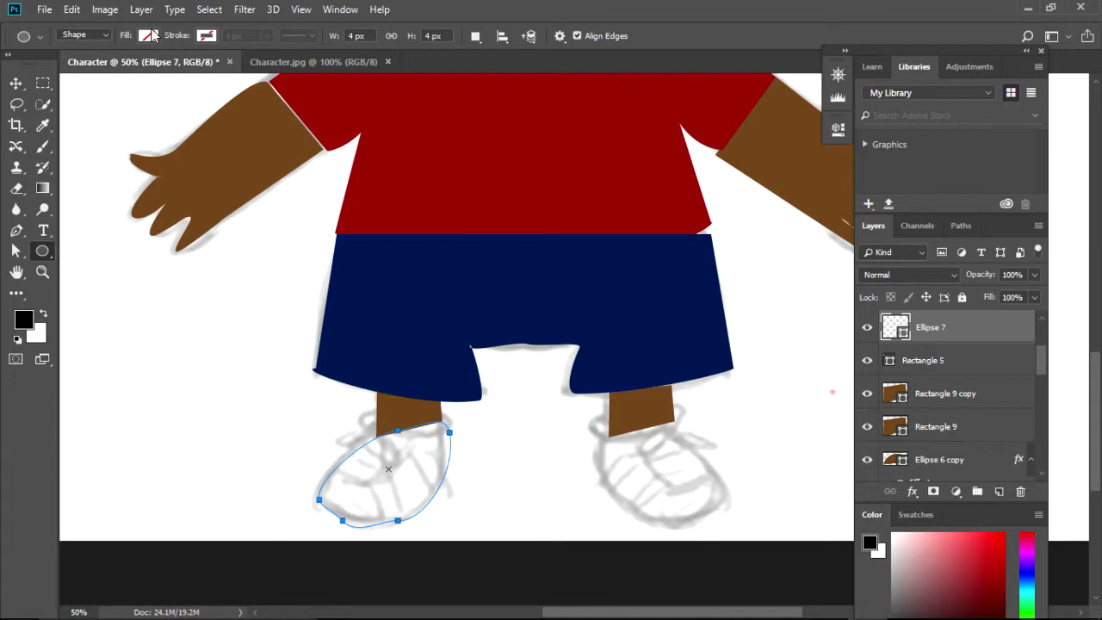
left_click(379, 526)
left_click(602, 244)
right_click(988, 333)
key("Escape")
left_click(43, 125)
left_click(23, 318)
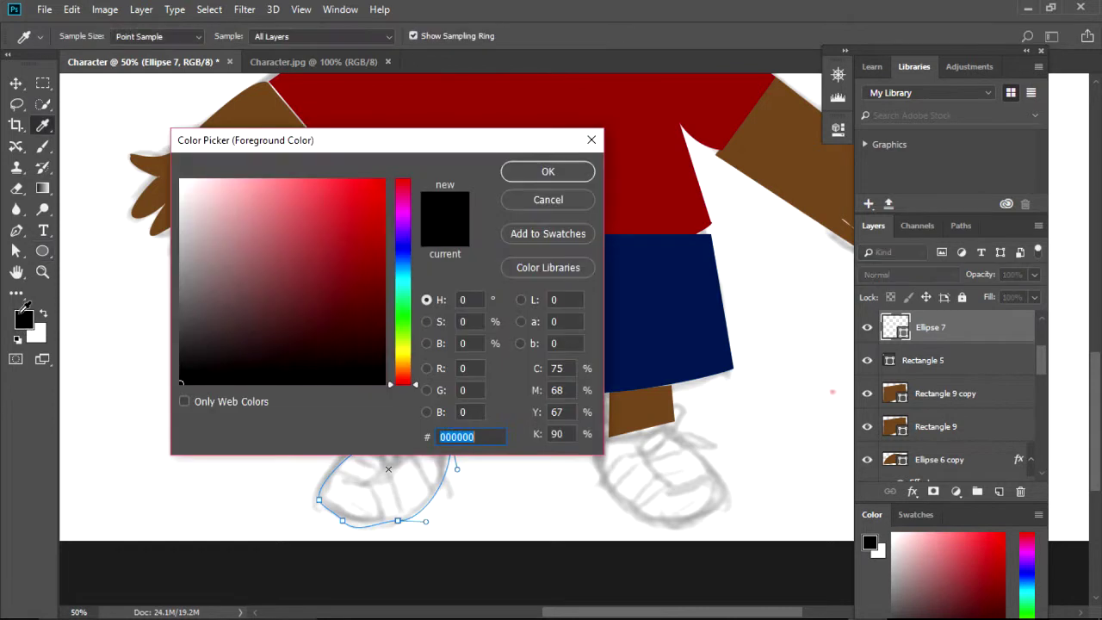
left_click(513, 170)
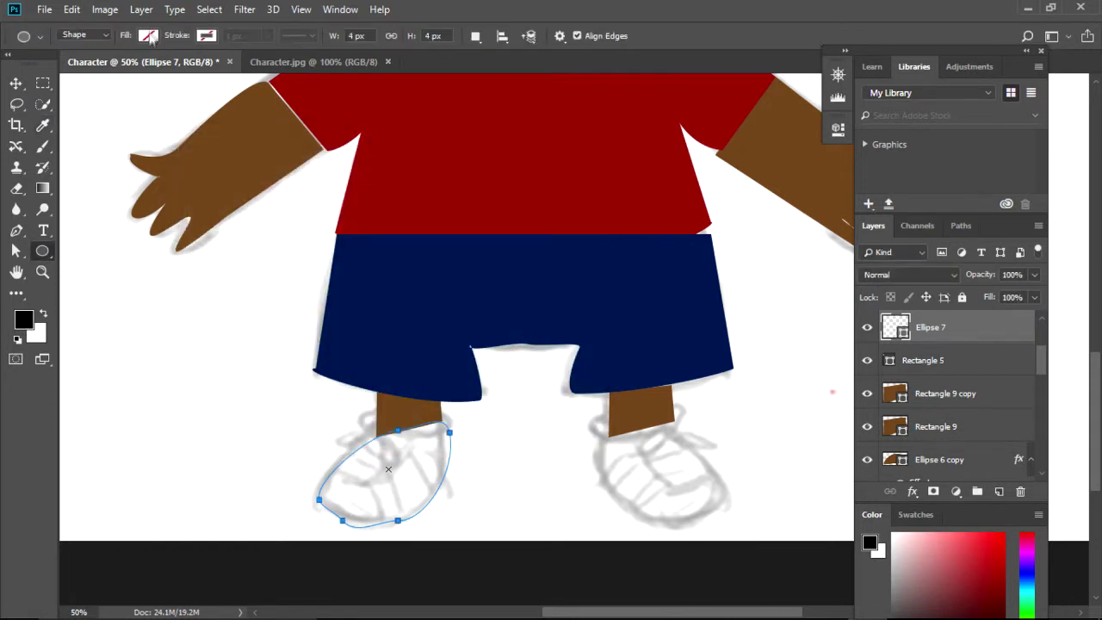
left_click(364, 482)
left_click(615, 238)
Draw a black-filled ellipse about 298 × 220 px over the sketched right-hand shoe and delete the unfilled left-hand shoe outline layer
left_click_drag(601, 440, 721, 527)
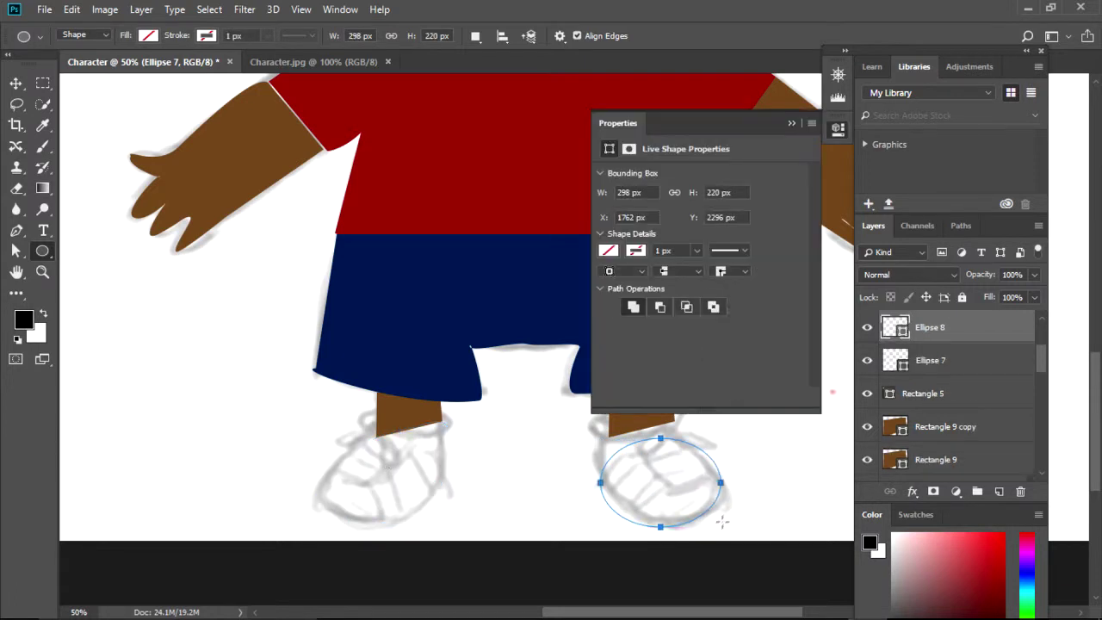
left_click(608, 251)
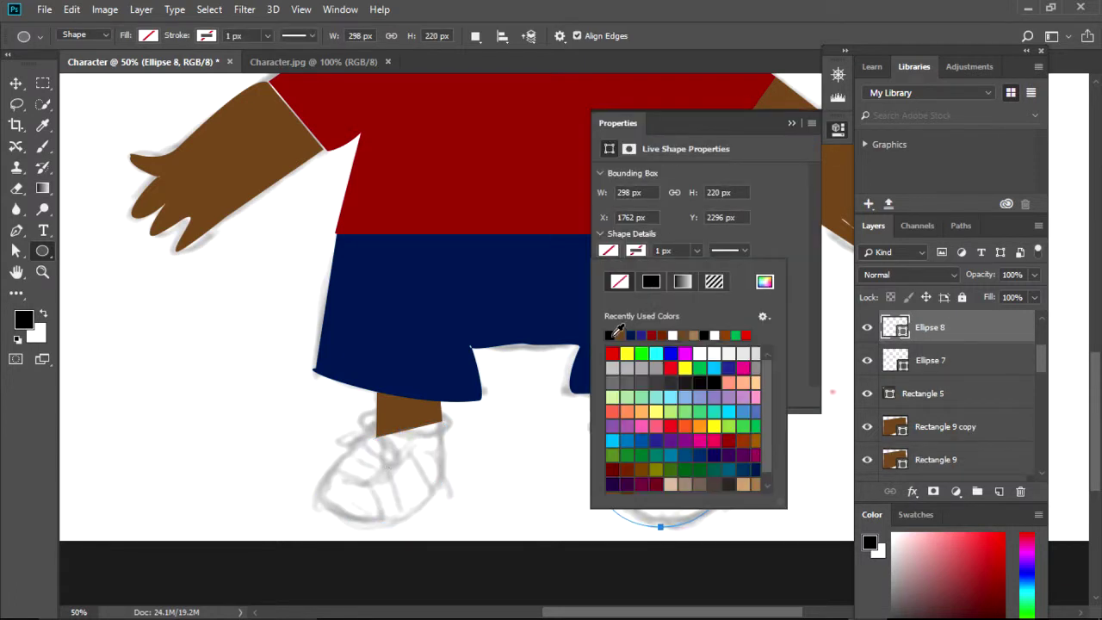
left_click(613, 335)
left_click(794, 123)
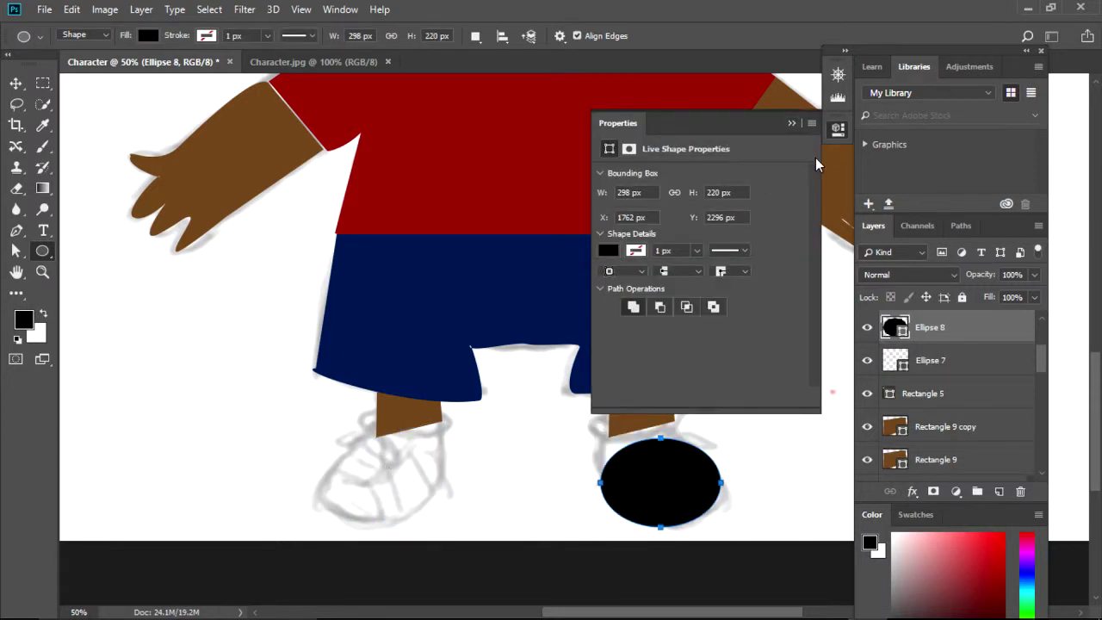
left_click_drag(968, 364, 1020, 491)
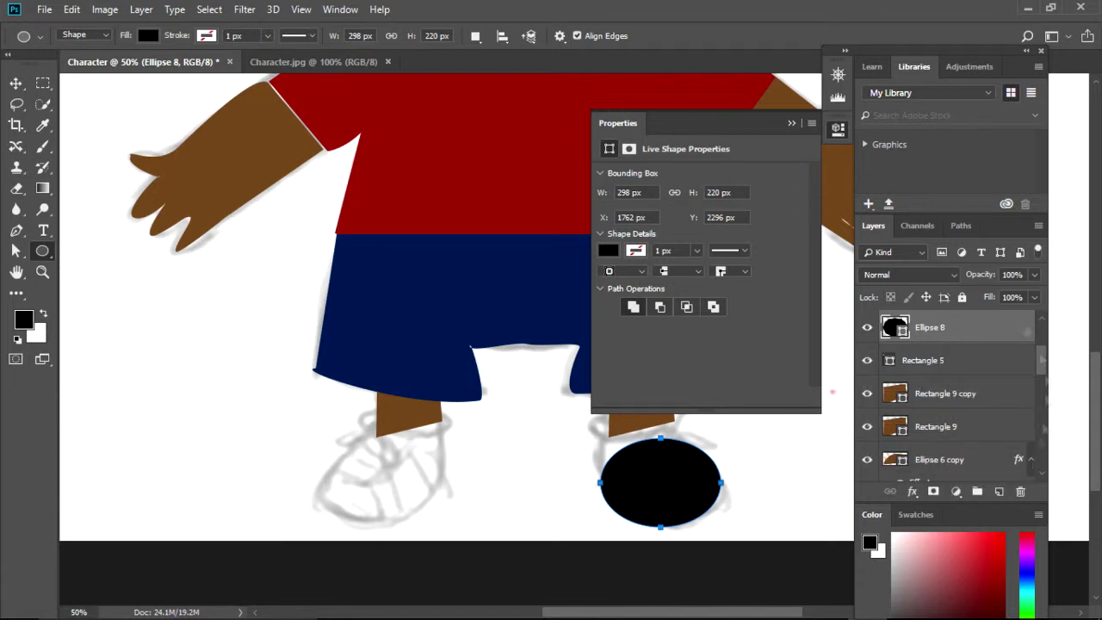
Reshape the black ellipse's anchor points to follow the sketched right-hand shoe, about 342 × 216 px
left_click(15, 253)
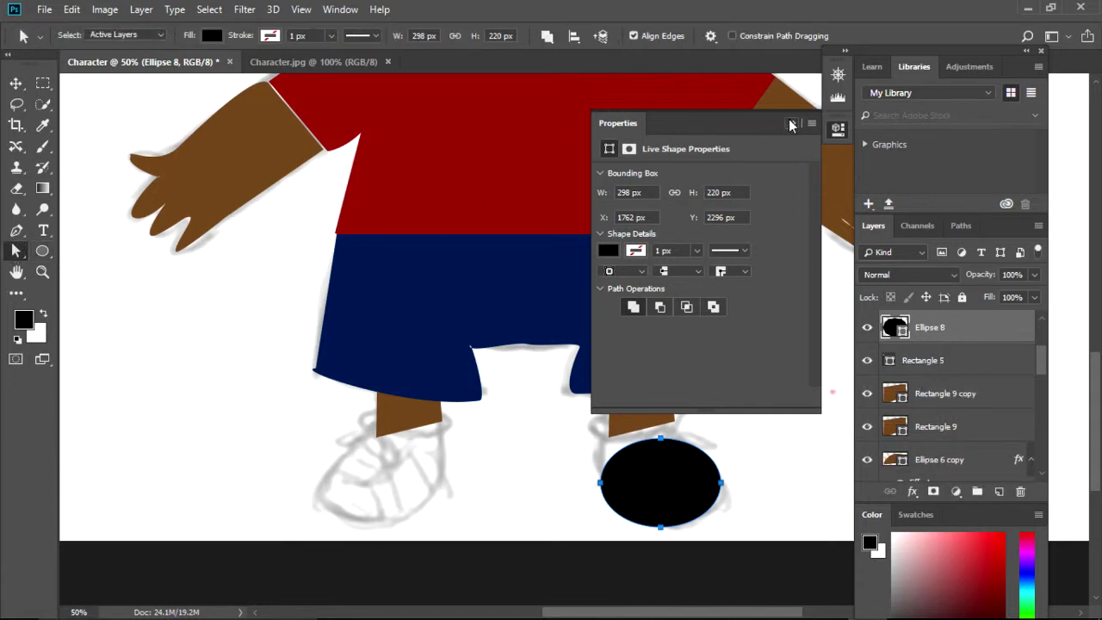
left_click(791, 123)
left_click_drag(661, 443, 665, 428)
left_click(502, 248)
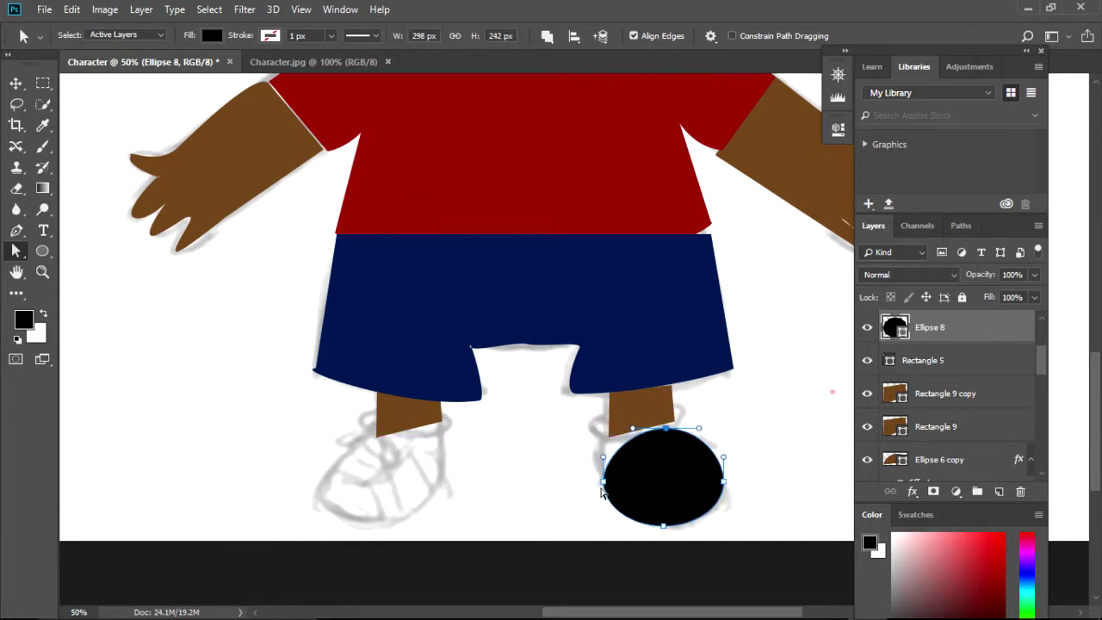
left_click_drag(605, 485, 594, 469)
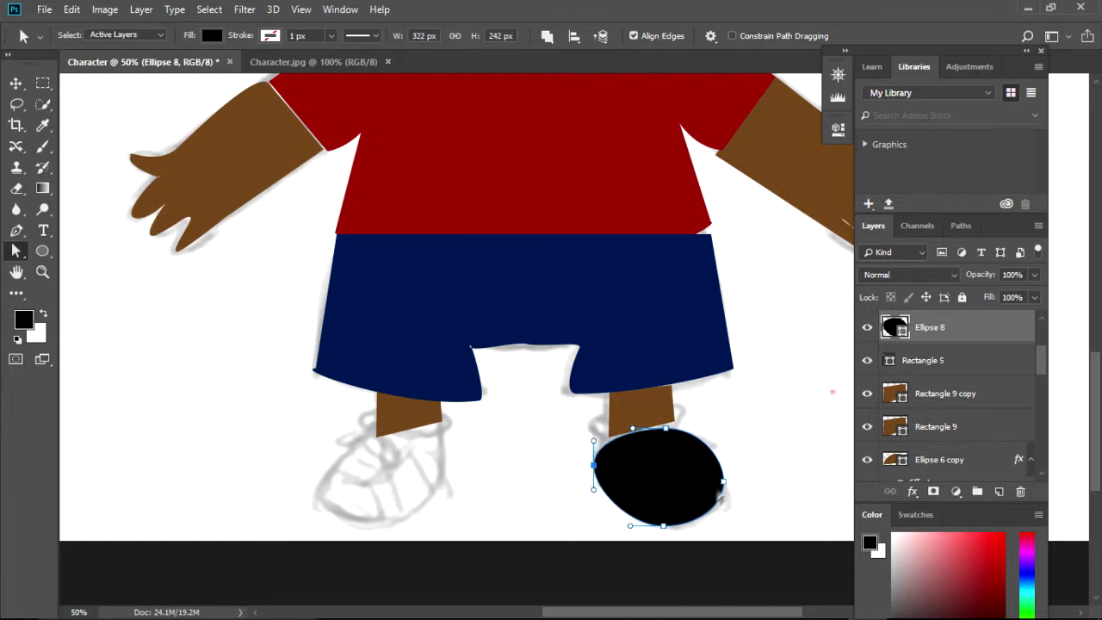
left_click_drag(726, 487, 730, 495)
left_click_drag(663, 527, 661, 521)
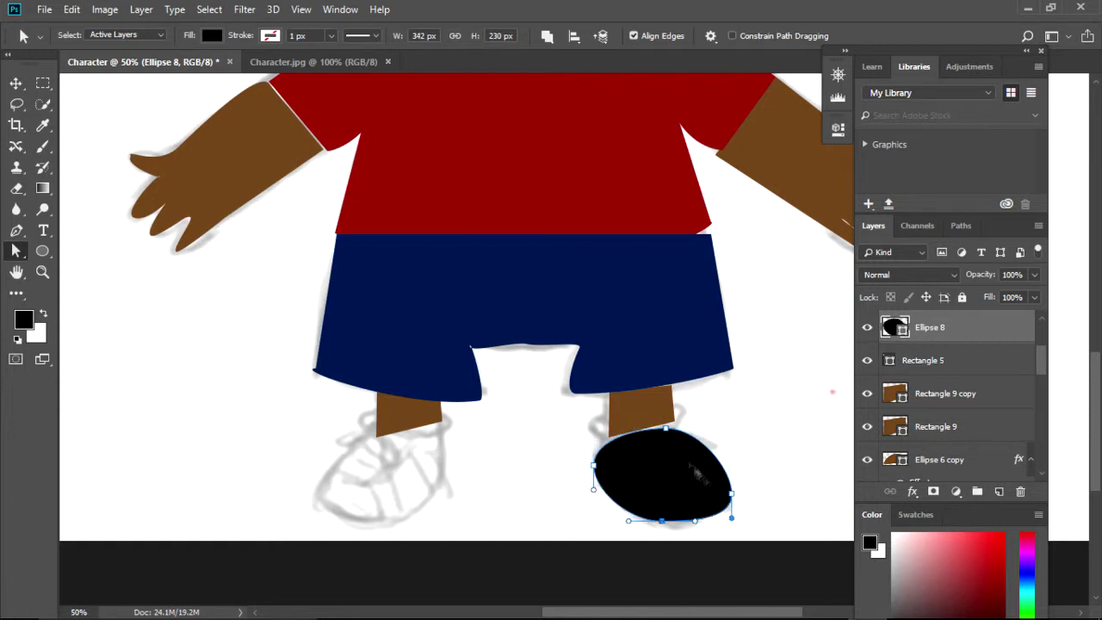
left_click_drag(664, 428, 663, 434)
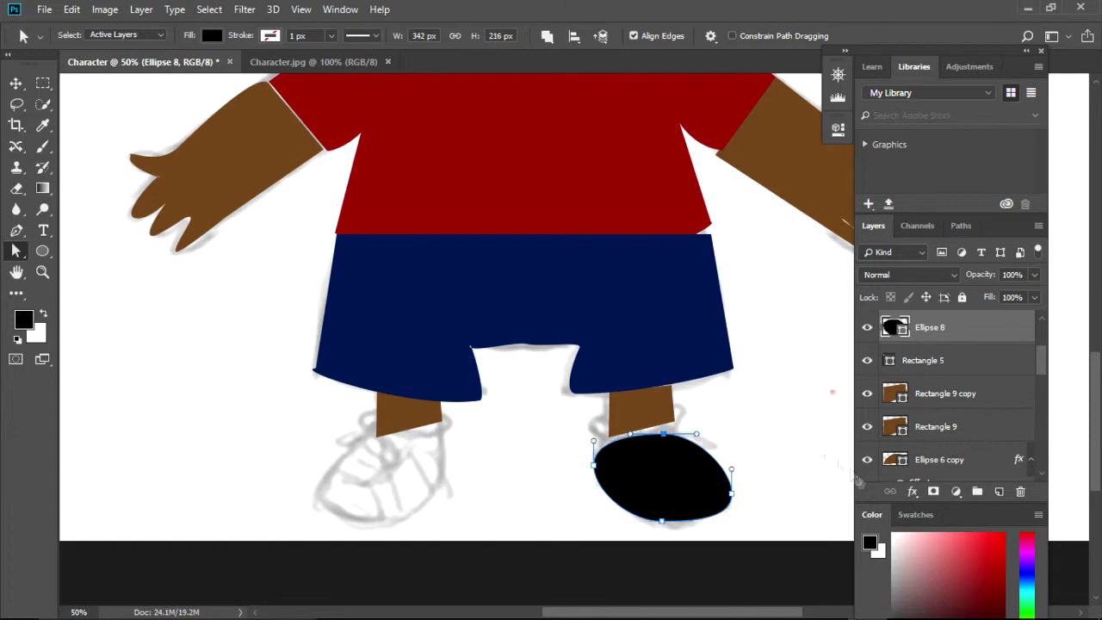
Duplicate the black right-hand shoe layer and move the copy over the sketched left-hand shoe
right_click(973, 329)
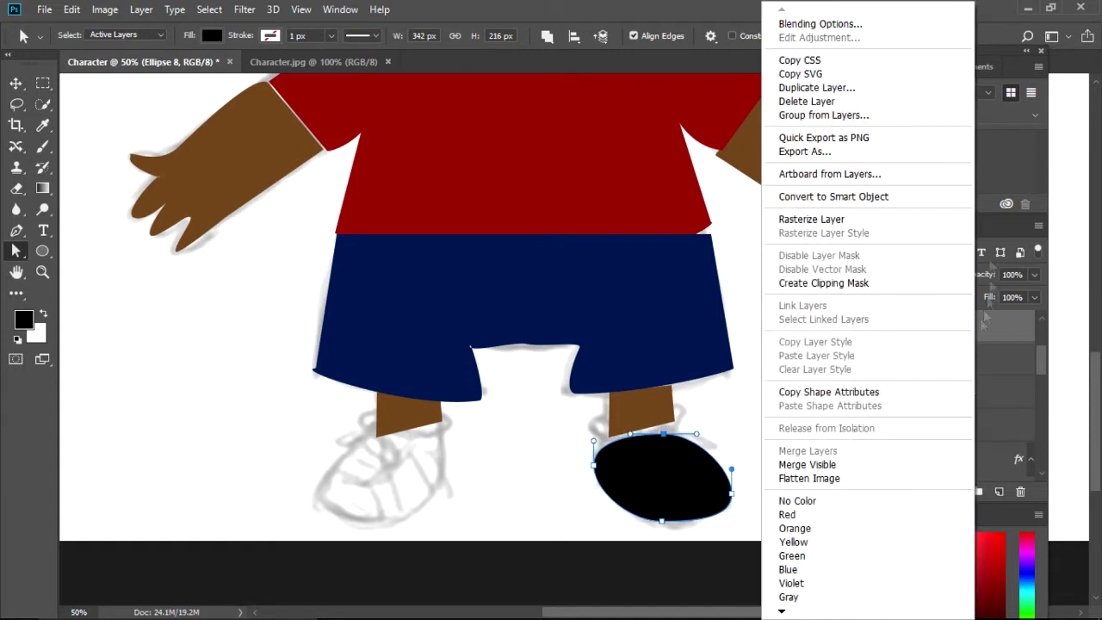
left_click(848, 93)
left_click(684, 166)
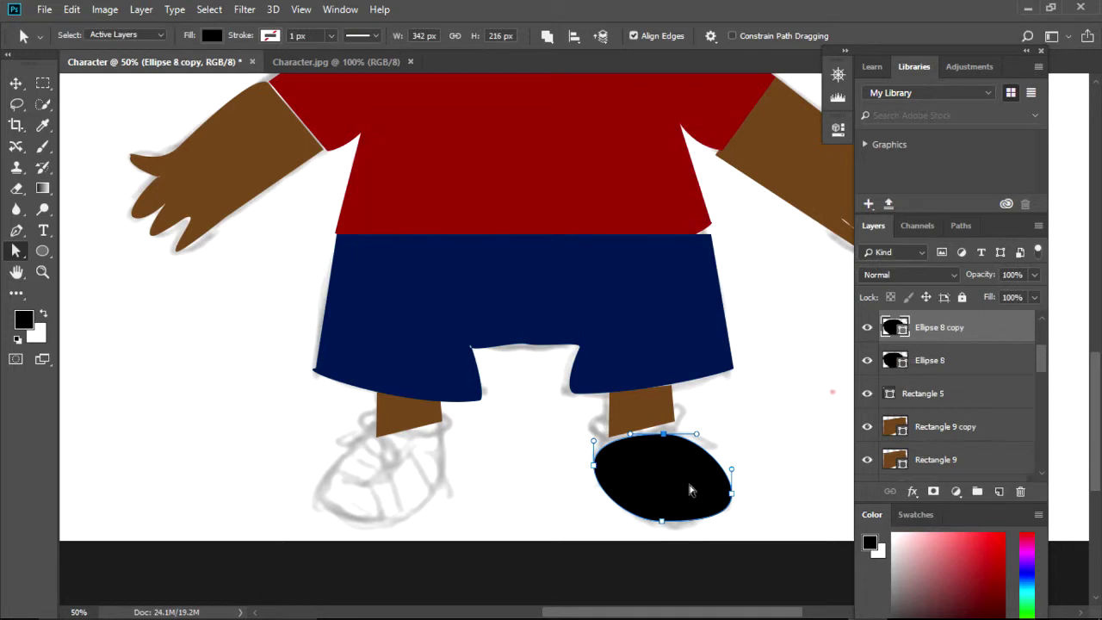
key("v")
left_click_drag(620, 485, 338, 486)
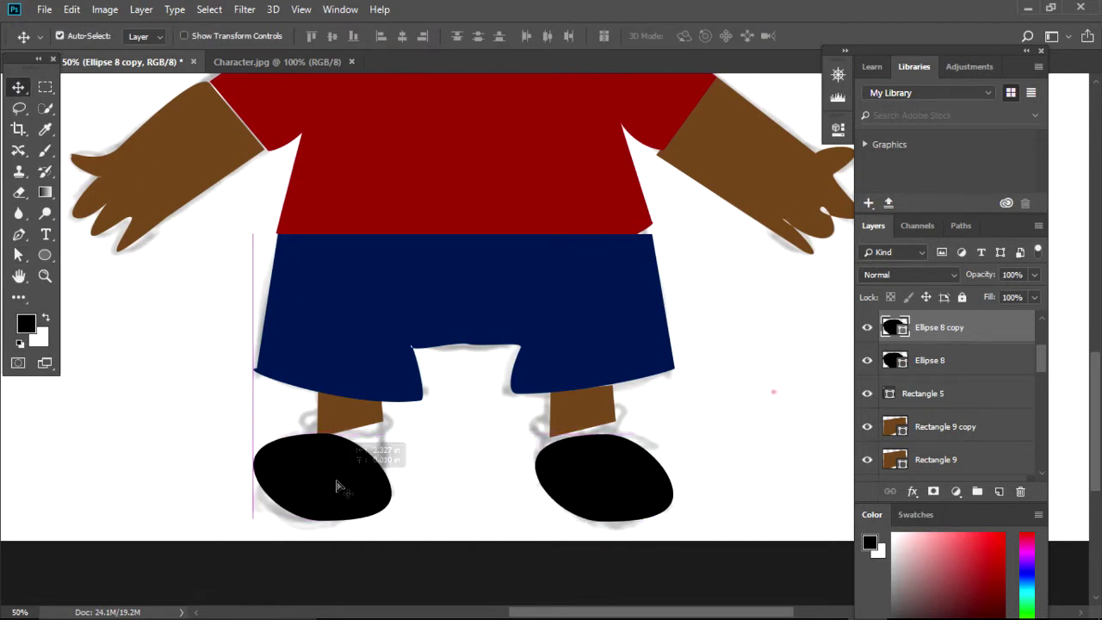
Flip the left-hand shoe copy horizontally
left_click(71, 8)
mouse_move(125, 368)
left_click(332, 552)
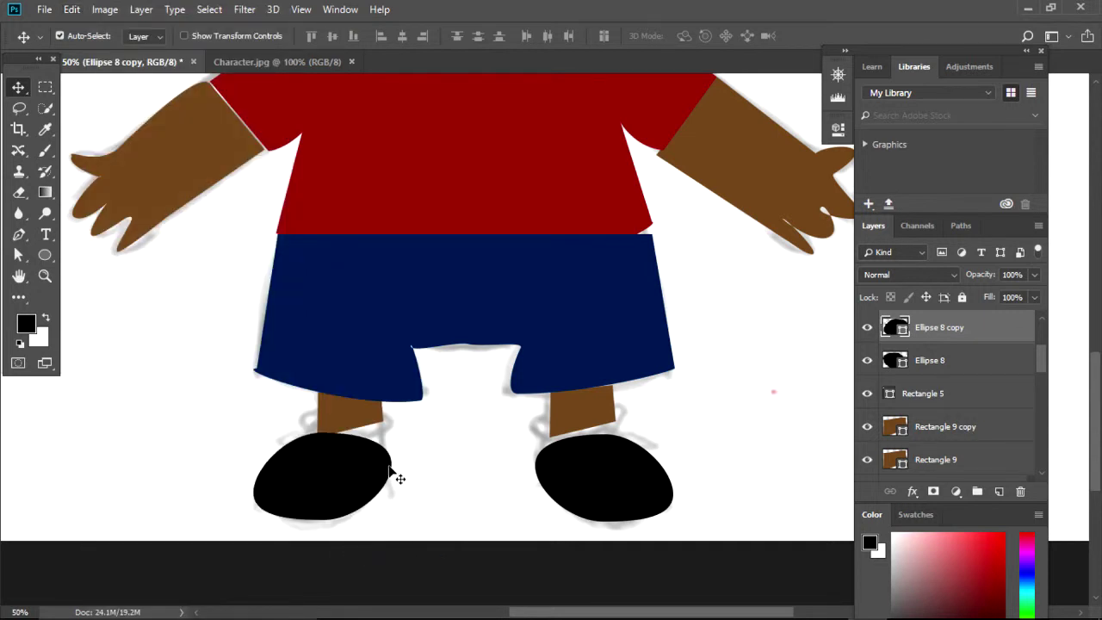
Add an anchor point on the left-hand shoe's upper edge and raise it to form the heel by the ankle
left_click(18, 254)
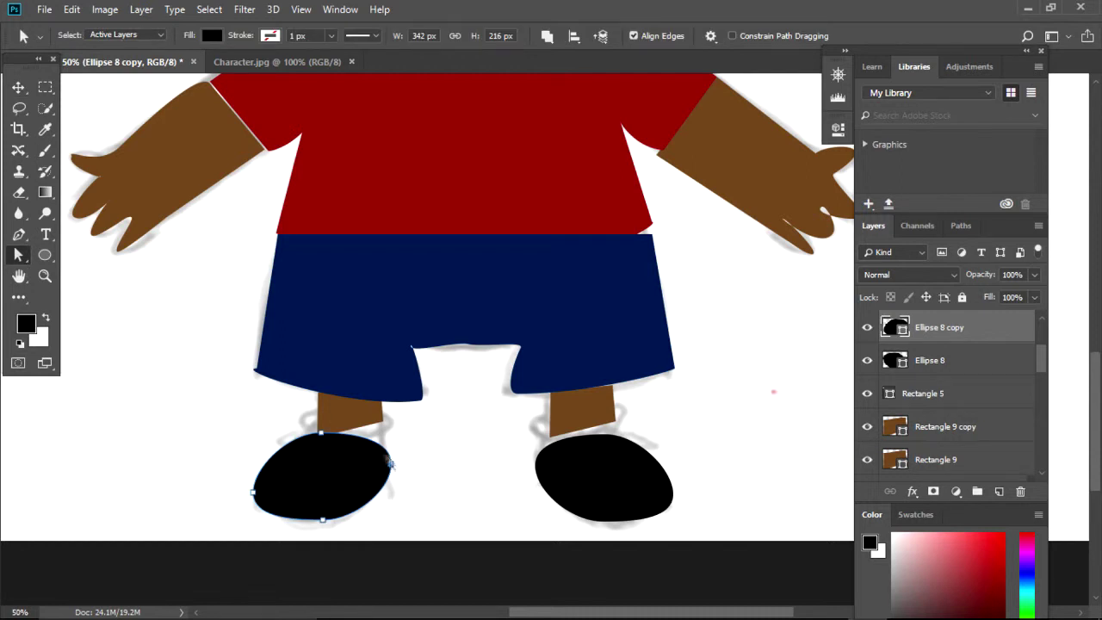
key("p")
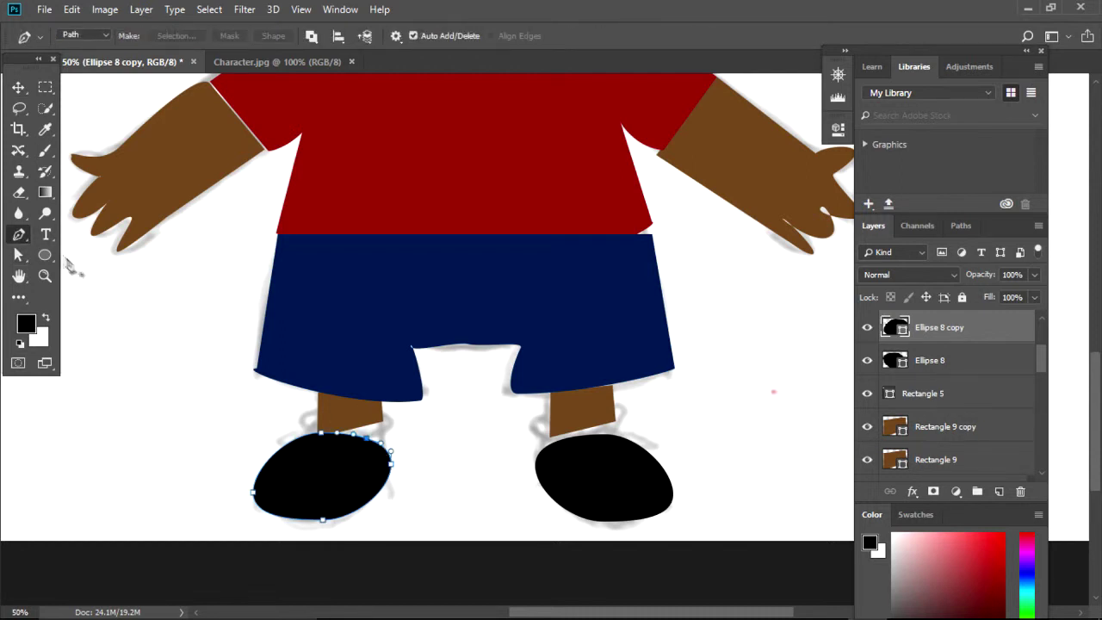
left_click(18, 255)
left_click_drag(366, 444, 400, 487)
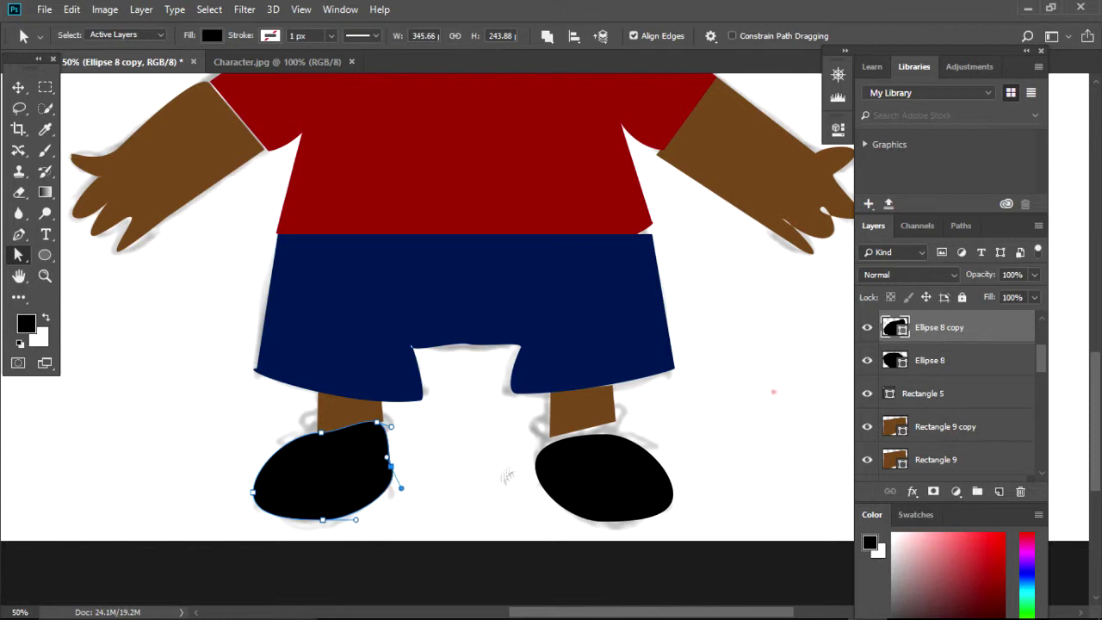
Delete the original right-hand shoe layer, Ellipse 8
left_click(579, 483)
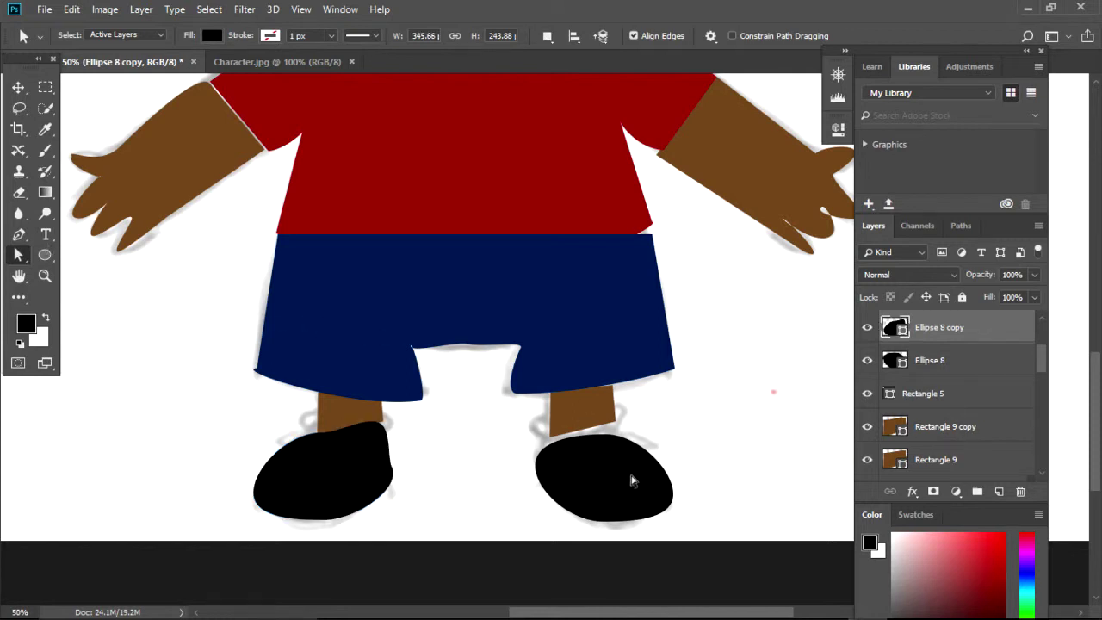
left_click(979, 360)
left_click(608, 479)
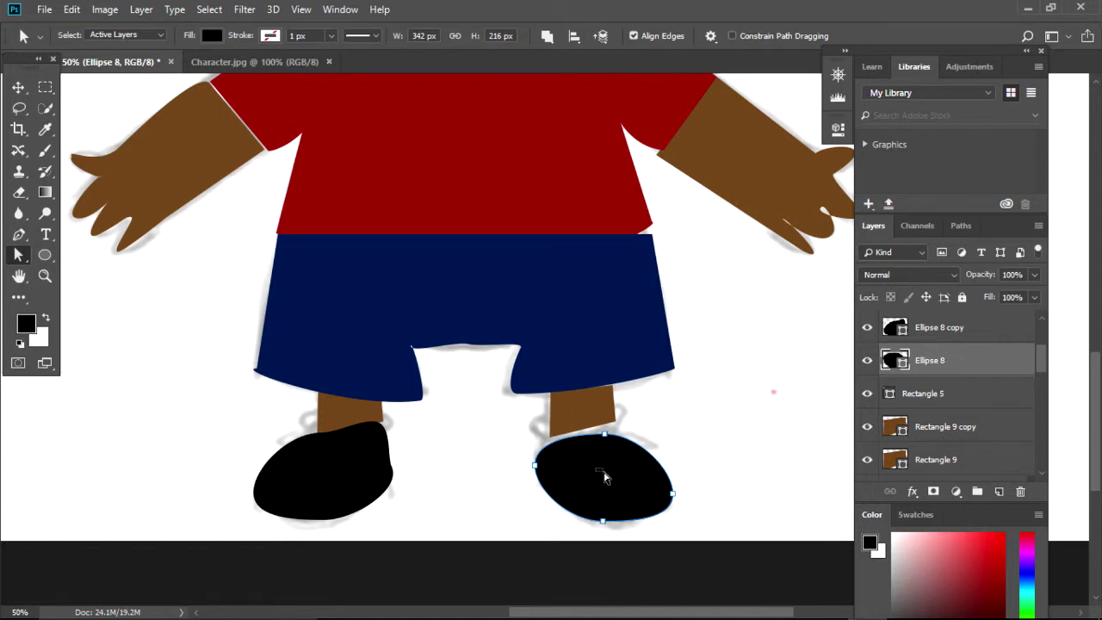
left_click_drag(976, 359, 1025, 498)
Duplicate the reshaped left-hand shoe layer and move the copy over the sketched right-hand shoe
scroll(1045, 393, "up", 3)
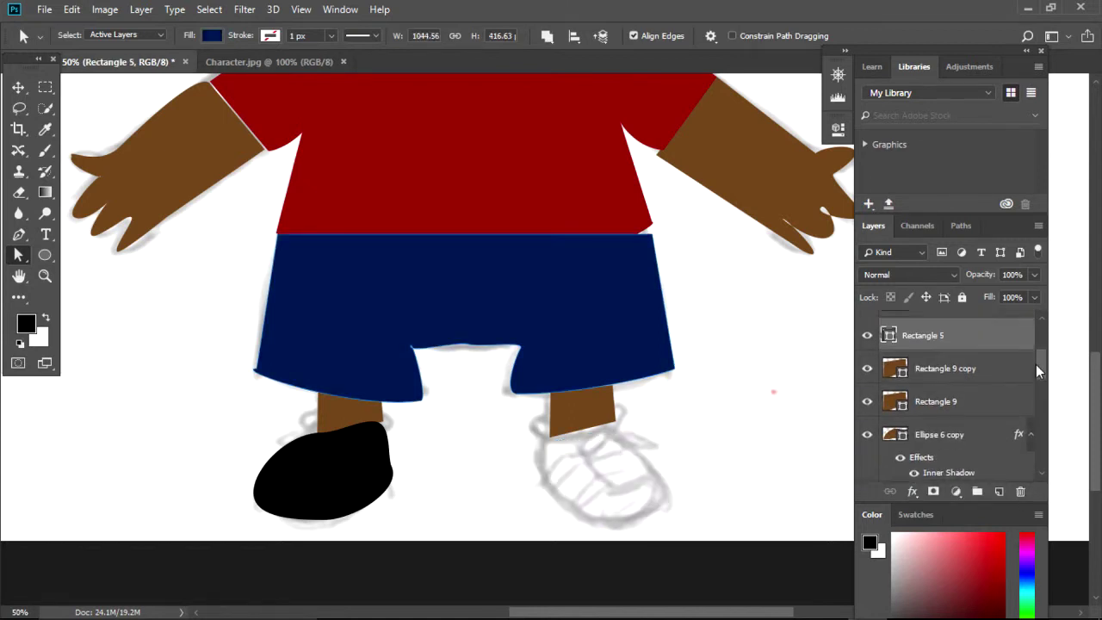
left_click(959, 384)
right_click(973, 387)
left_click(833, 89)
key("Return")
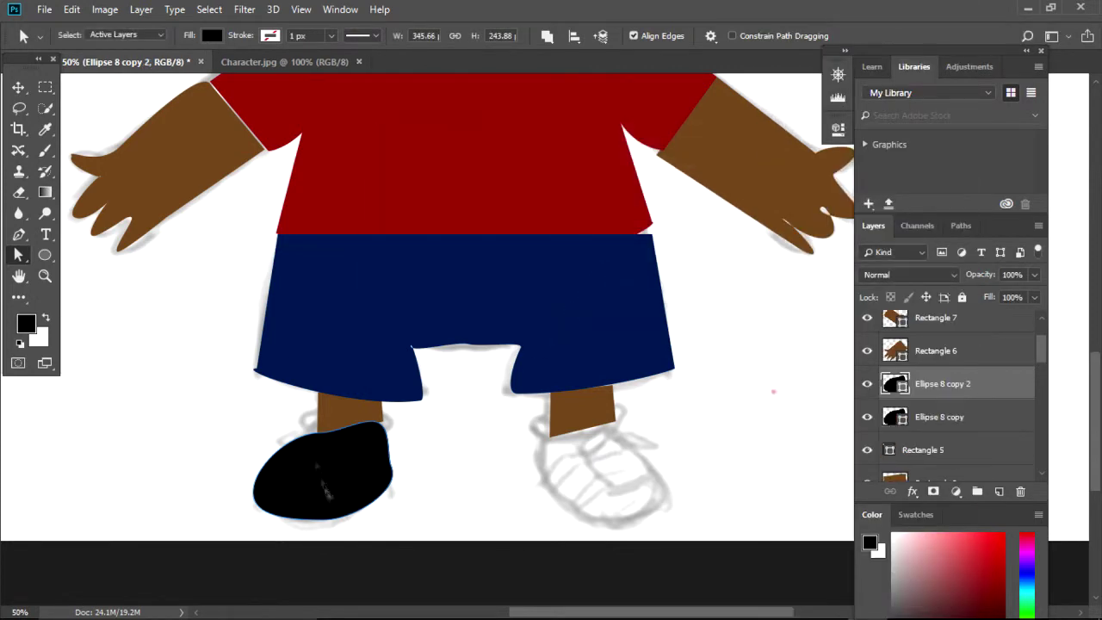
left_click(17, 87)
left_click_drag(319, 487, 598, 484)
Flip the right-hand shoe copy horizontally
left_click(72, 8)
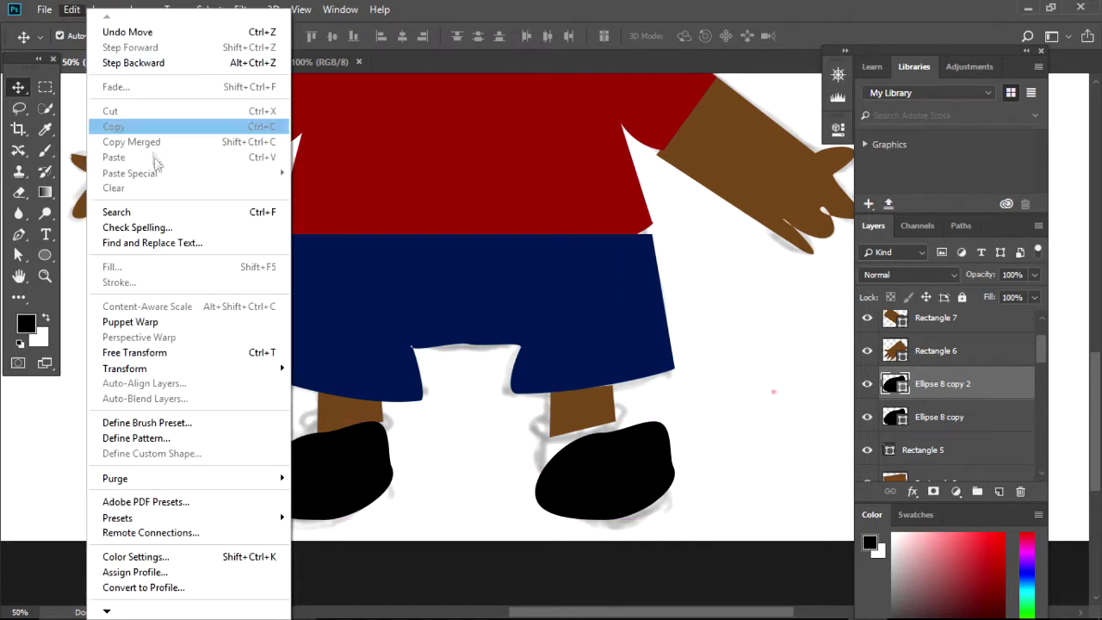
mouse_move(117, 372)
left_click(330, 546)
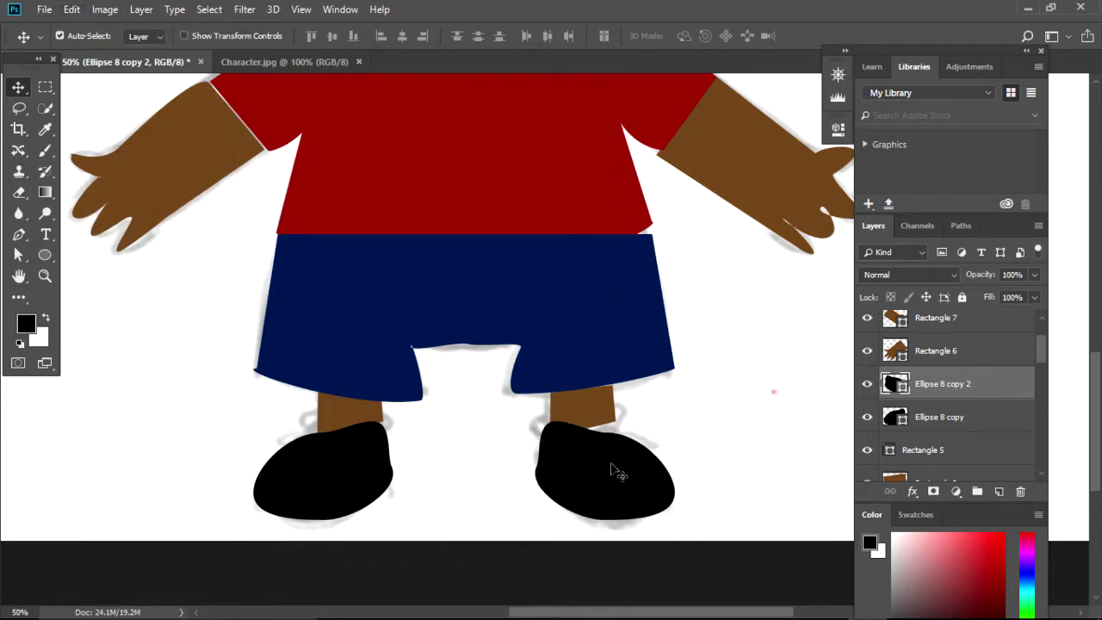
Adjust the upper anchor point and curve handle of the right-hand shoe to bring its edge closer to the leg
left_click(17, 256)
left_click(631, 455)
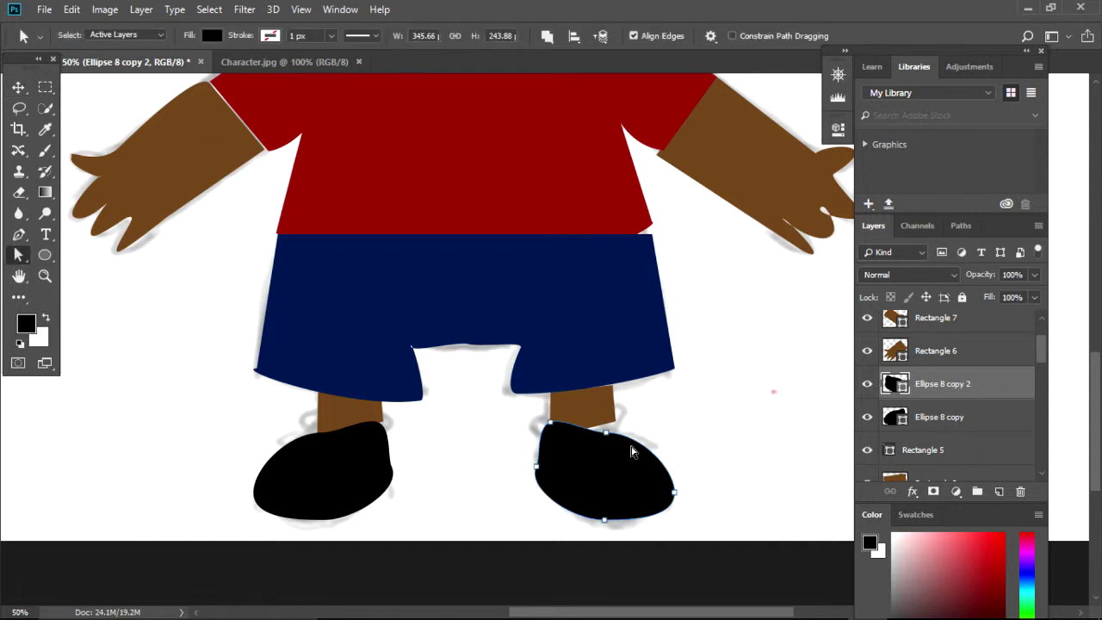
left_click_drag(606, 437, 601, 433)
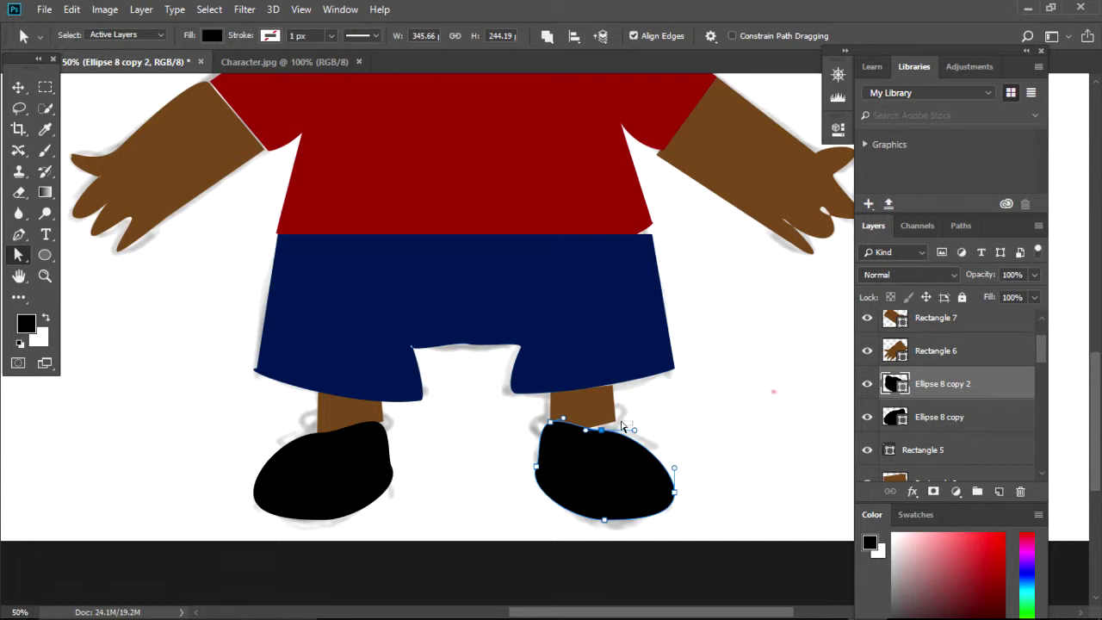
mouse_move(631, 431)
left_mouse_down()
mouse_move(606, 450)
mouse_move(631, 444)
mouse_move(635, 420)
mouse_move(642, 429)
left_mouse_up()
left_click(762, 472)
Add an anchor point on the right-hand shoe's upper edge and pull it up with its curves to cover the leg's lower corner
left_click(18, 234)
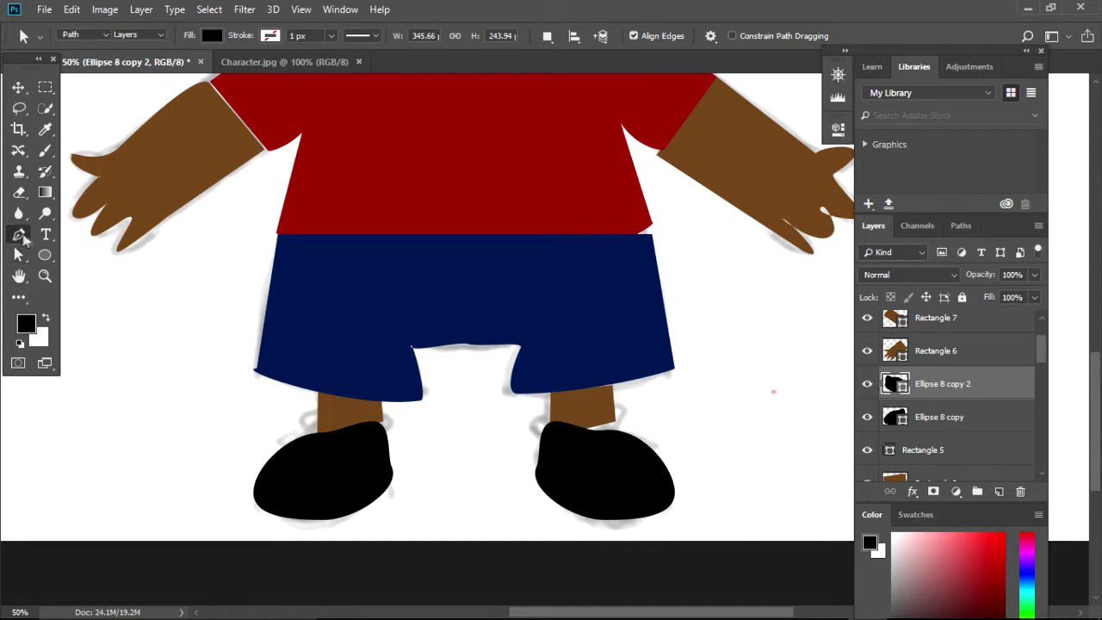
key("a")
left_click(618, 456)
key("p")
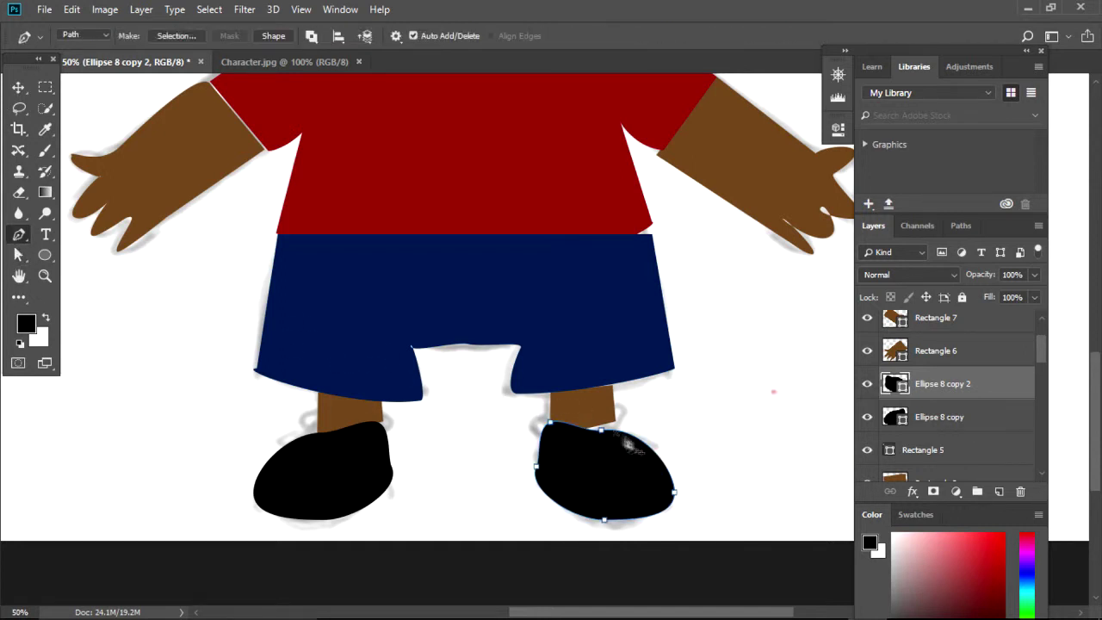
left_click(18, 256)
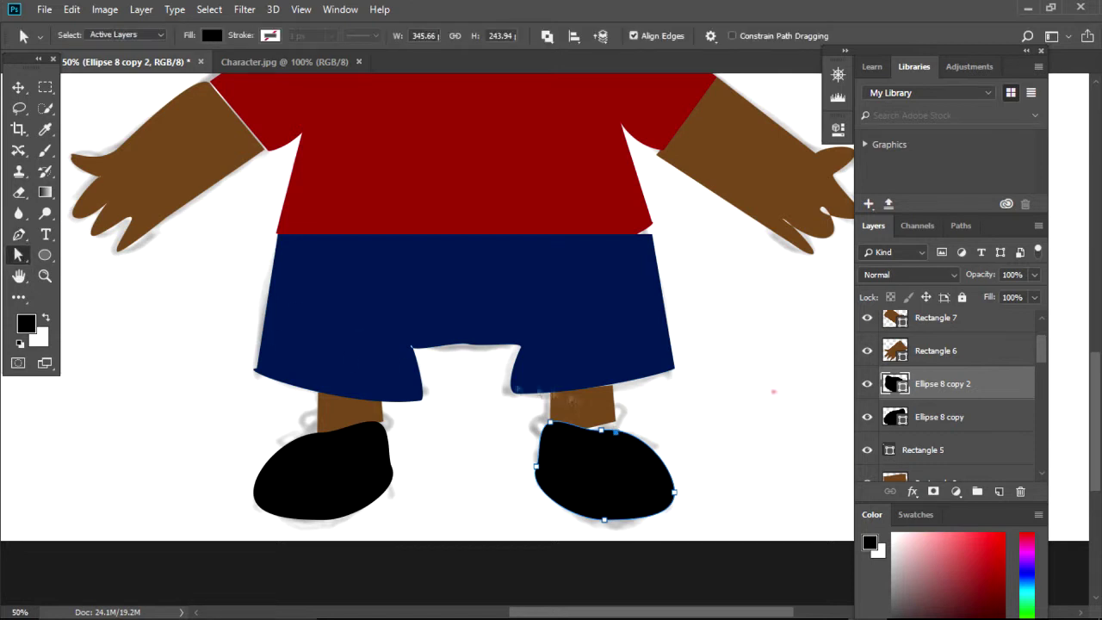
left_click(621, 421)
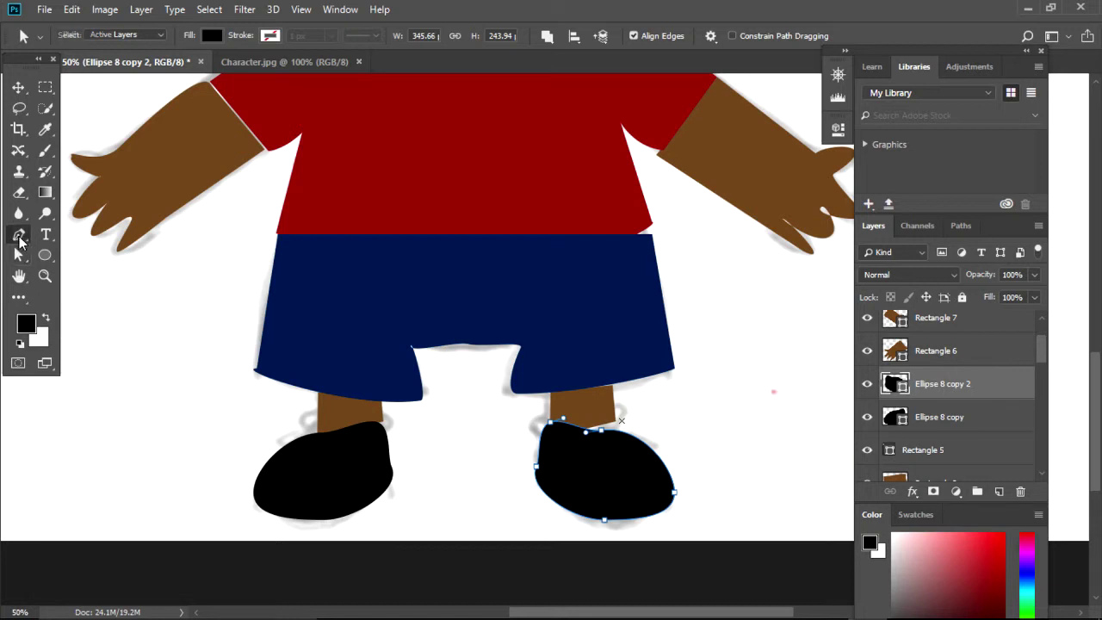
left_click(18, 234)
left_click(18, 258)
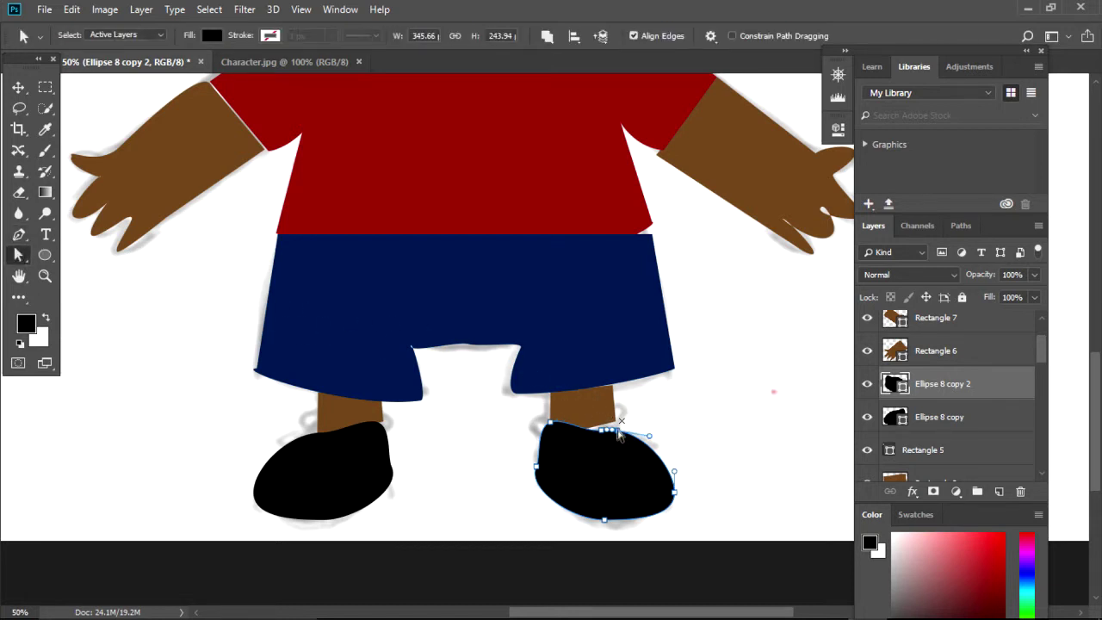
left_click_drag(616, 430, 639, 447)
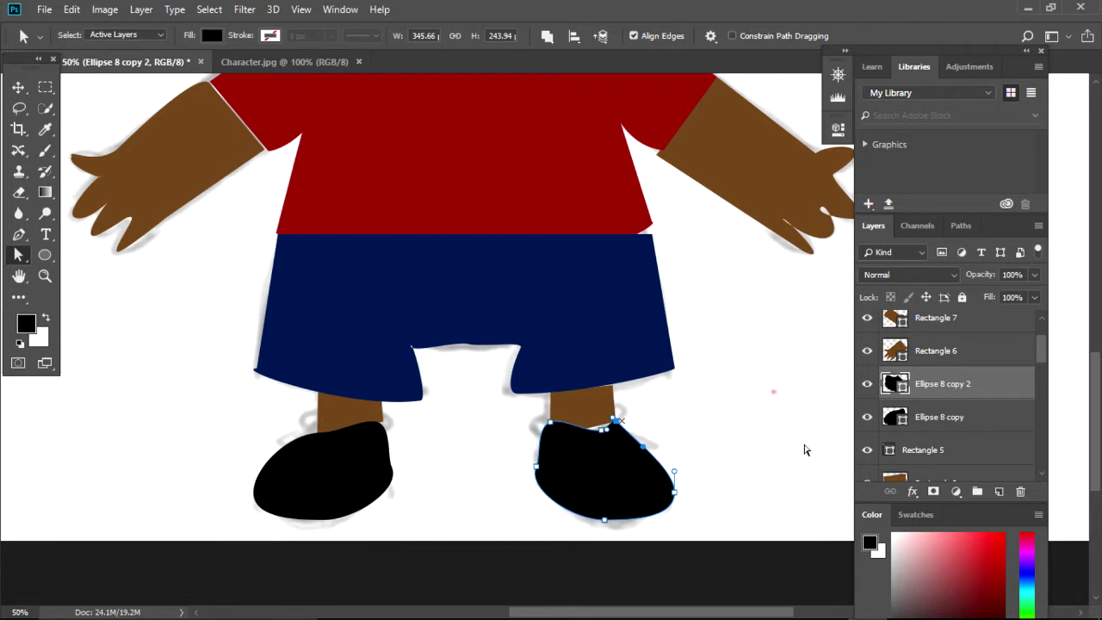
left_click_drag(607, 436, 638, 466)
left_click(730, 440)
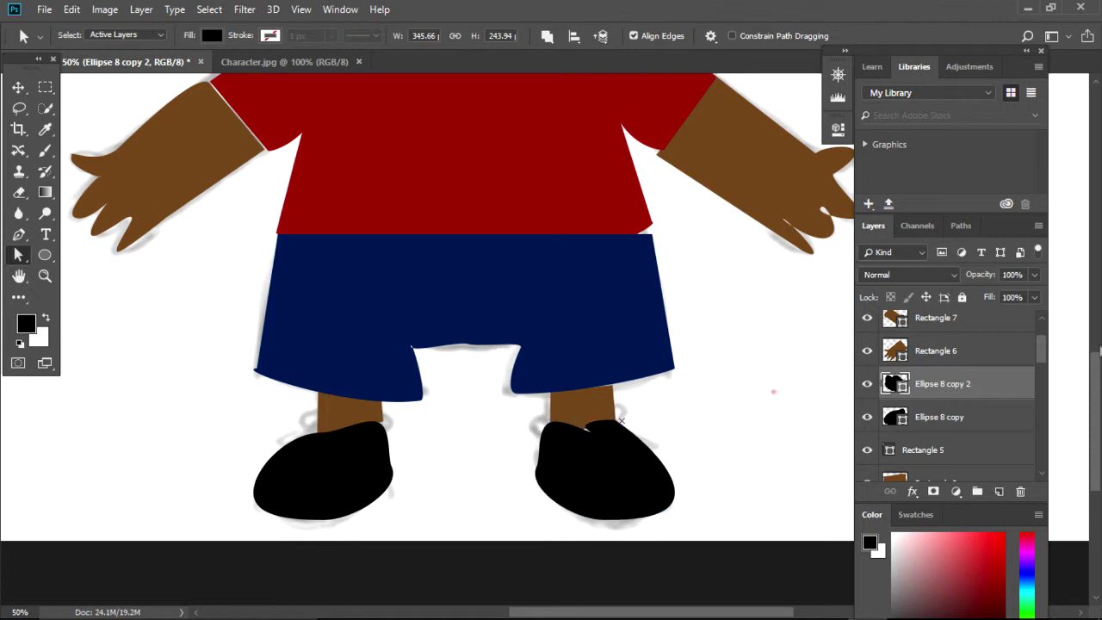
Hide the sketch layer, Layer 1, with the whole character in view
left_click(45, 276)
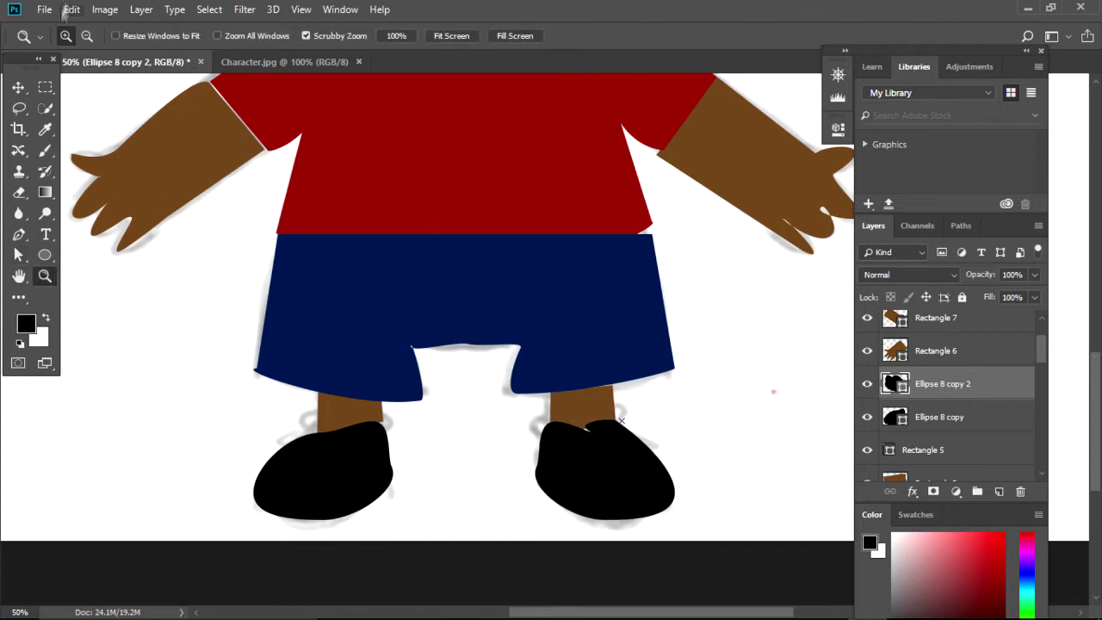
left_click(367, 217, "alt")
left_click(367, 218, "alt")
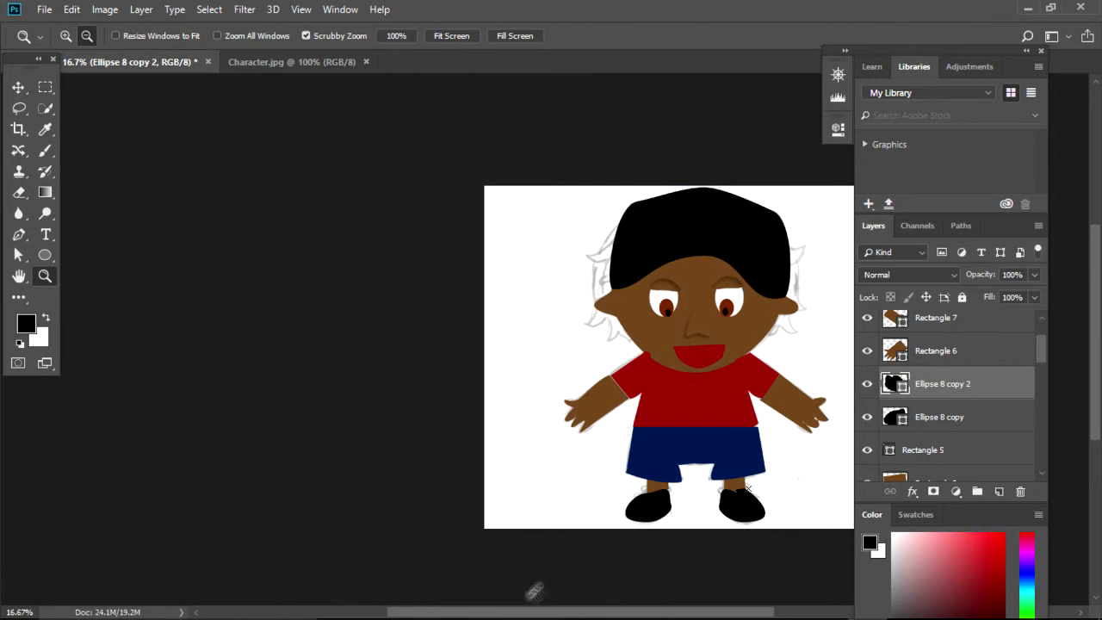
left_click_drag(455, 614, 552, 615)
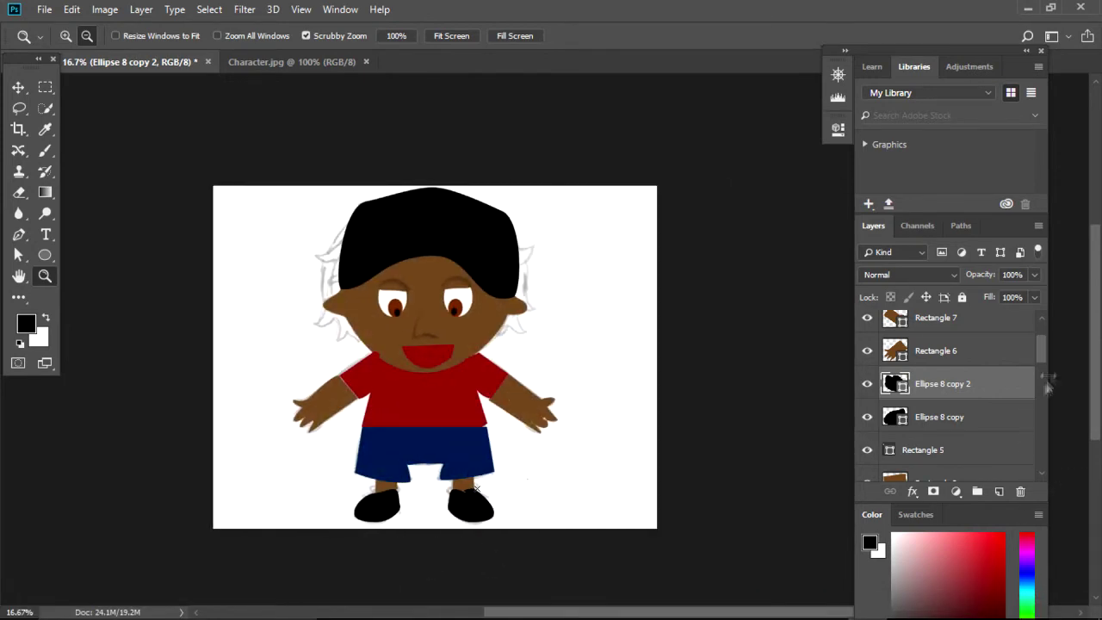
scroll(1049, 387, "down", 5)
left_click(867, 432)
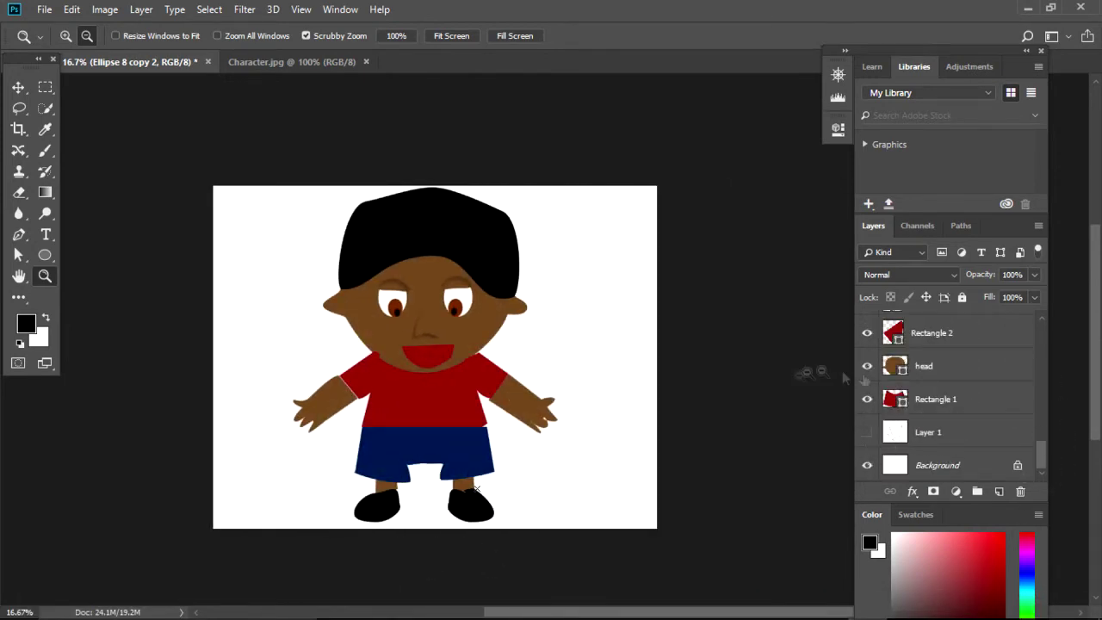